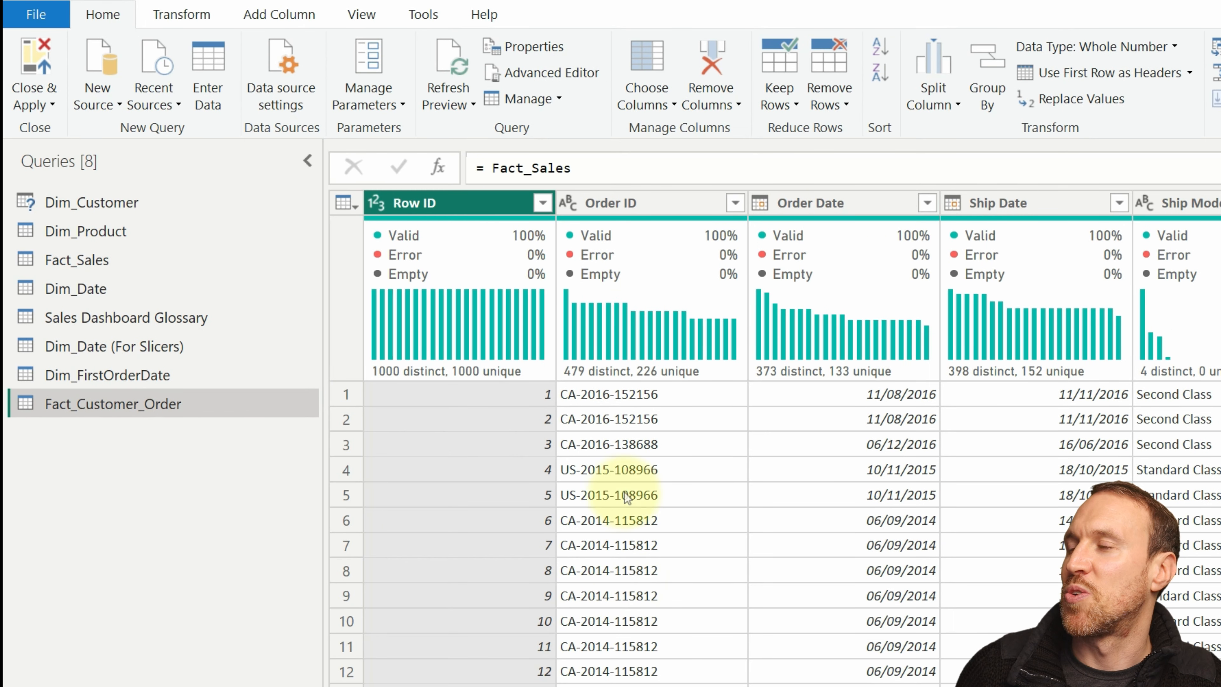
- Start an advanced Group By on Fact_Customer_Order with Order ID and three additional grouping columns
left_click(685, 526)
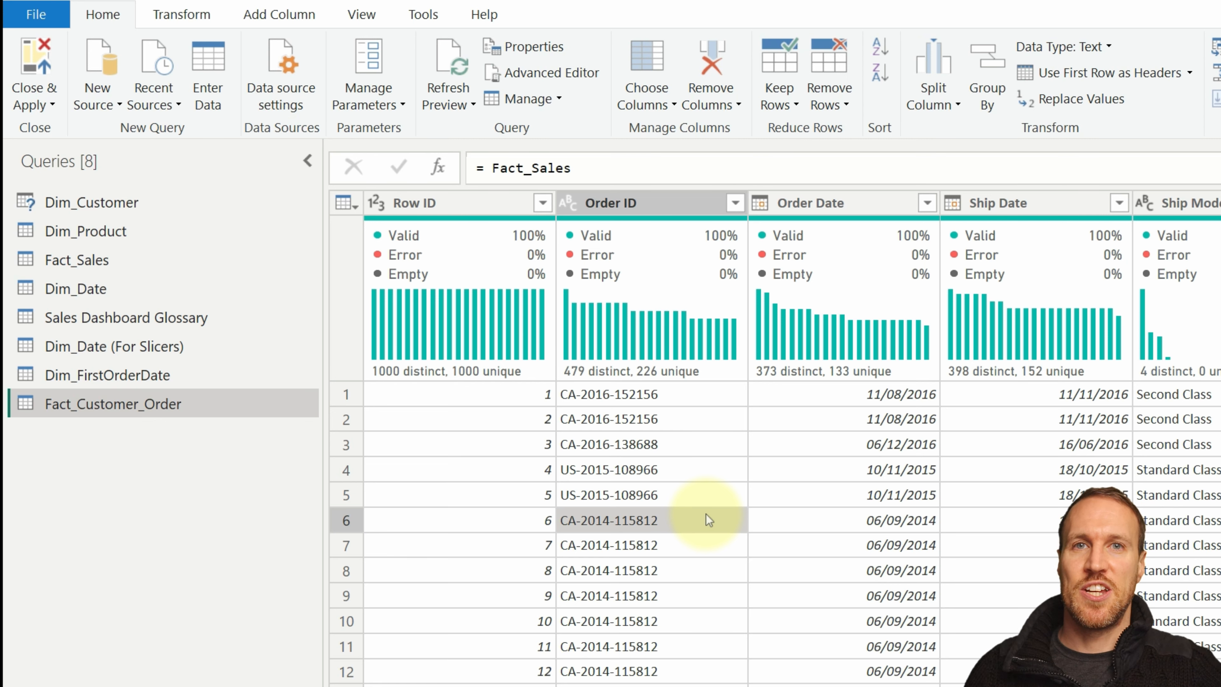
left_click(172, 21)
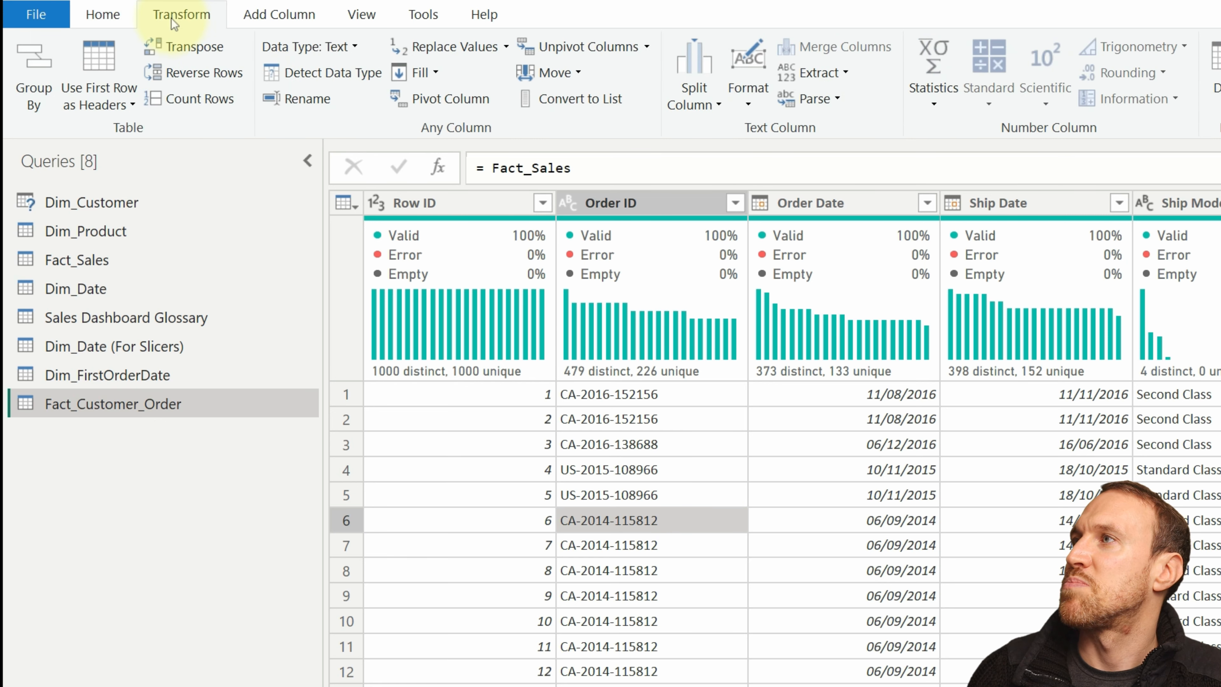
left_click(33, 96)
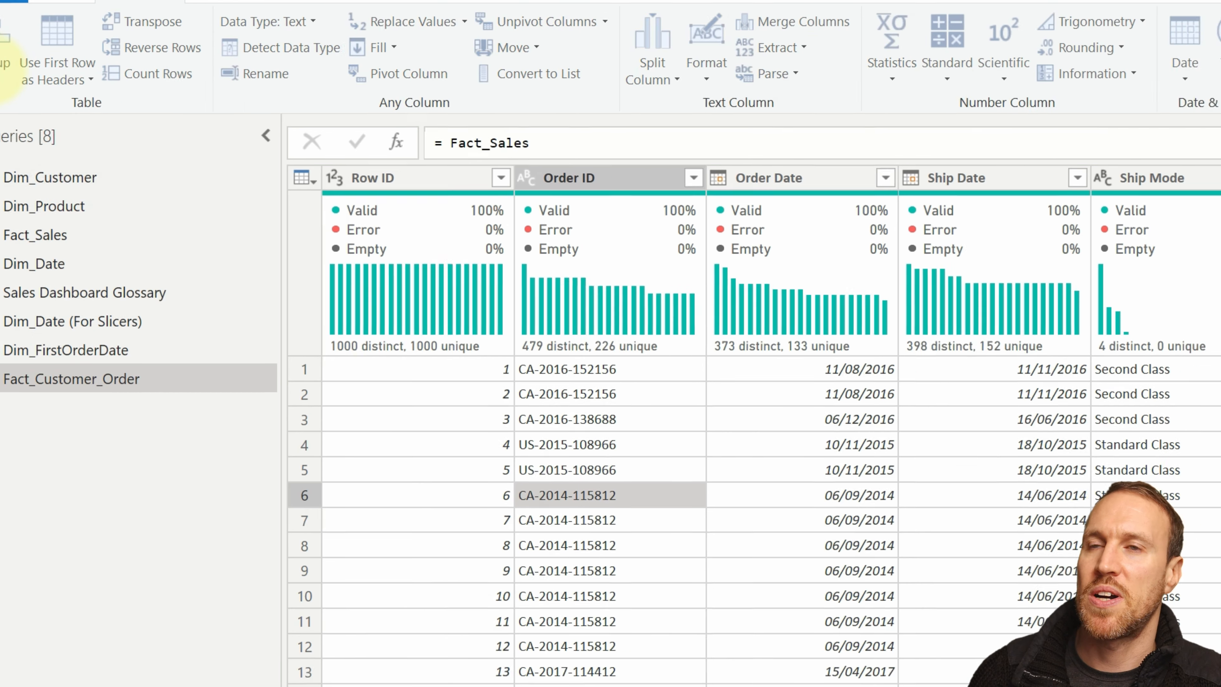
left_click(492, 312)
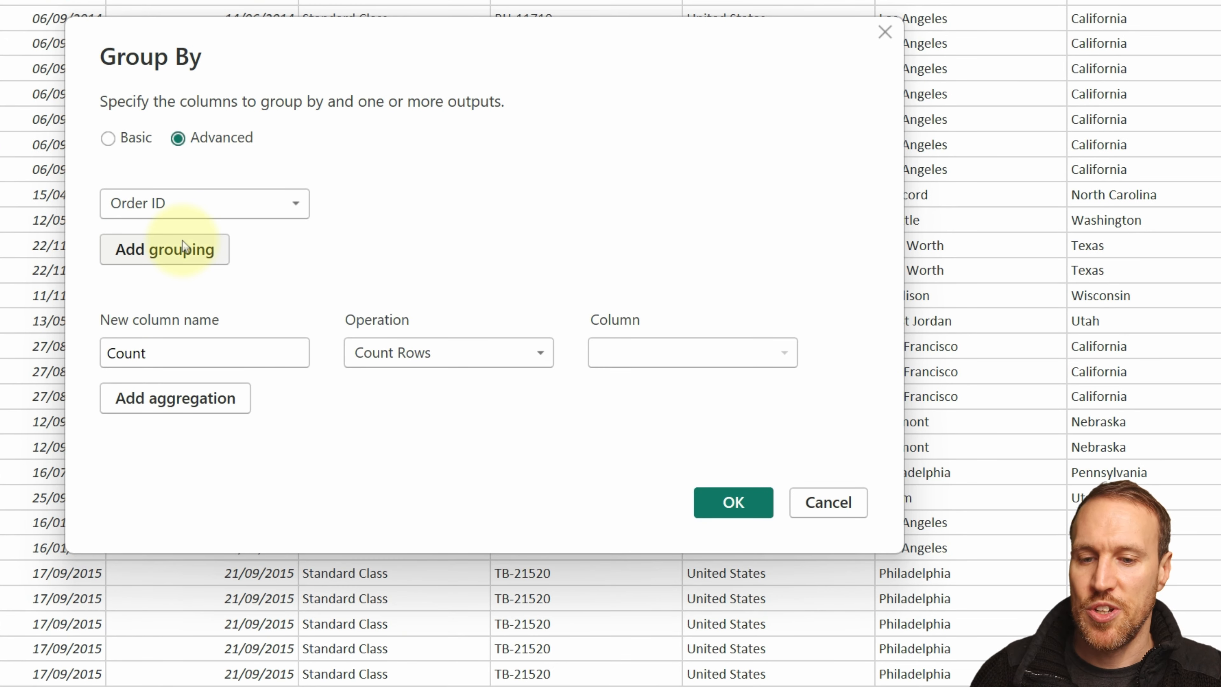
left_click(182, 245)
left_click(185, 293)
left_click(176, 333)
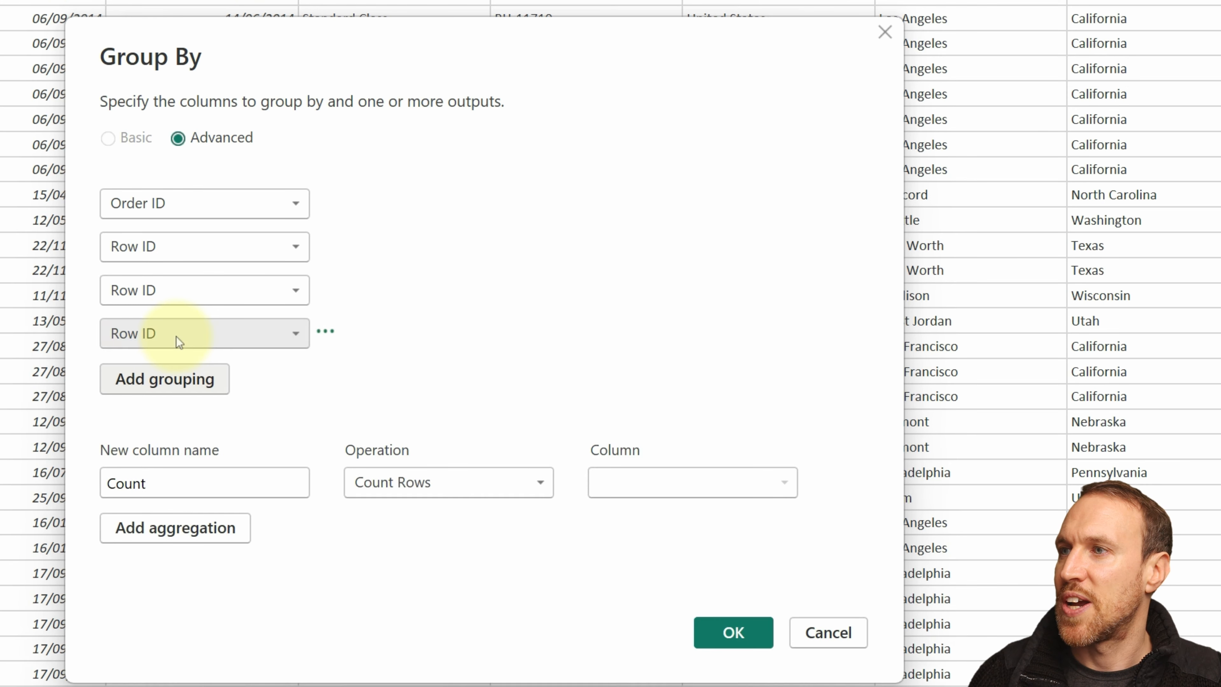
- Set the grouping columns to Customer ID, Order ID, Order Date, Region and State
left_click(213, 210)
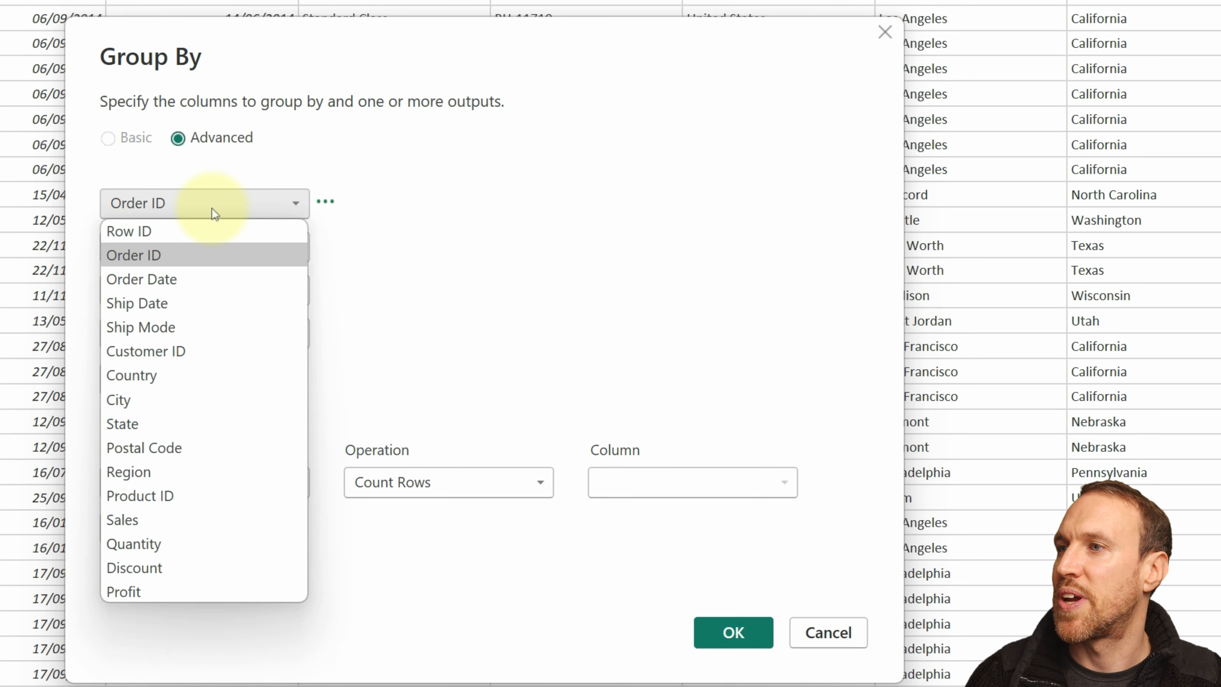
left_click(211, 352)
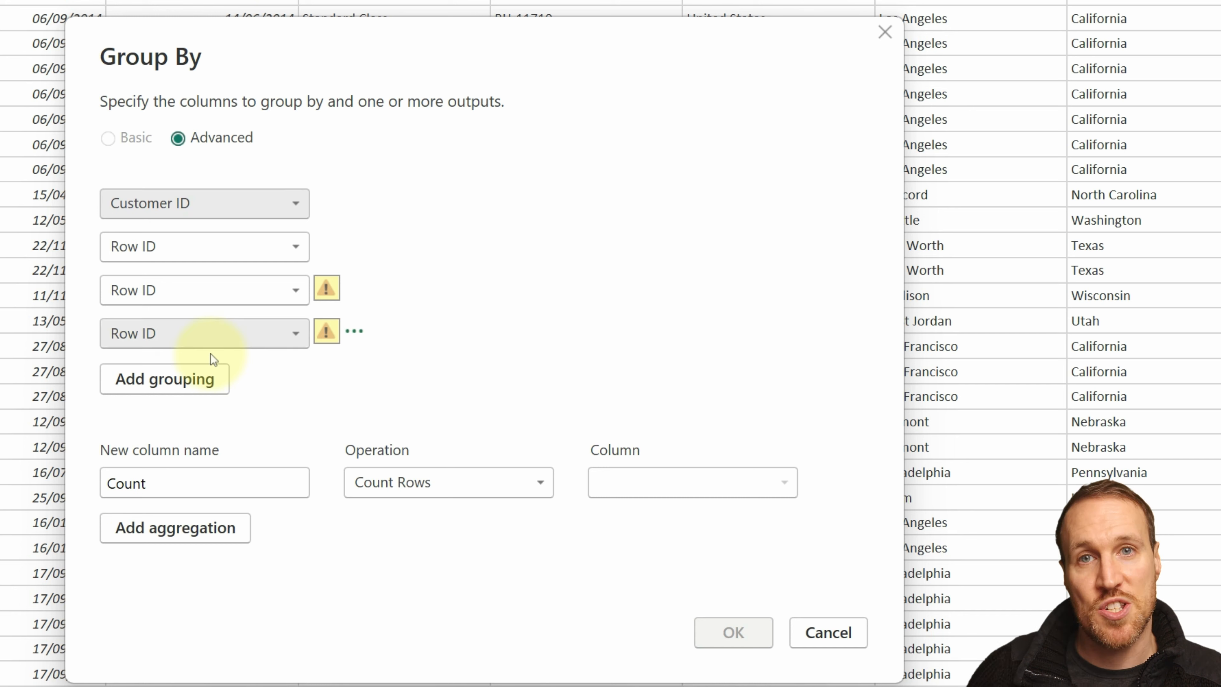
left_click(226, 254)
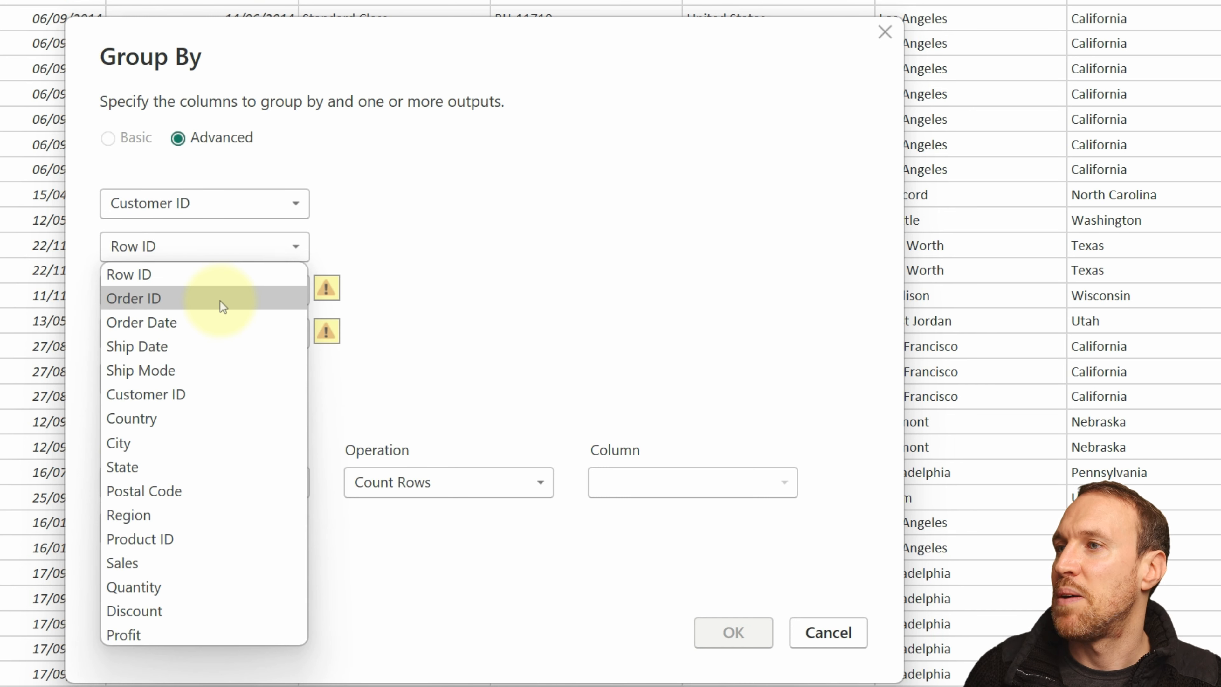
left_click(219, 299)
left_click(220, 302)
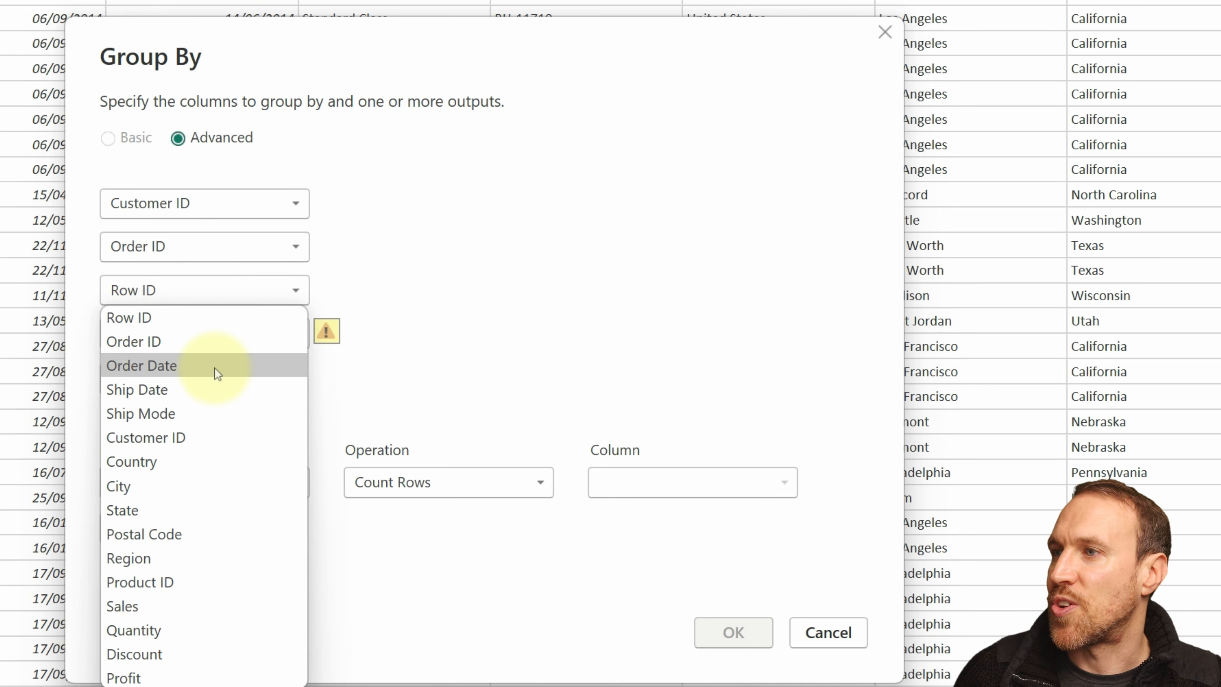
left_click(215, 367)
left_click(169, 375)
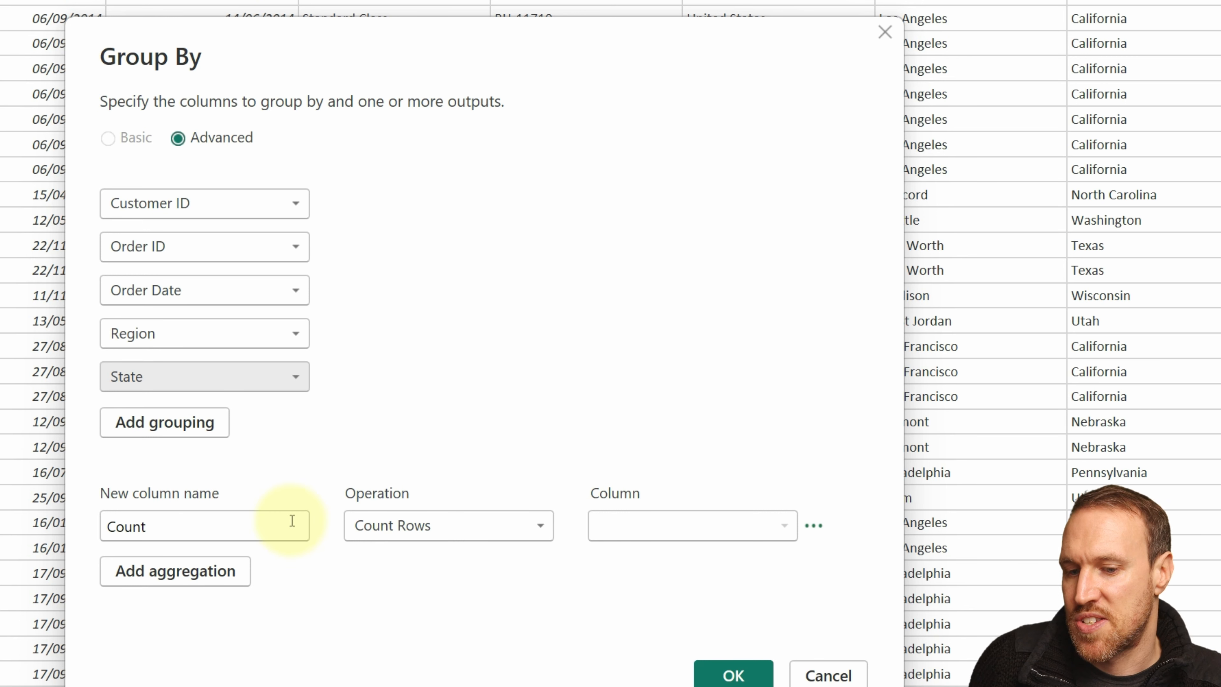
- Name the Count Rows output column No of Items in Order
left_click(414, 533)
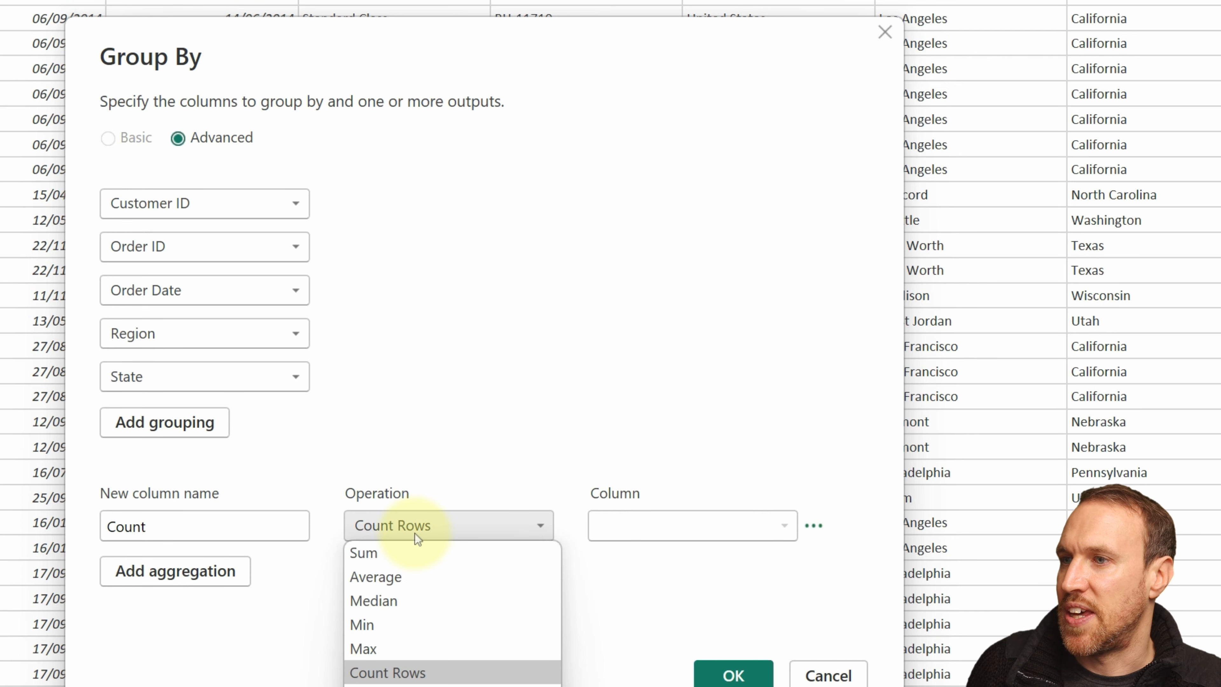
left_click(169, 526)
left_click_drag(169, 526, 26, 527)
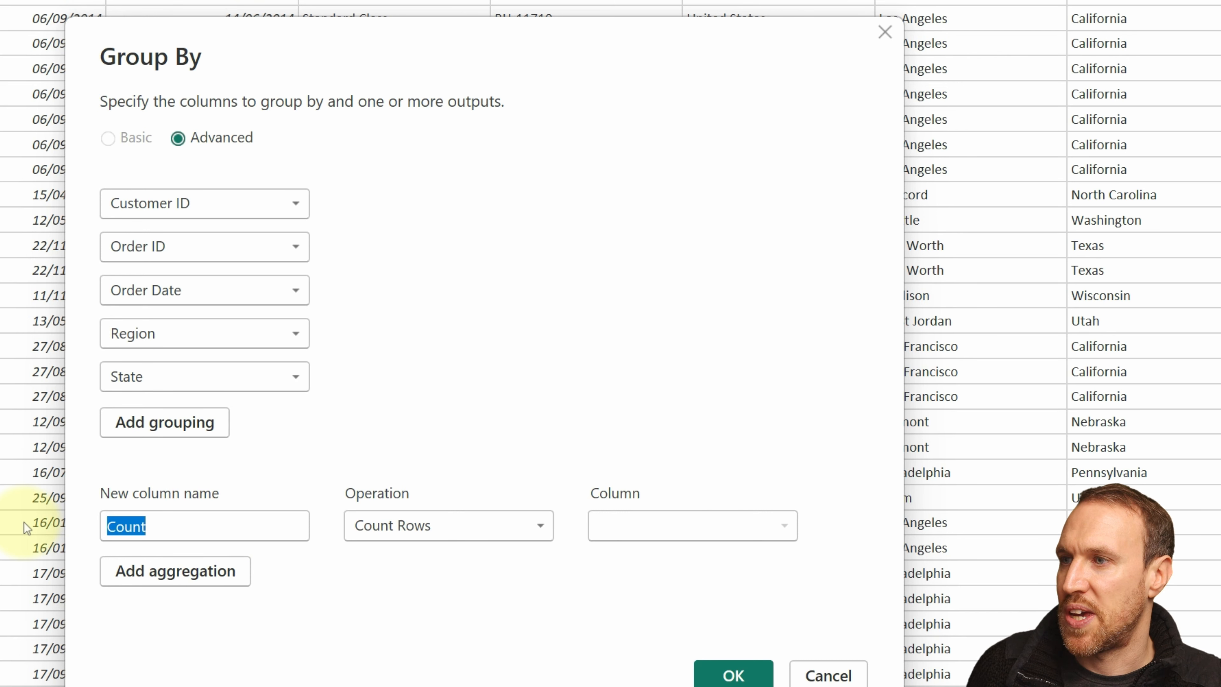
type("No of It")
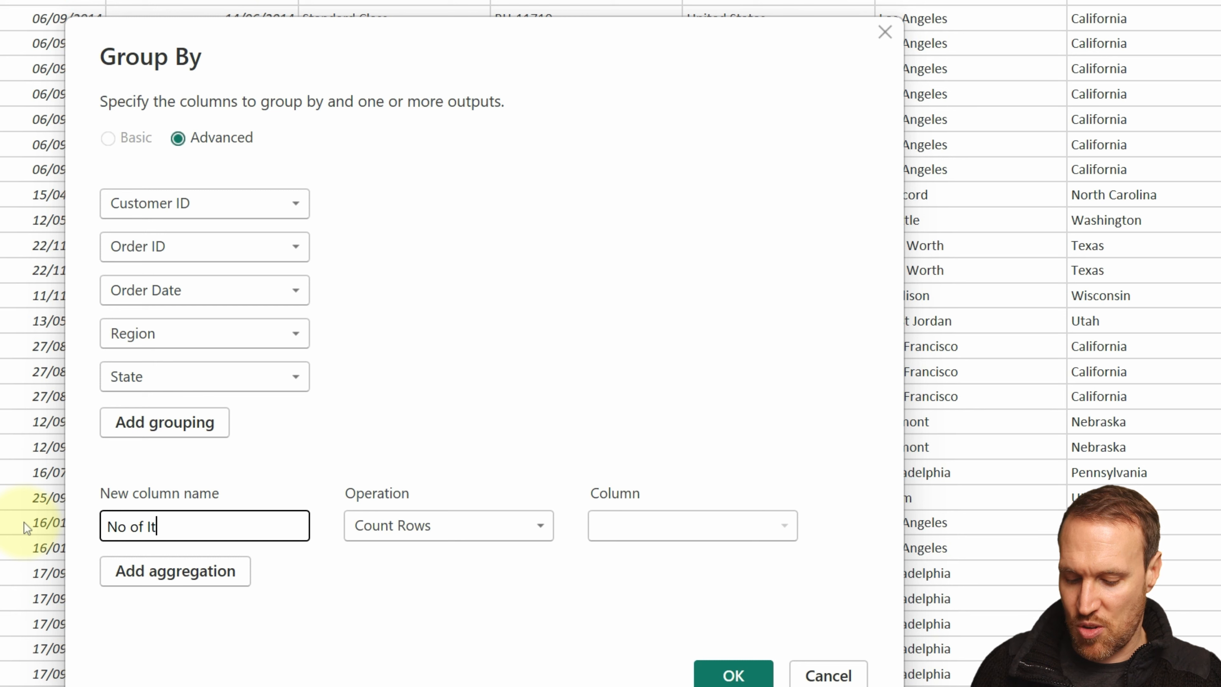
type("ems in Order")
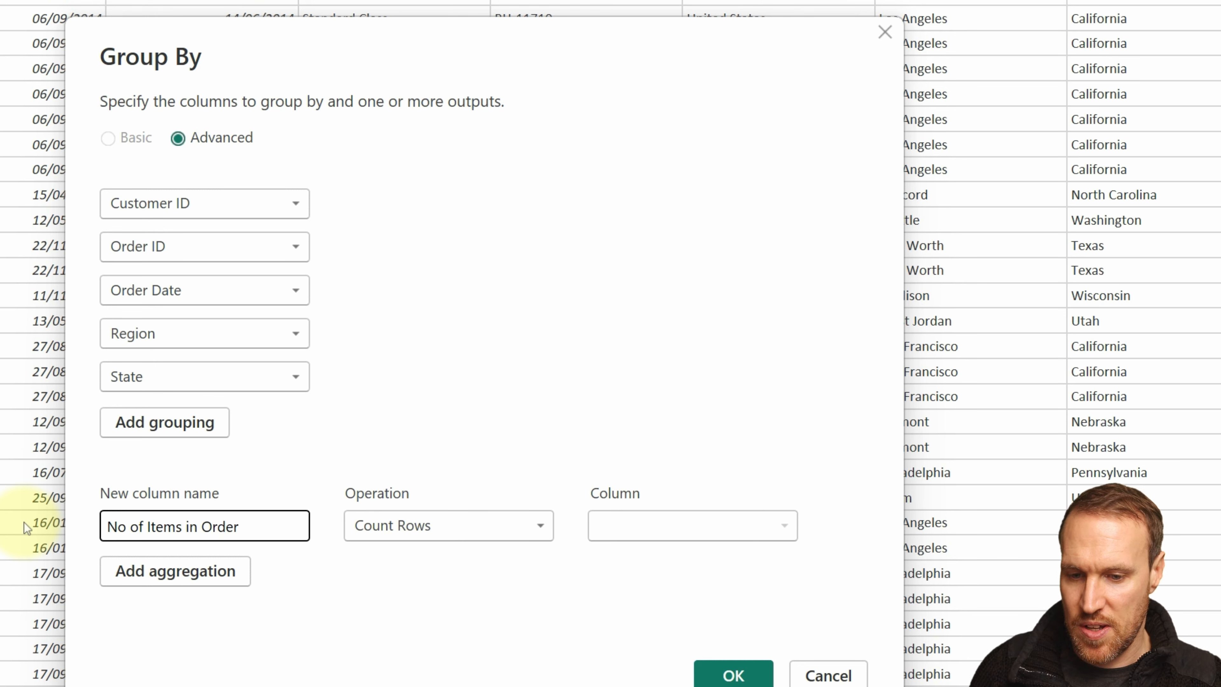
- Add a second aggregation named Sales that sums the Sales column
left_click(223, 573)
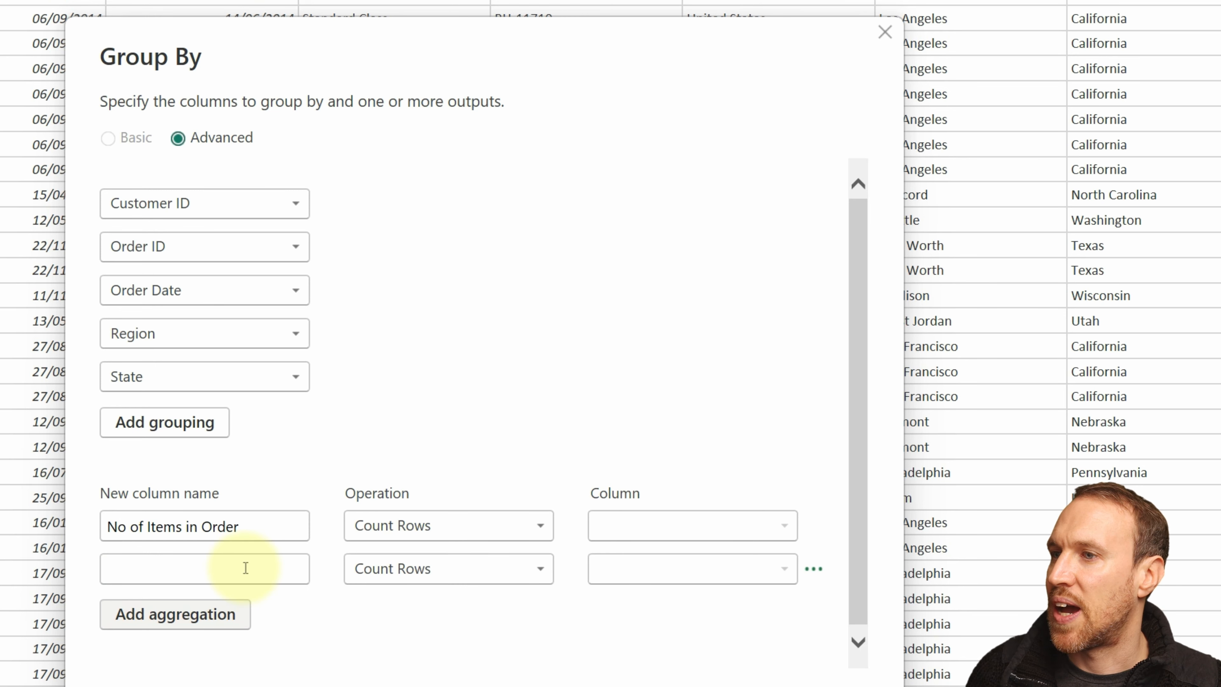
left_click(391, 569)
left_click(388, 596)
left_click(650, 455)
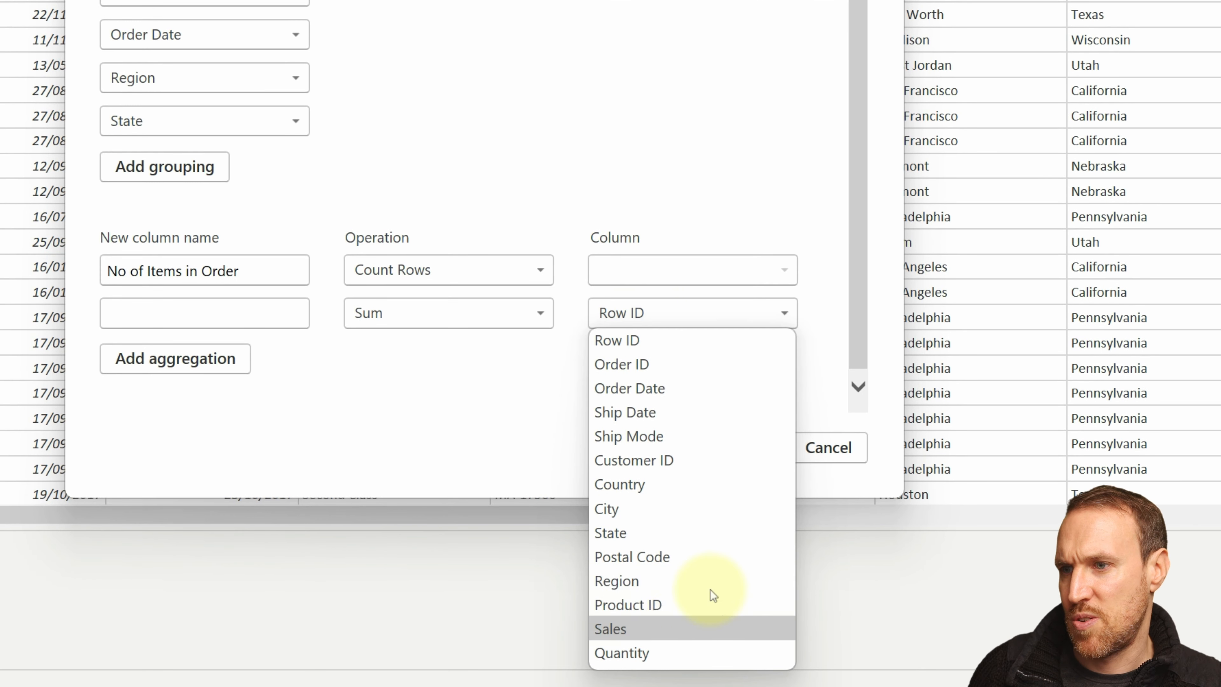
left_click(682, 632)
left_click(259, 316)
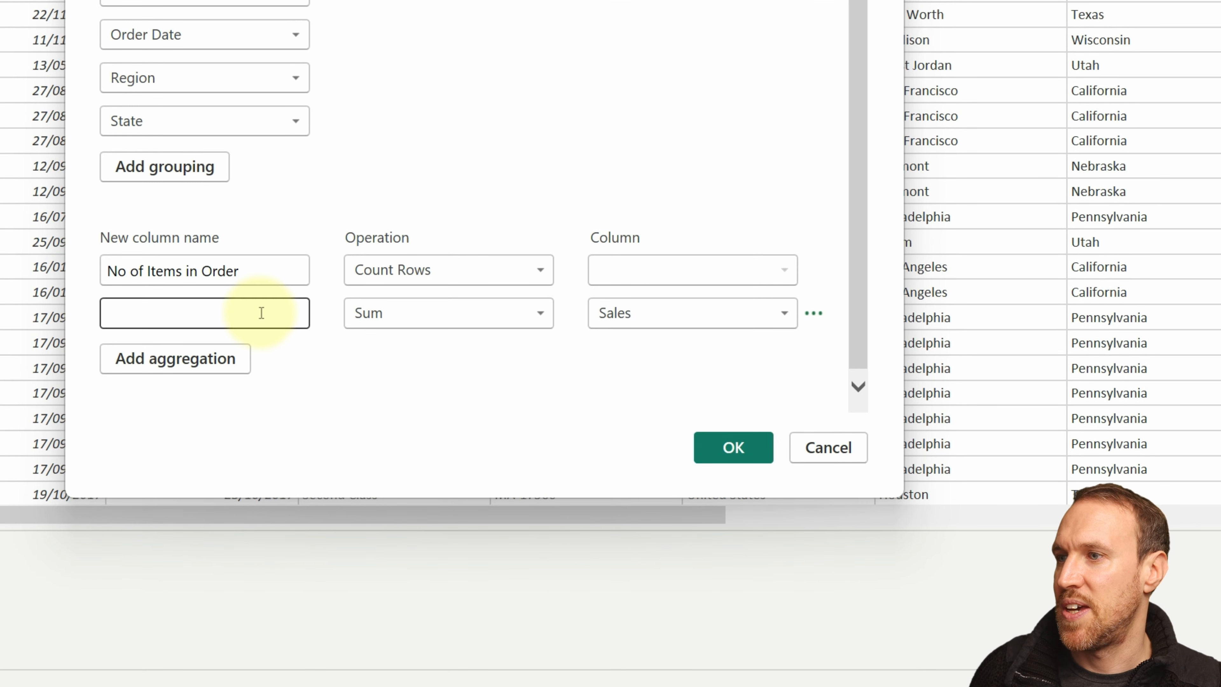
type("Sales")
- Add a third aggregation named Profit that sums the Profit column, and apply the grouping
left_click(175, 359)
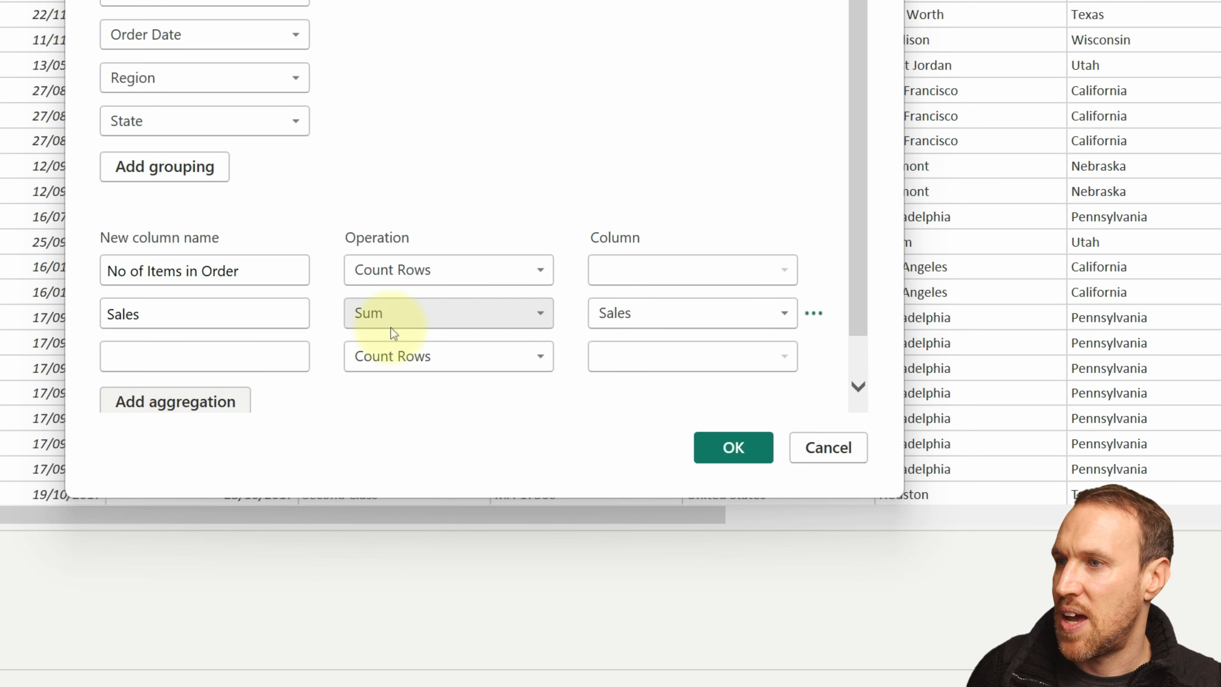
left_click(504, 358)
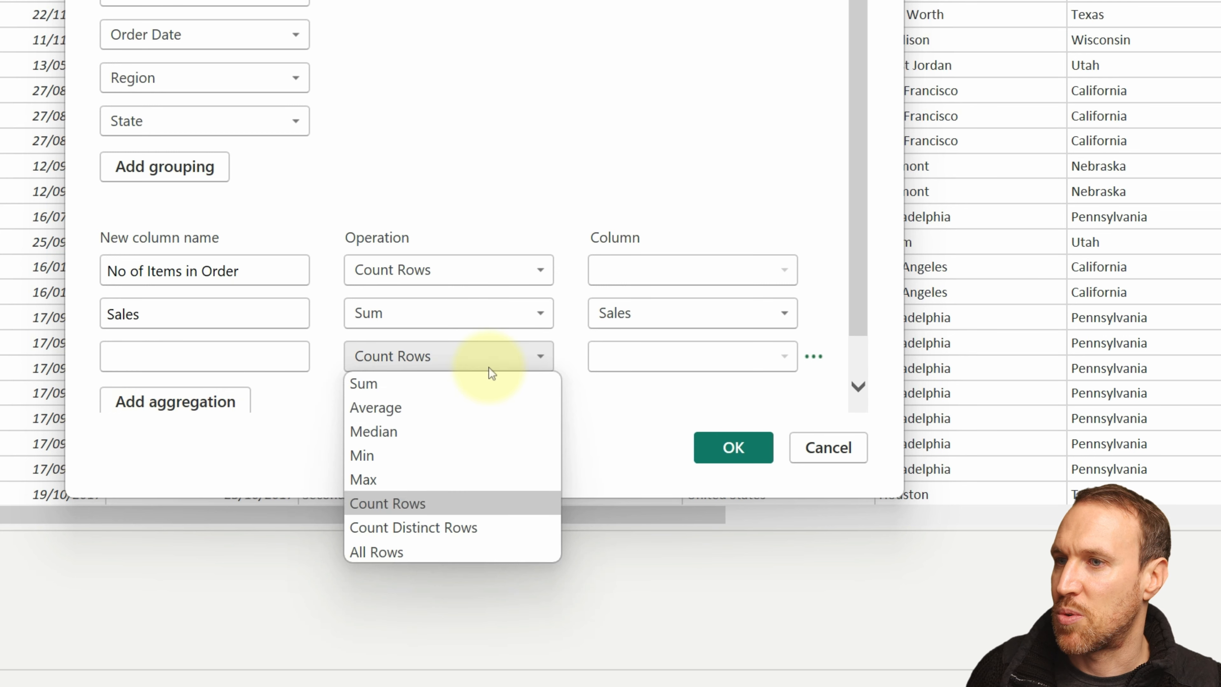
left_click(453, 385)
left_click(645, 356)
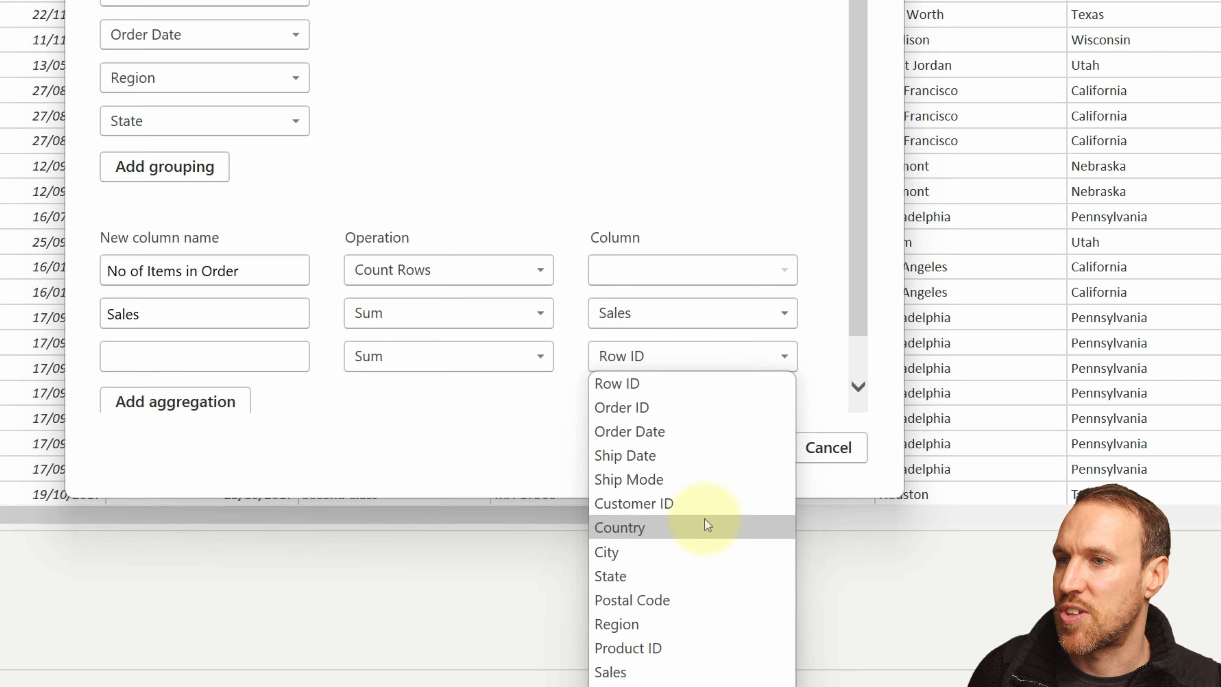
scroll(703, 553, "down", 3)
left_click(681, 591)
left_click(218, 208)
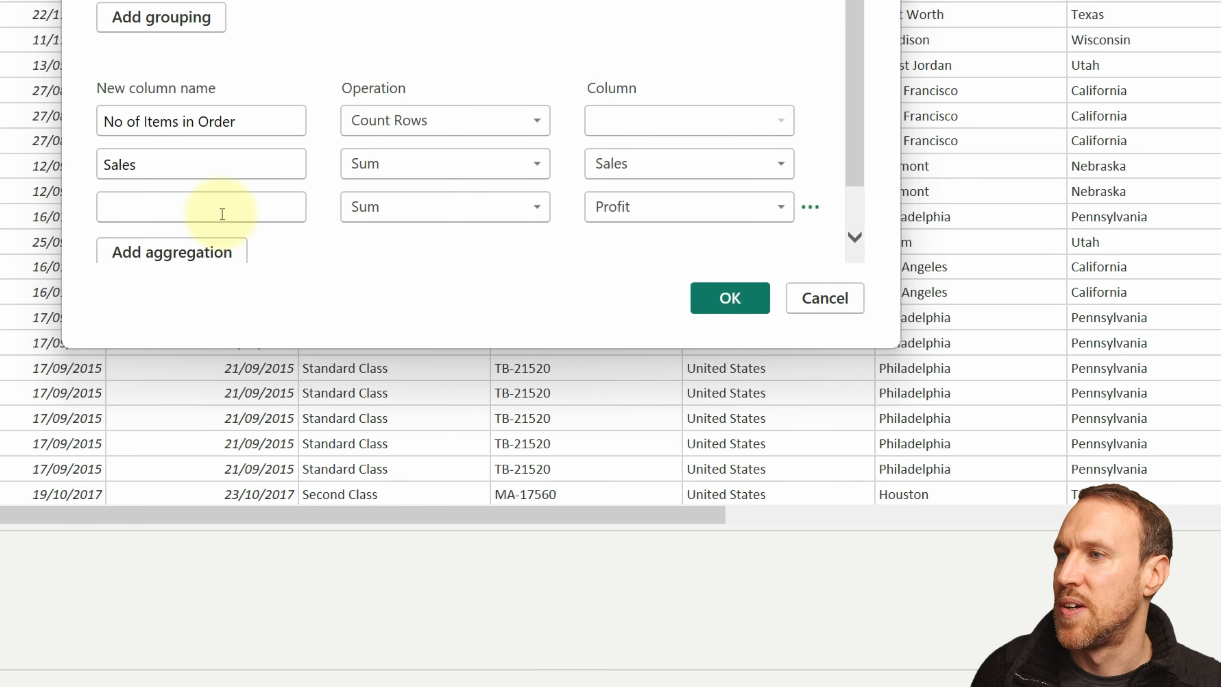
type("Profit")
key("Return")
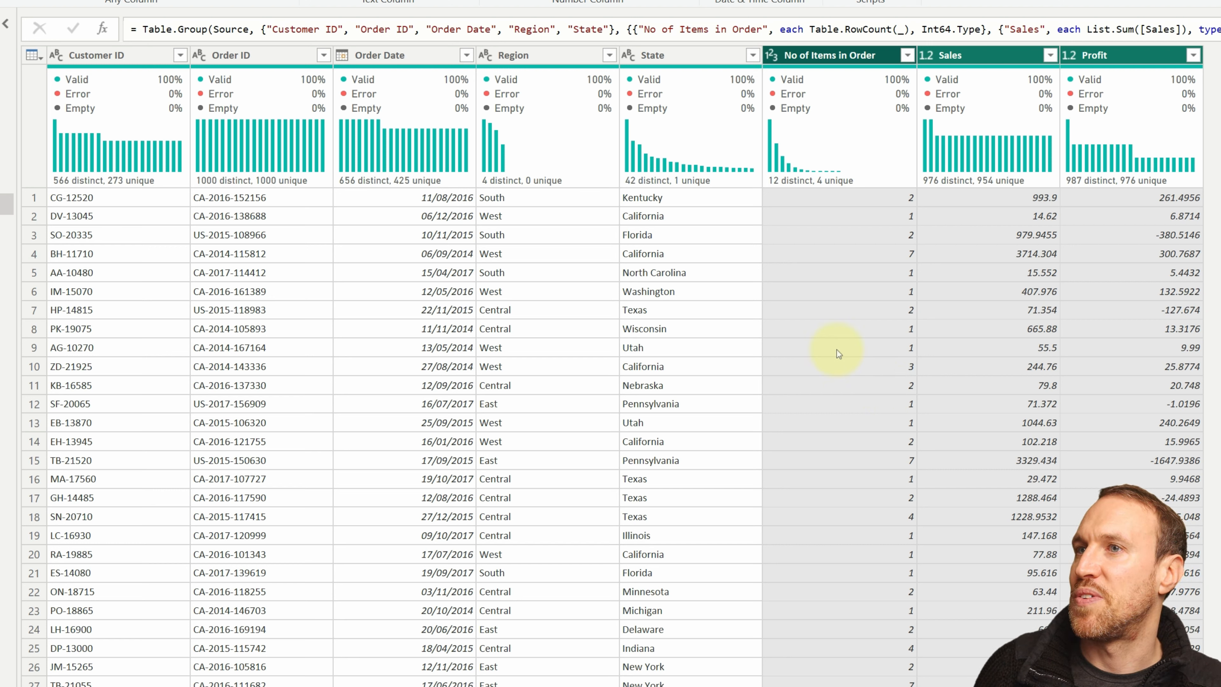
left_click(812, 255)
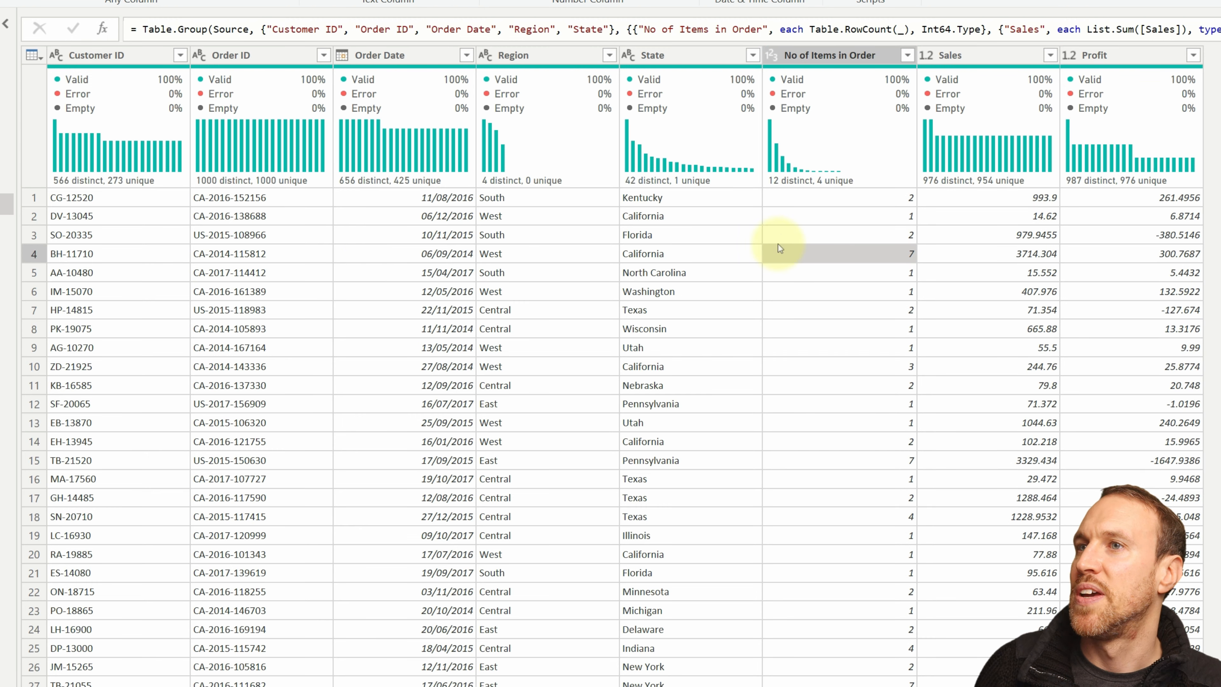
left_click(1033, 254)
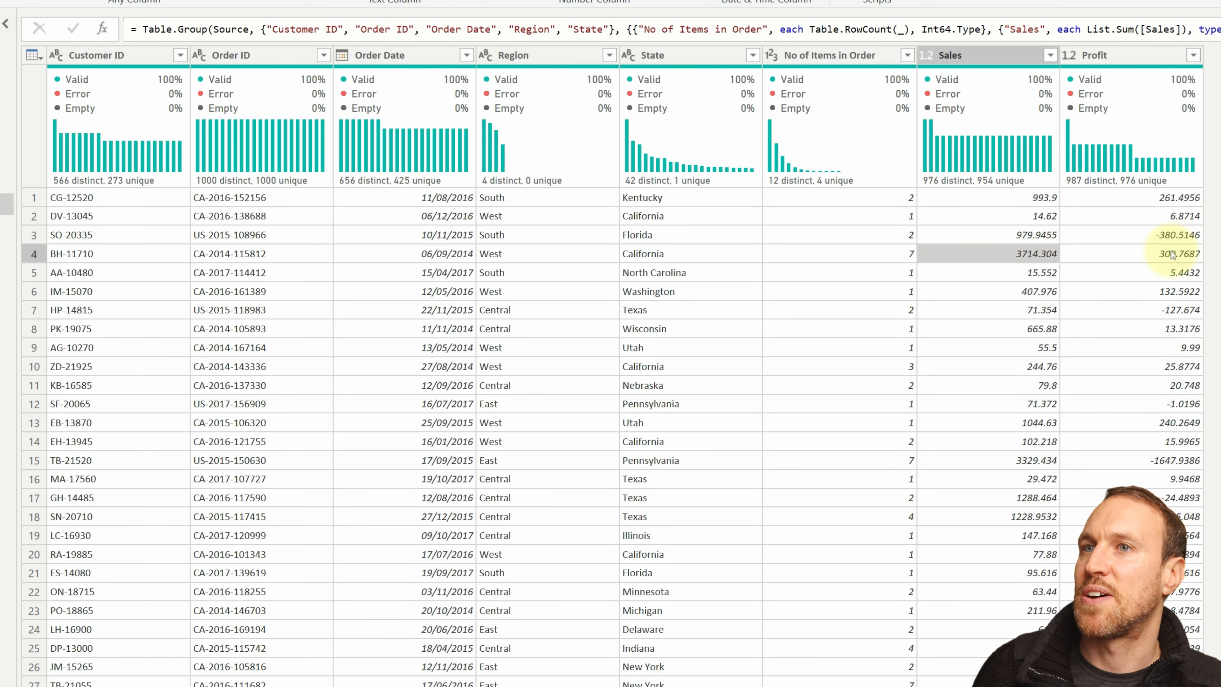
left_click(1173, 255)
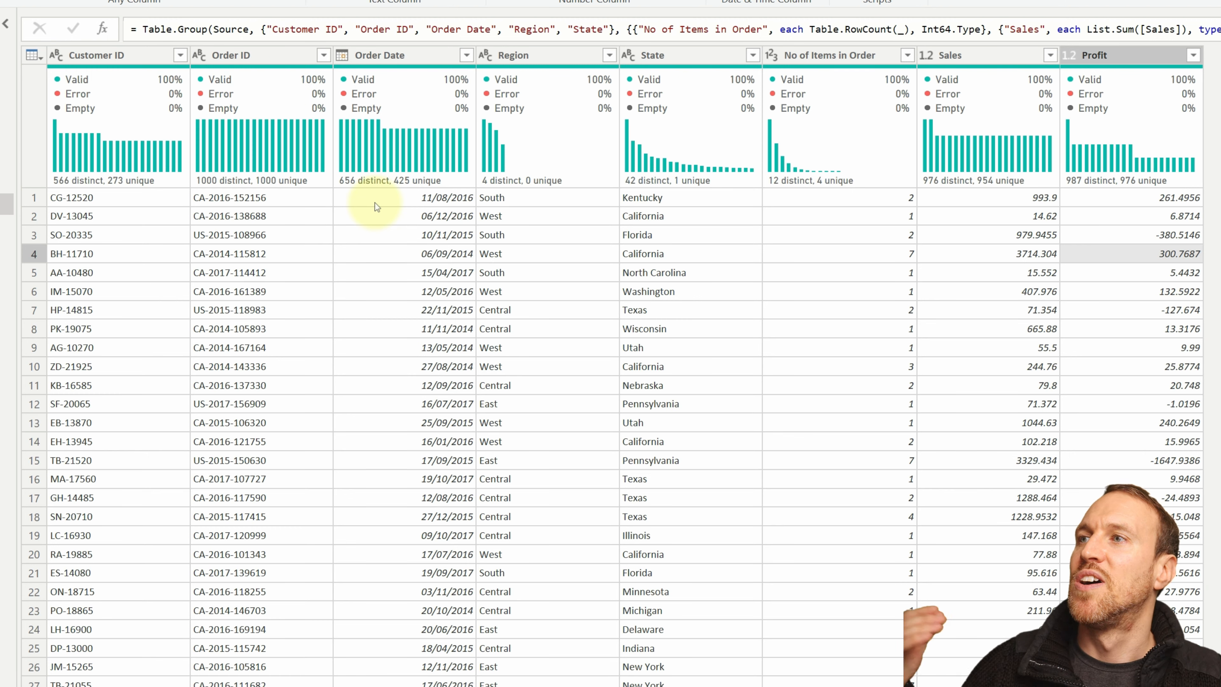
- Sort the grouped table ascending by Customer ID and then ascending by Order Date
left_click(180, 54)
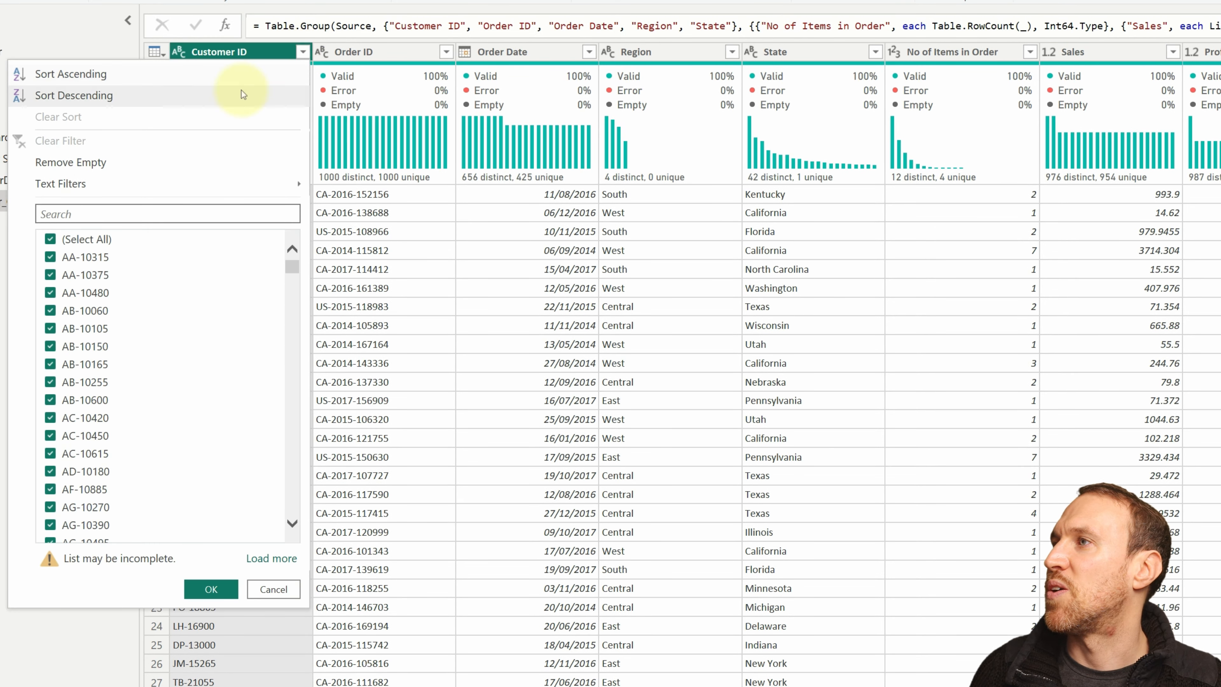
left_click(214, 74)
left_click(529, 52)
left_click(588, 52)
left_click(490, 74)
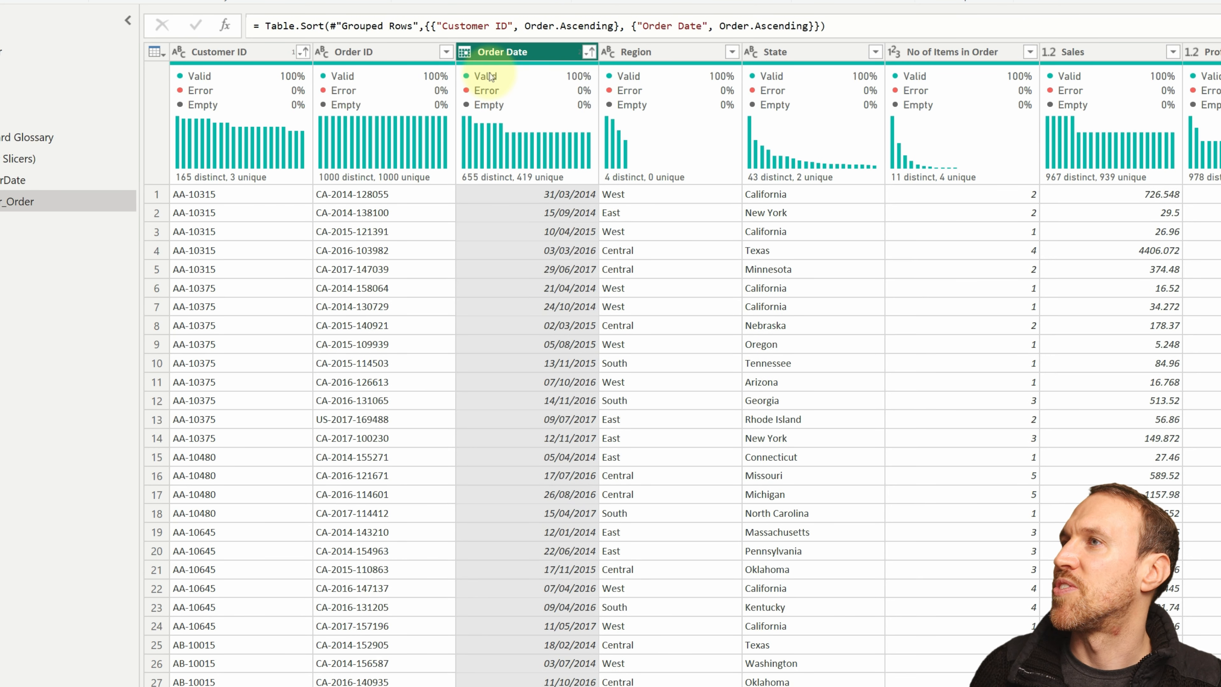
- Examine the first customer's rows, comparing the earliest and latest order dates
left_click(240, 198)
left_click(244, 266)
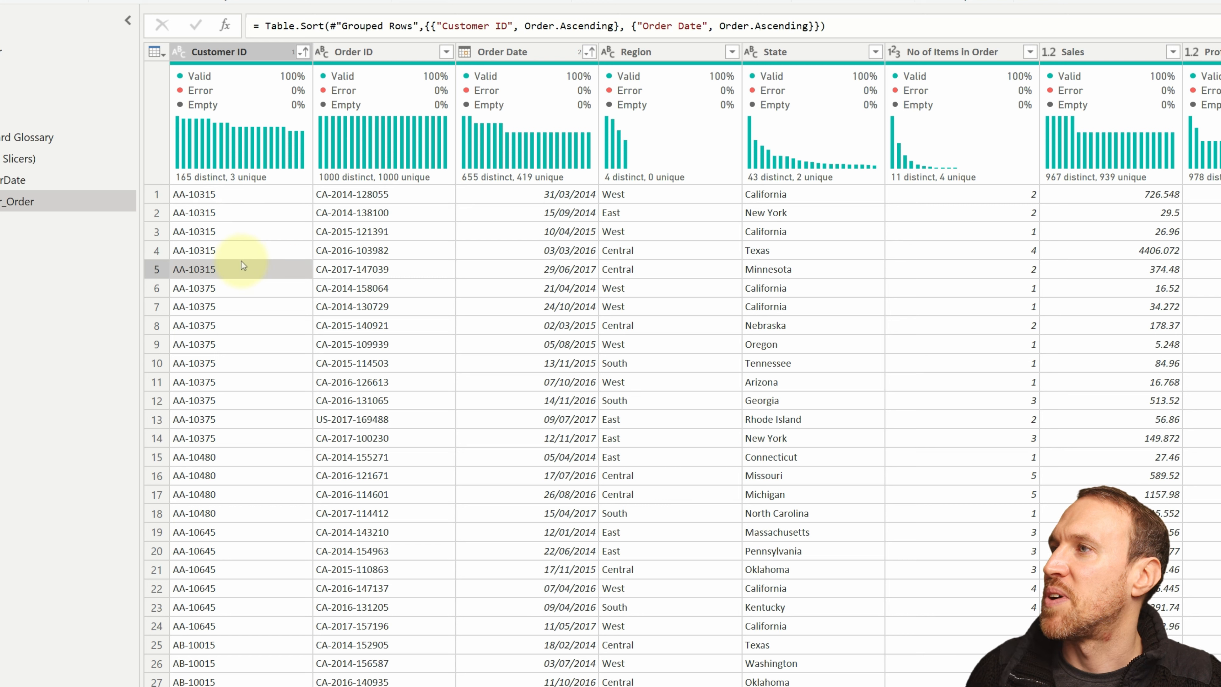
left_click(522, 272)
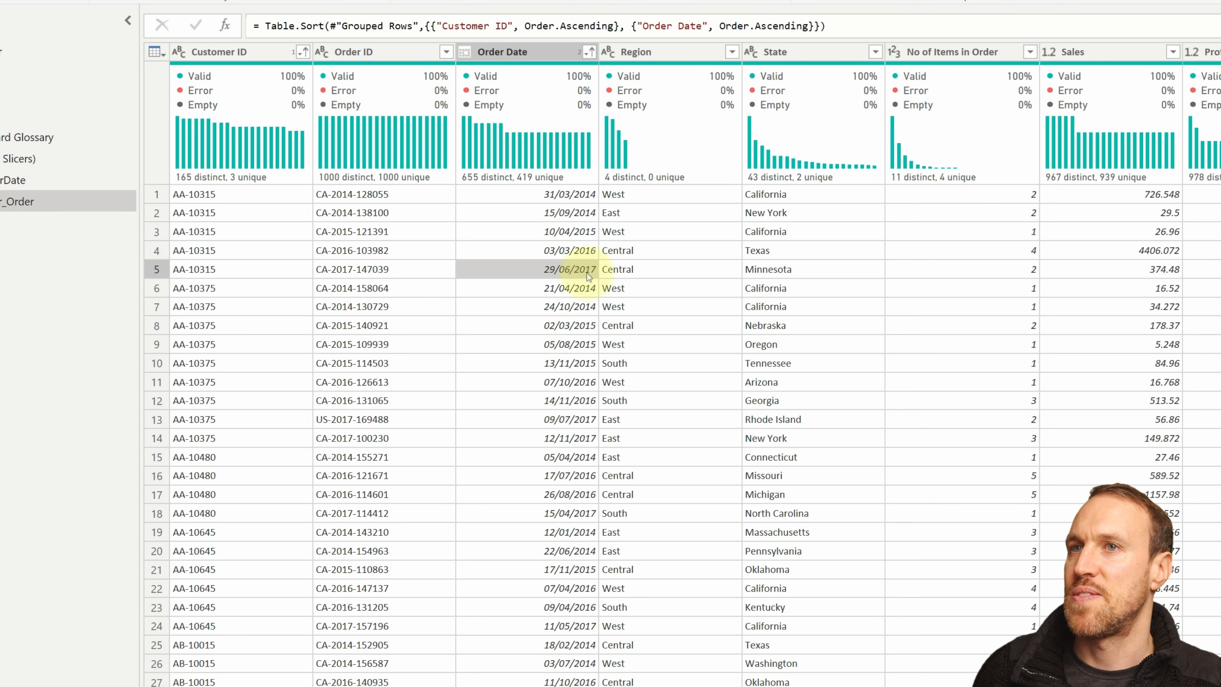
left_click(569, 195)
left_click(571, 270)
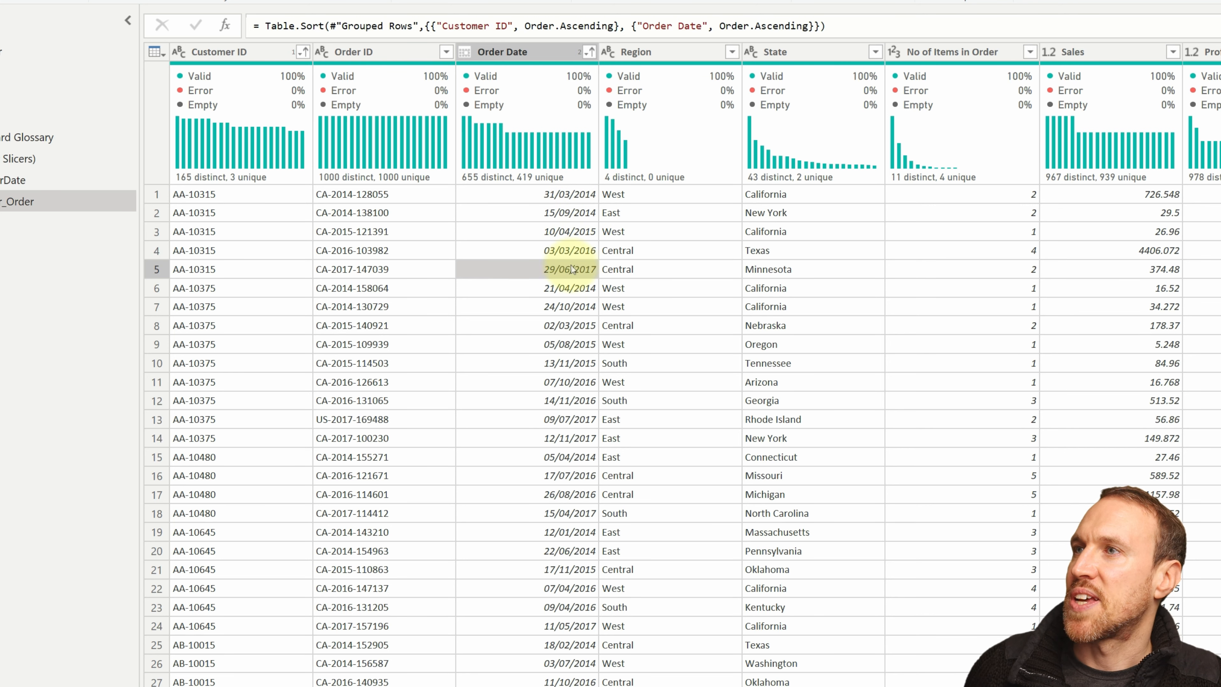
left_click(572, 194)
left_click(572, 270)
left_click(573, 192)
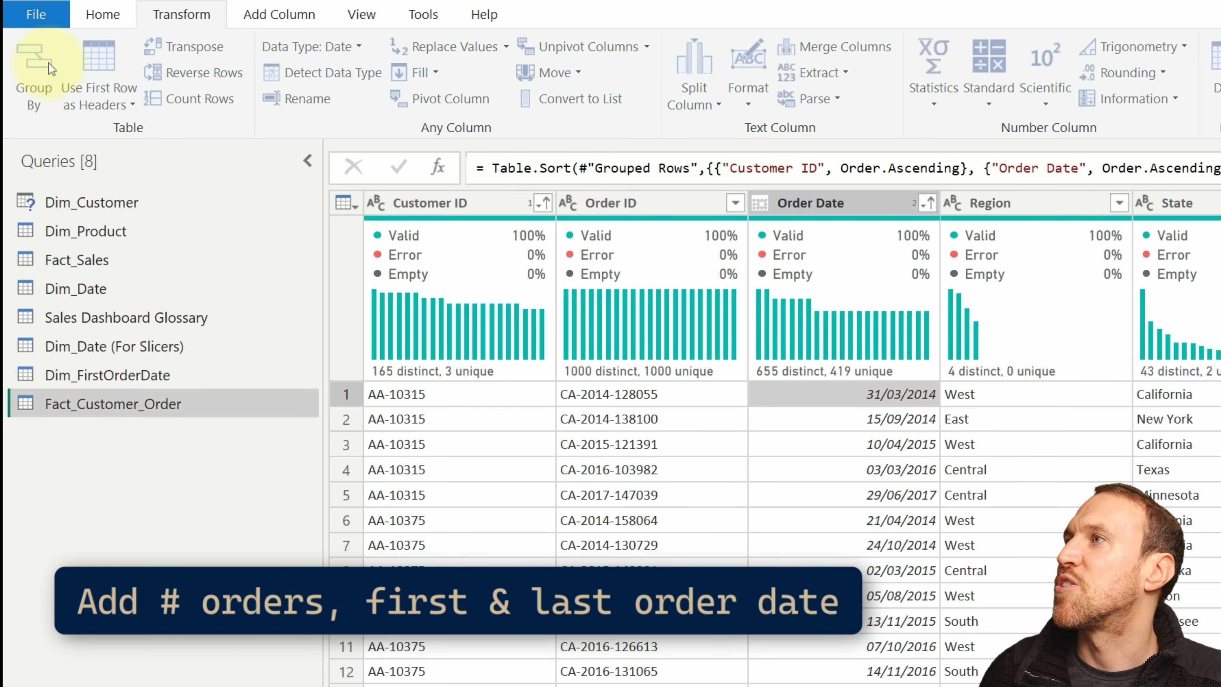
- Start a new Group By on the sorted table with Customer ID as the grouping column
left_click(49, 62)
left_click(941, 676)
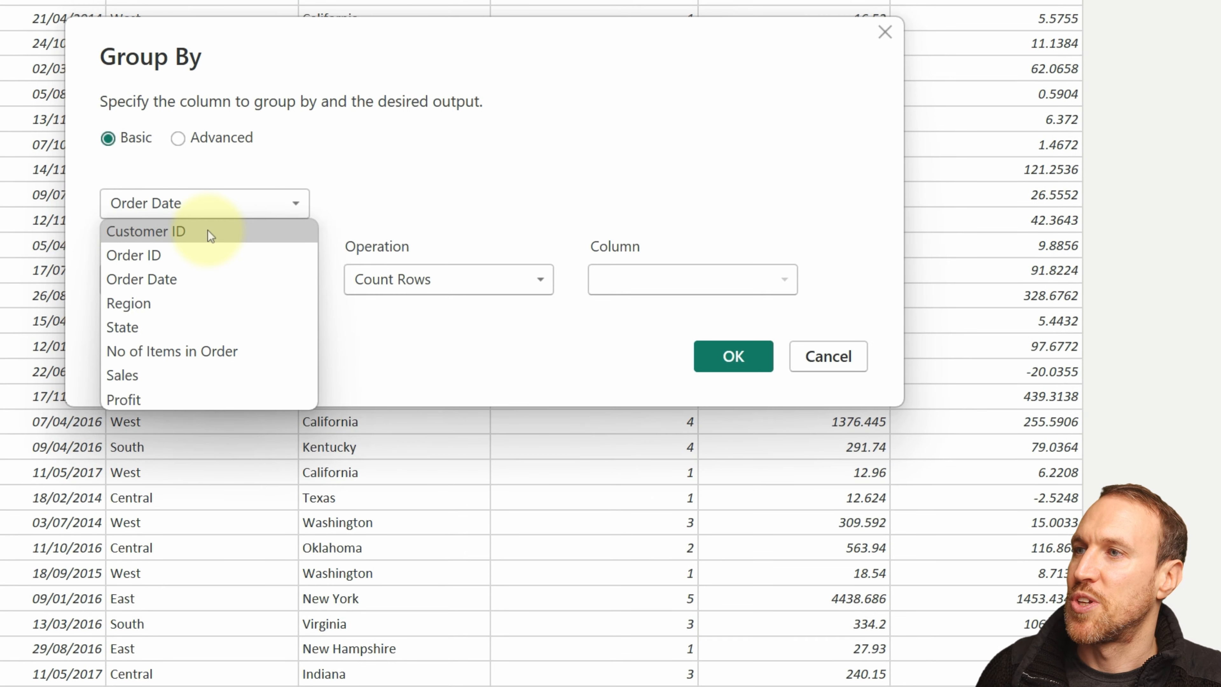
left_click(207, 230)
- Define the first aggregation as the Min of Order Date, named First Order Date
left_click(446, 279)
left_click(413, 378)
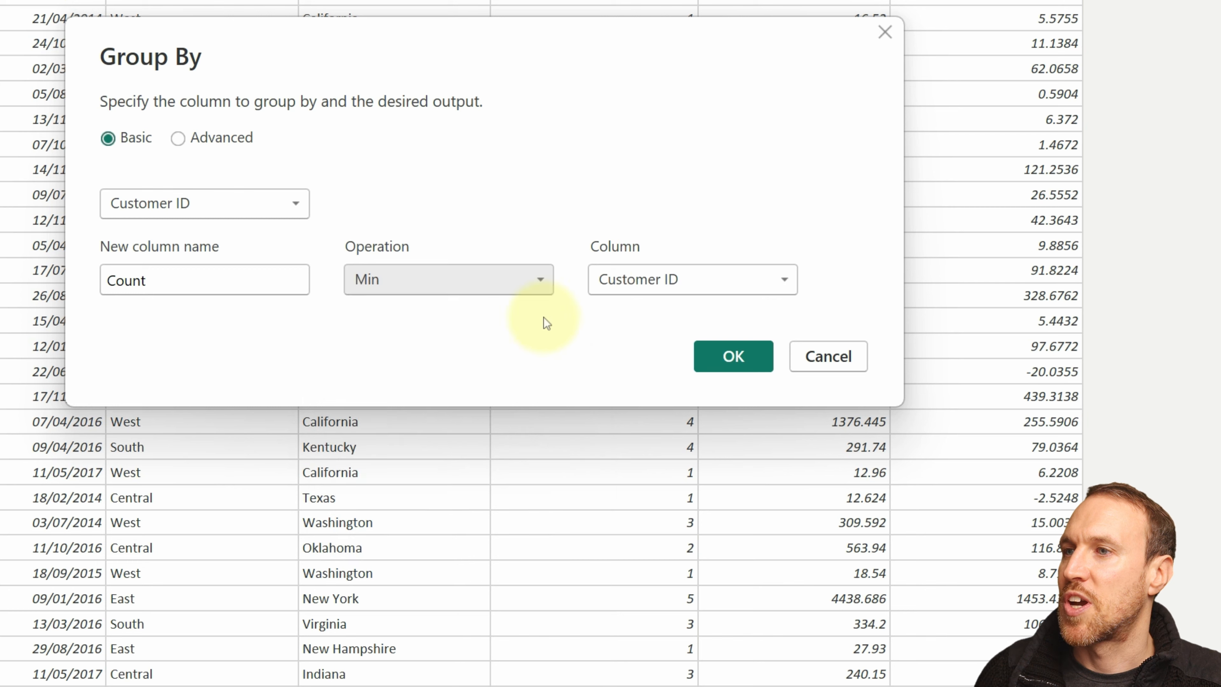
left_click(701, 274)
left_click(629, 354)
double_click(192, 280)
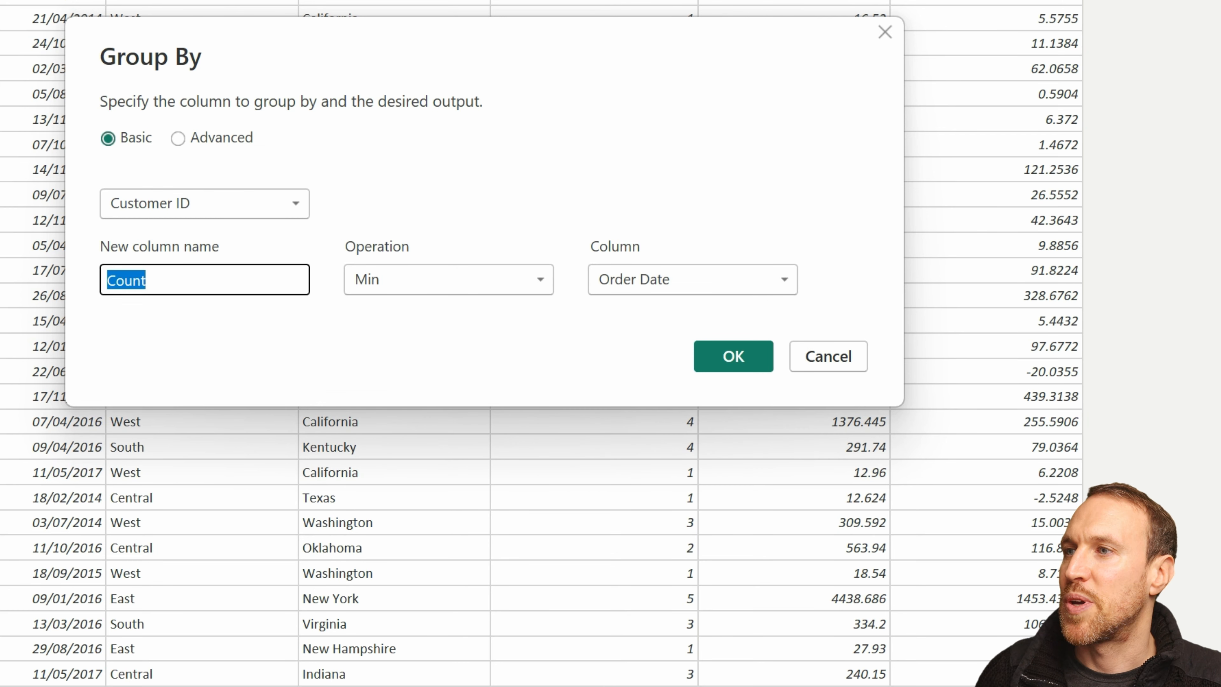
type("First Order ")
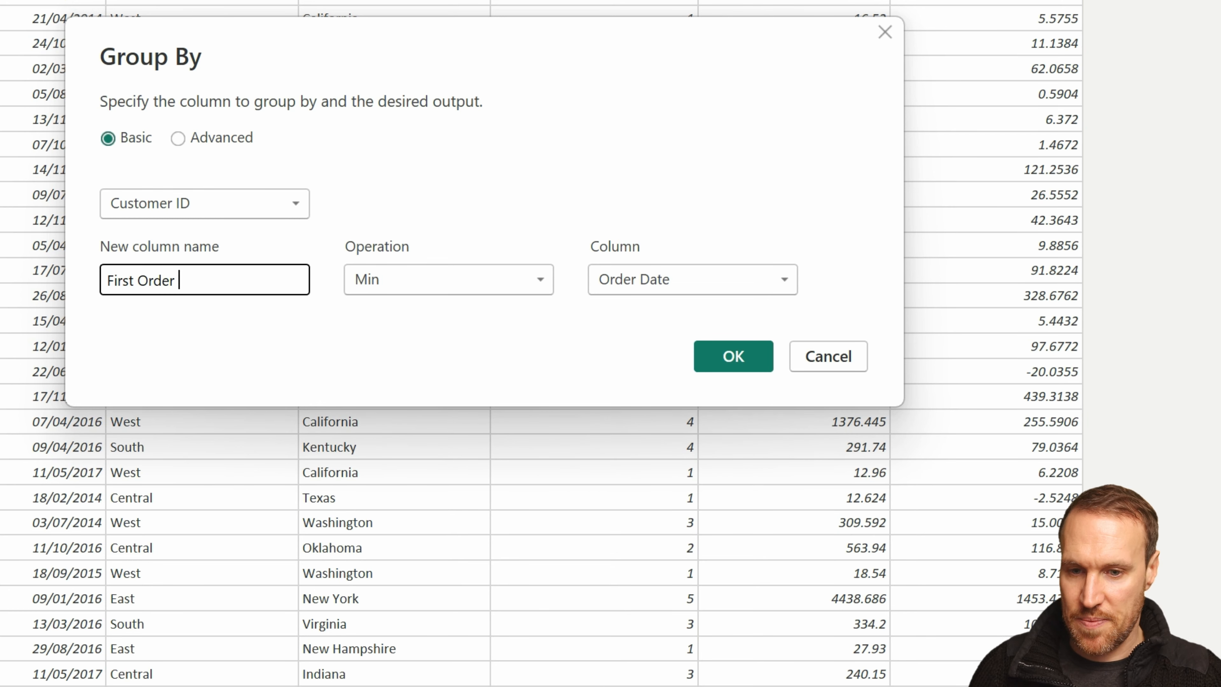
type("Date")
- Switch to advanced grouping and add a second aggregation named Last Order Date that takes the Max of Order Date
left_click(178, 138)
left_click(242, 398)
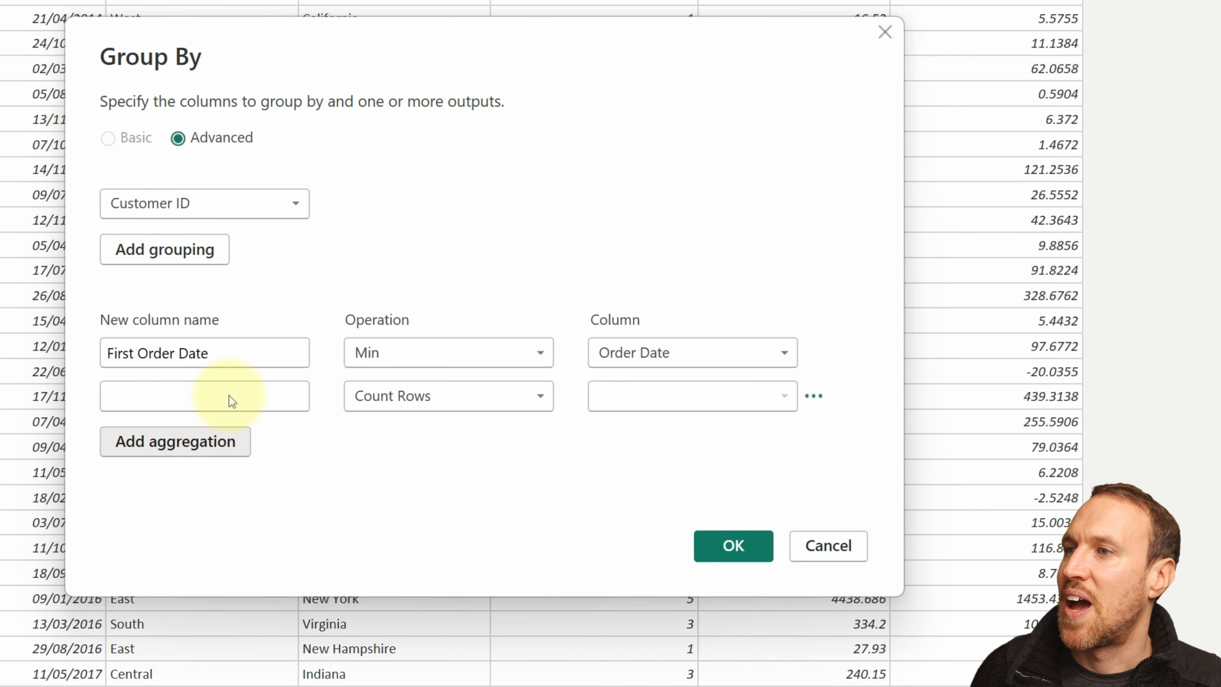
left_click(426, 397)
left_click(388, 519)
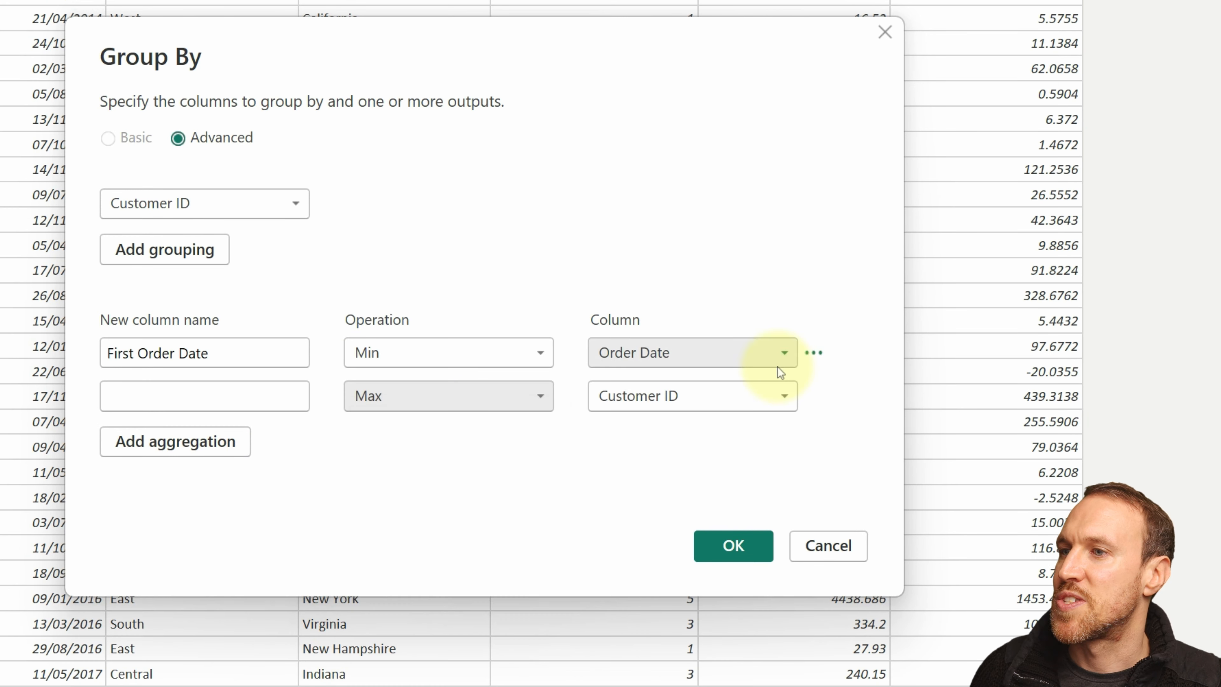
left_click(697, 398)
left_click(679, 467)
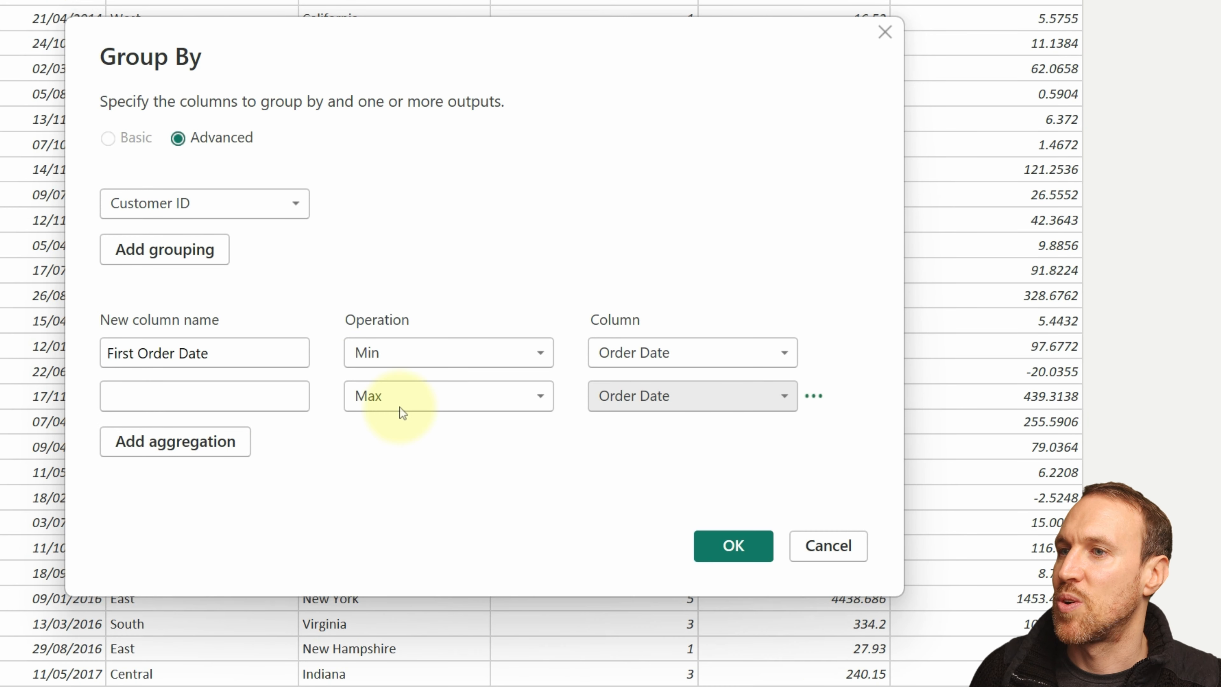
left_click(187, 393)
type("Last ")
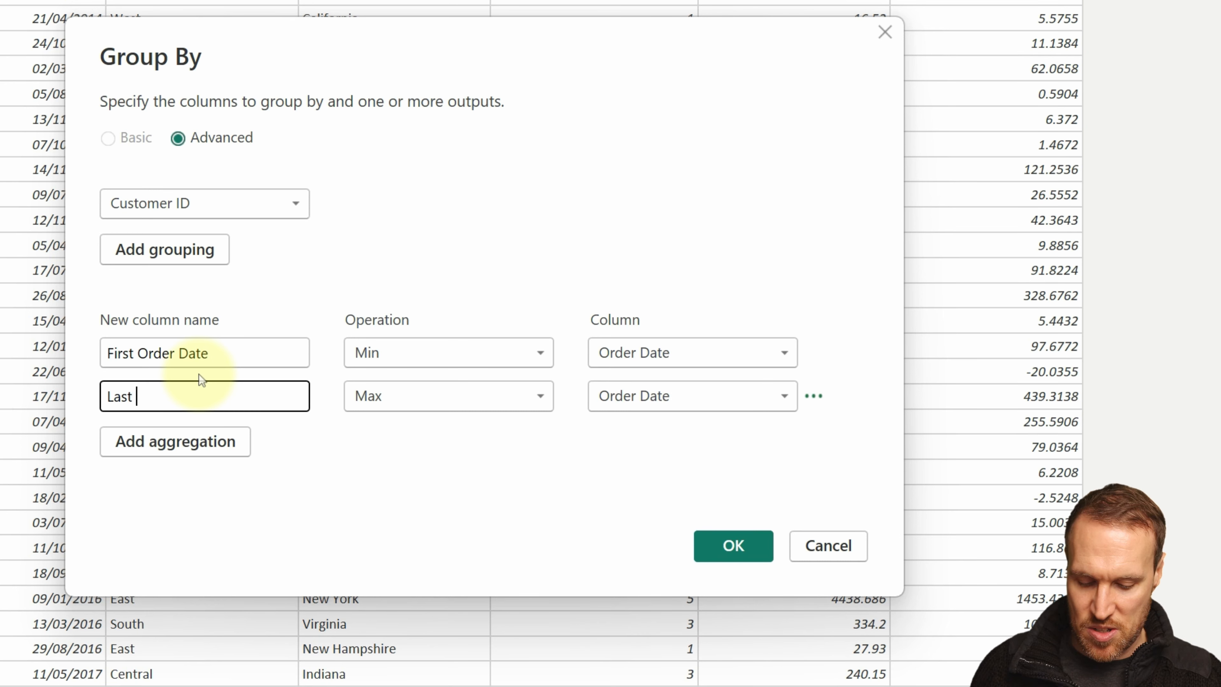
type("Order Date")
- Add a third aggregation named "No. fo Orders" that counts rows
left_click(175, 441)
left_click(273, 439)
type("No")
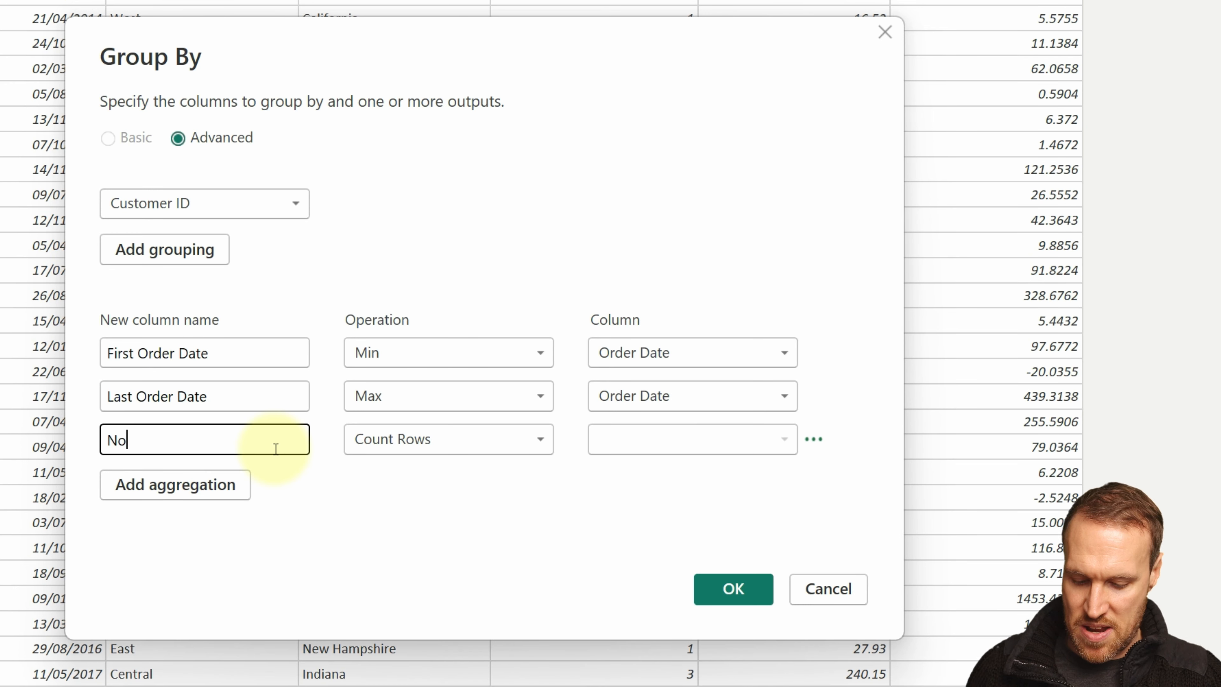
type(". fo Orders")
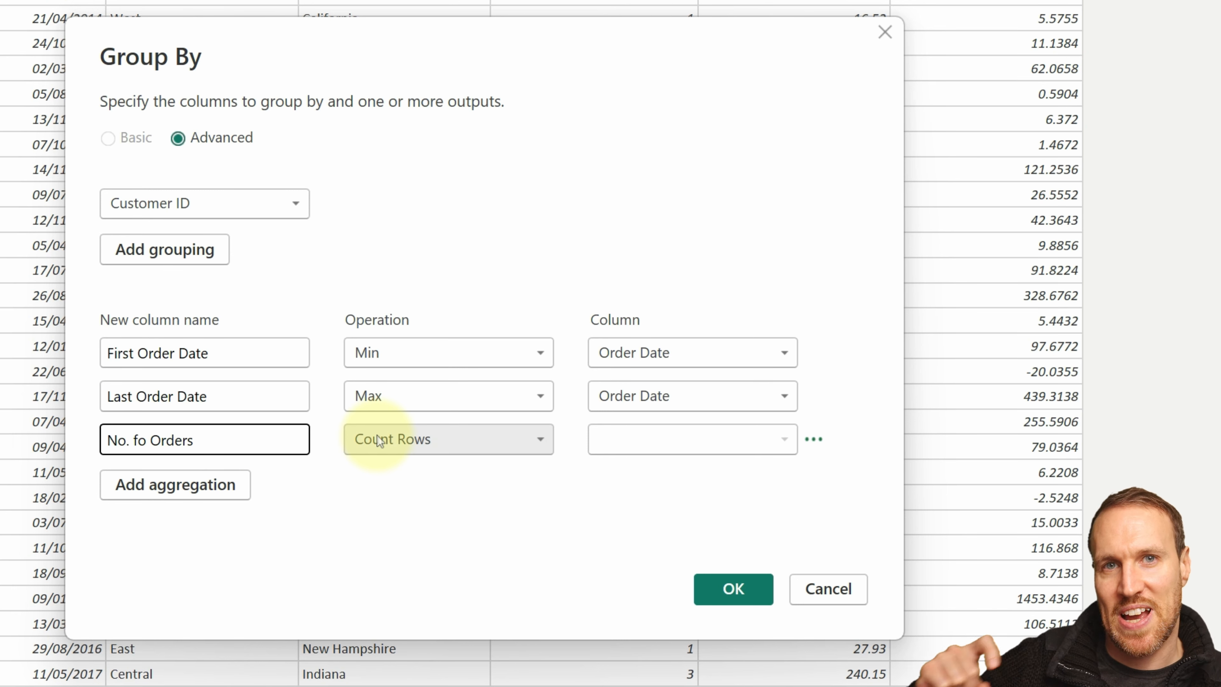
left_click(229, 484)
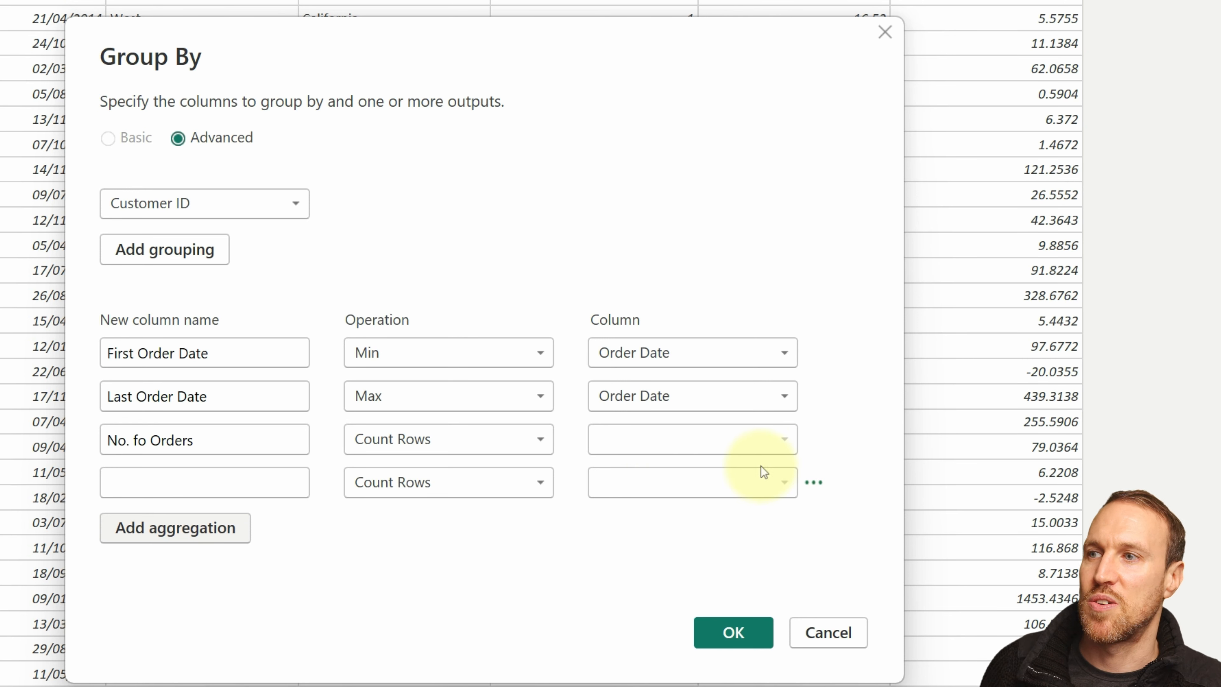
left_click(813, 483)
left_click(824, 506)
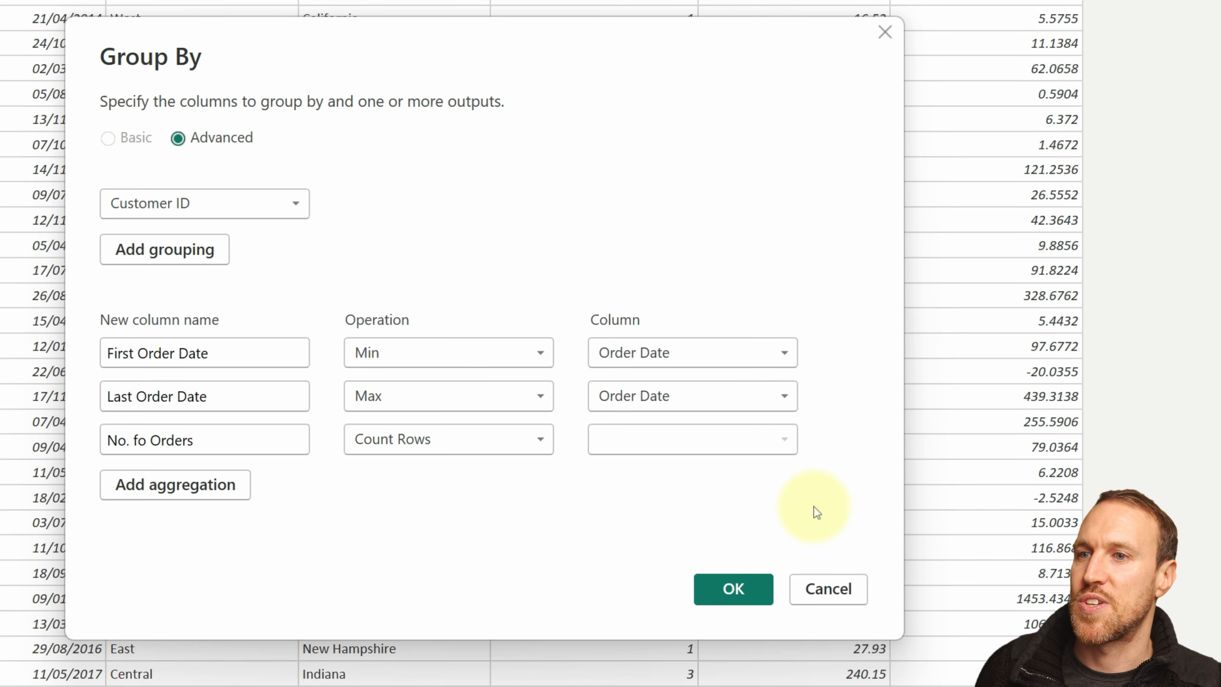
- Apply the grouping and review the Sorted Rows and Grouped Rows1 steps of the query
left_click(727, 628)
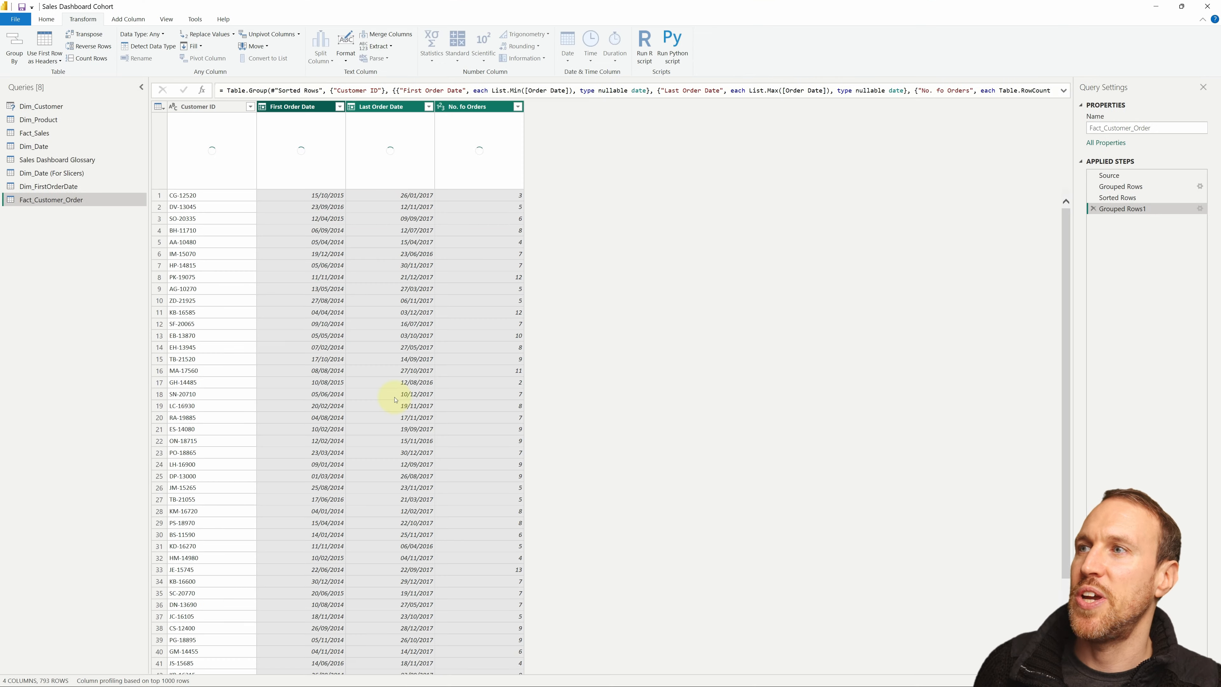
left_click(1115, 197)
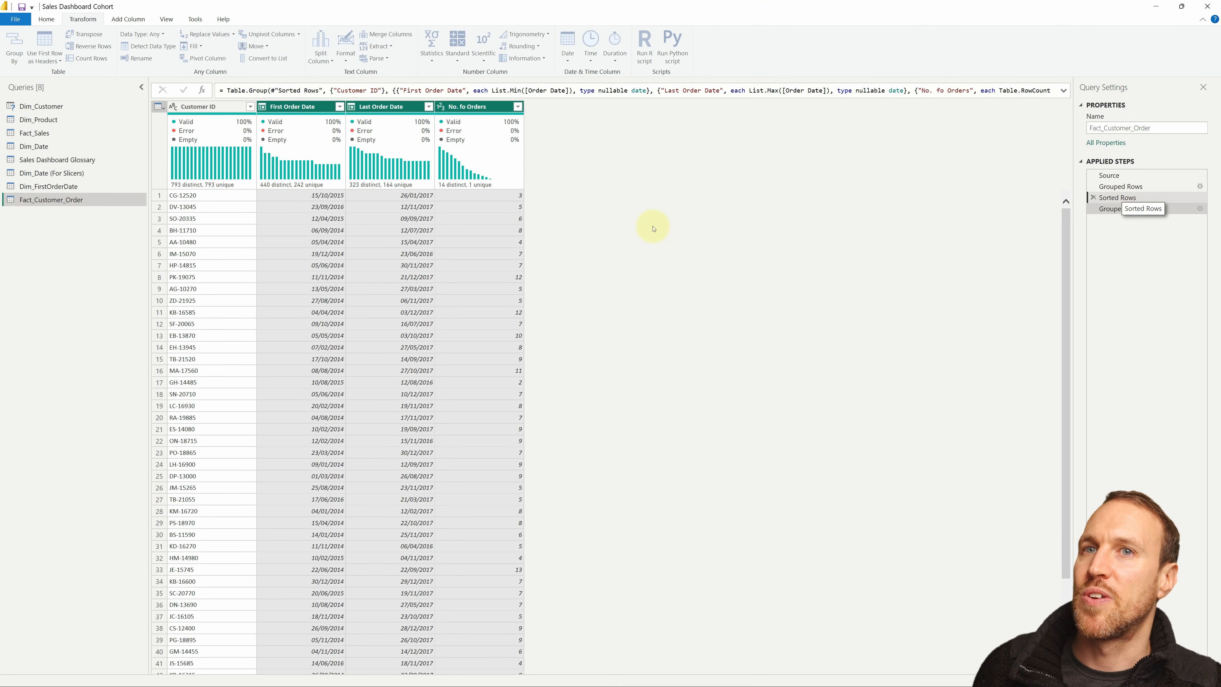
left_click(1121, 208)
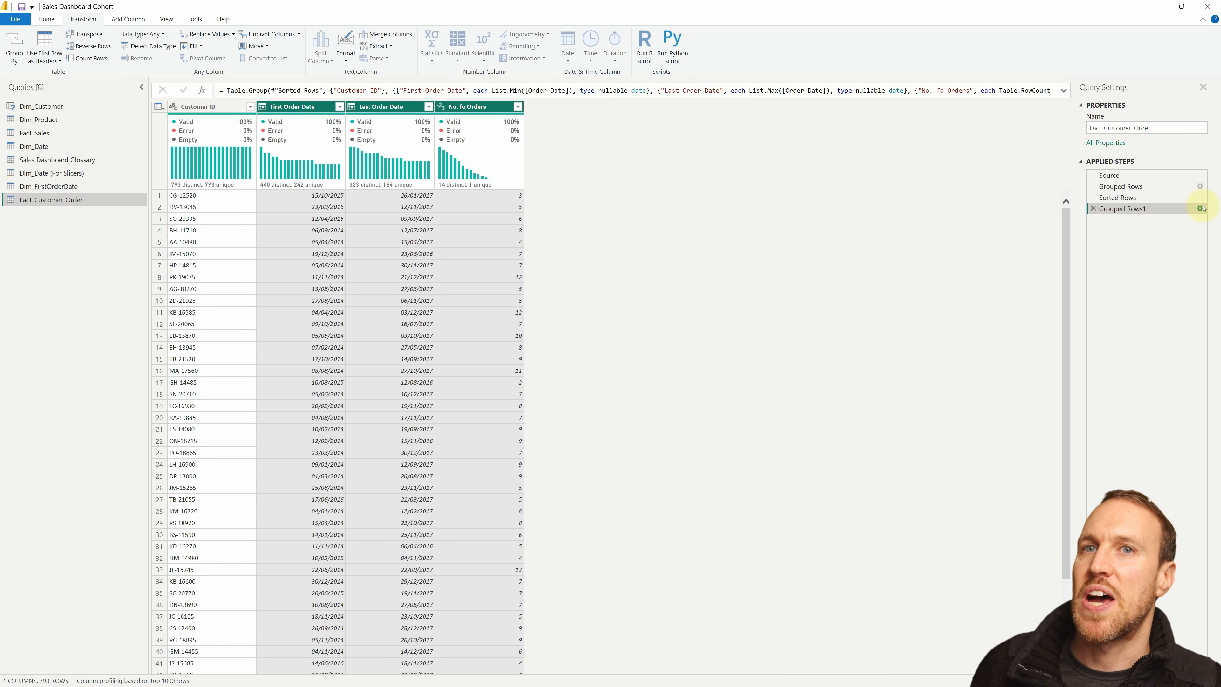
- Edit the Grouped Rows1 step to add a fourth aggregation named All Rows using the All Rows operation
left_click(1200, 208)
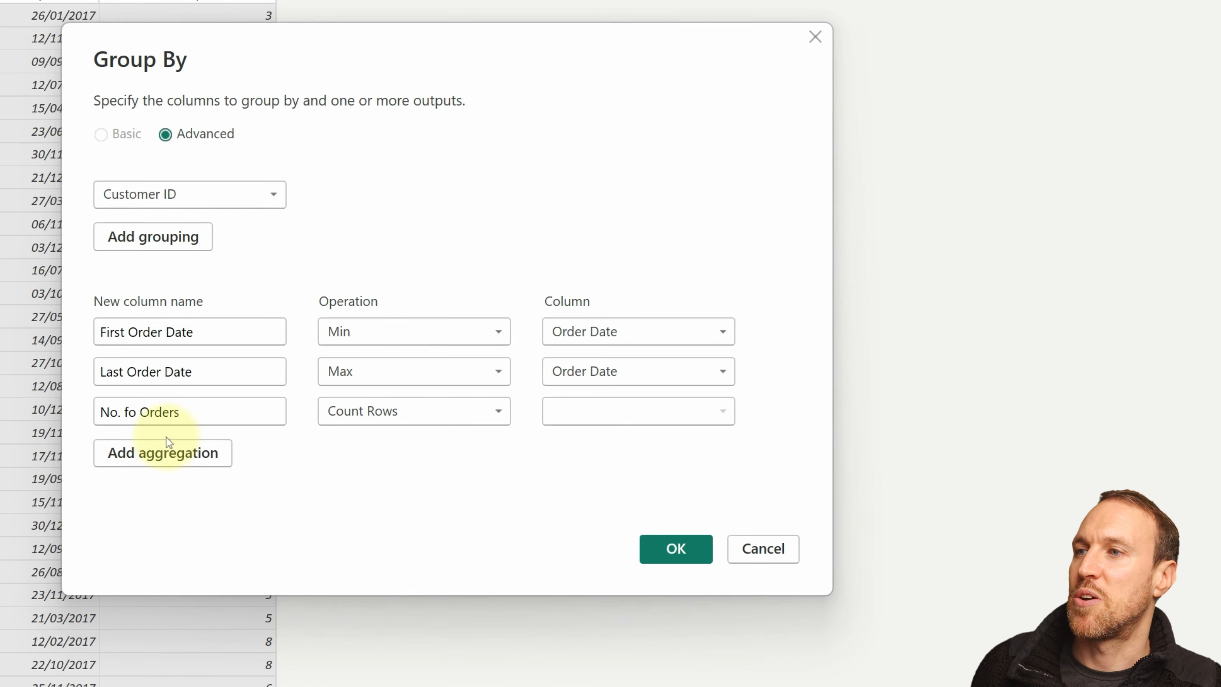
left_click(167, 457)
left_click(438, 450)
left_click(414, 627)
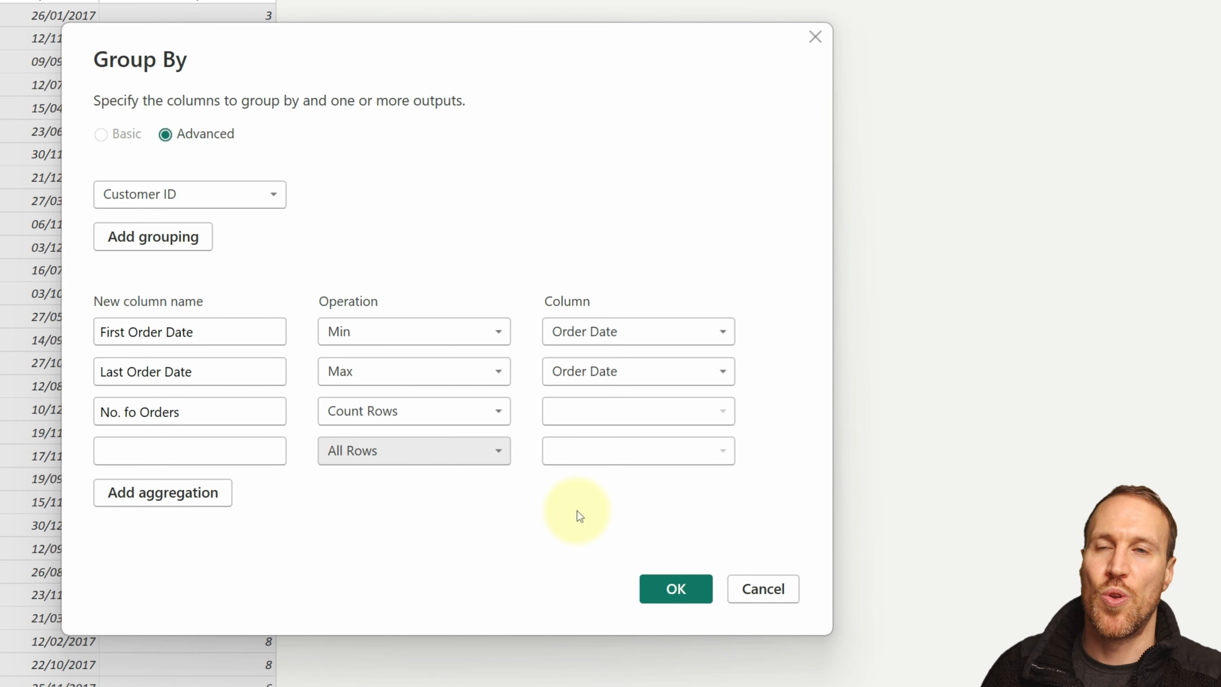
left_click(248, 452)
type("All Rows")
left_click(676, 588)
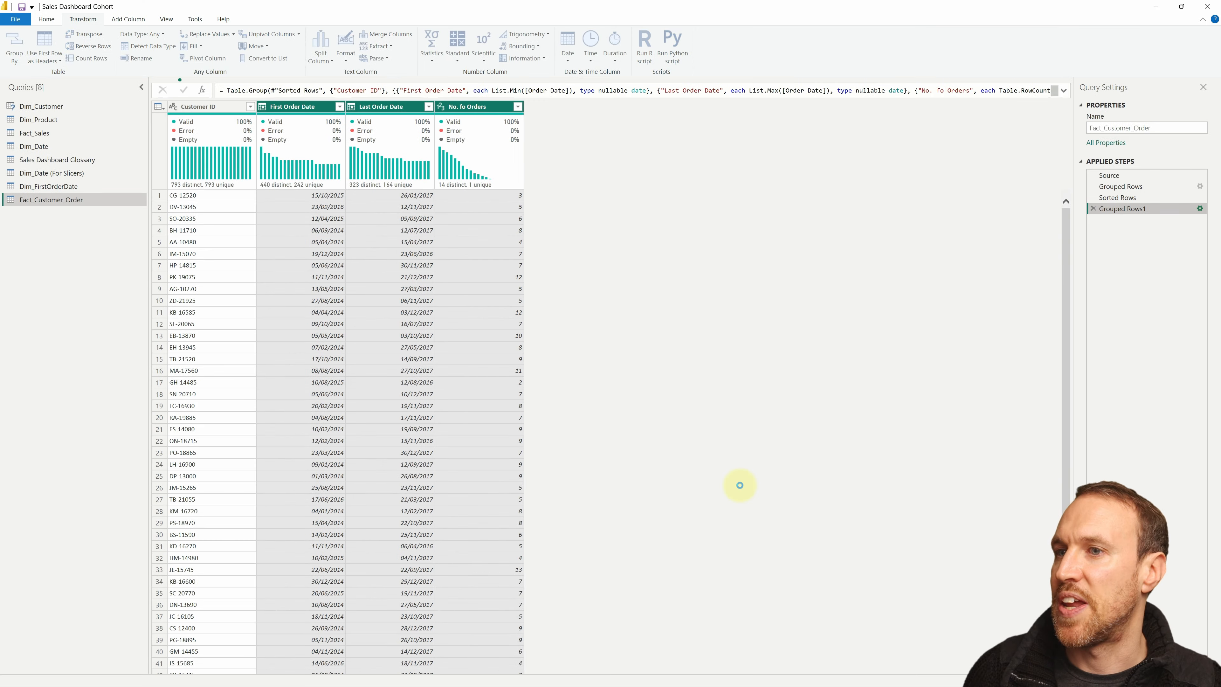
- Preview the second customer's nested table and expand All Rows with every field except Customer ID, without the original column name prefix
left_click(545, 204)
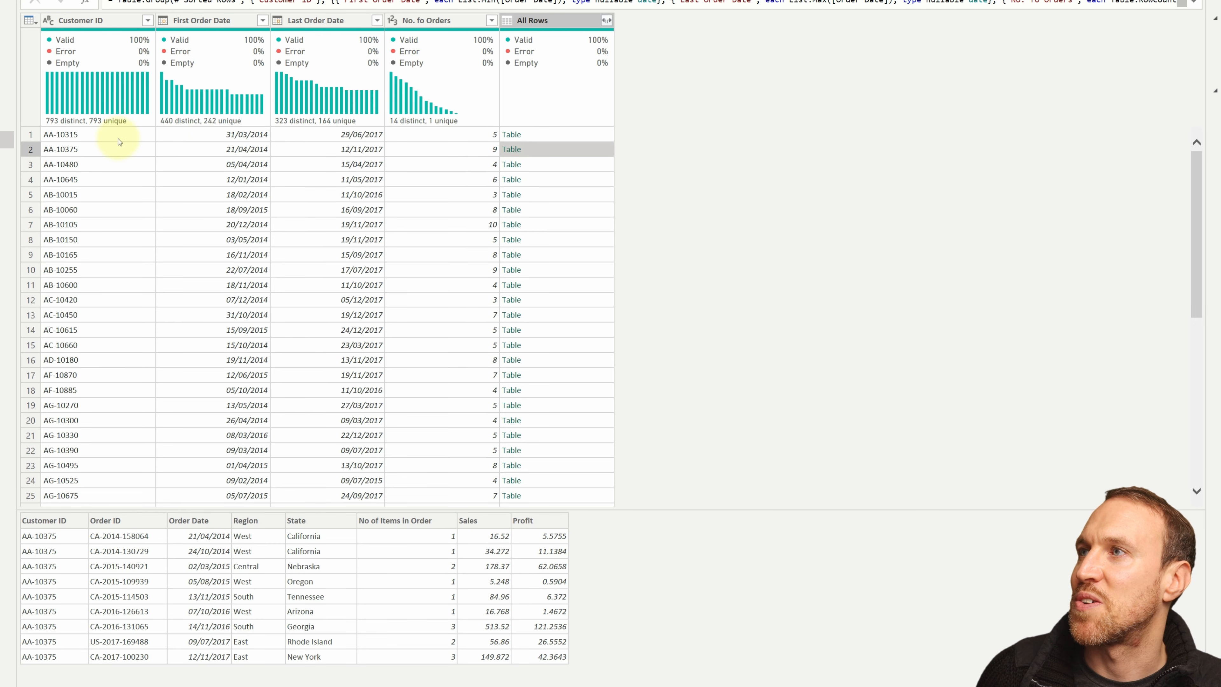
left_click(606, 21)
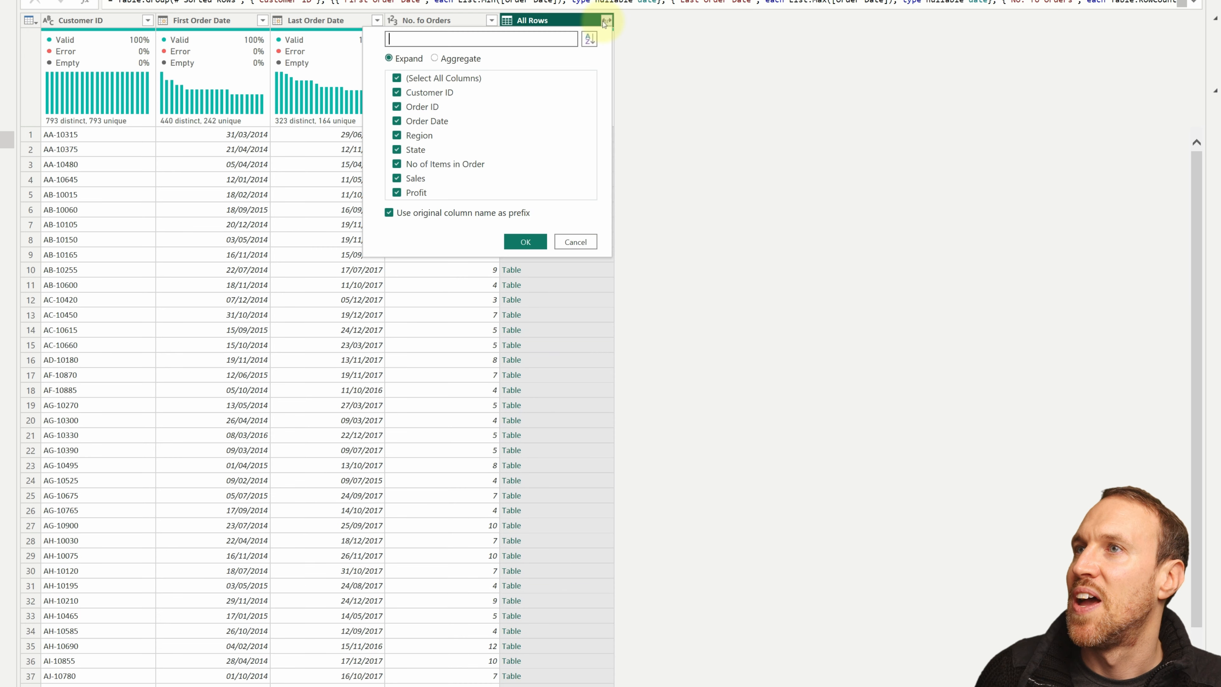
left_click(421, 219)
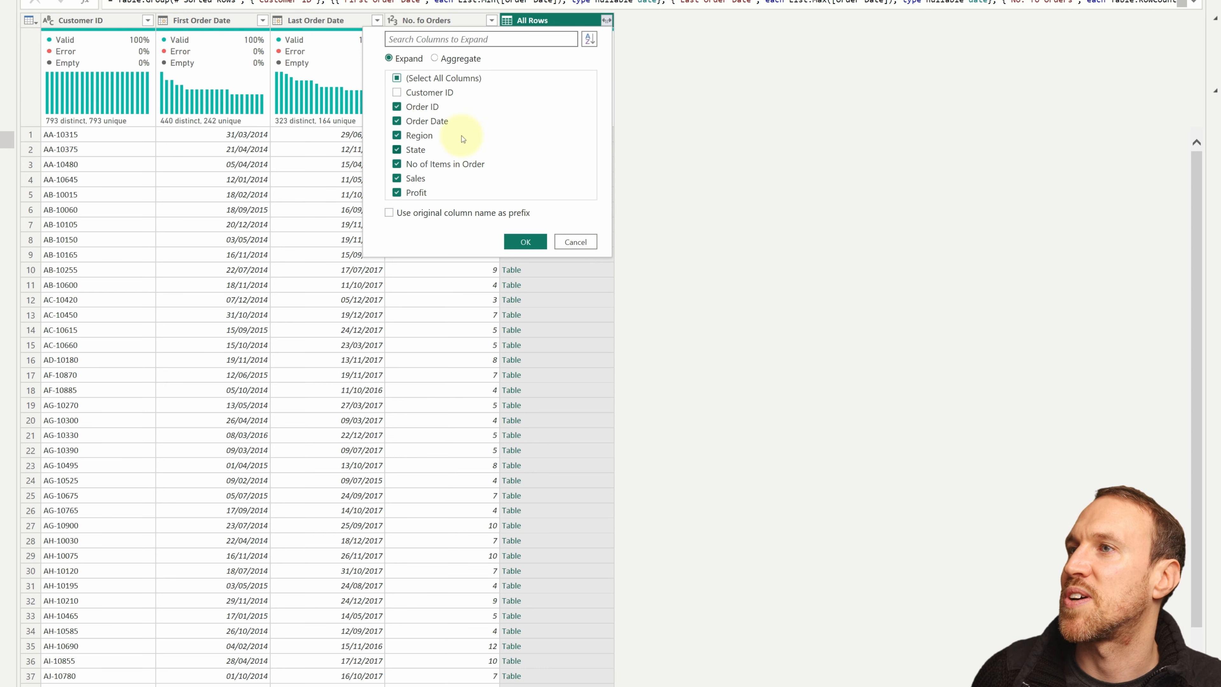
left_click(525, 242)
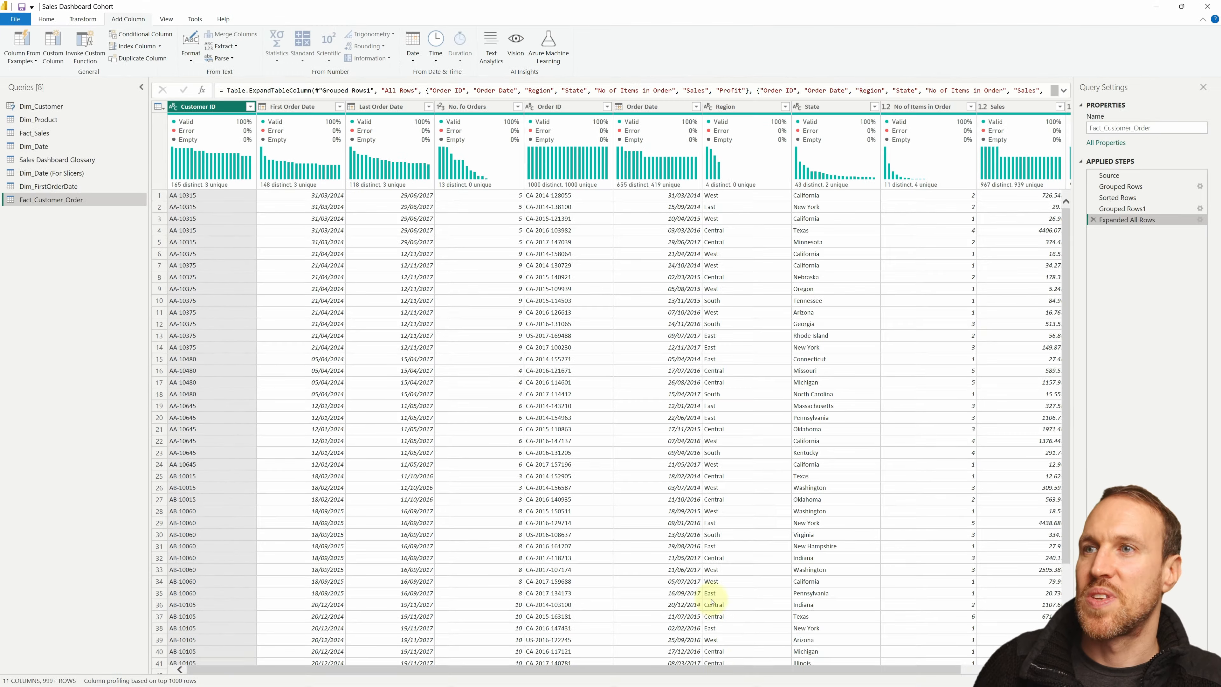
left_click_drag(710, 669, 792, 669)
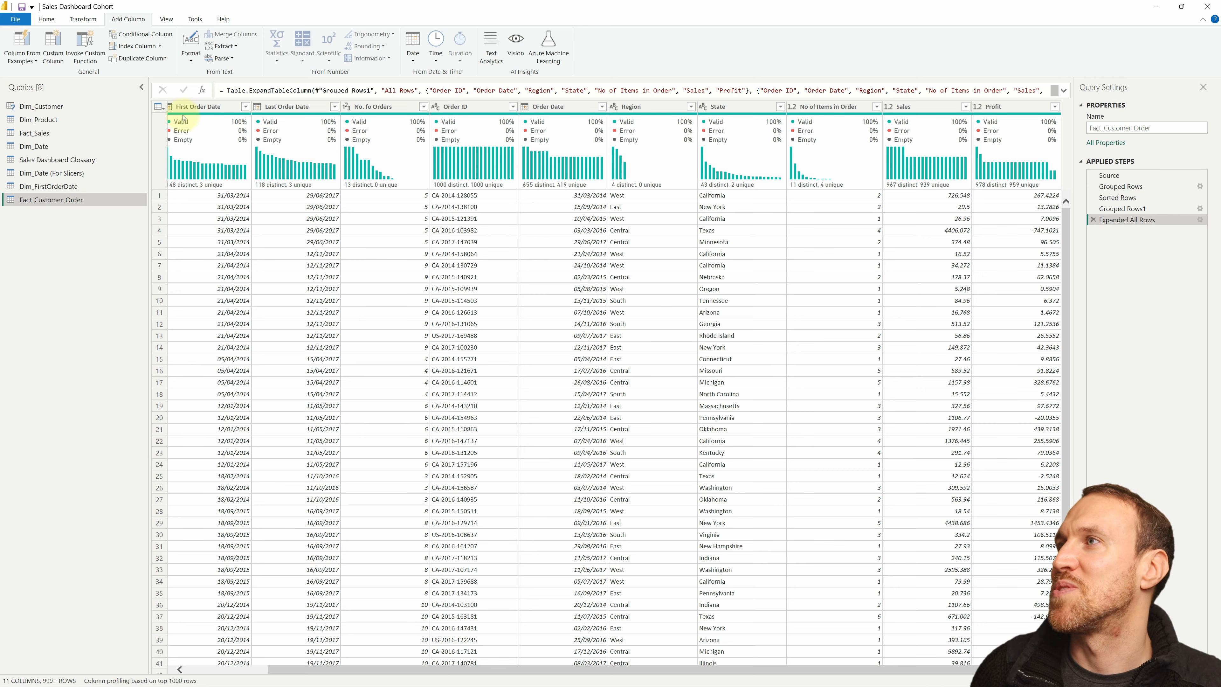
- Group the expanded table by Customer ID with an All Rows aggregation named Count, and preview the first two customers' nested tables
left_click(81, 19)
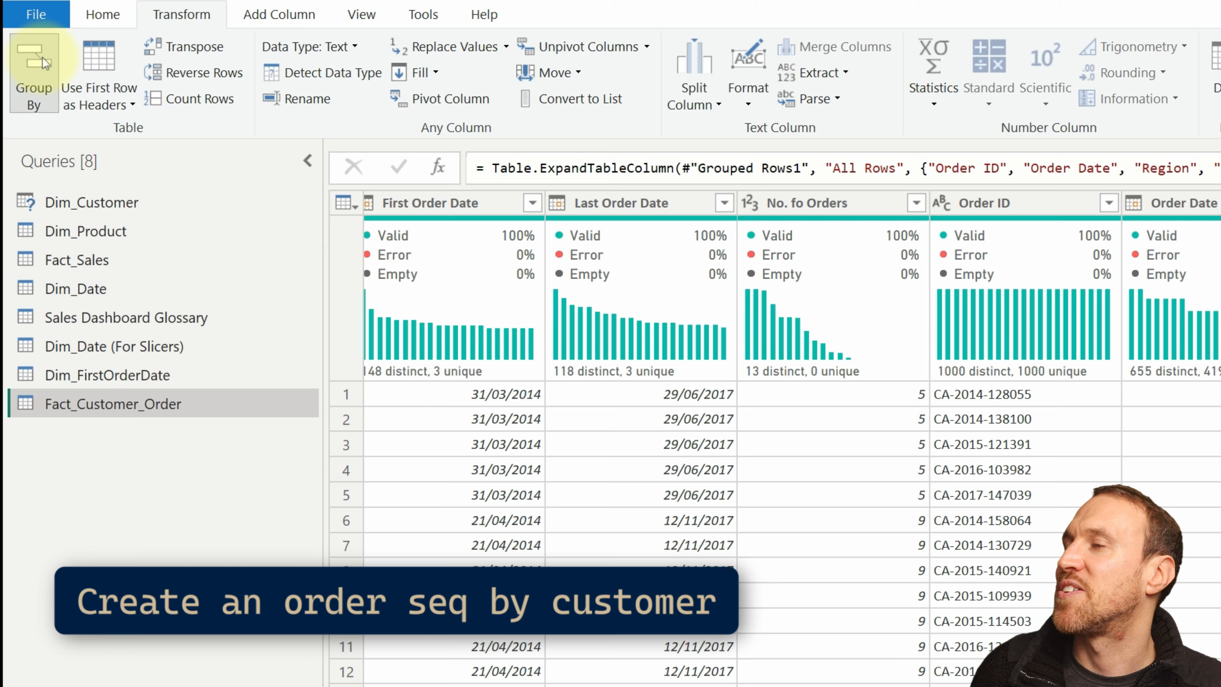
left_click(42, 56)
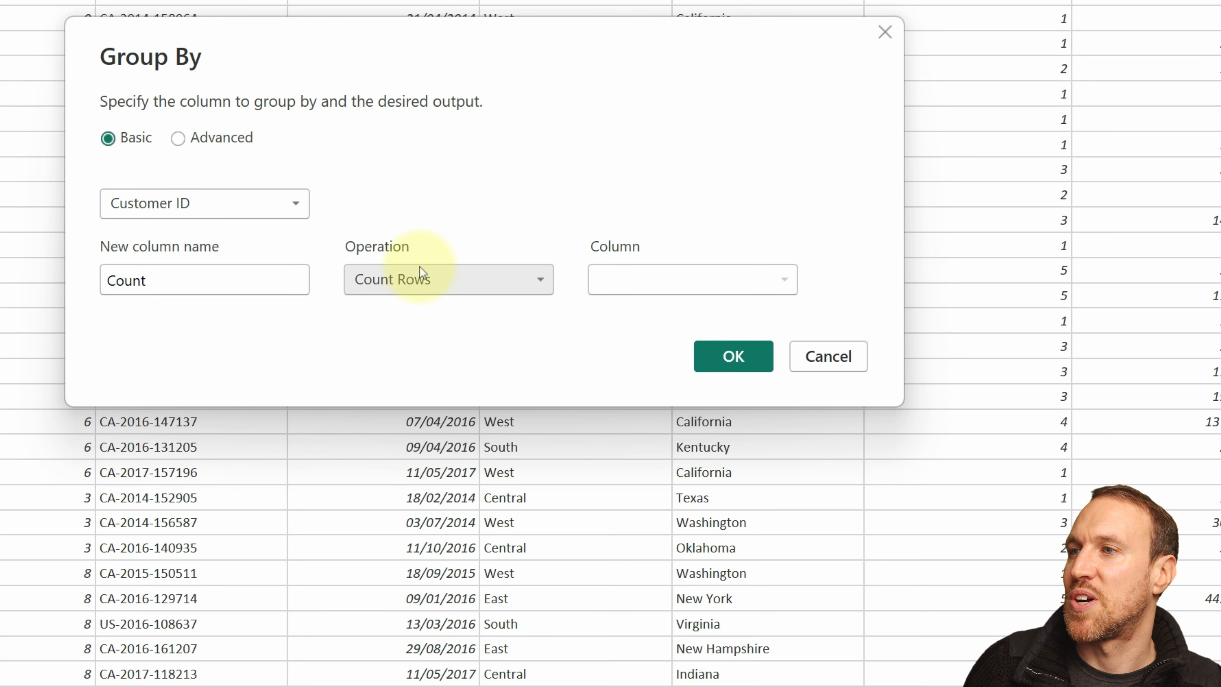
left_click(419, 285)
left_click(457, 479)
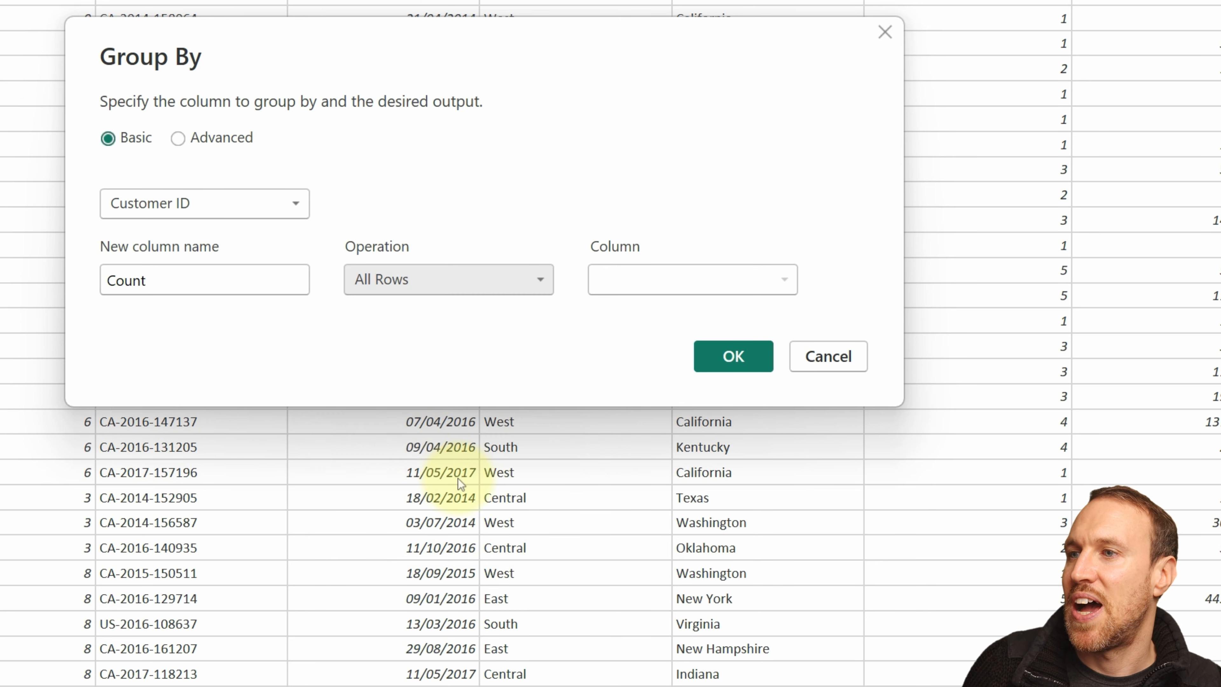
left_click(734, 356)
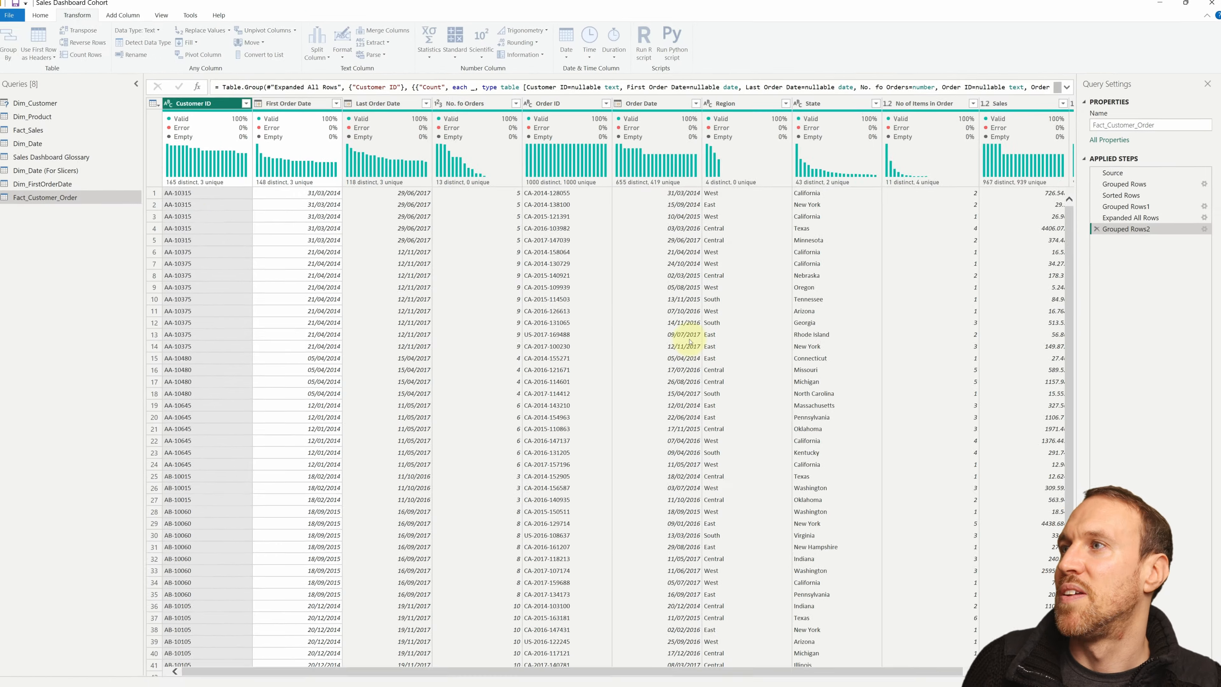
left_click(278, 193)
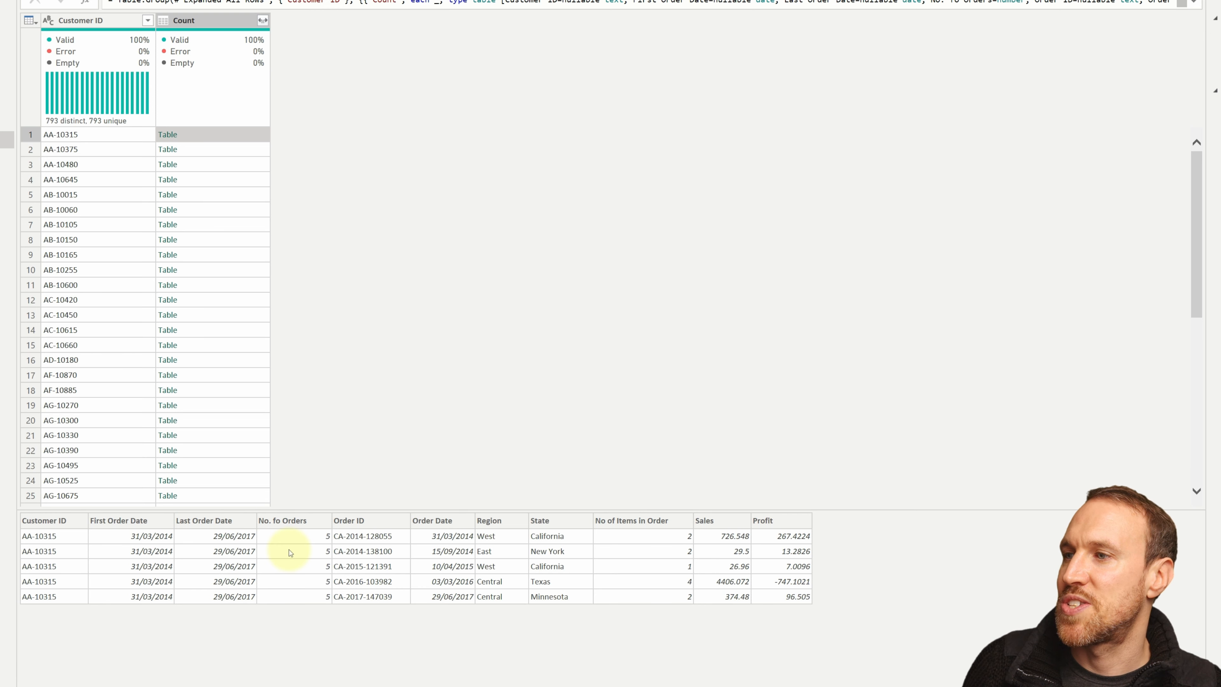
key("Down")
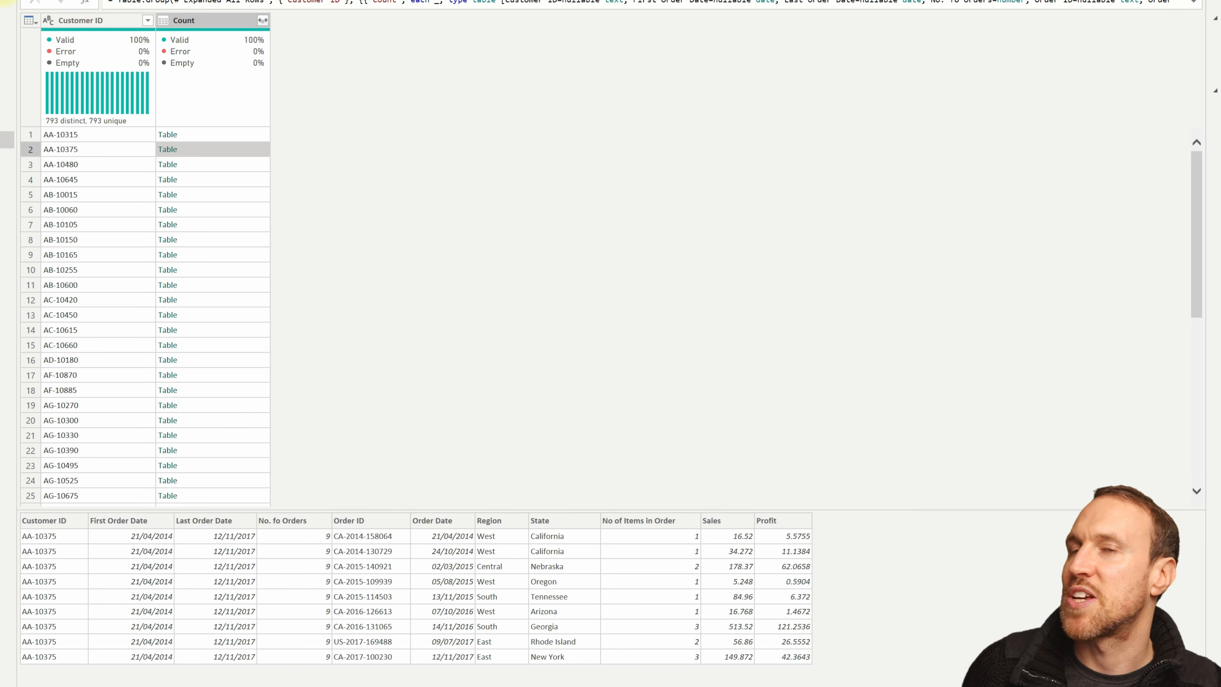
- Start a custom column whose formula calls Table.AddIndexColumn with the nested Count column as its table argument
left_click(123, 15)
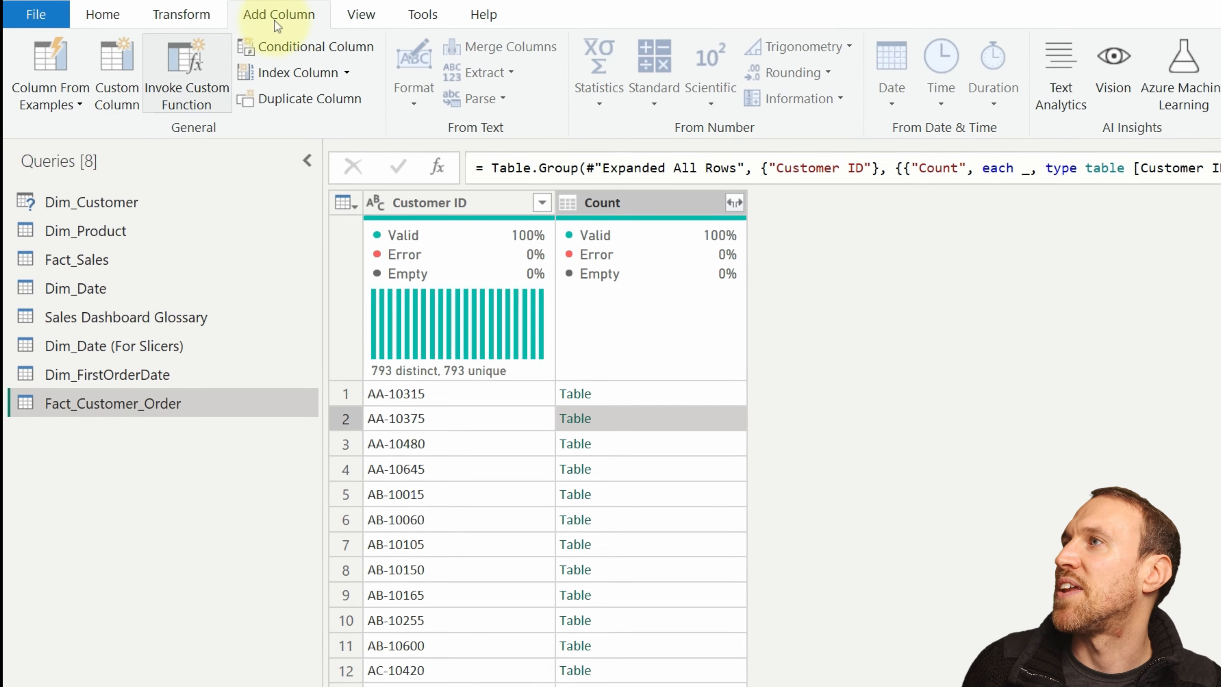
left_click(119, 54)
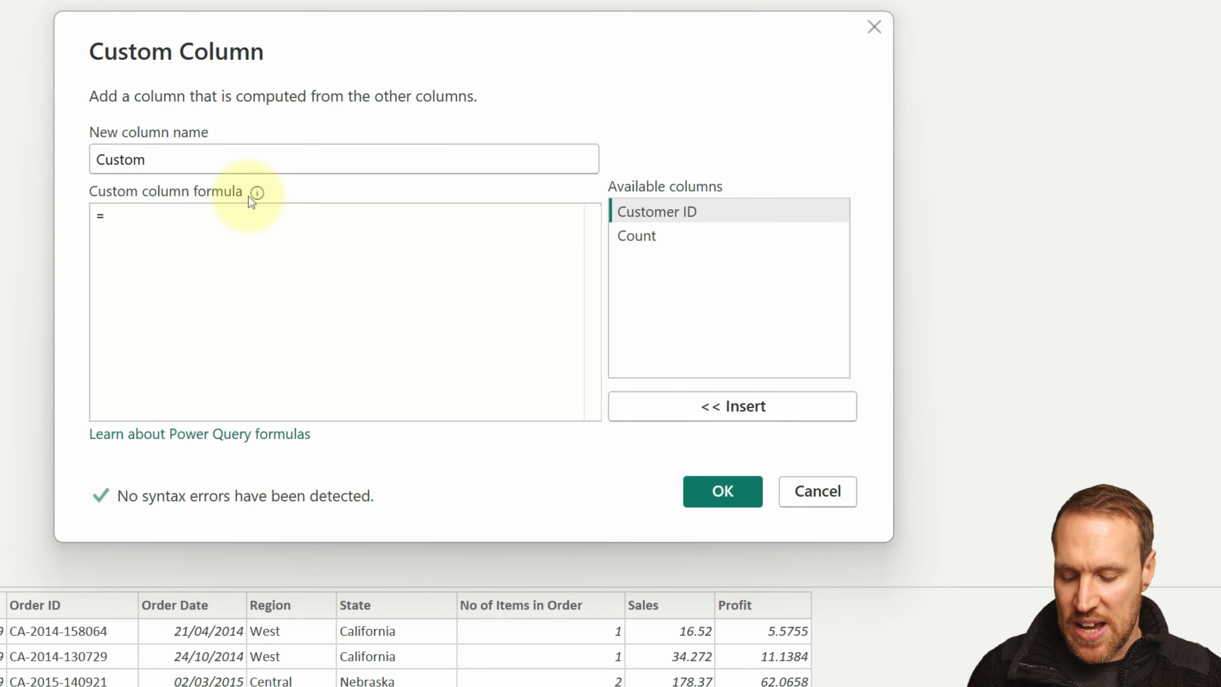
type("table")
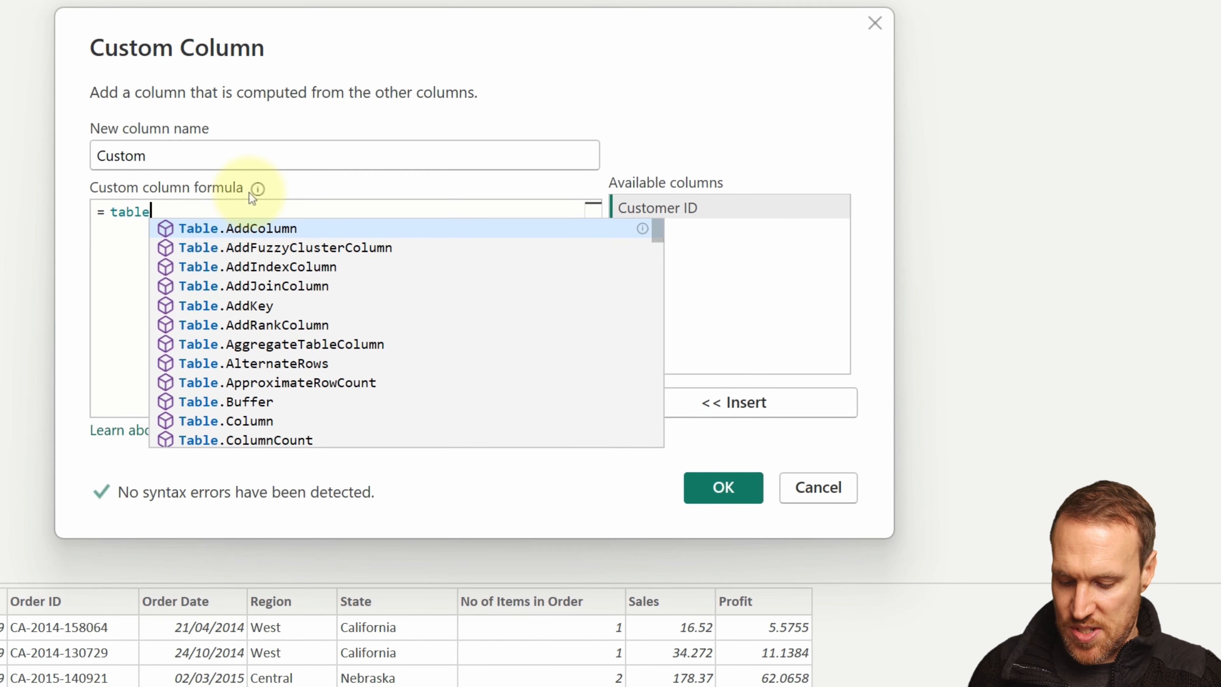
type("ad")
key("Down")
key("Down")
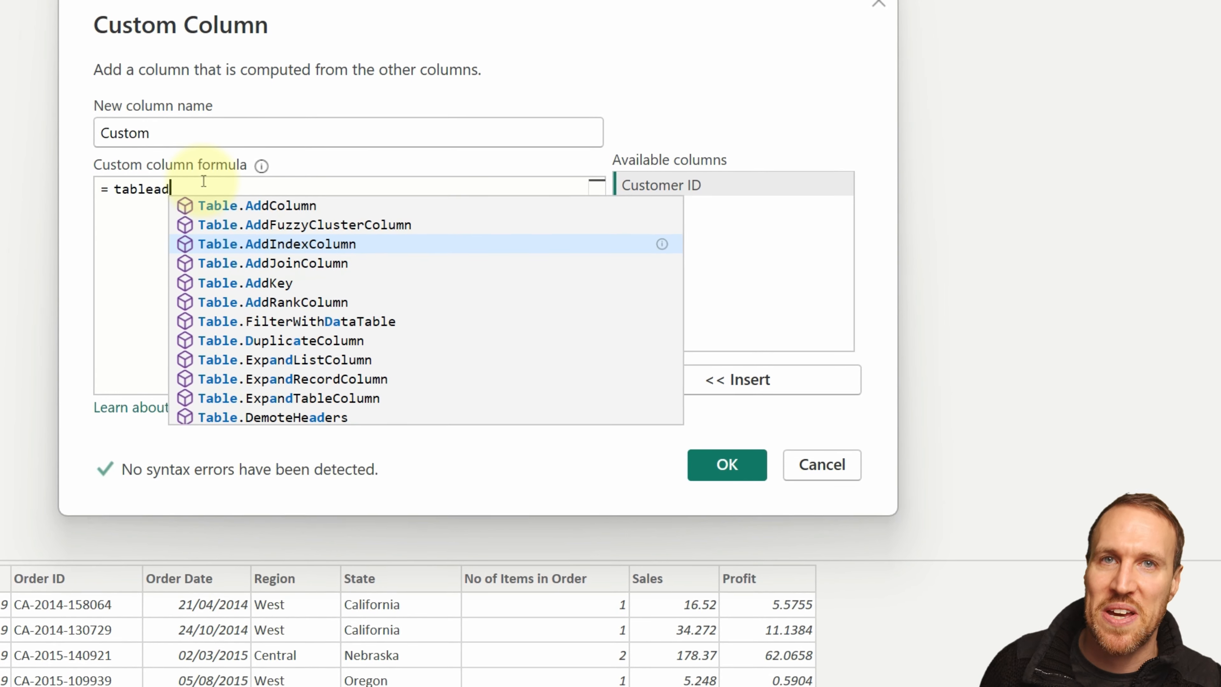
key("Tab")
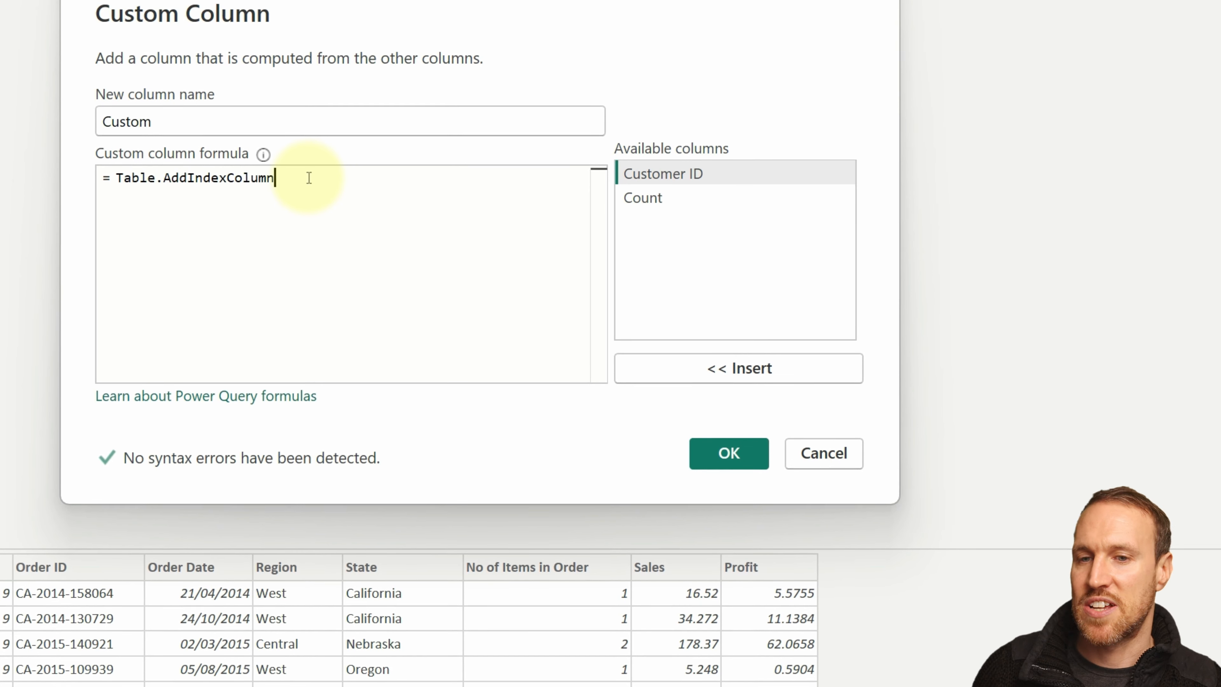
type("(")
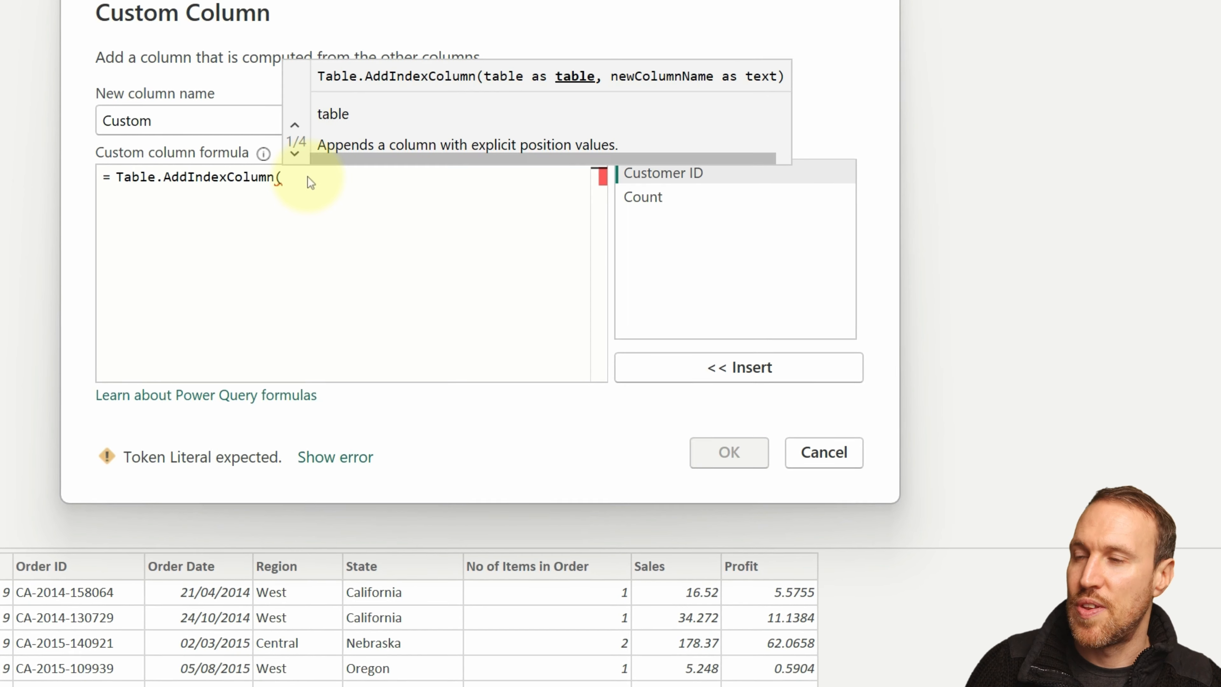
double_click(665, 197)
type(",")
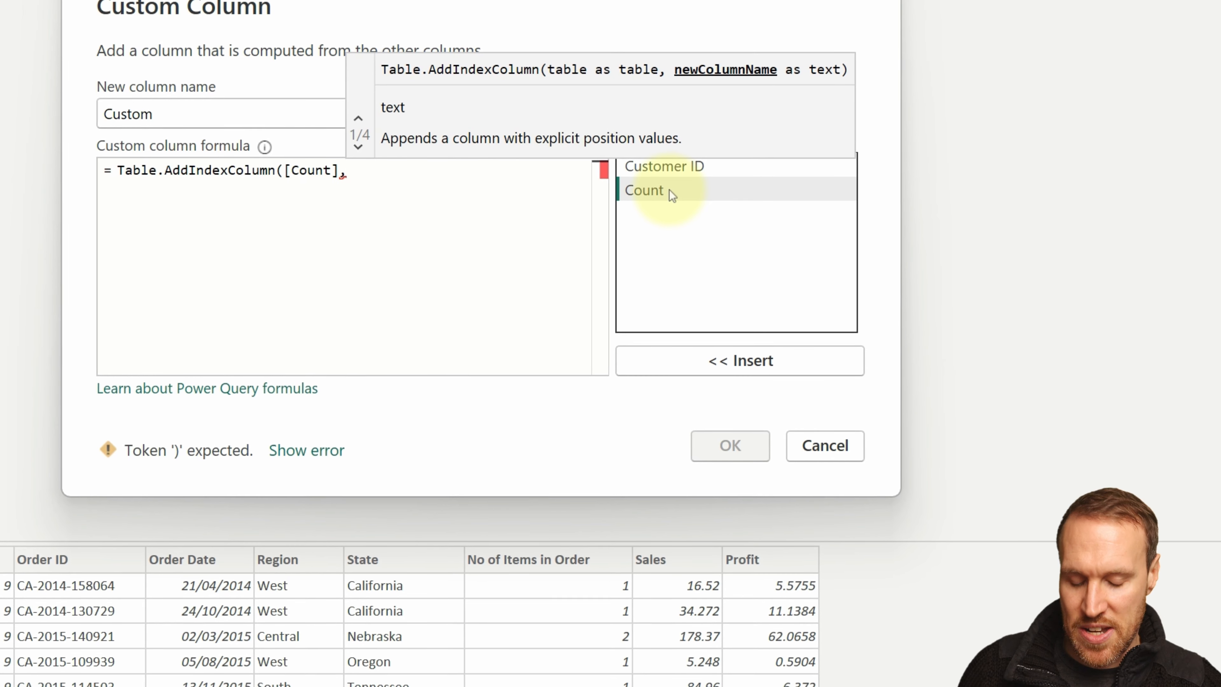
- Complete the index formula with "Order Seq" as the new column name and 1 as the initial value, and create the custom column
type("\"\"")
type("Order Seq")
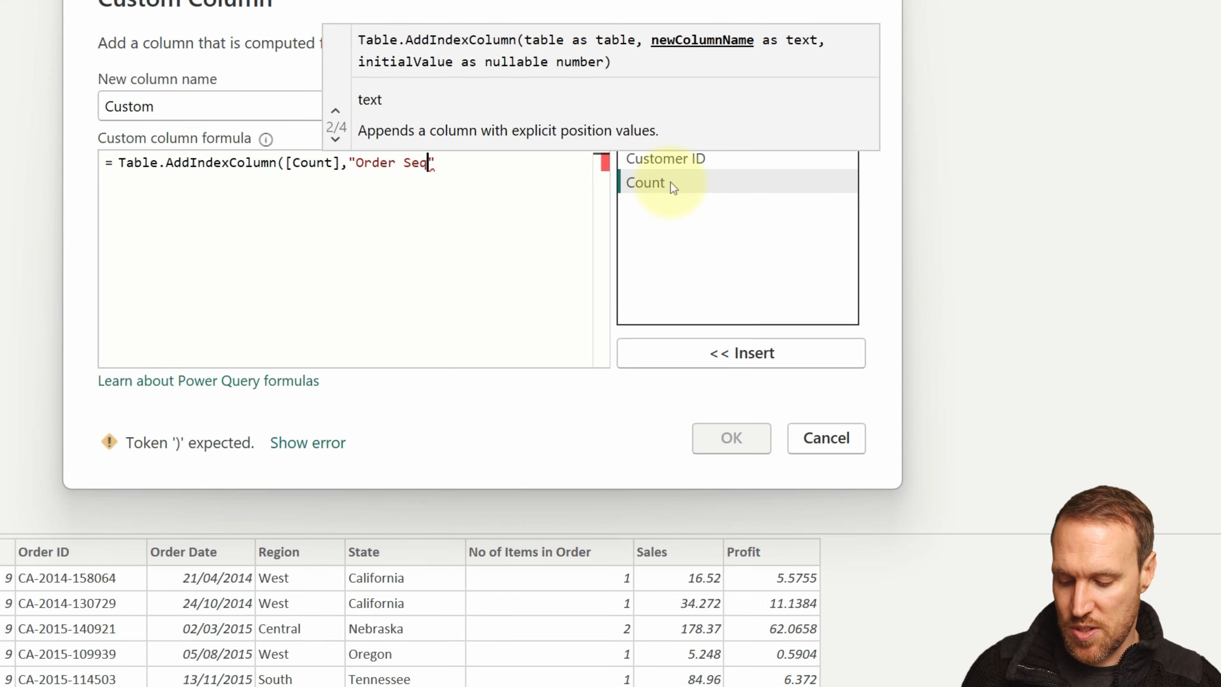
type("\",")
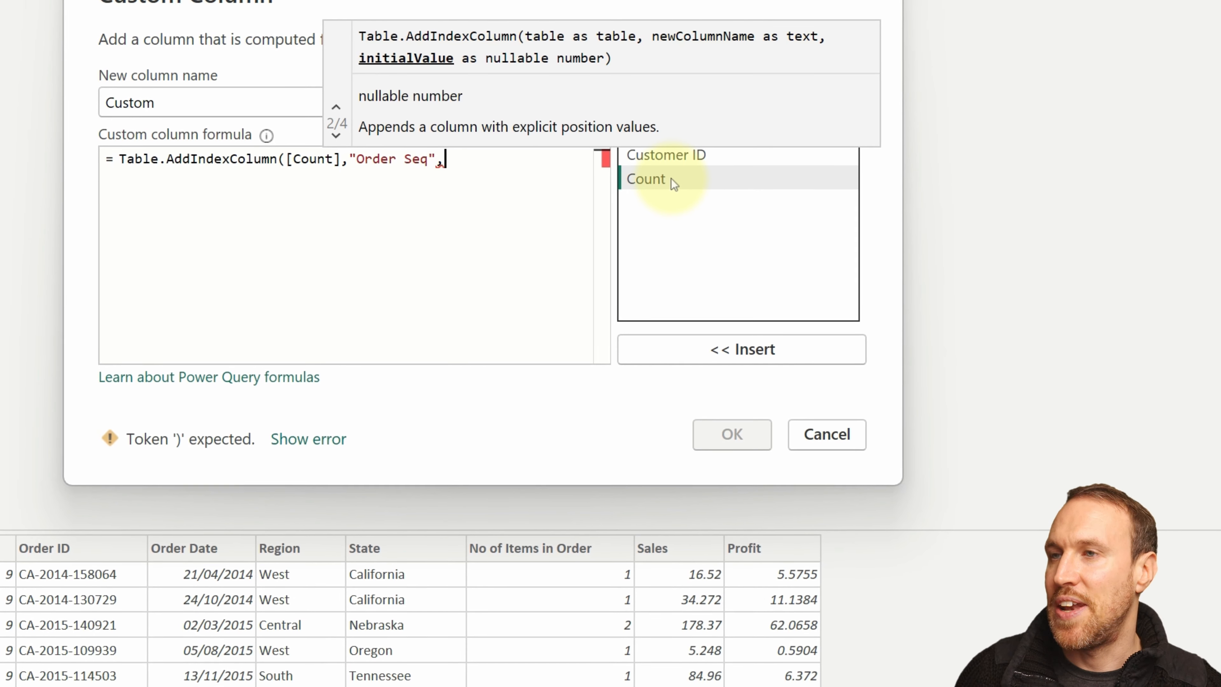
type("1")
key("BackSpace")
type("1")
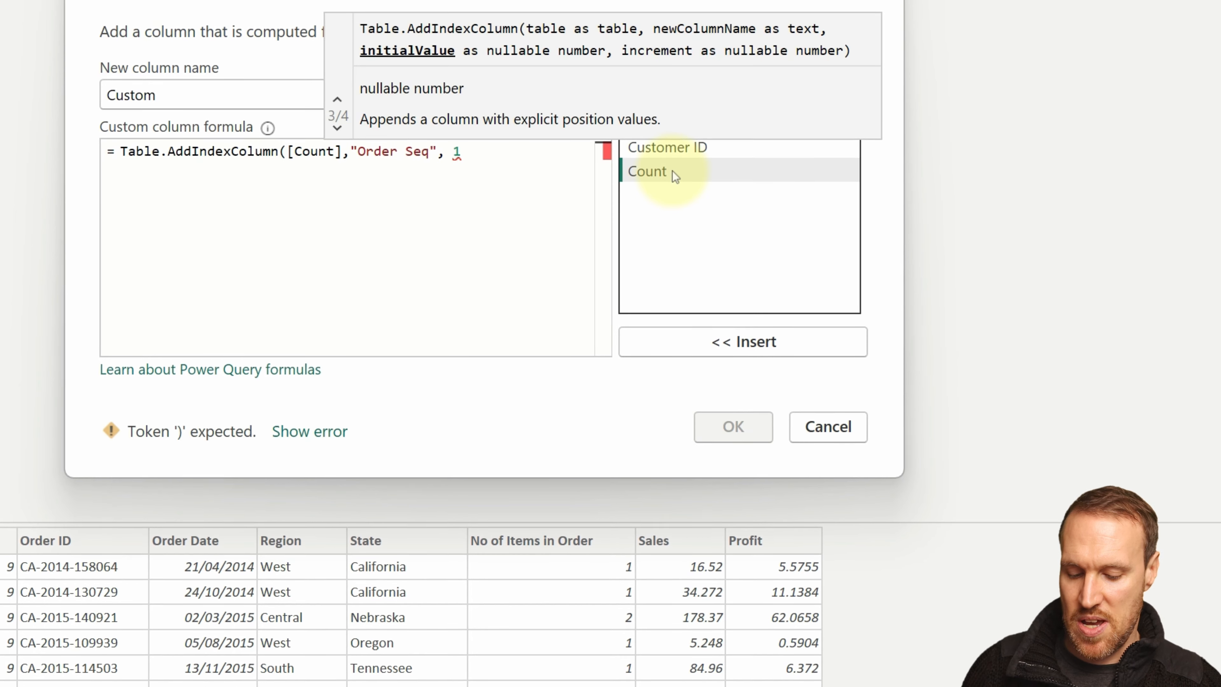
type(")")
left_click(751, 433)
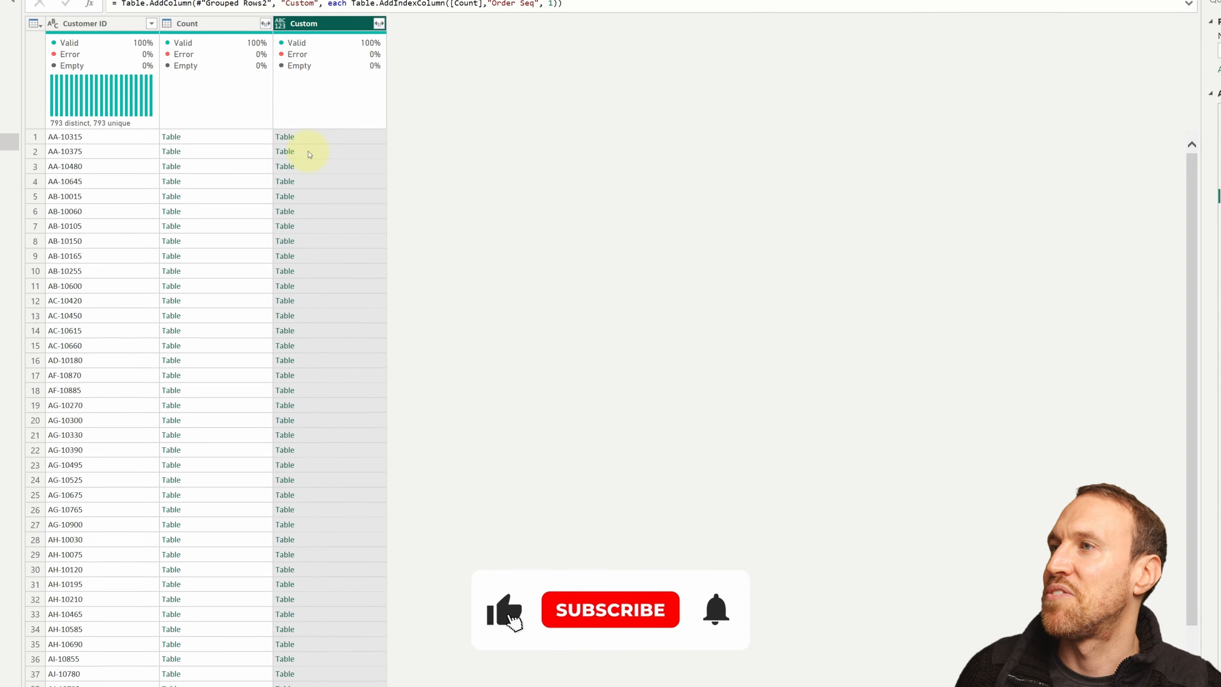
- Preview the nested tables of the first three customers in the Custom column to check the Order Seq index
left_click(317, 135)
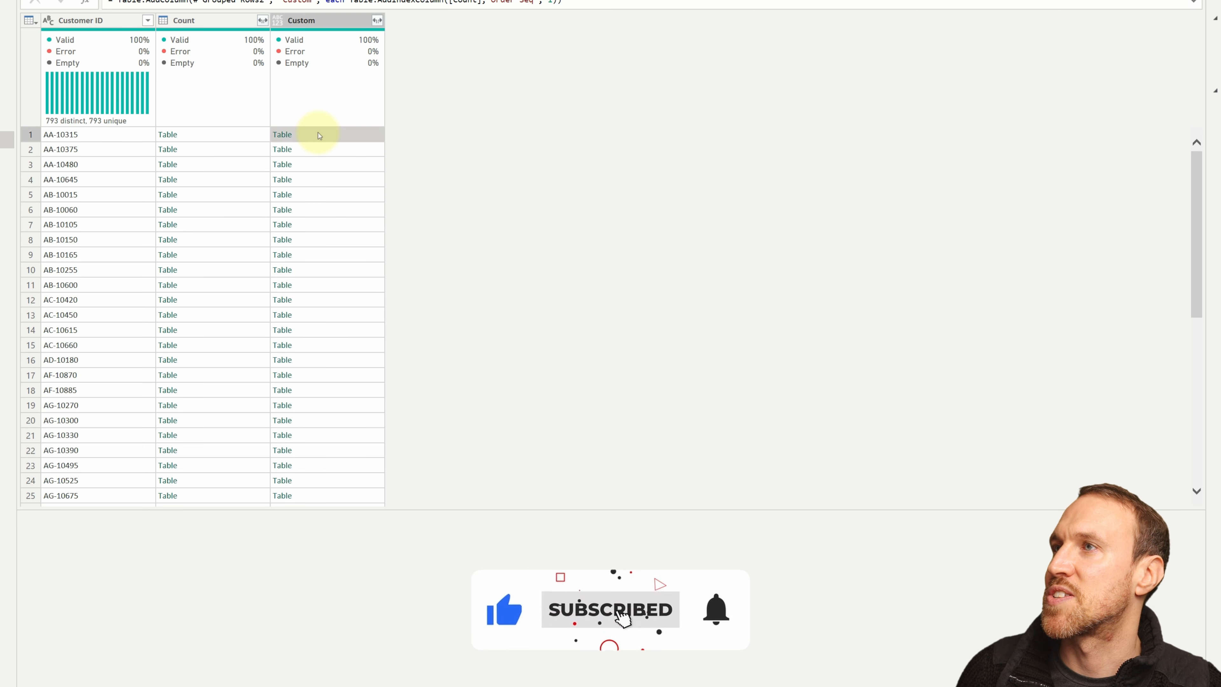
left_click(330, 158)
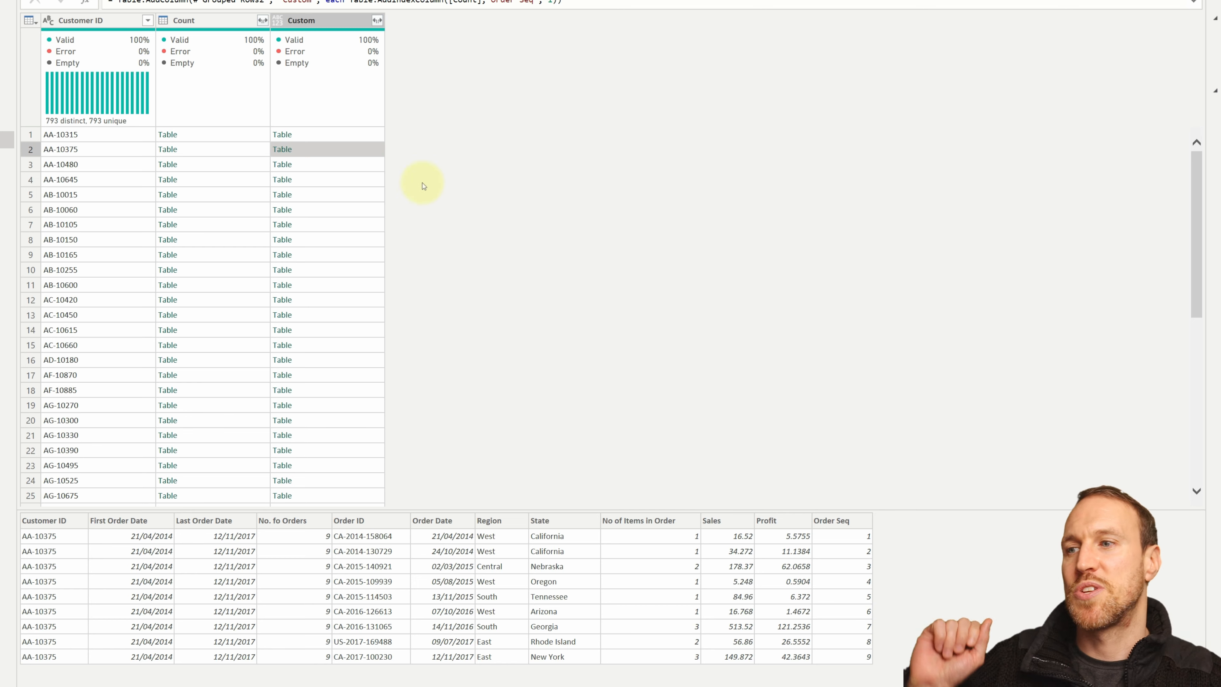
left_click(365, 165)
left_click(348, 134)
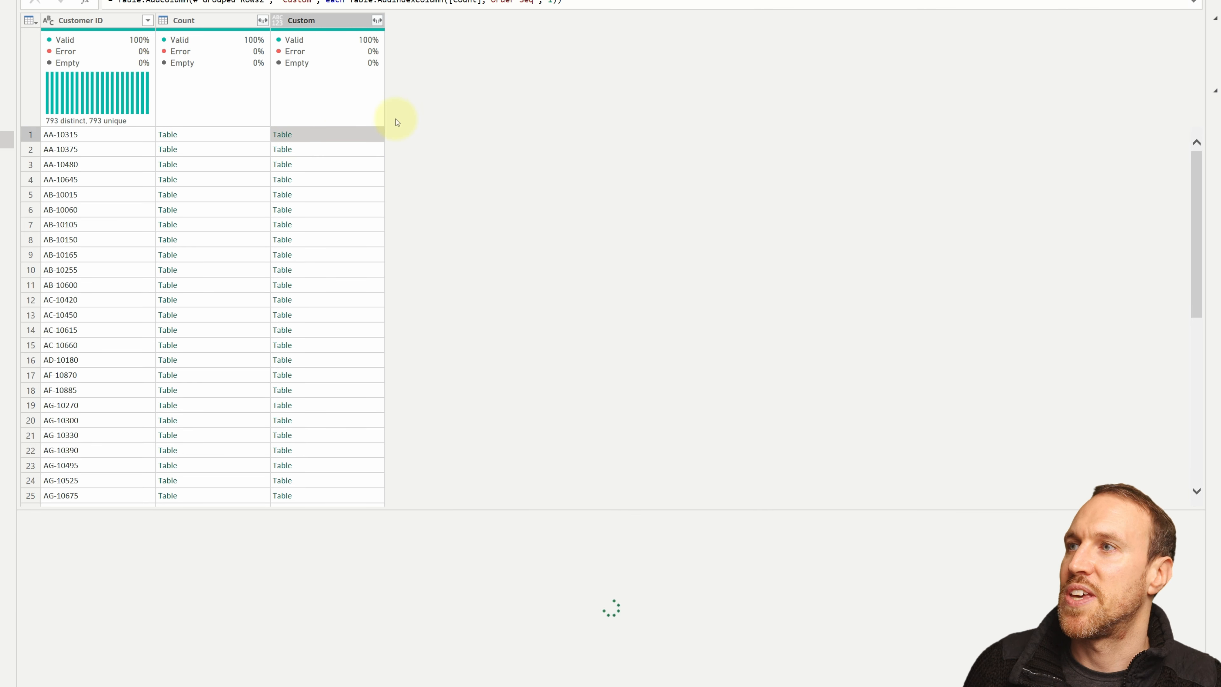
- Remove all columns other than Custom
left_click(329, 23)
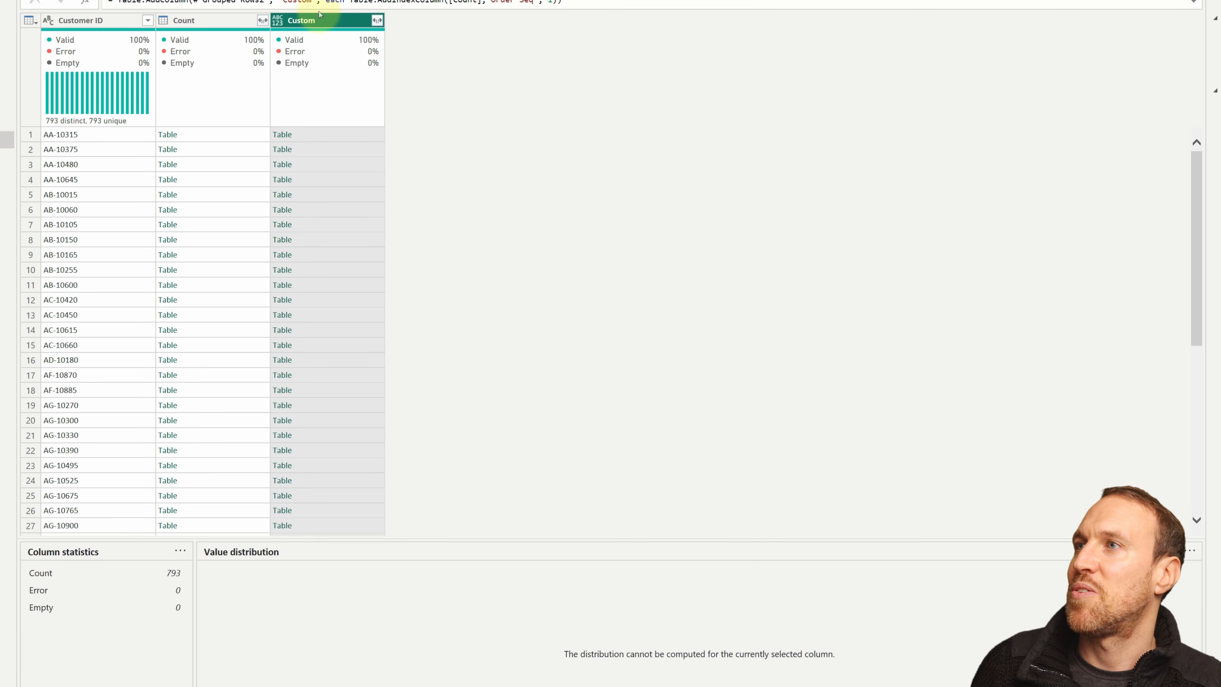
right_click(334, 27)
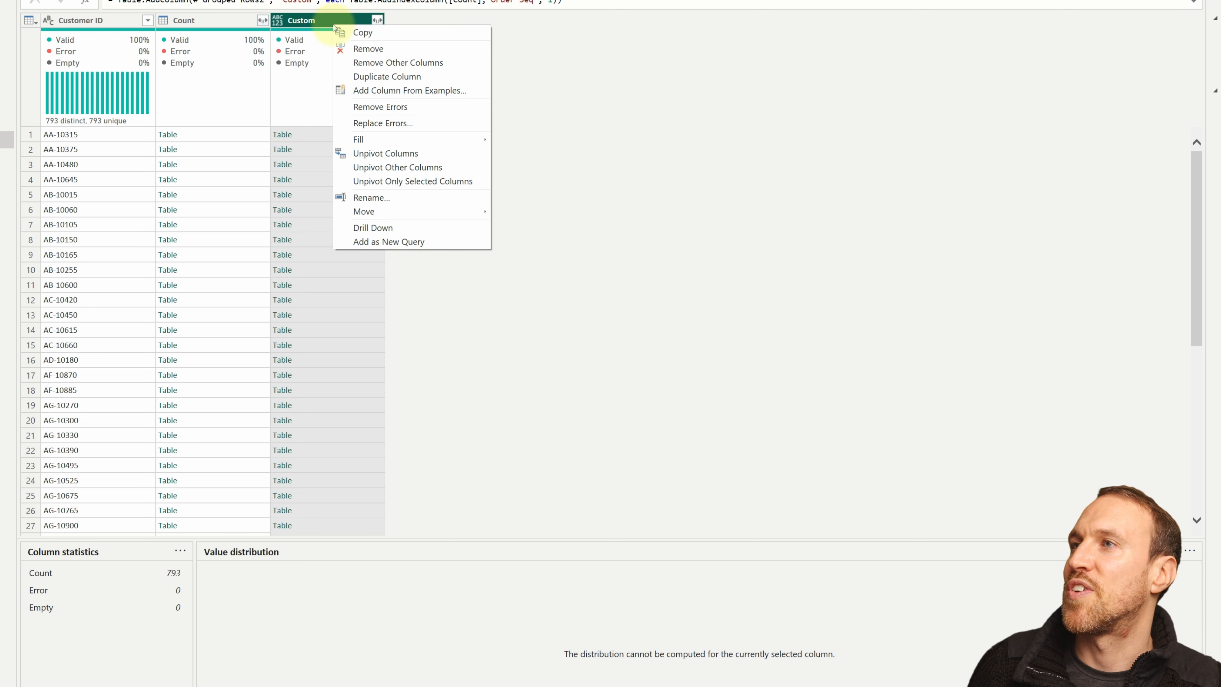
left_click(369, 60)
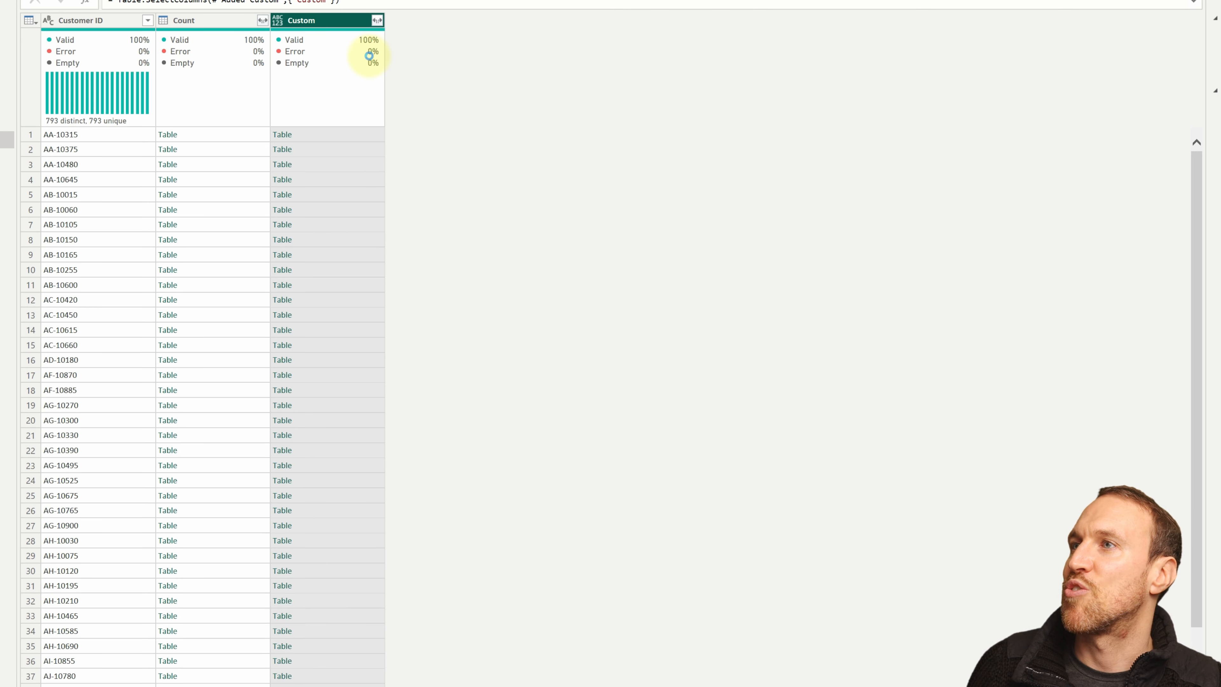
- Expand the Custom column with all fields, including Order Seq, without the original column name prefix
left_click(148, 20)
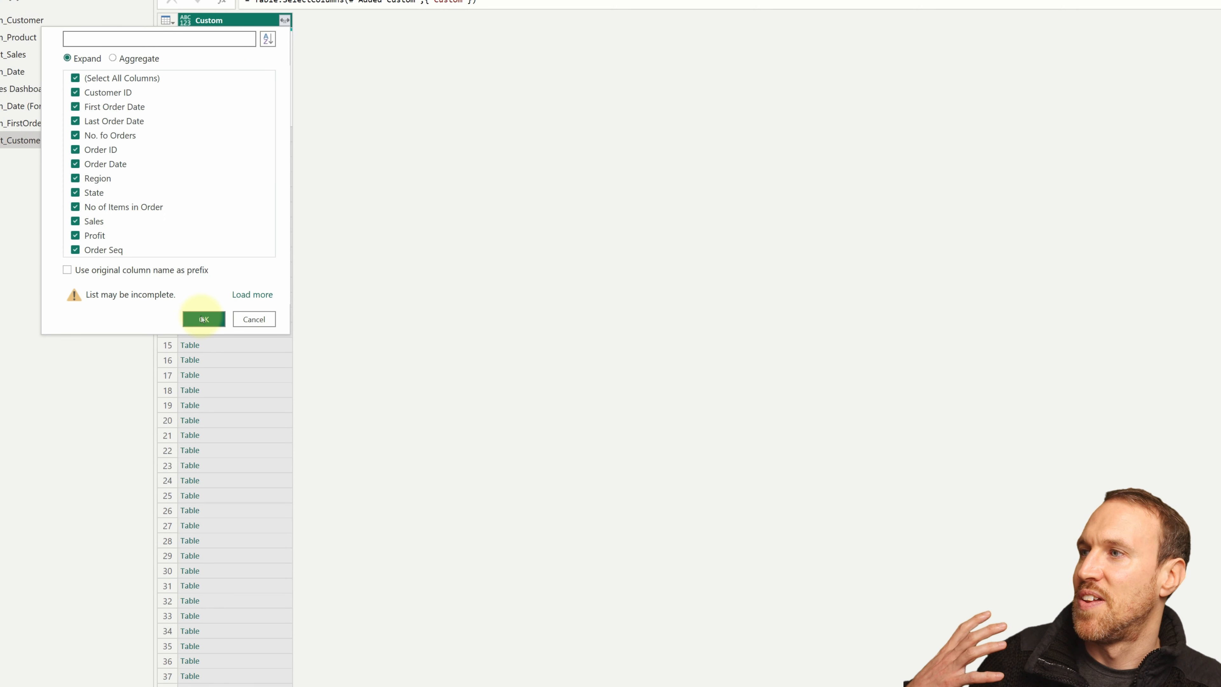
left_click(203, 319)
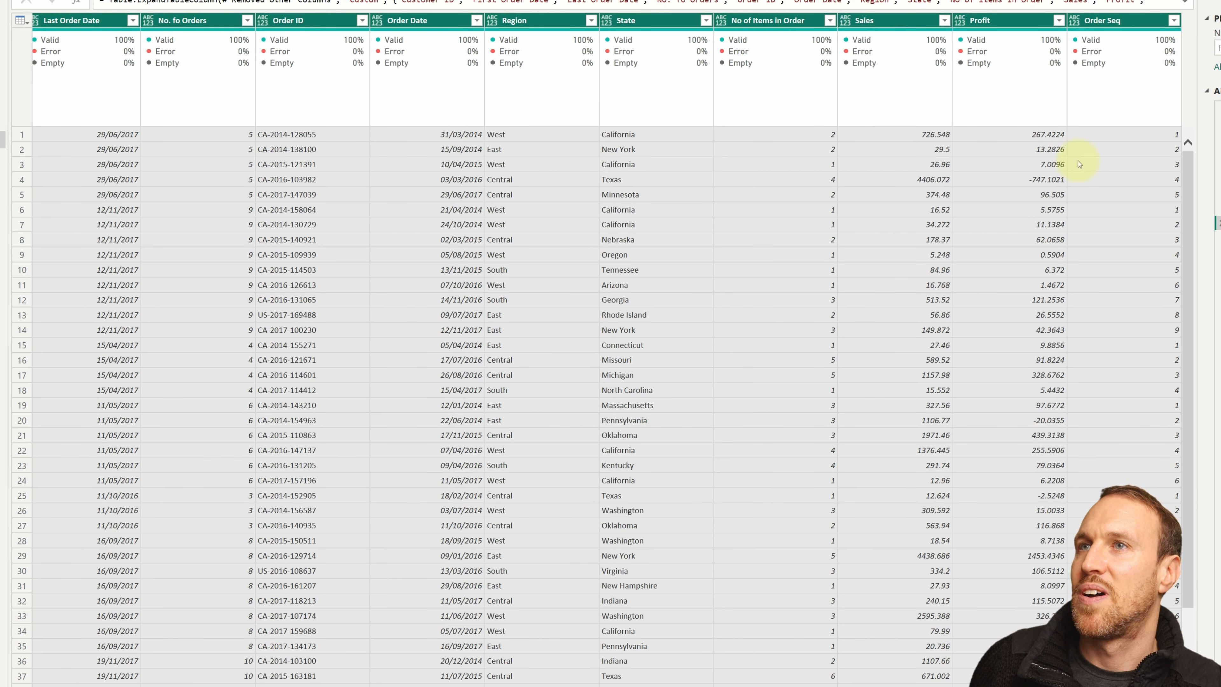
scroll(348, 332, "left", 3)
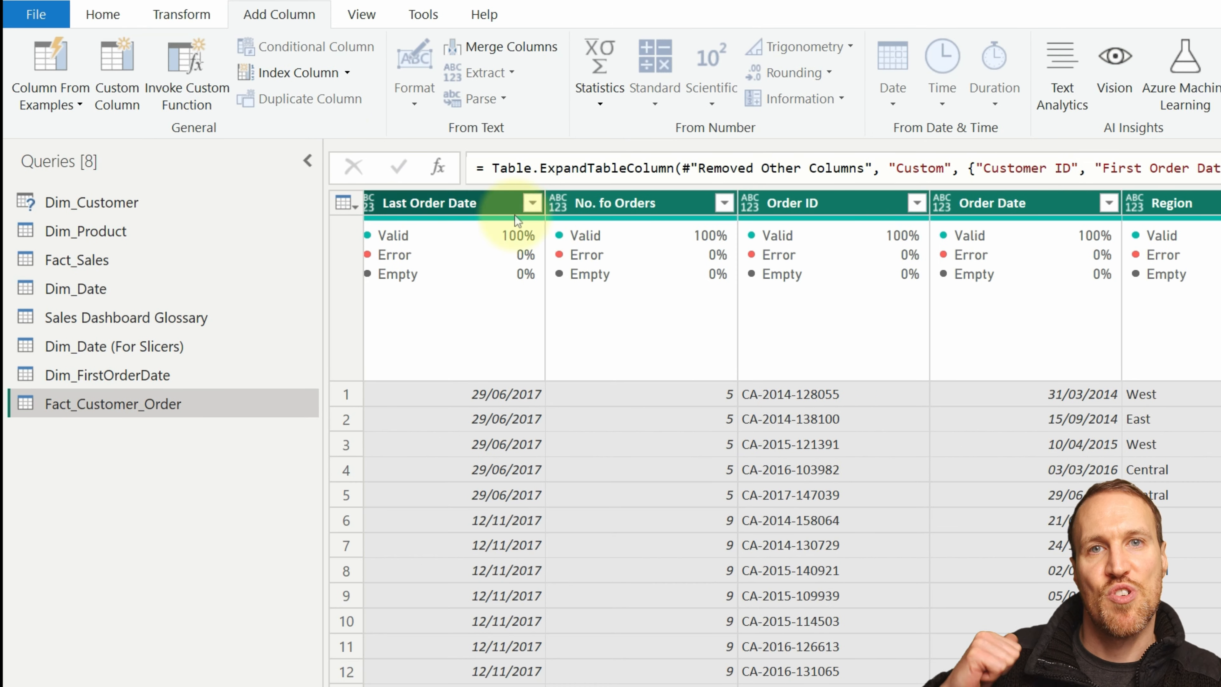
- Add a custom column named Previous Order Seq with the formula [Order Seq] - 1
left_click(115, 68)
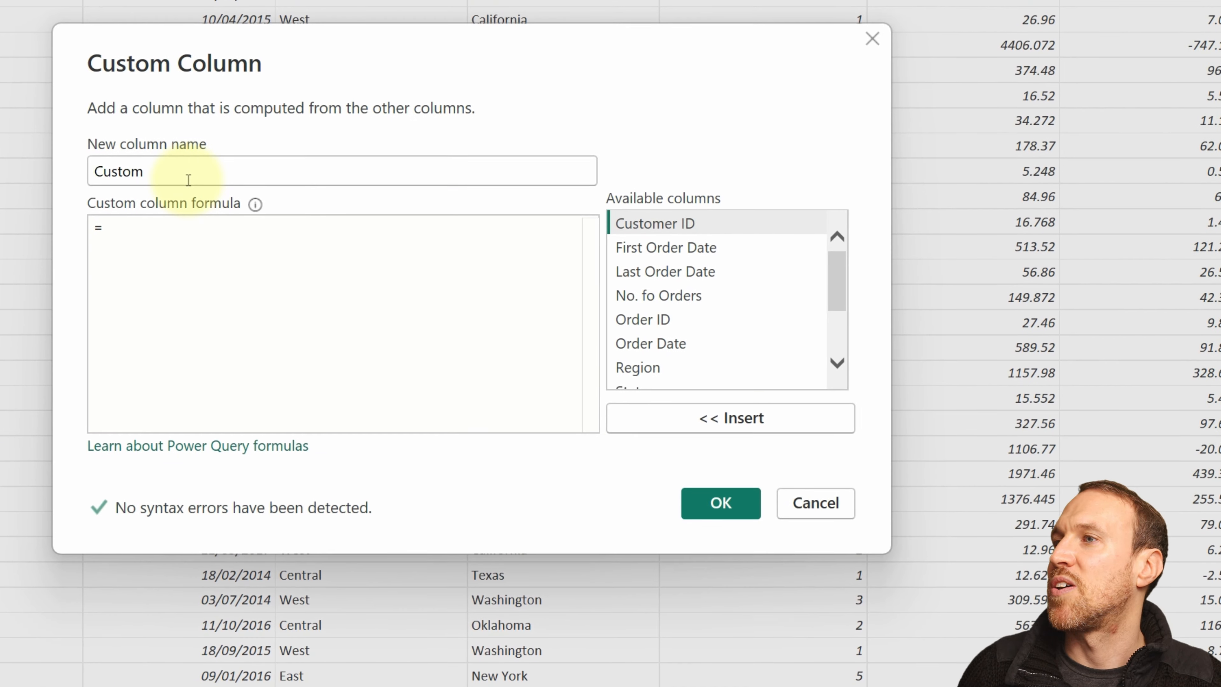
type("Previous Order Seq")
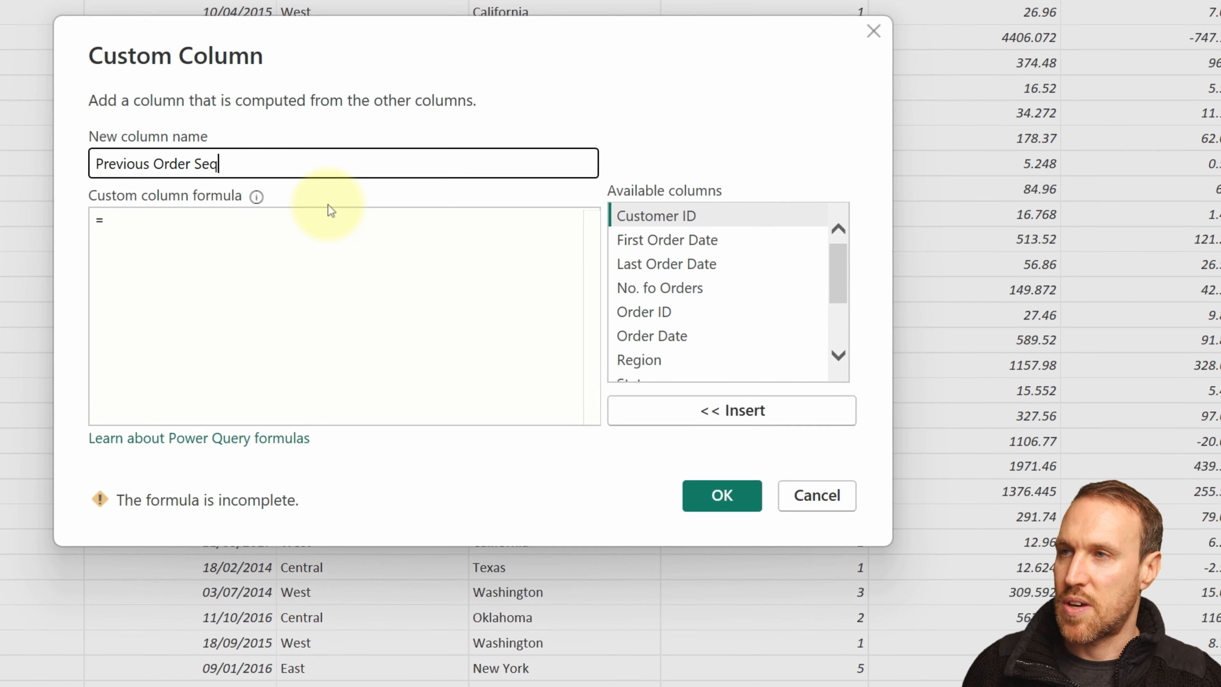
left_click(326, 220)
scroll(739, 361, "down", 2)
double_click(740, 365)
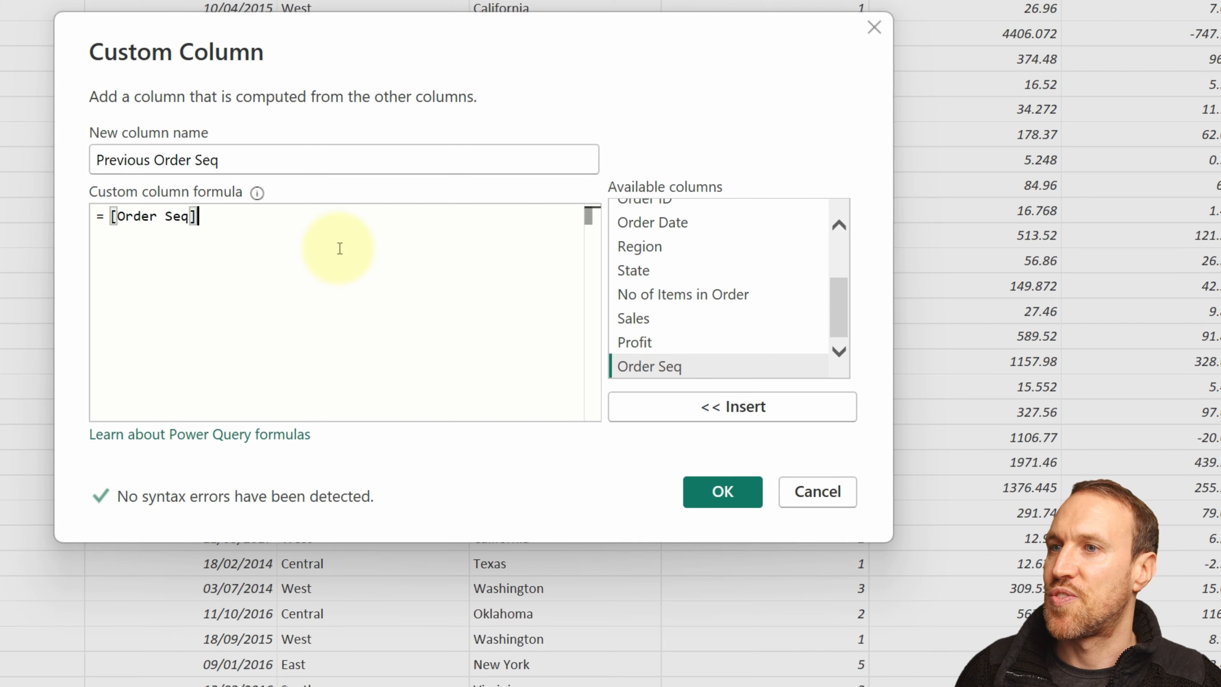
type("- 1")
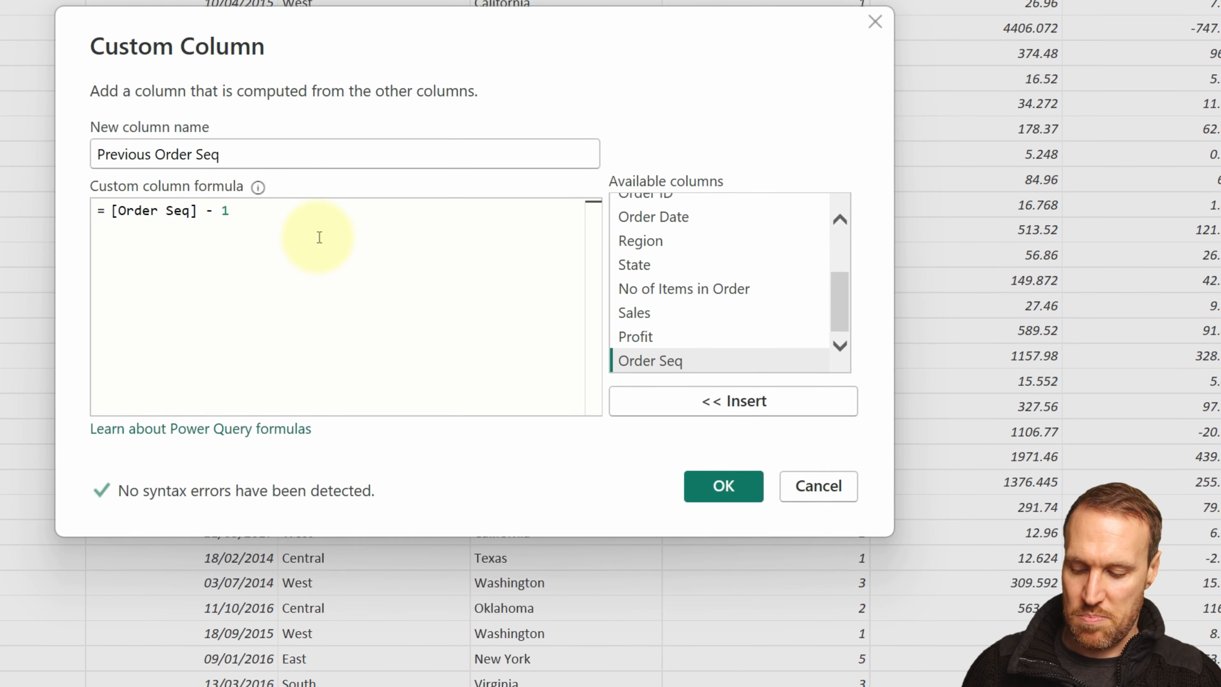
left_click(745, 483)
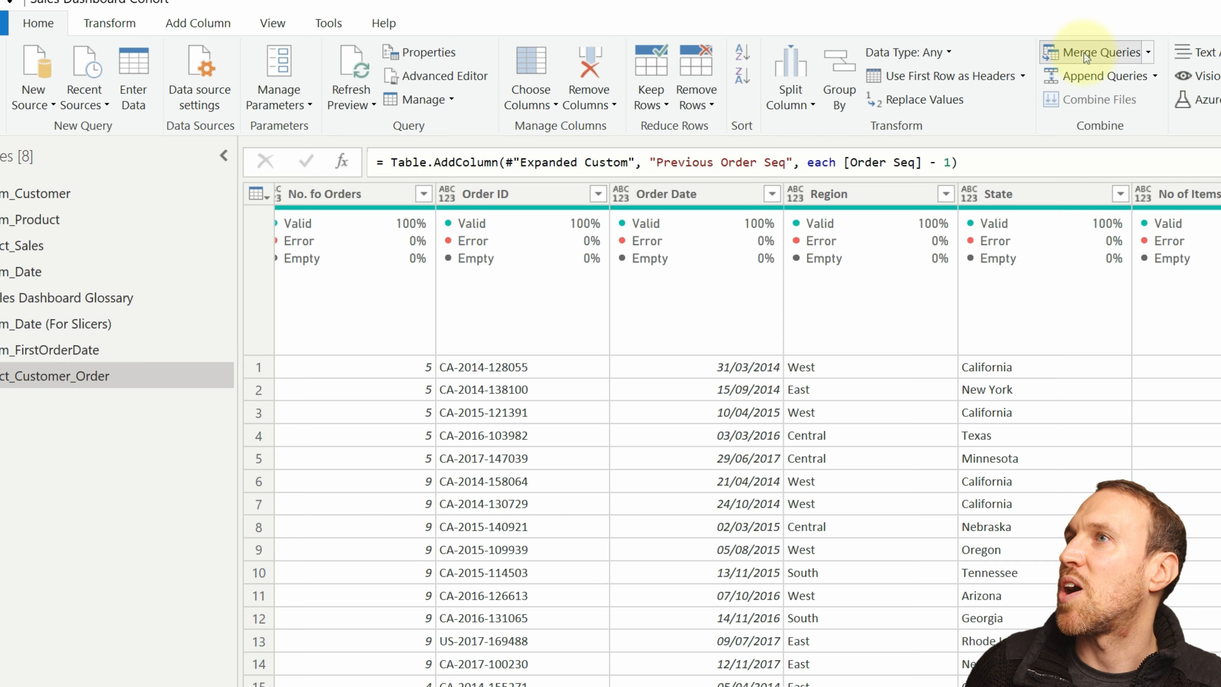
- Set up a merge of Fact_Customer_Order with itself, matching on Customer ID in both tables
left_click(1085, 56)
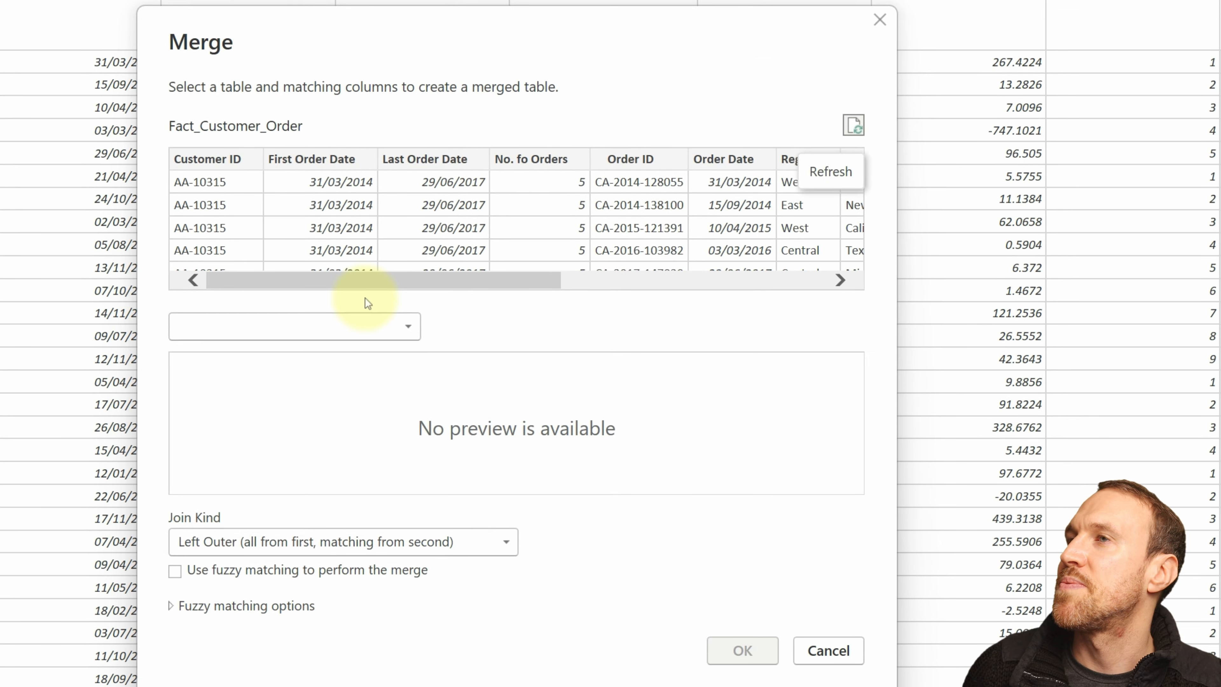
left_click(365, 326)
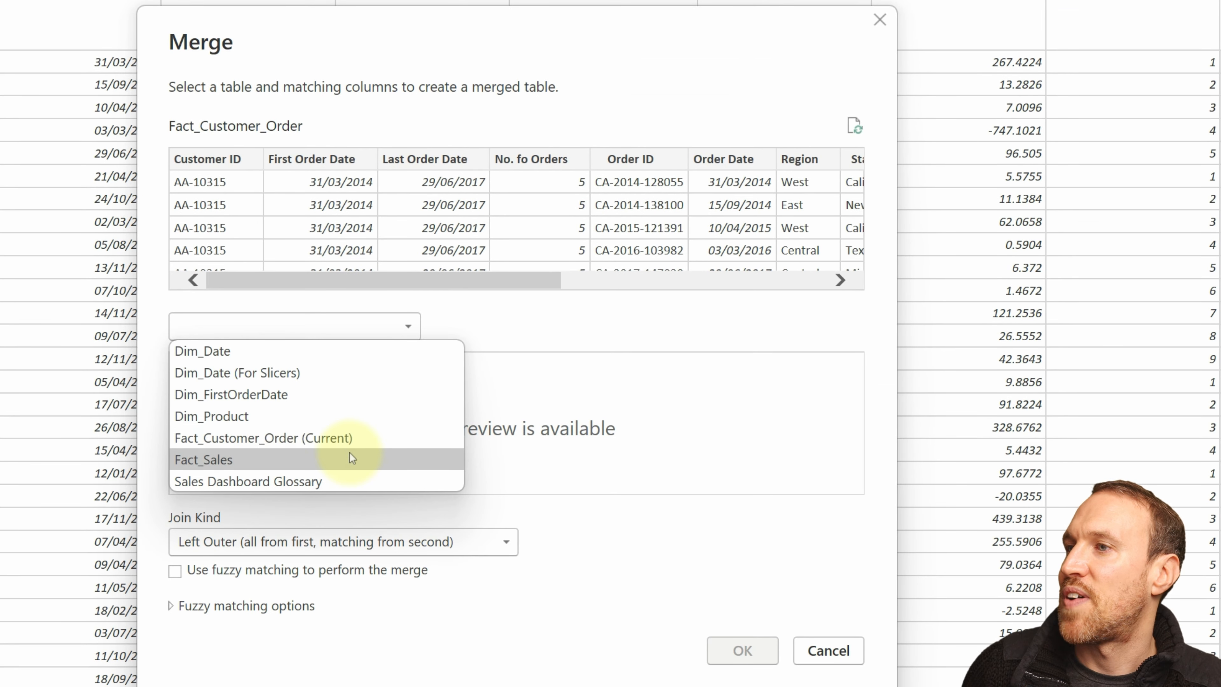
left_click(276, 443)
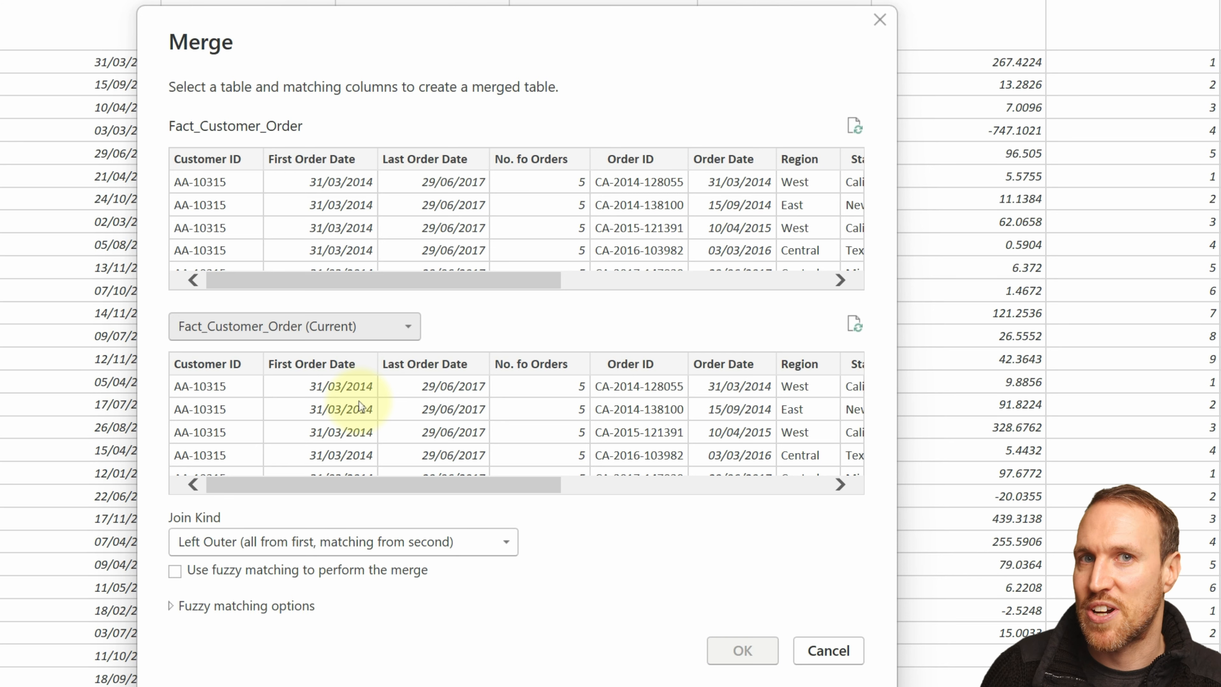
left_click(212, 153)
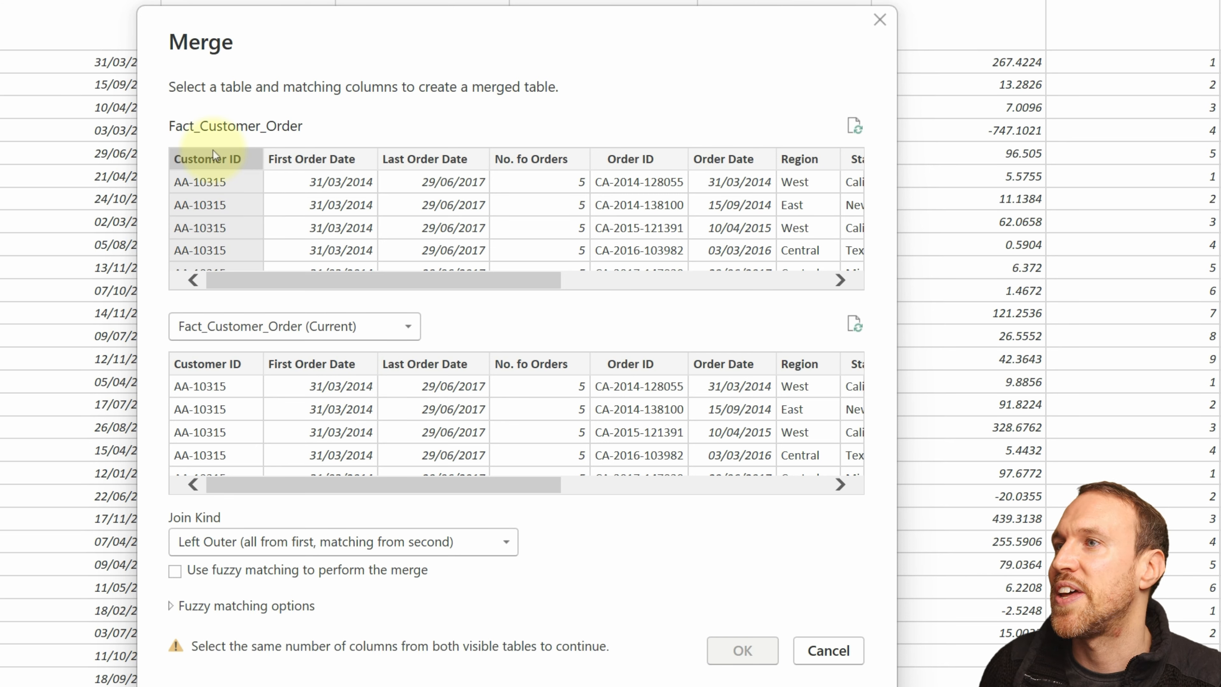
left_click(220, 363)
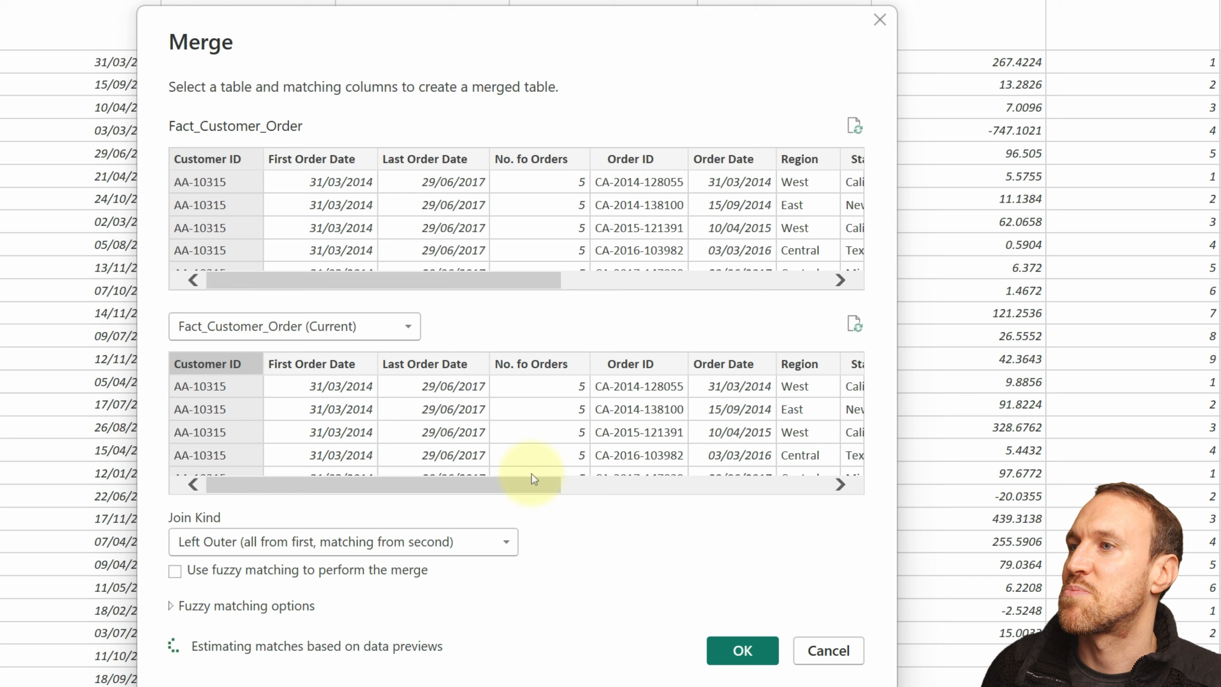
- Add a second merge key pair matching Previous Order Seq in the first table to Order Seq in the second, and check the second table's keys
left_click(603, 486)
left_click(687, 280)
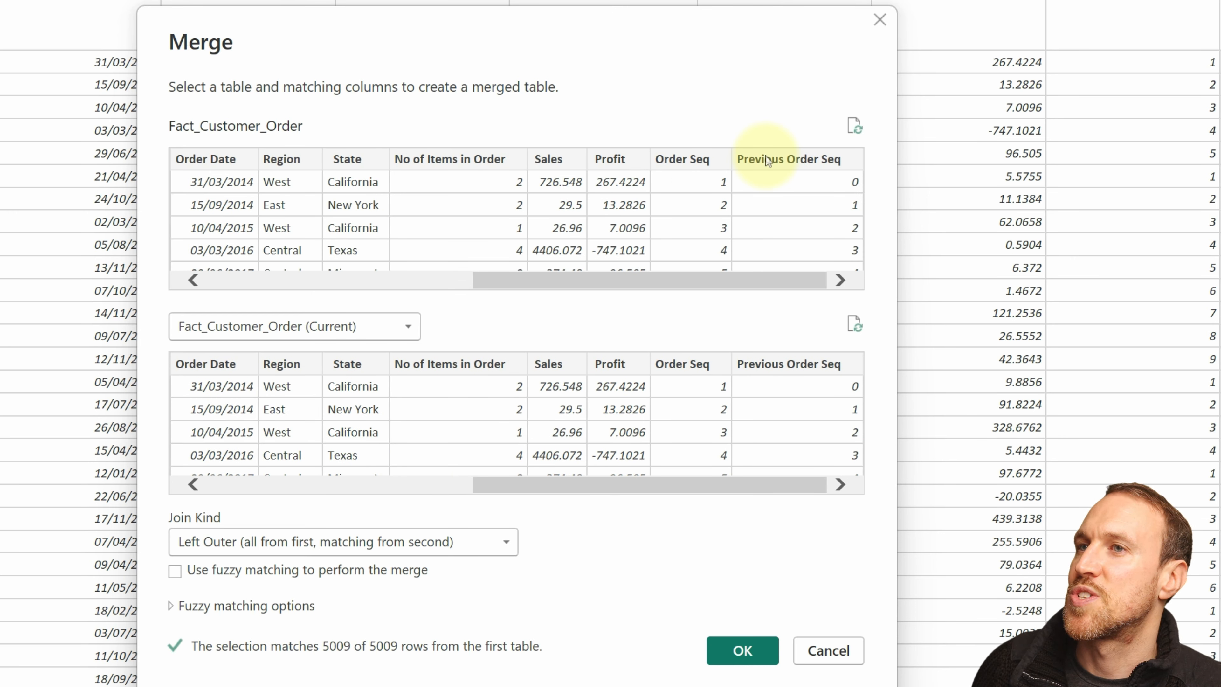
left_click(767, 160, "ctrl")
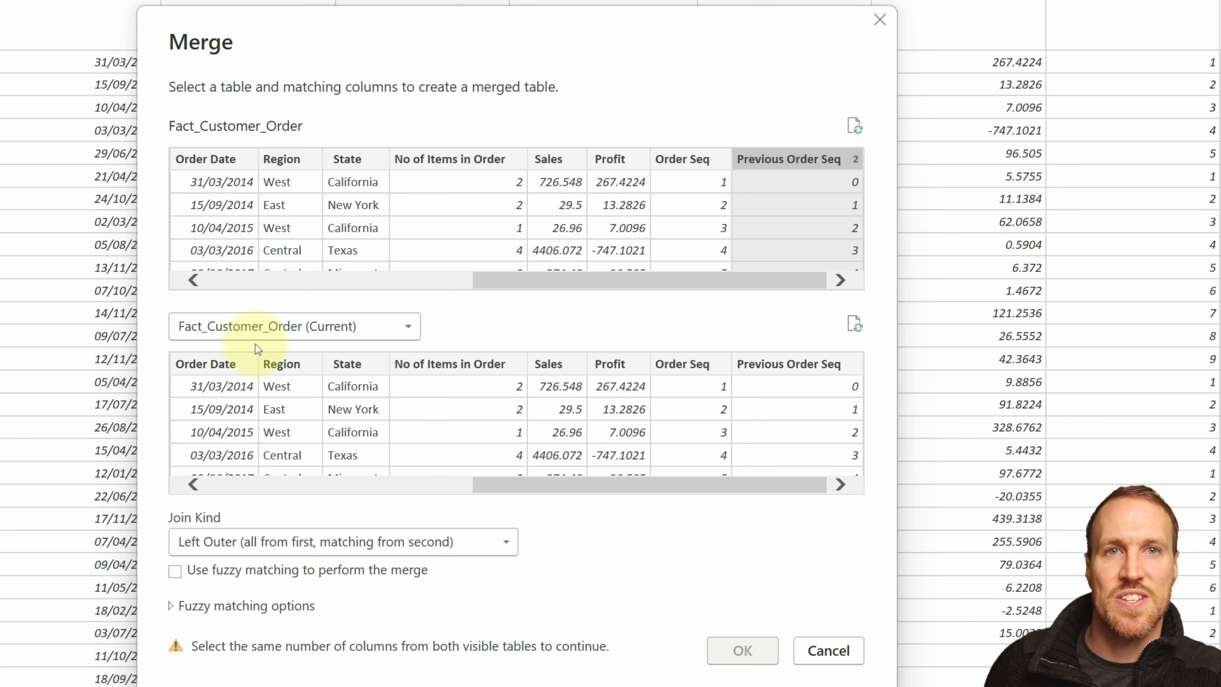
left_click(687, 363, "ctrl")
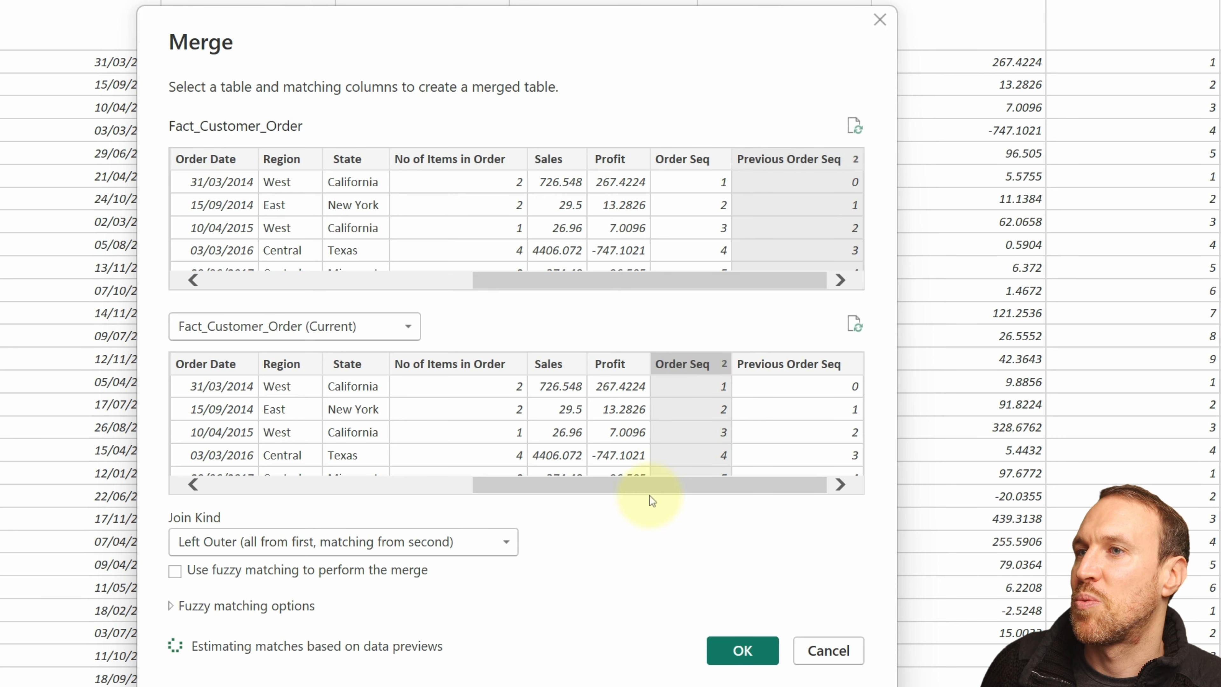
left_click_drag(649, 483, 246, 486)
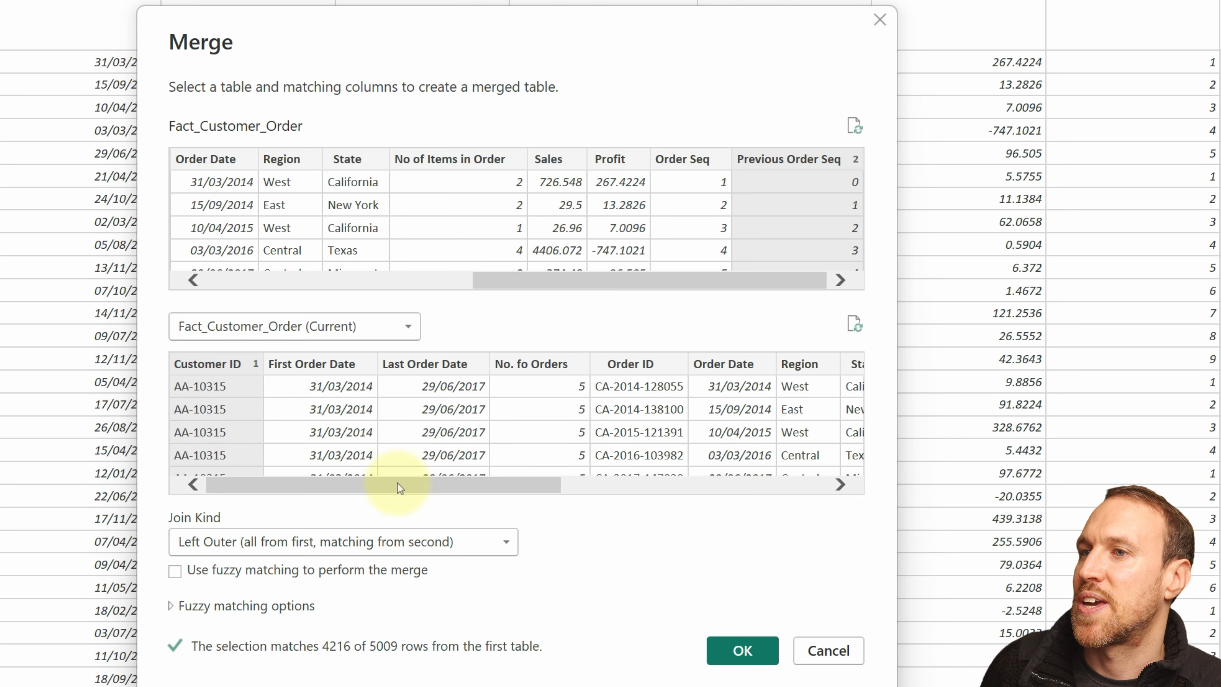
left_click_drag(397, 483, 663, 484)
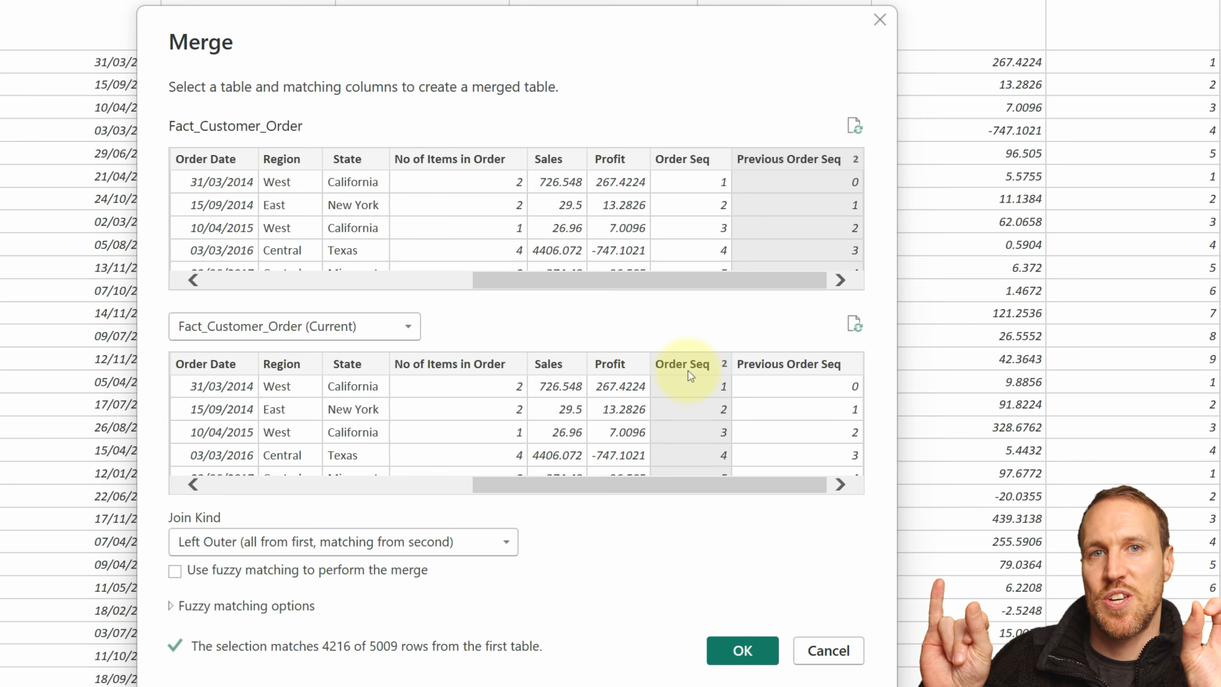
- Complete the left outer merge and expand only Order Date from the merged column, without the original column name prefix
left_click(720, 653)
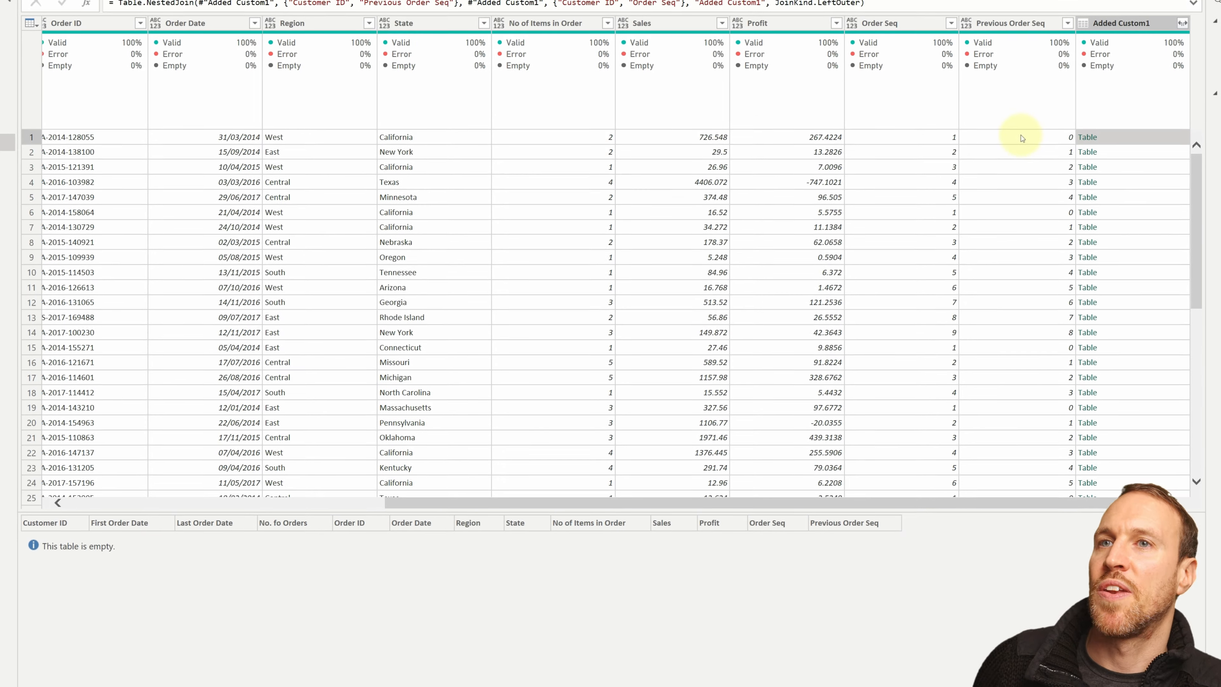
left_click(1111, 151)
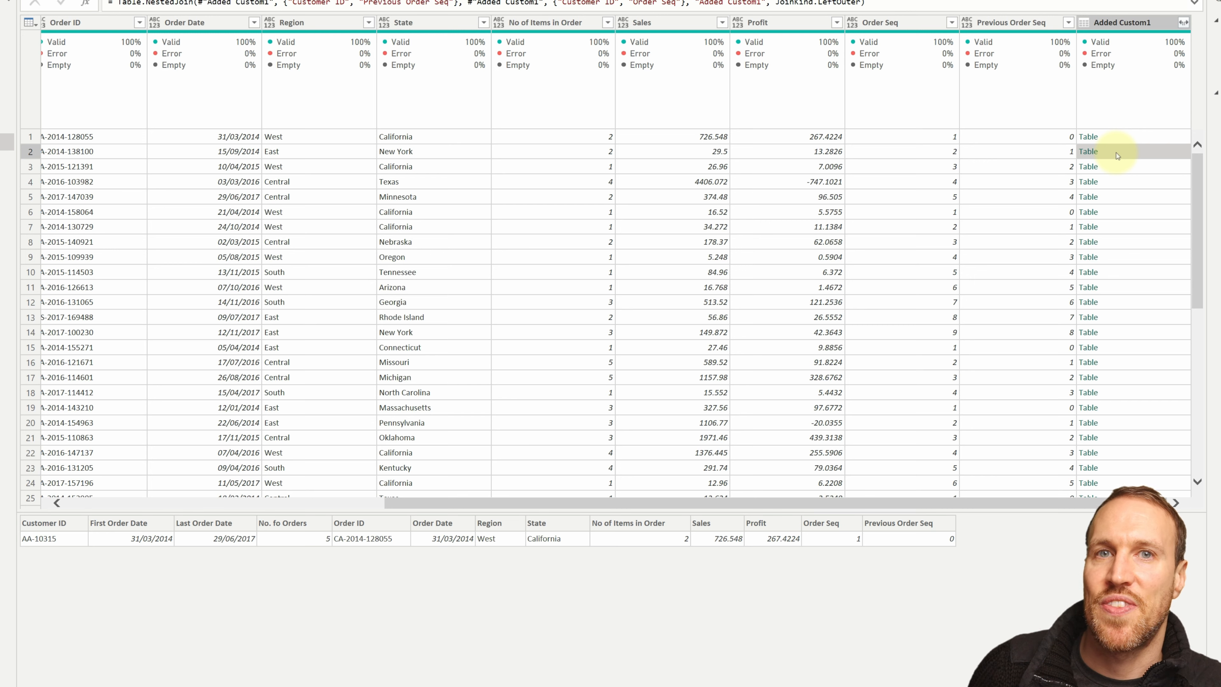
left_click(1182, 23)
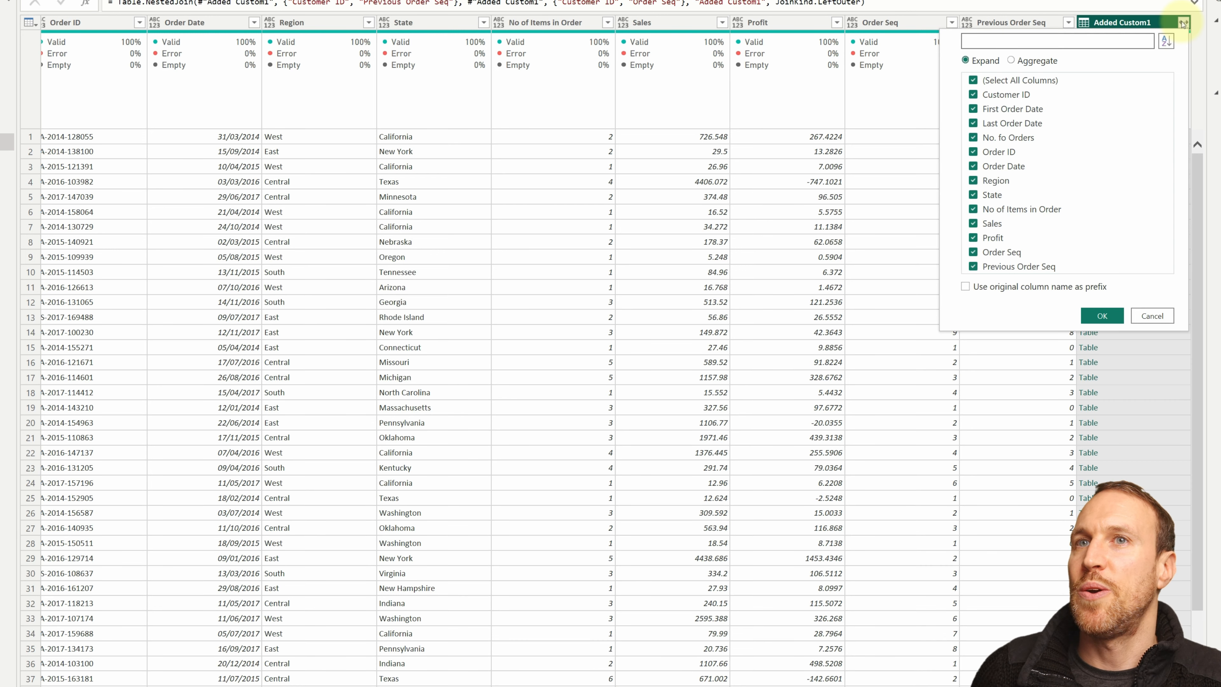
left_click(990, 81)
left_click(1010, 166)
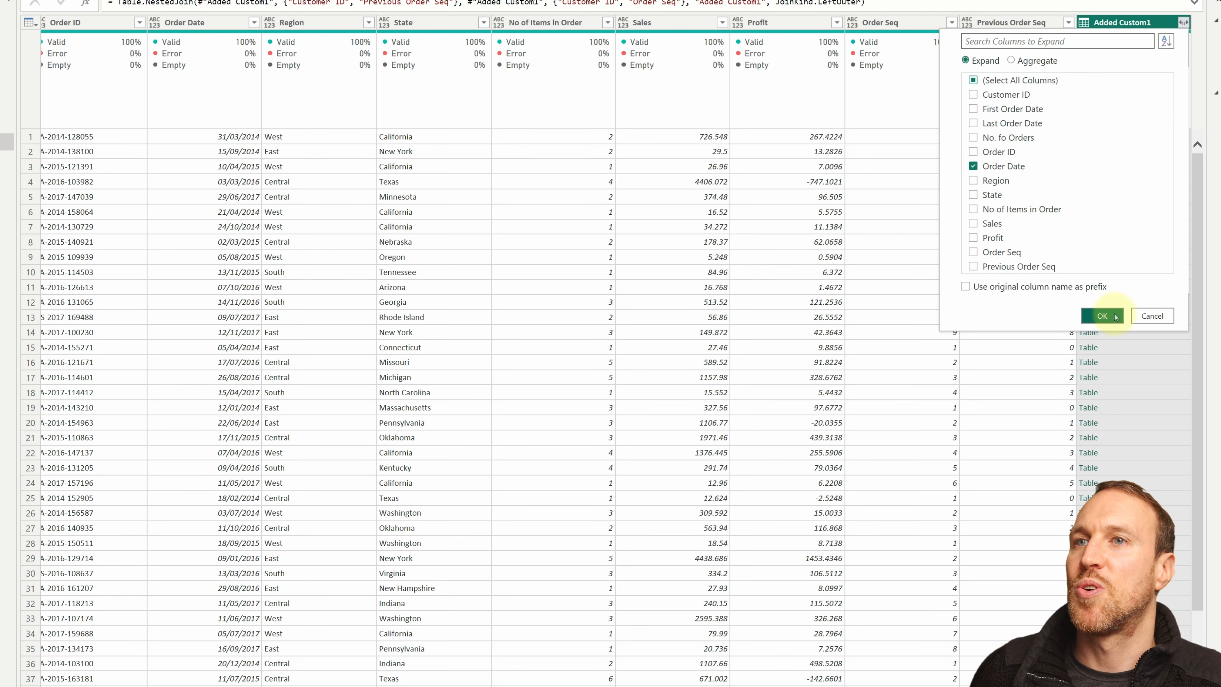
left_click(1102, 315)
left_click(1117, 136)
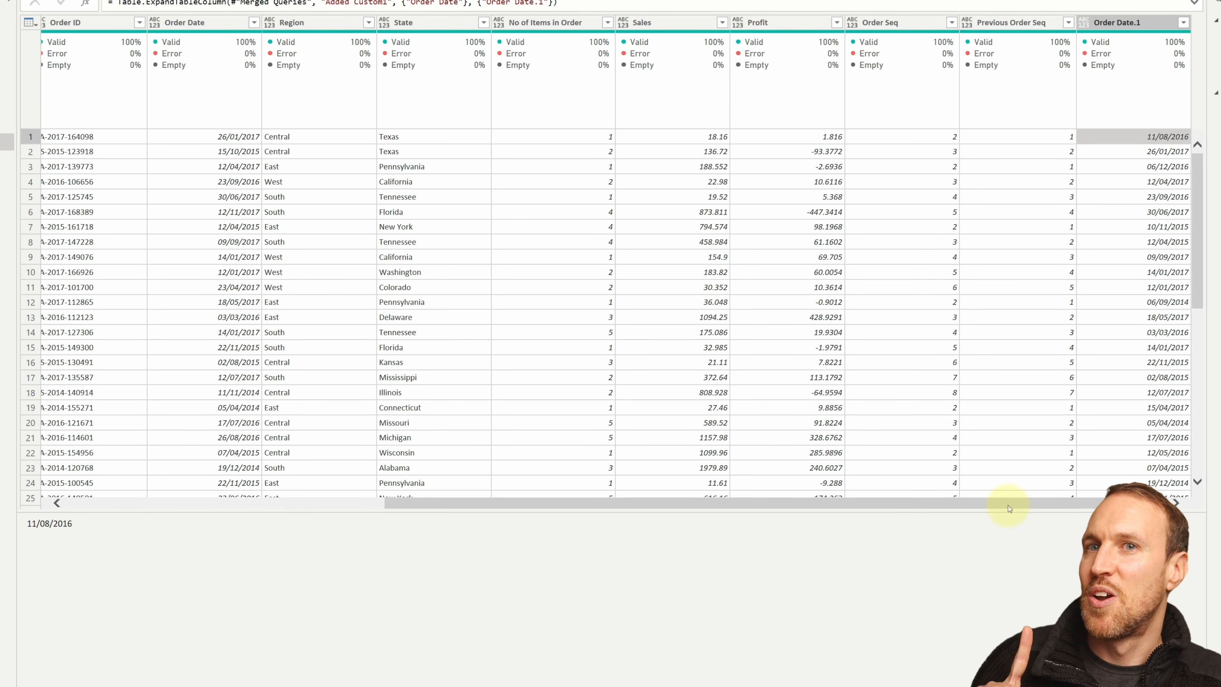
- Try sorting the expanded rows in ascending order by Customer ID and by Order Date
left_click_drag(1007, 504, 577, 478)
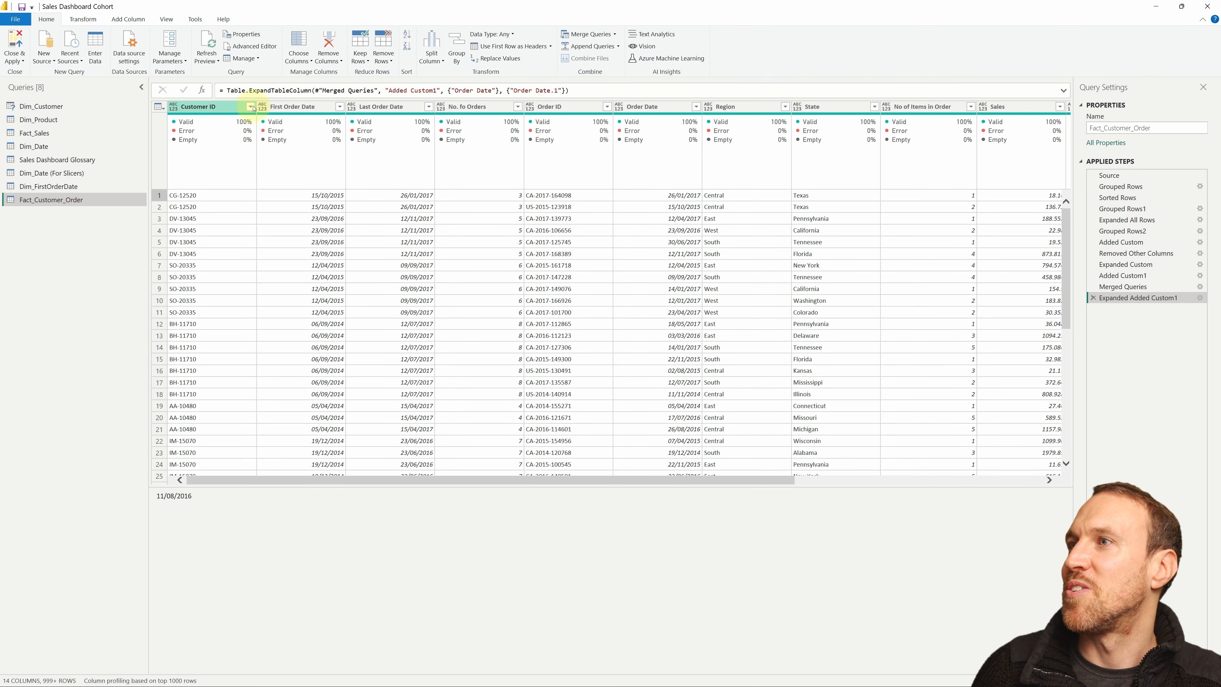
left_click(250, 106)
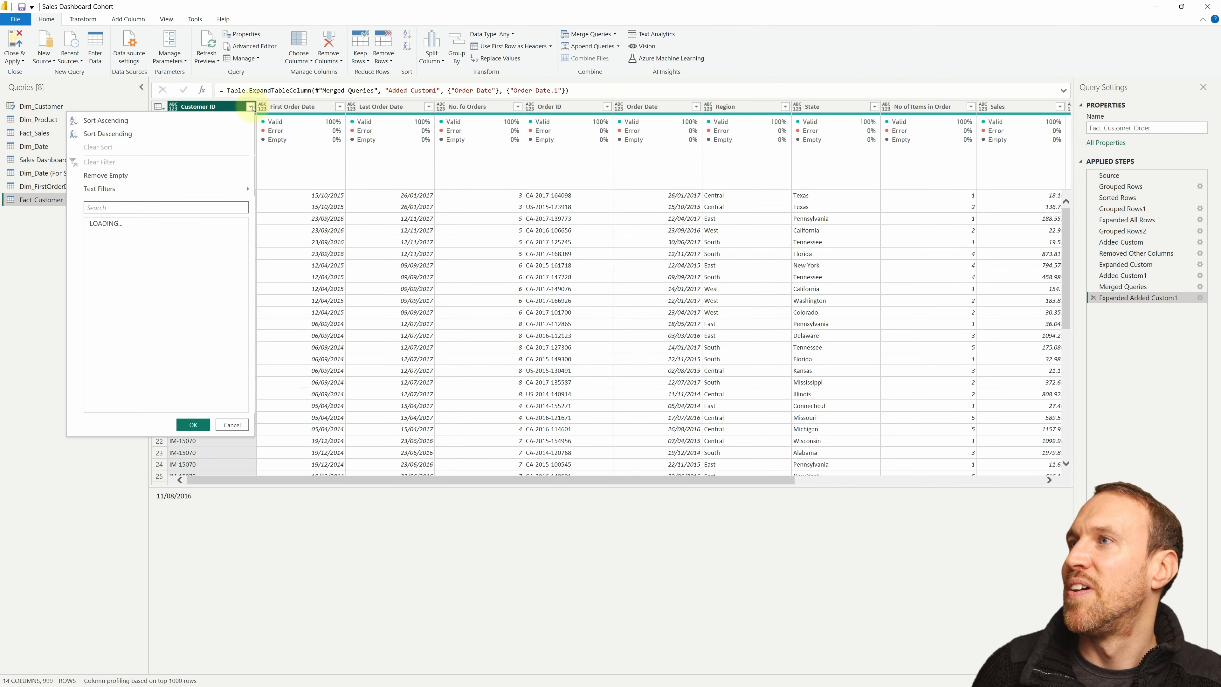
left_click(185, 123)
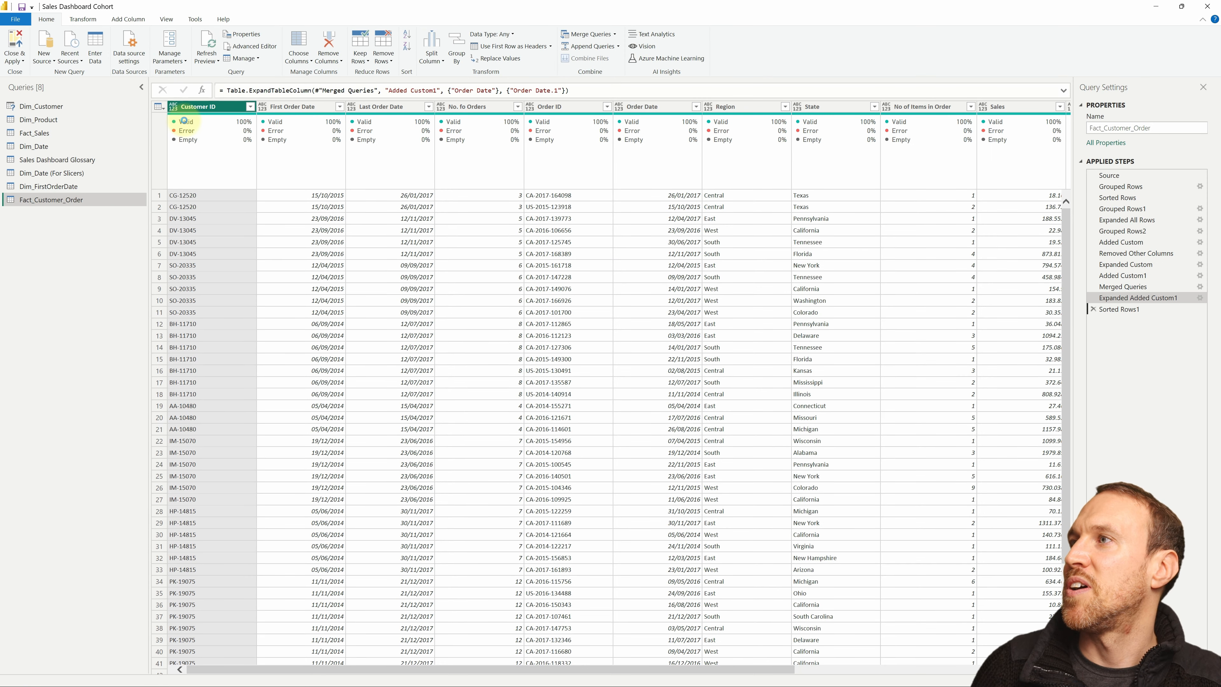
left_click(695, 106)
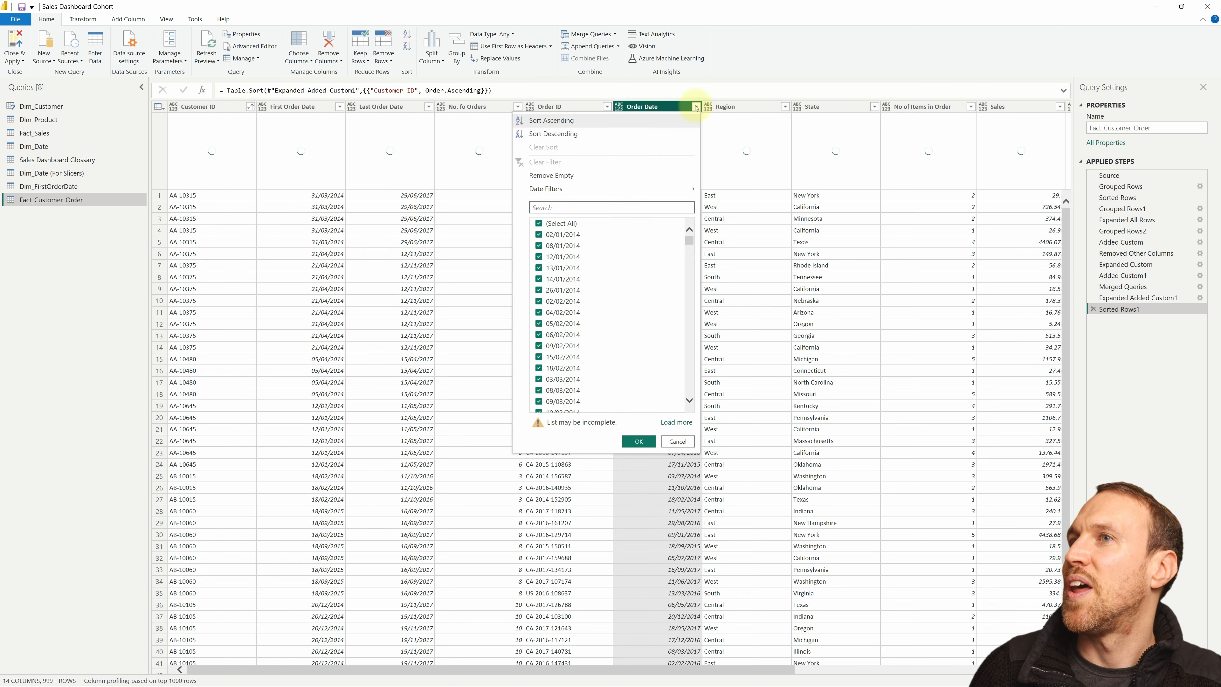
left_click(666, 123)
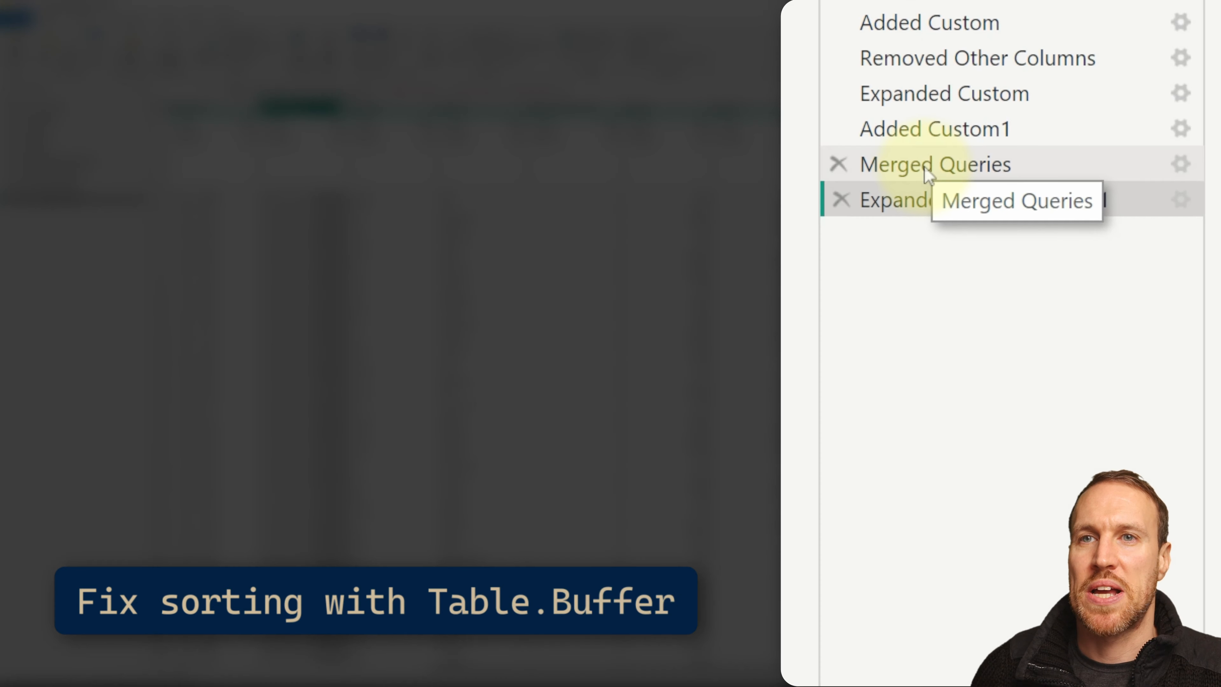
- Insert a new query step after Merged Queries, before the column expansion
left_click(1118, 287)
left_click(924, 166)
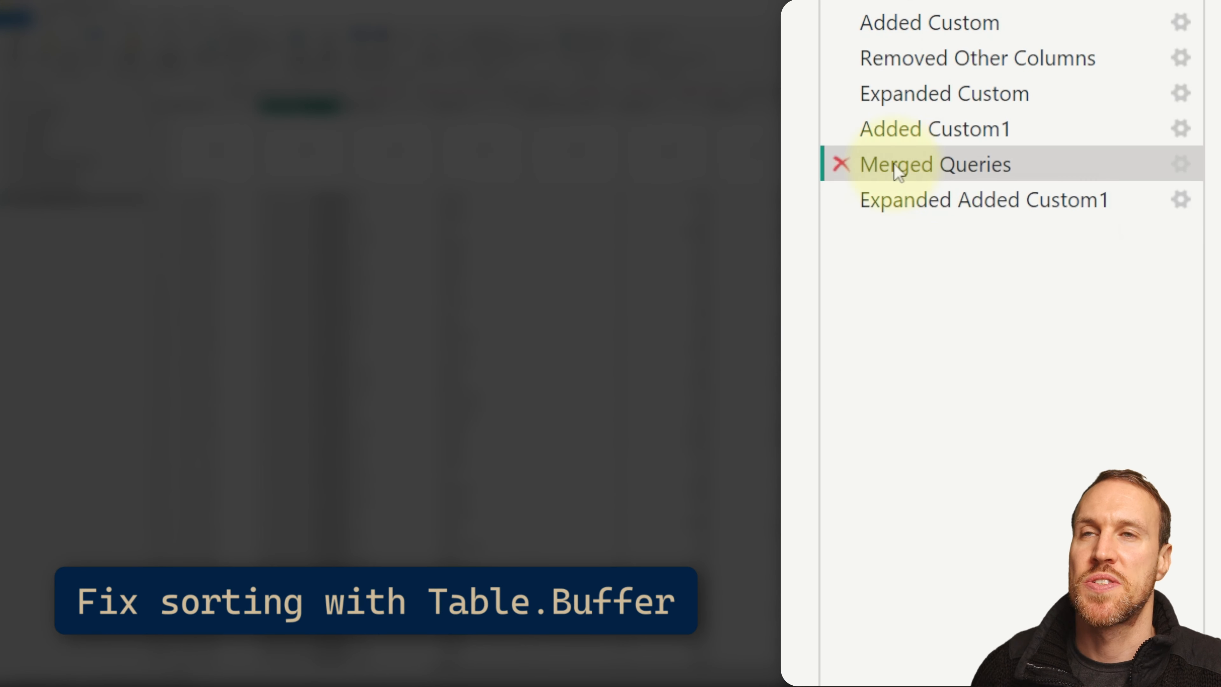
right_click(943, 171)
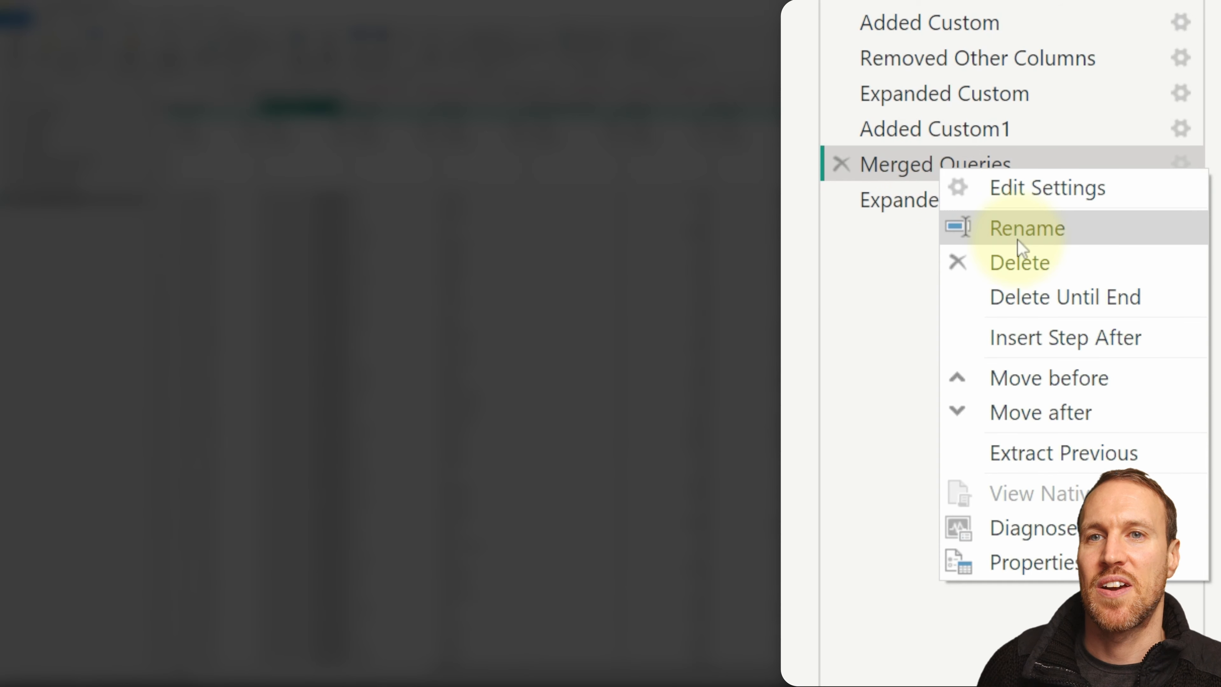
key("Escape")
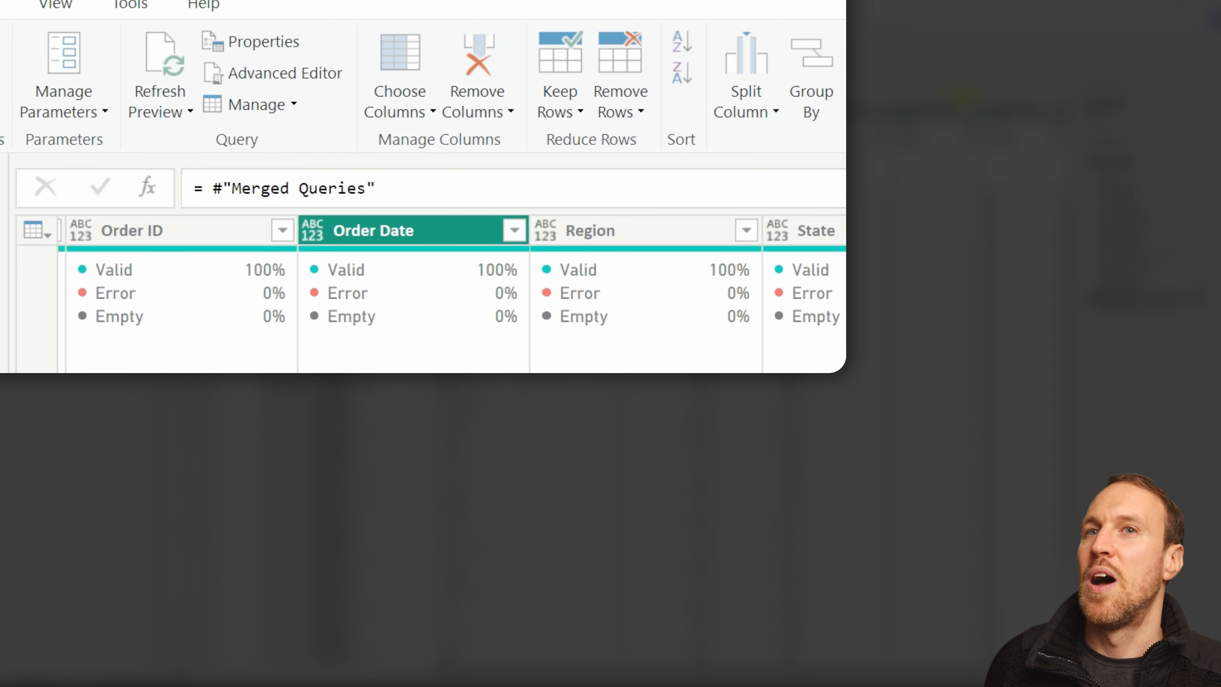
- Wrap the inserted step's reference in a buffer so its formula reads = Table.Buffer(#"Merged Queries")
left_click(1126, 178)
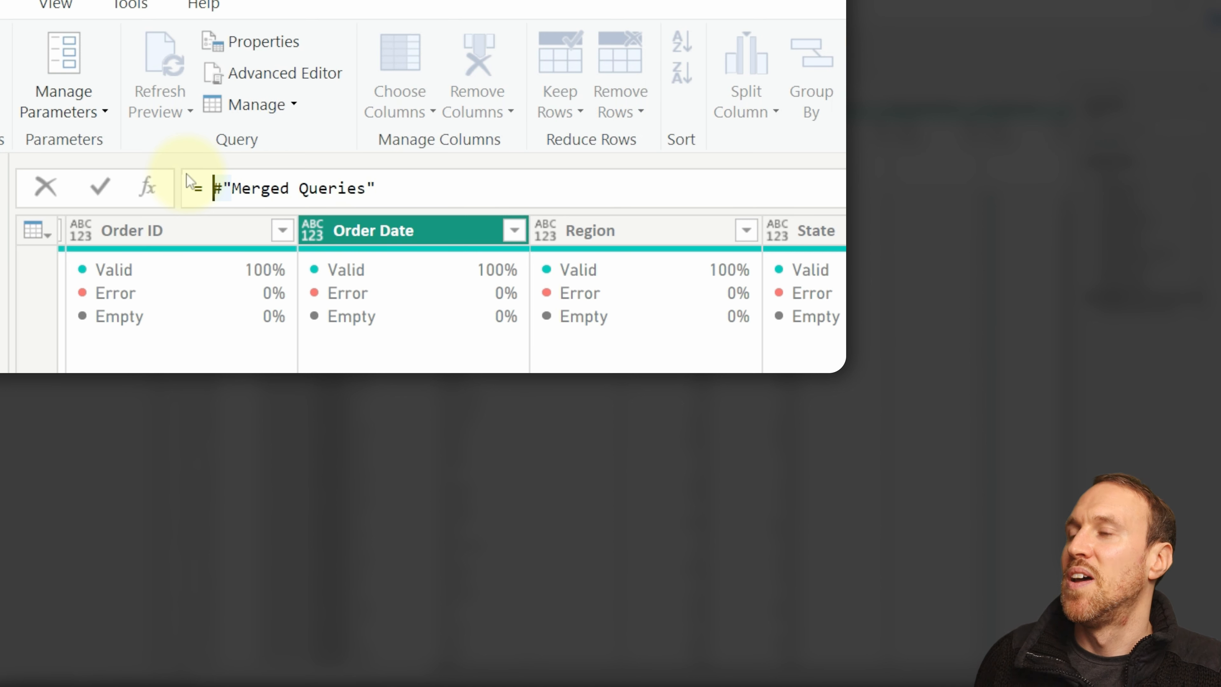
type("(")
left_click(556, 193)
type(")")
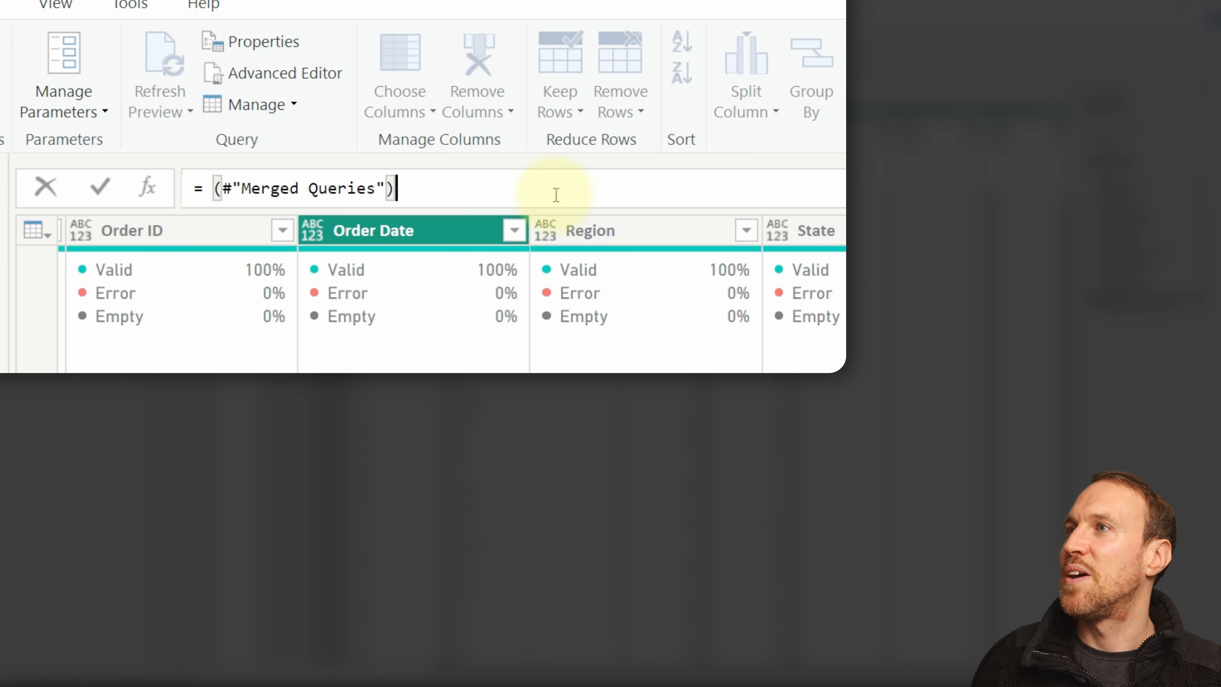
left_click(214, 188)
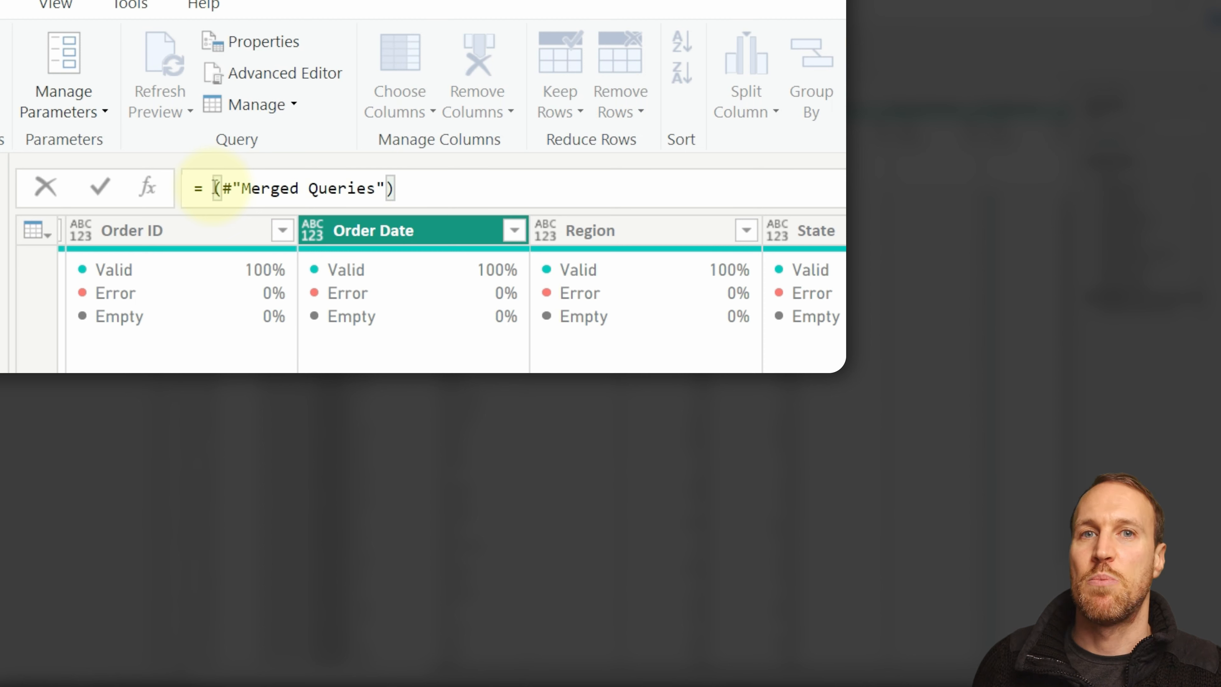
type("Table.")
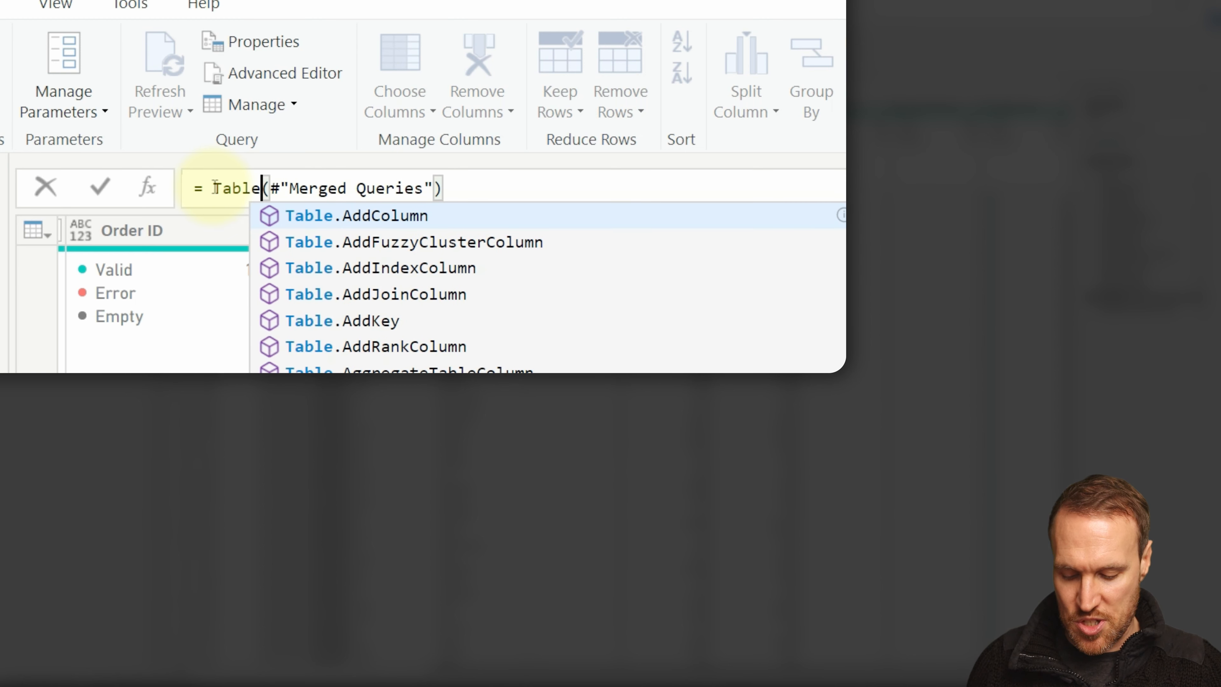
type("Buffer")
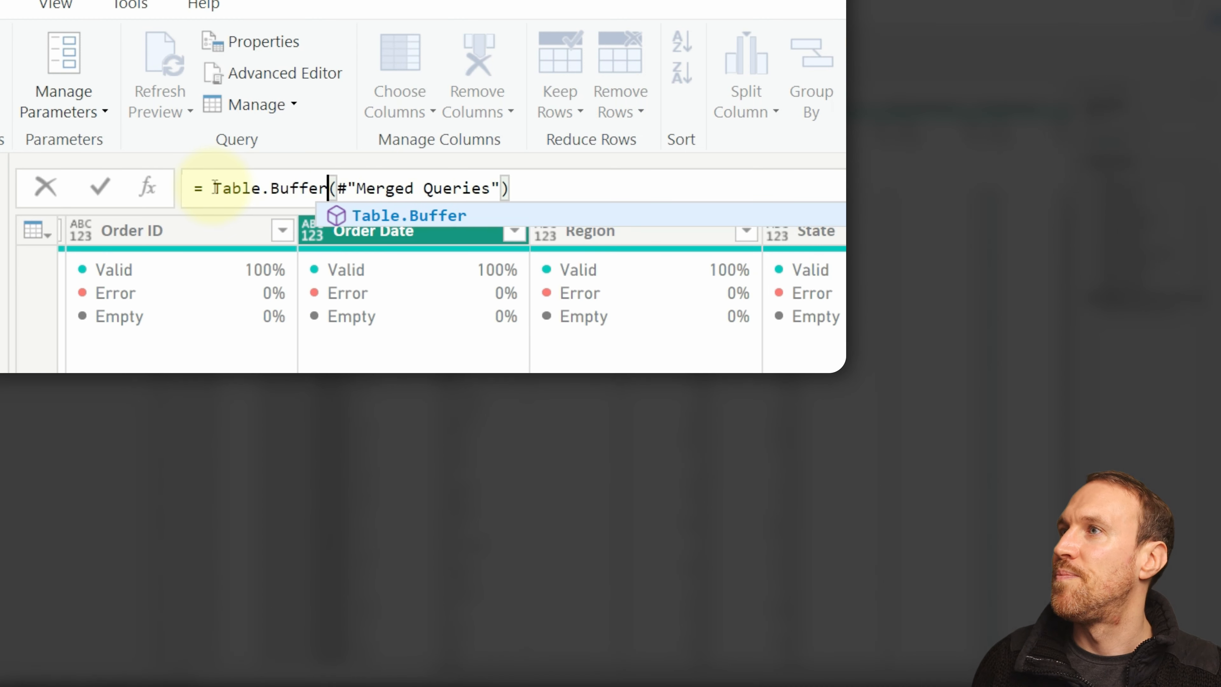
left_click(416, 211)
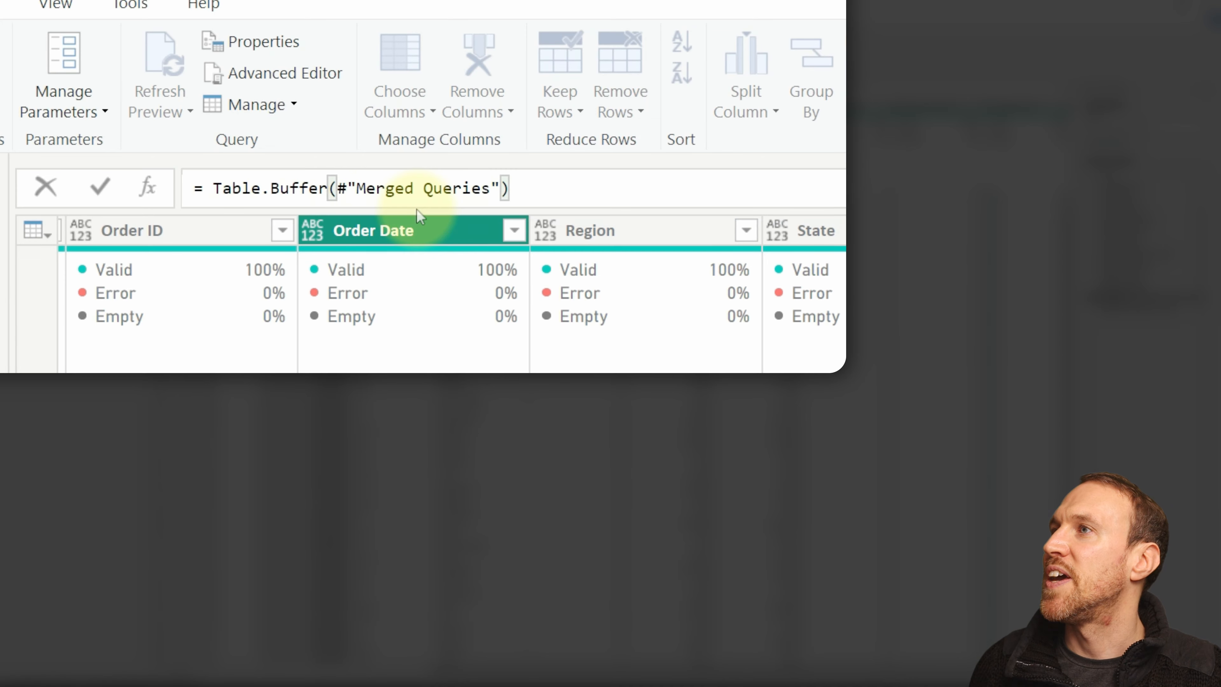
left_click(584, 178)
key("Return")
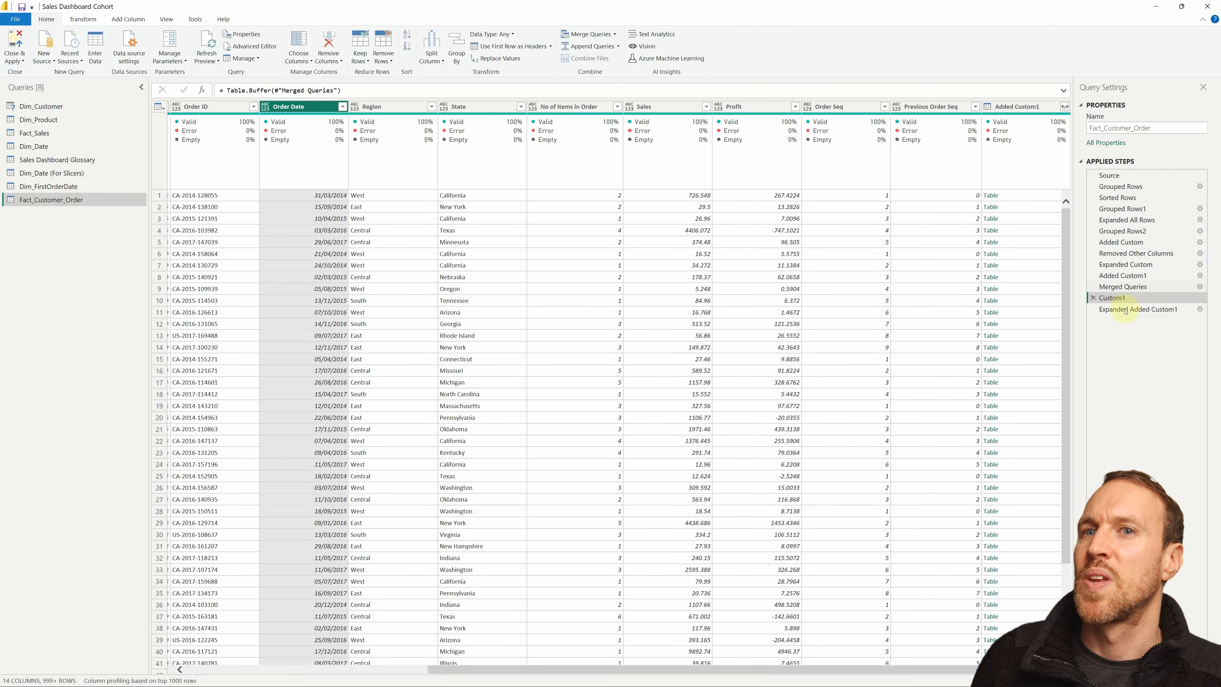
- Examine the Expanded Added Custom1 step, comparing each customer's Order Date with the Order Date.1 value on the following order's row
left_click(1125, 311)
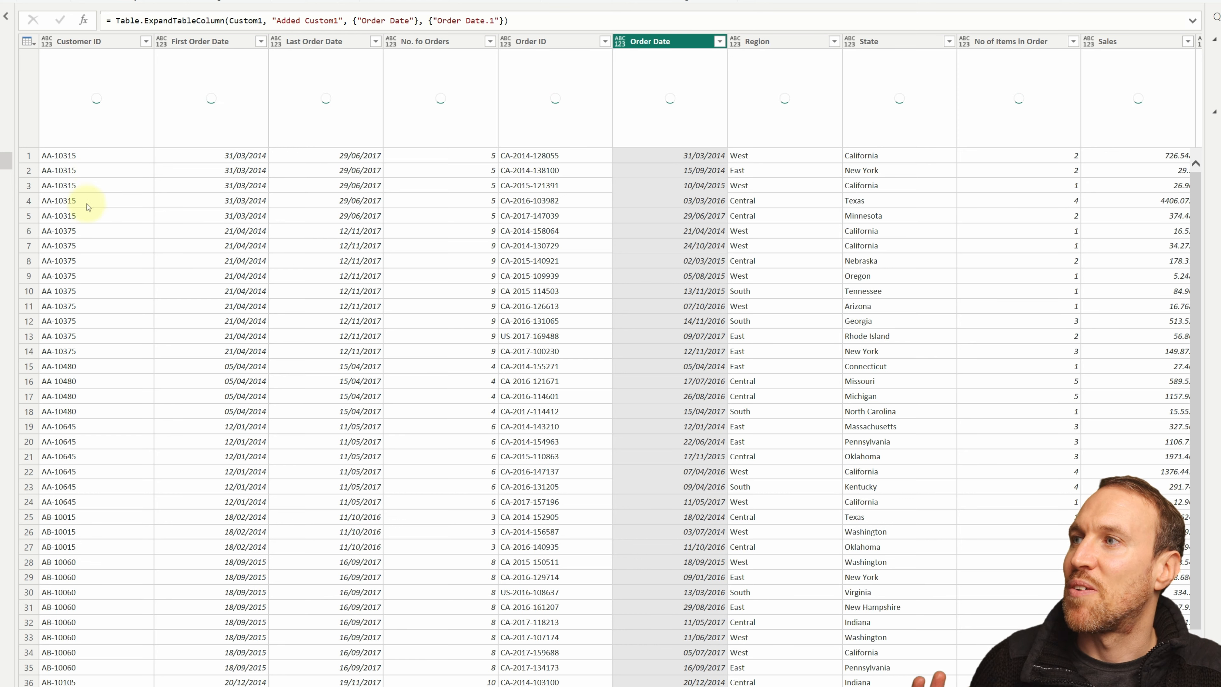
left_click(697, 158)
left_click_drag(740, 523, 1105, 515)
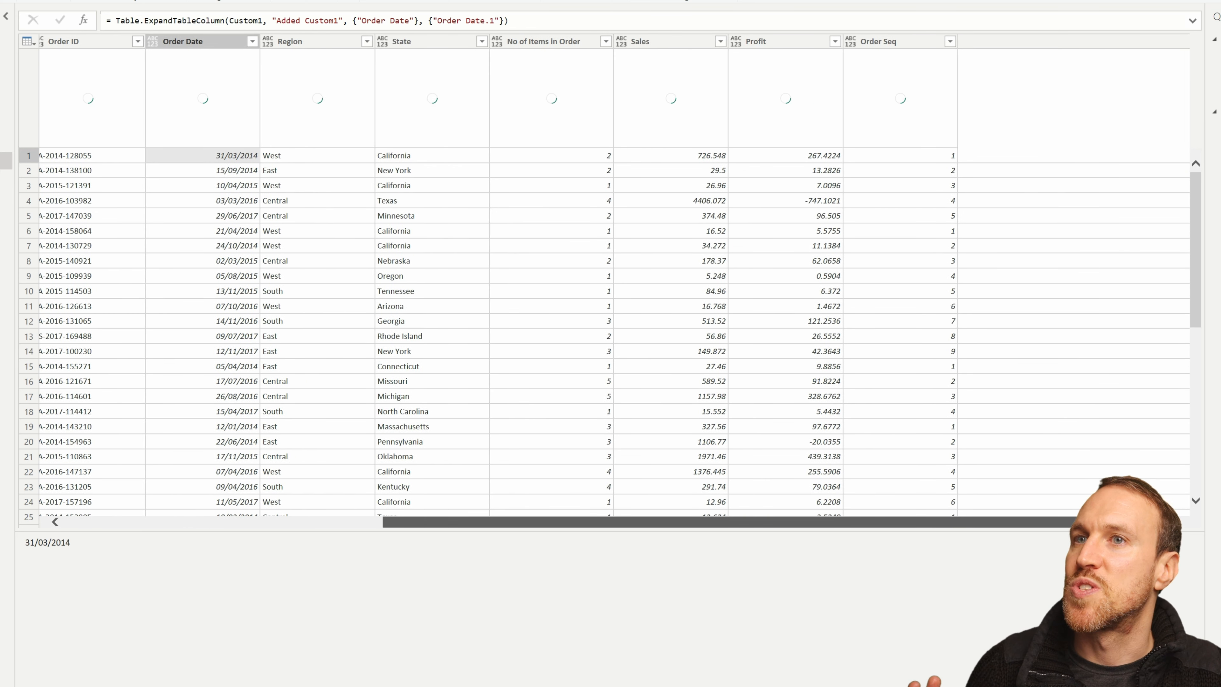
left_click(1132, 174)
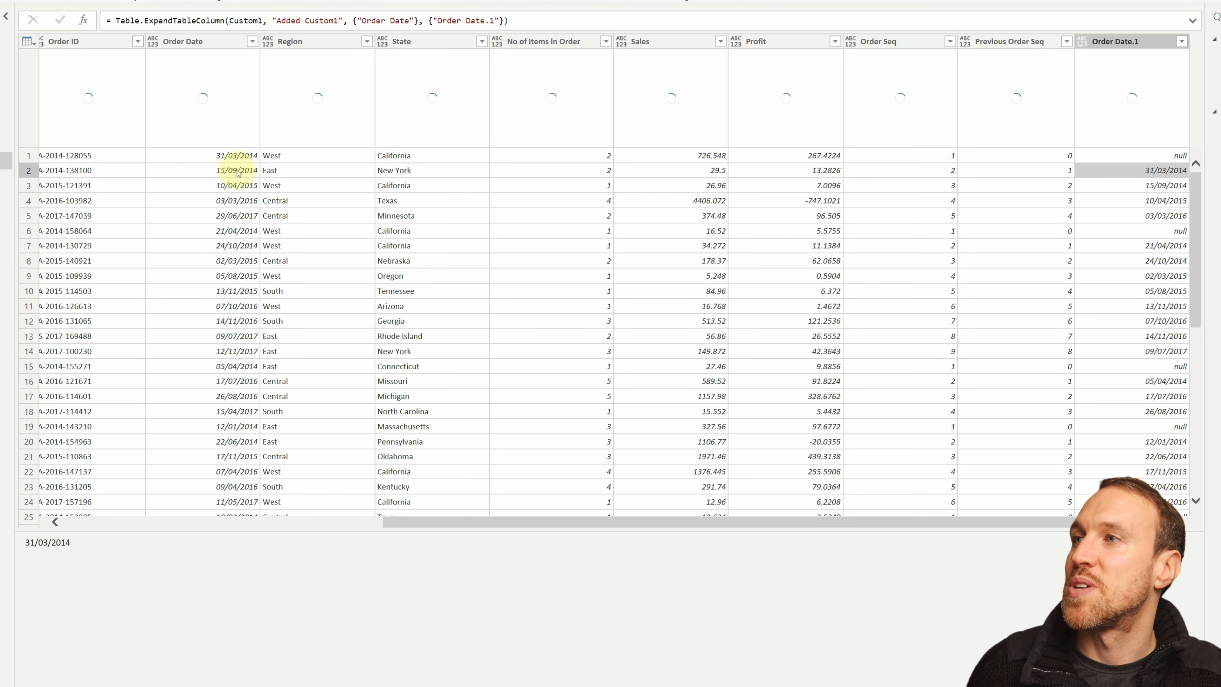
left_click(1156, 187)
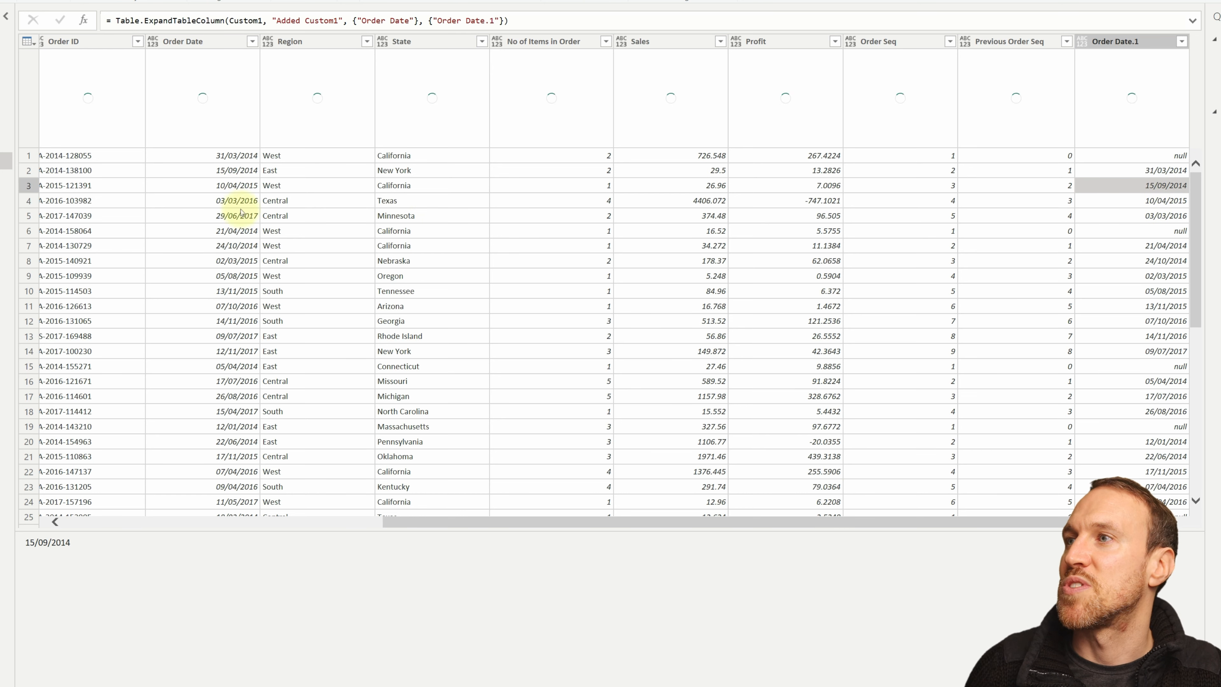
left_click(241, 220)
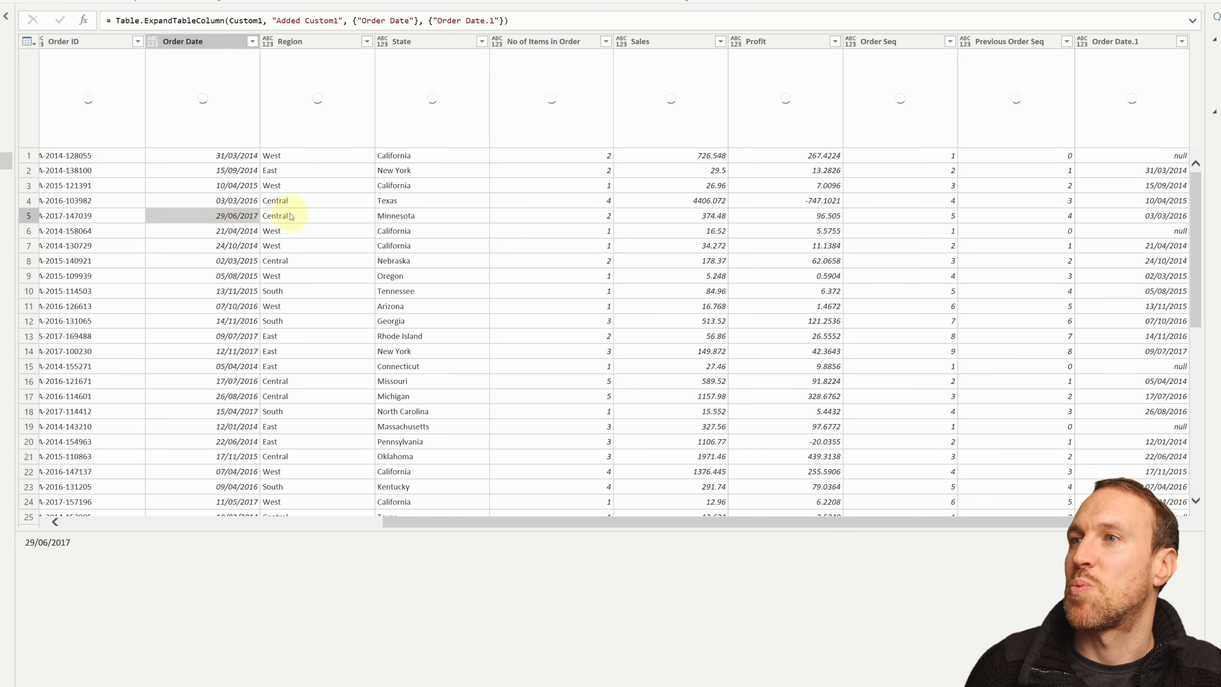
left_click(1163, 215)
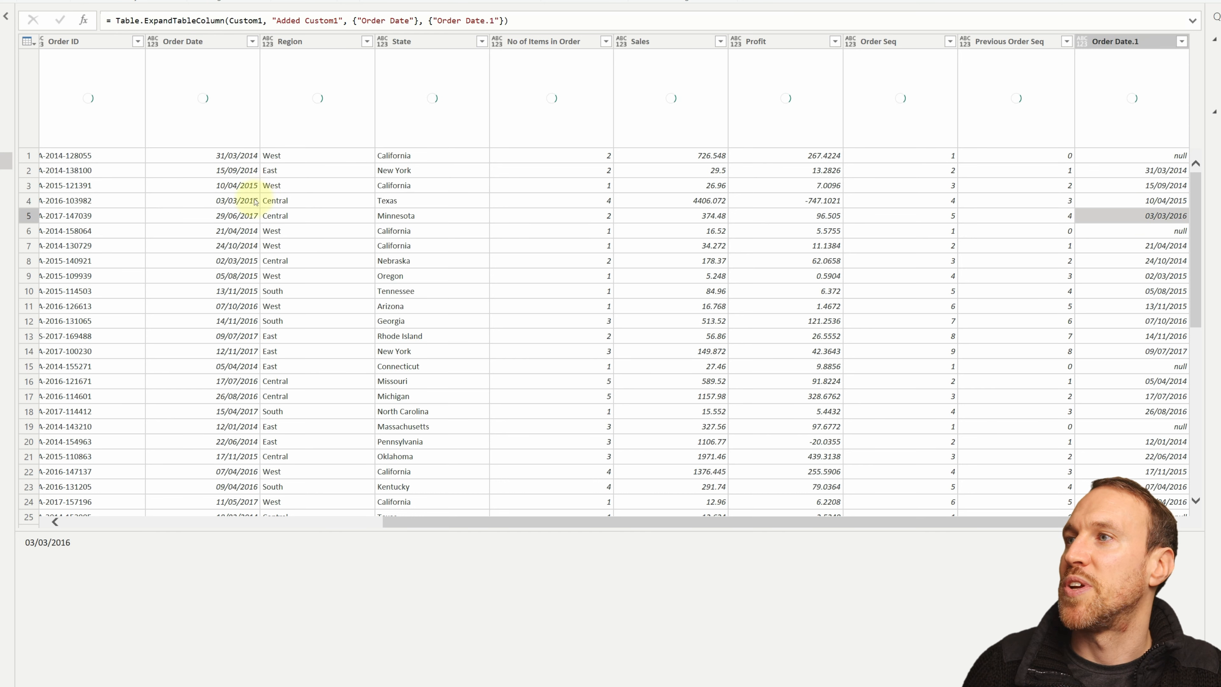
left_click(255, 201)
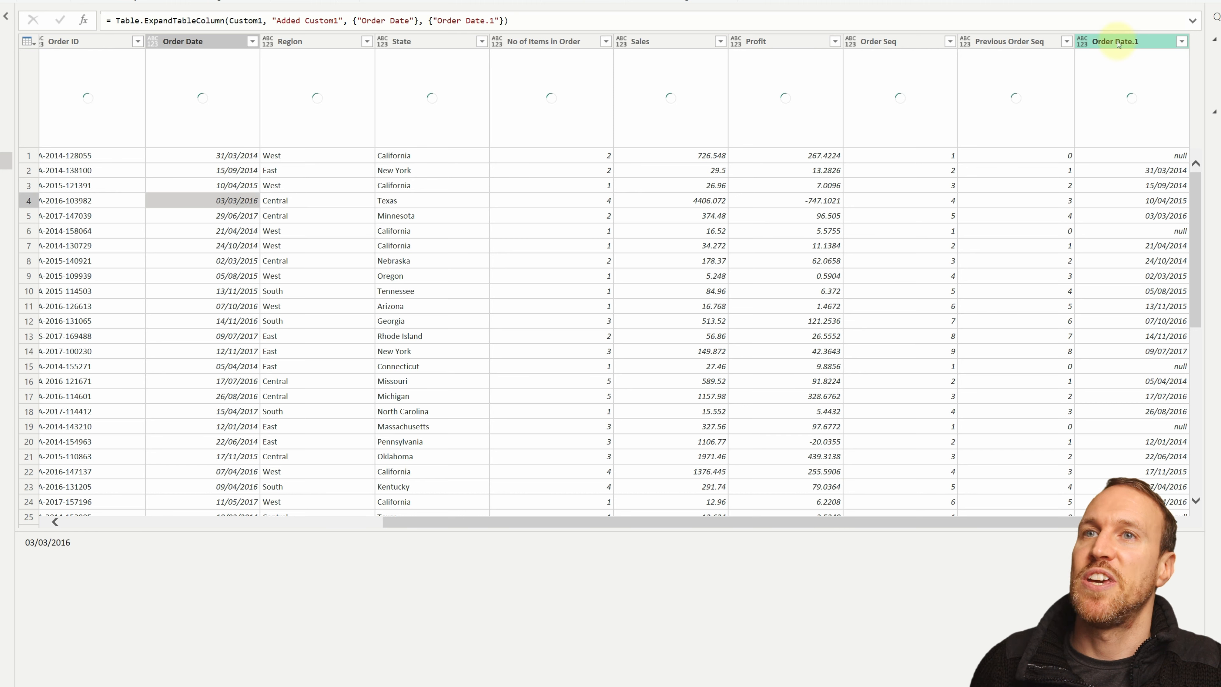
- Rename the expanded column Order Date.1 as Previous Order Date within the Table.ExpandTableColumn formula
left_click(497, 20)
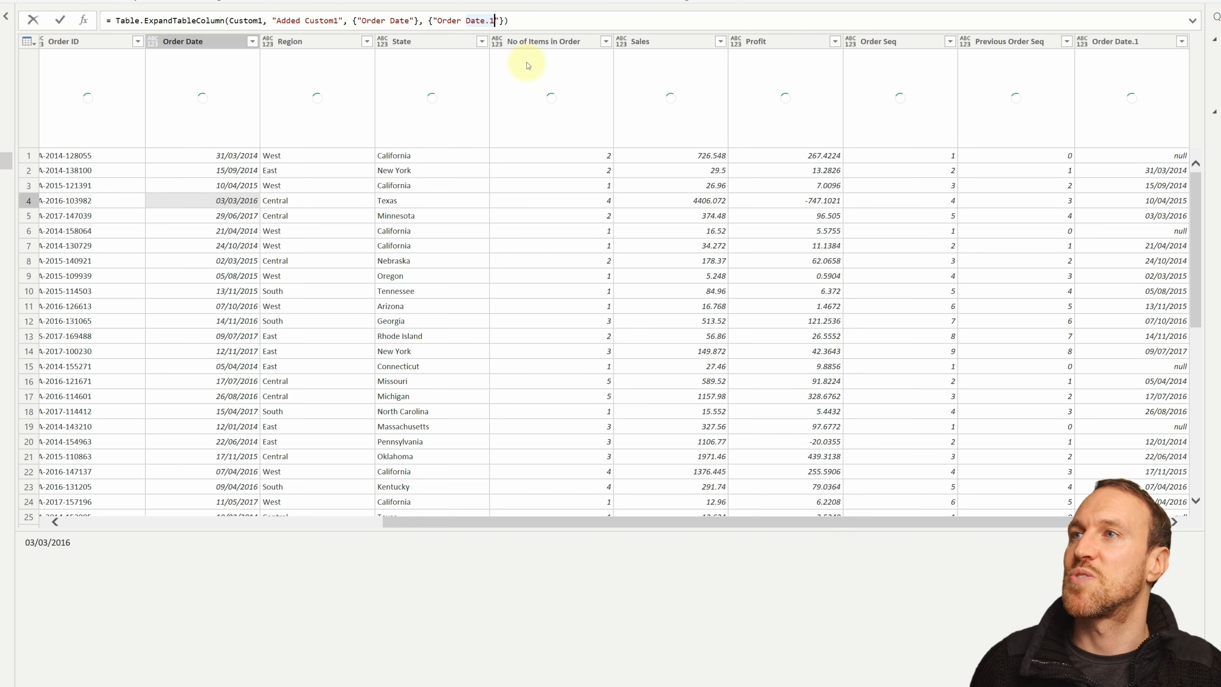
key("BackSpace")
key("BackSpace")
key("Left")
key("Left")
key("Left")
key("Left")
key("Left")
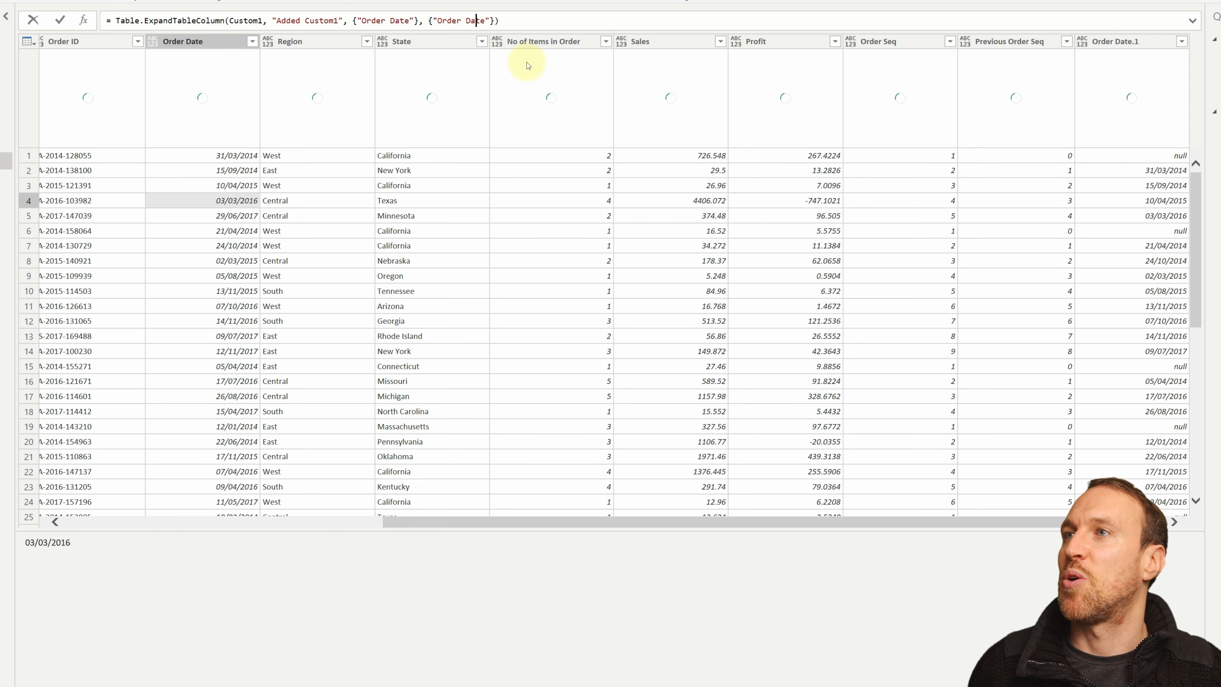
key("Left")
key("Left")
key("Left")
key("Left")
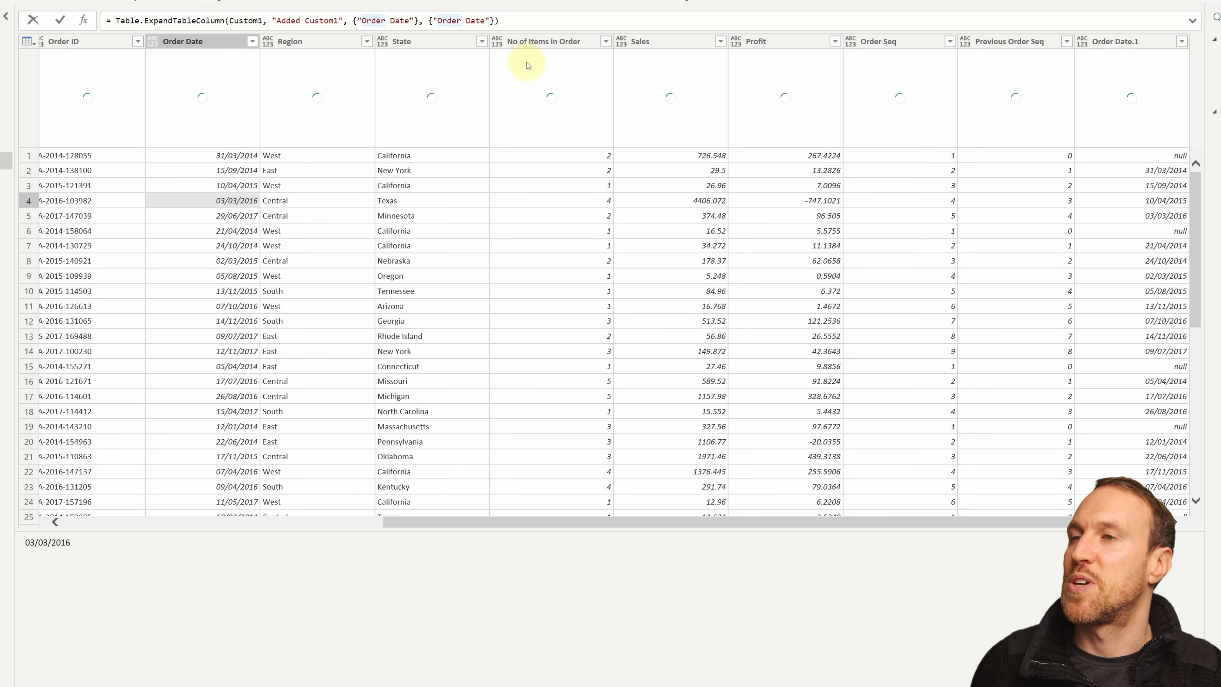
type("Previou")
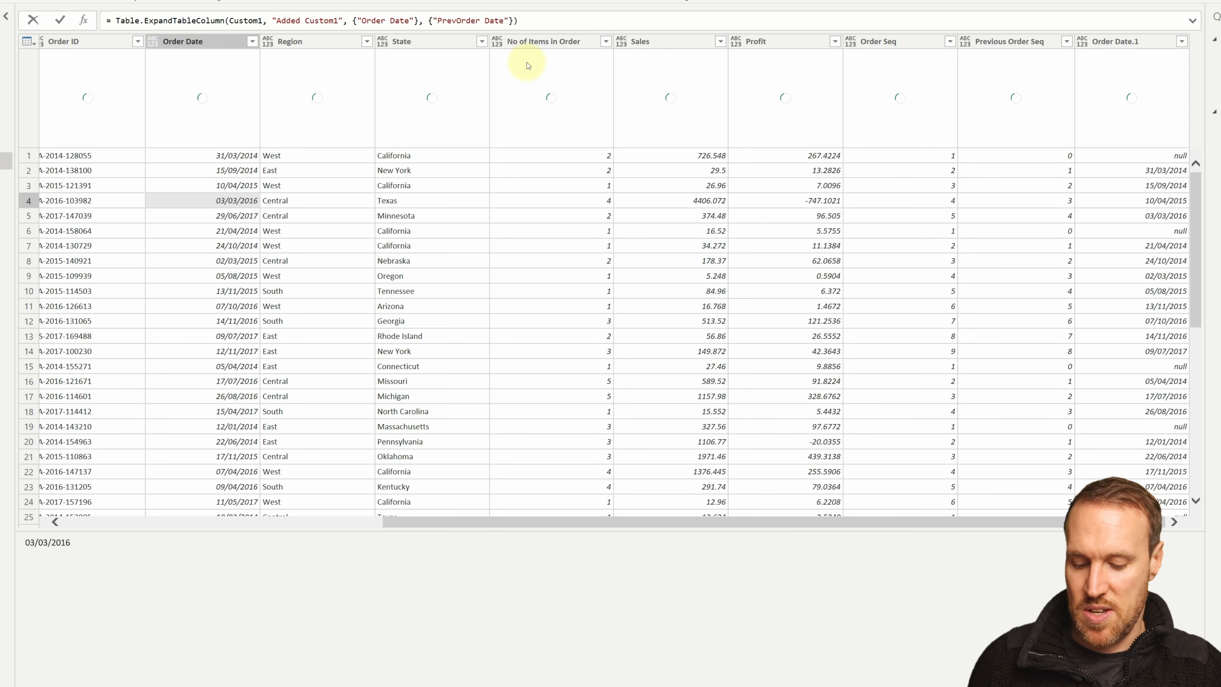
type("s")
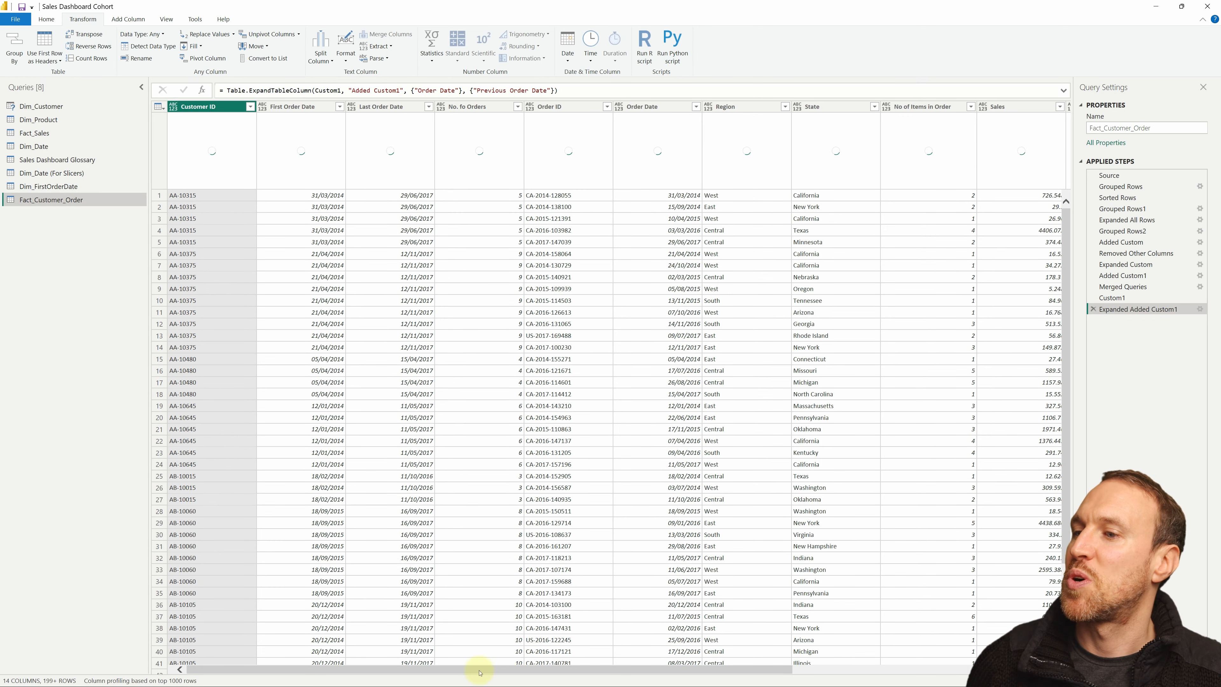
- Detect the data types of all columns in Fact_Customer_Order, and select the Previous Order Seq column
left_click_drag(479, 673, 730, 673)
left_click(997, 106)
key("ctrl+a")
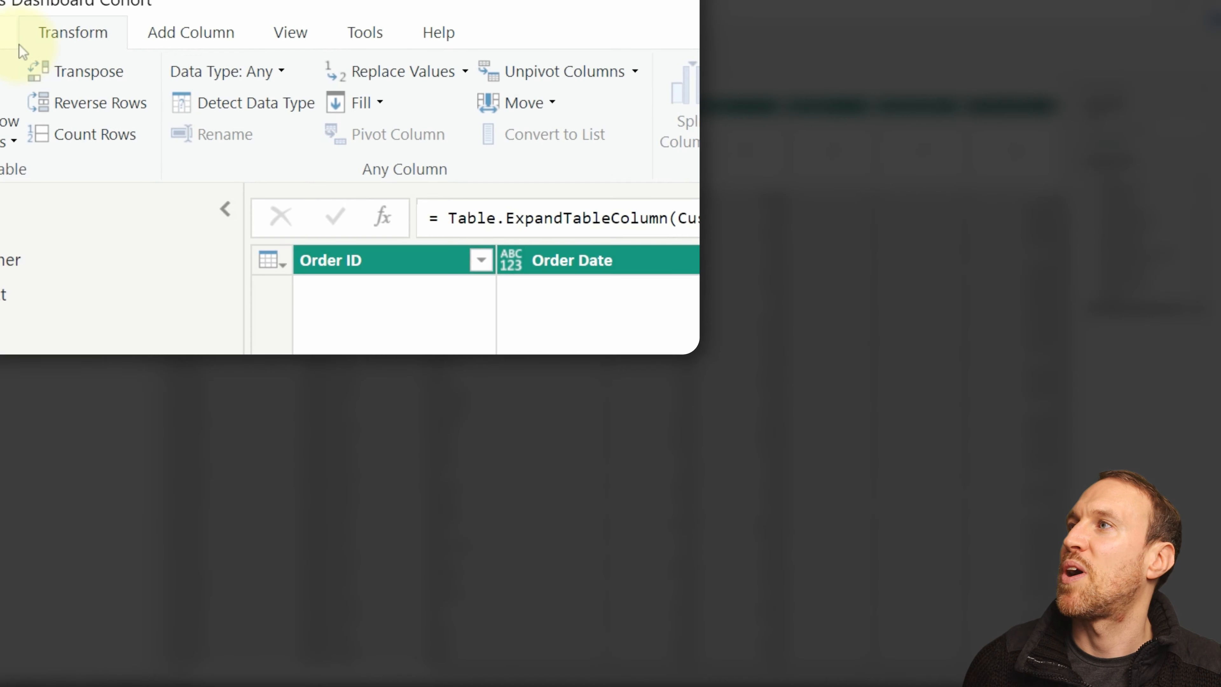
left_click(218, 101)
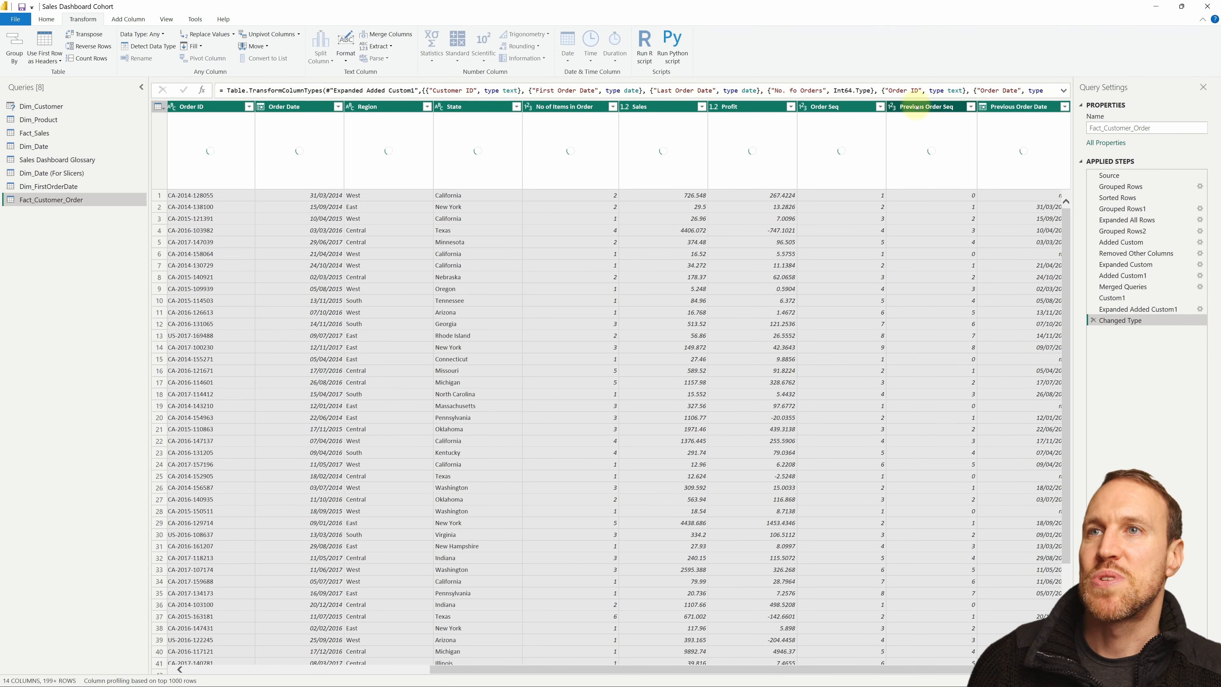
left_click(917, 107)
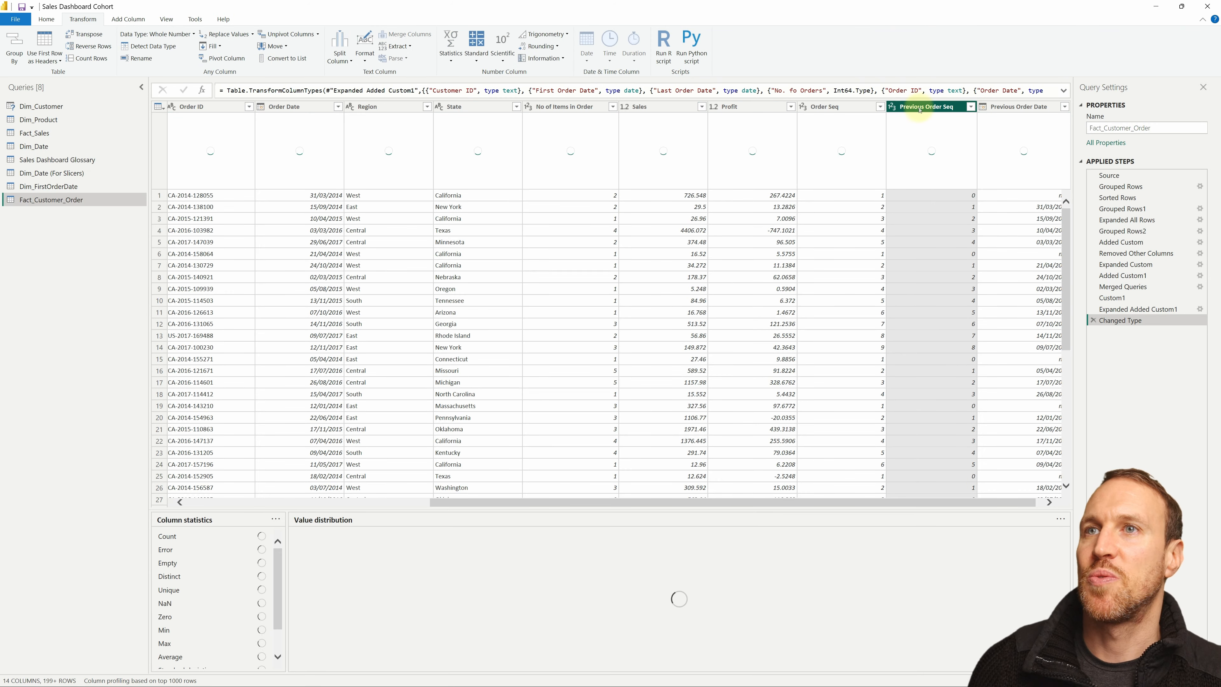
- Remove the Previous Order Seq column from Fact_Customer_Order
right_click(920, 108)
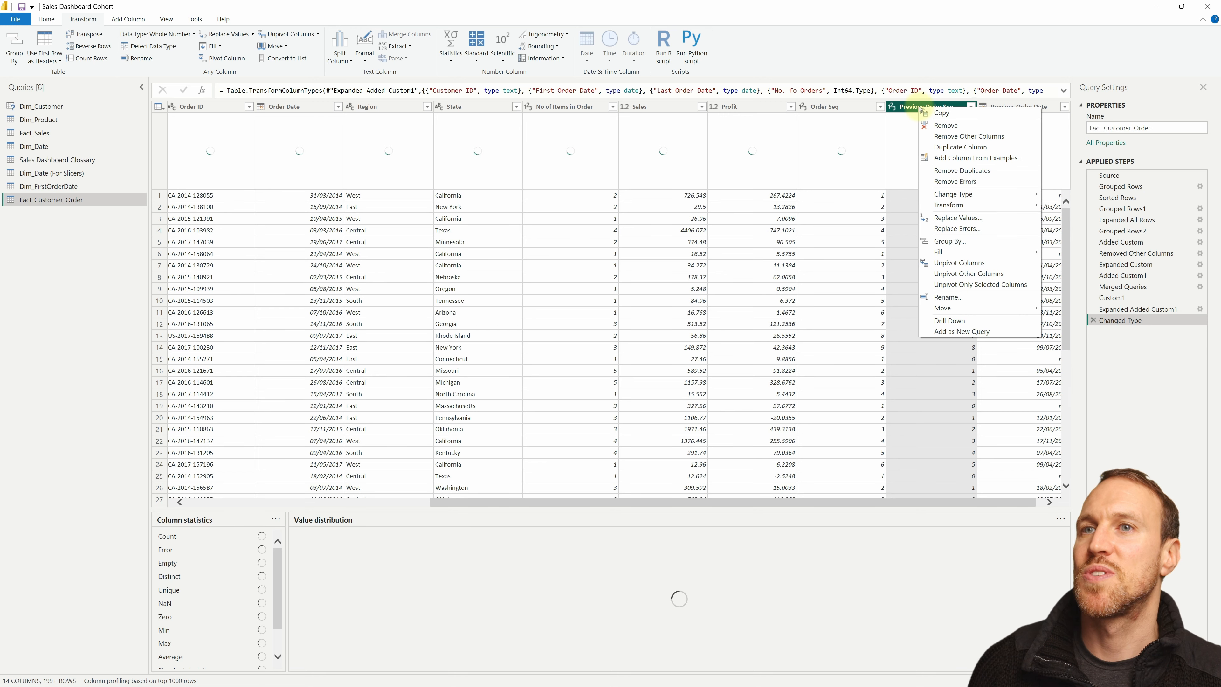
left_click(946, 126)
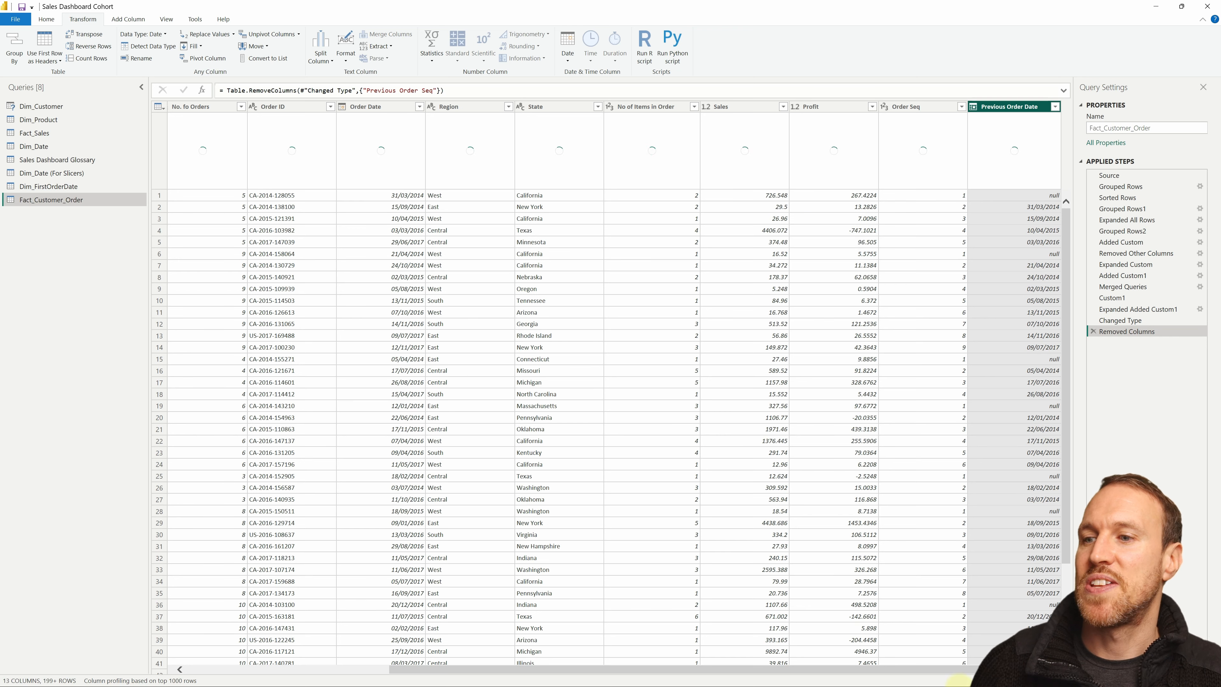
left_click_drag(955, 670, 758, 668)
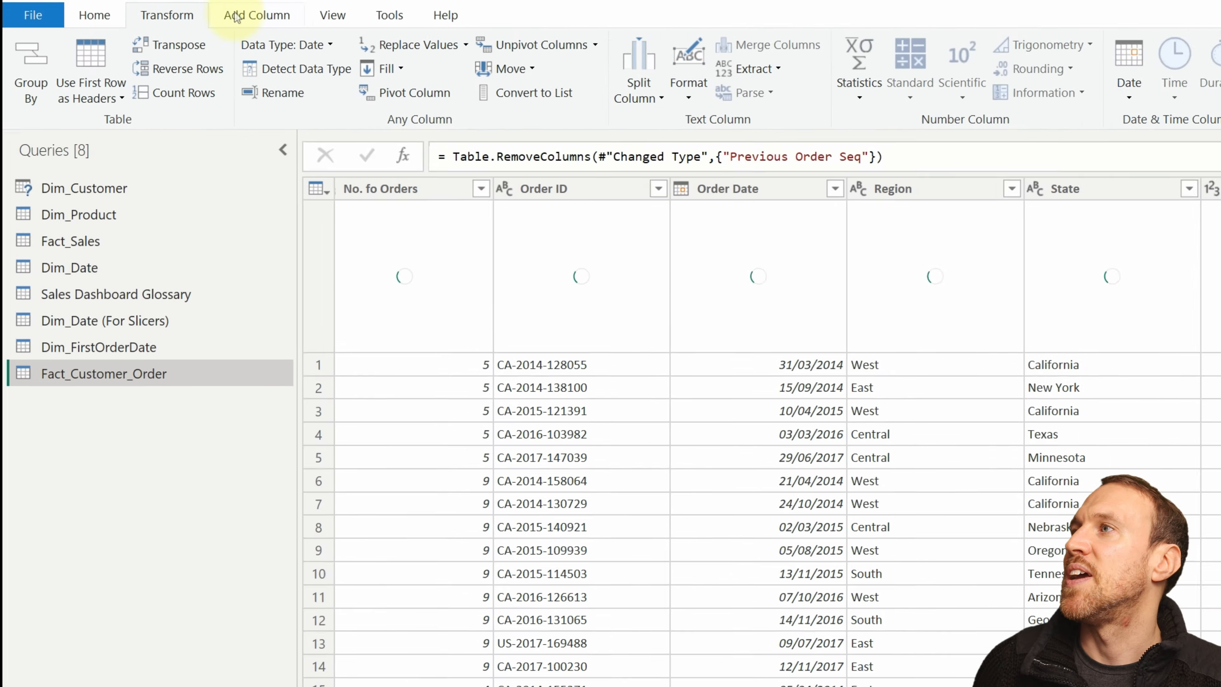
- Start a new custom column in Fact_Customer_Order and name it Days to Repeat
left_click(128, 19)
left_click(99, 59)
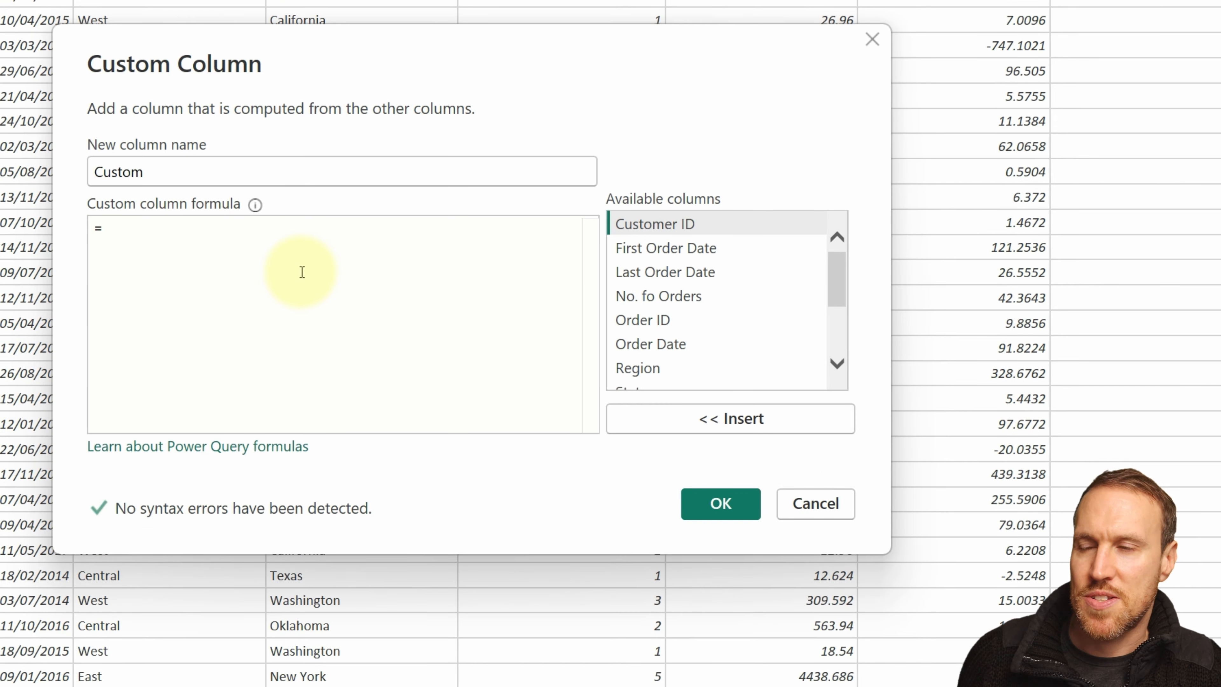
left_click(221, 171)
left_click_drag(233, 171, 65, 166)
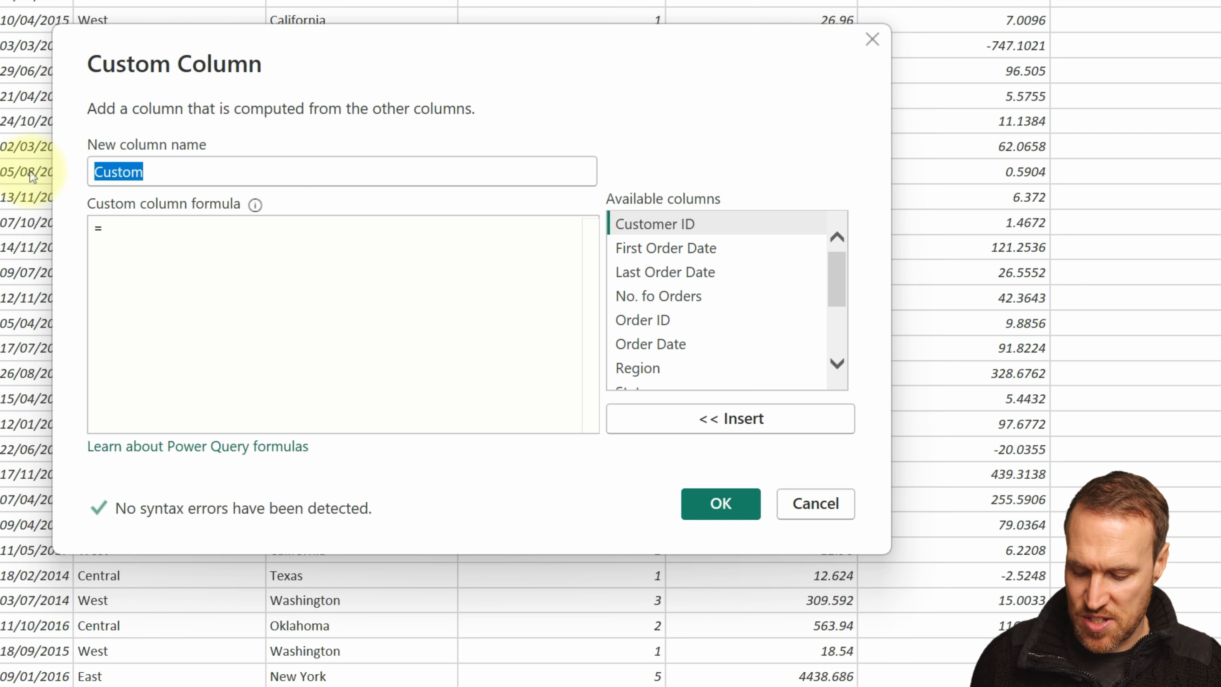
type("Days to Repeat")
left_click(213, 248)
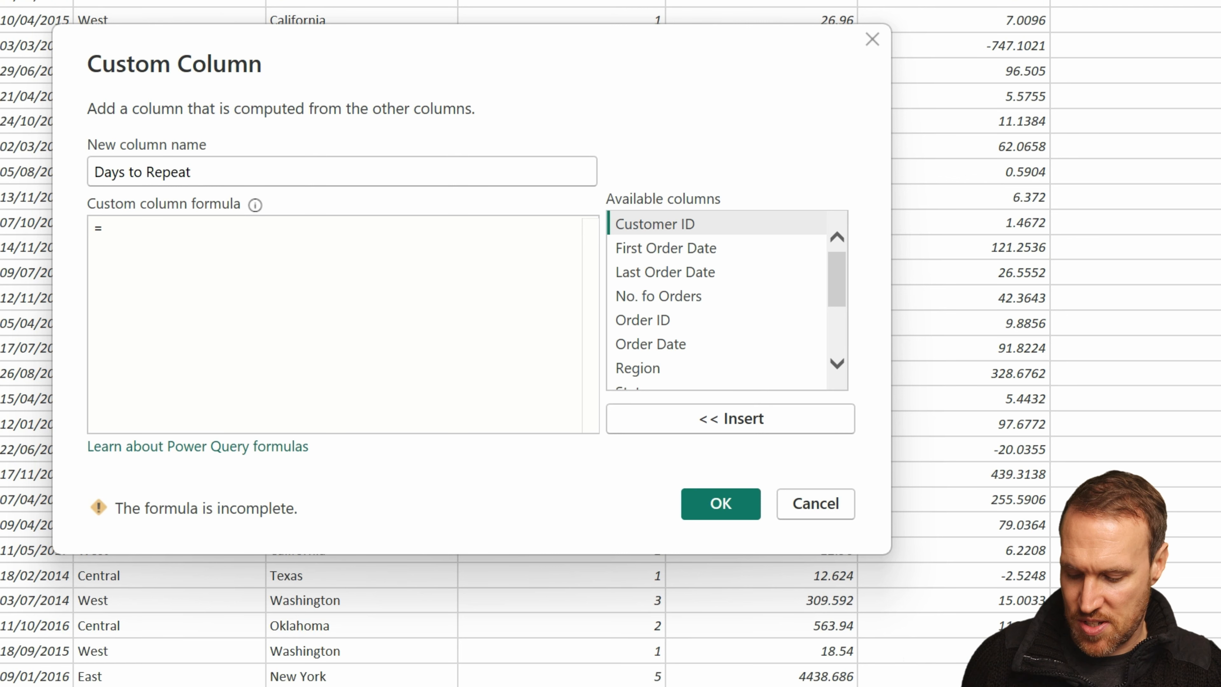
- Add the Days to Repeat column with the formula = Duration.Days([Order Date] - [Previous Order Date])
type("days")
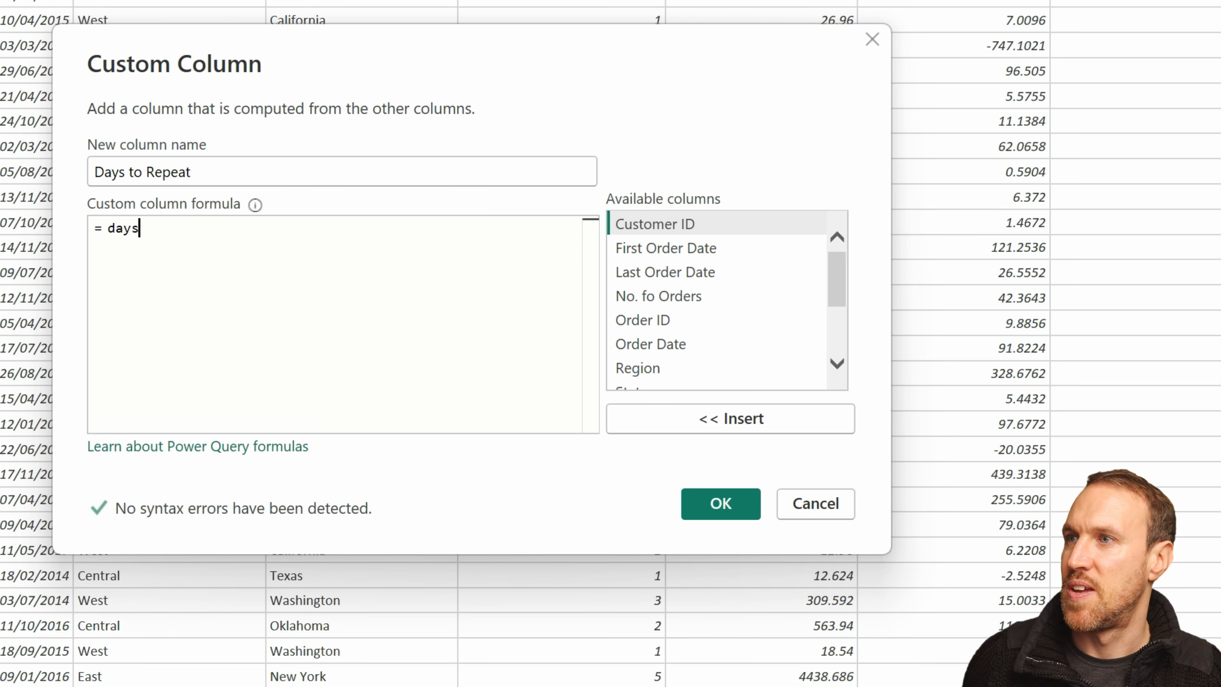
key("Down")
key("Down")
key("Down")
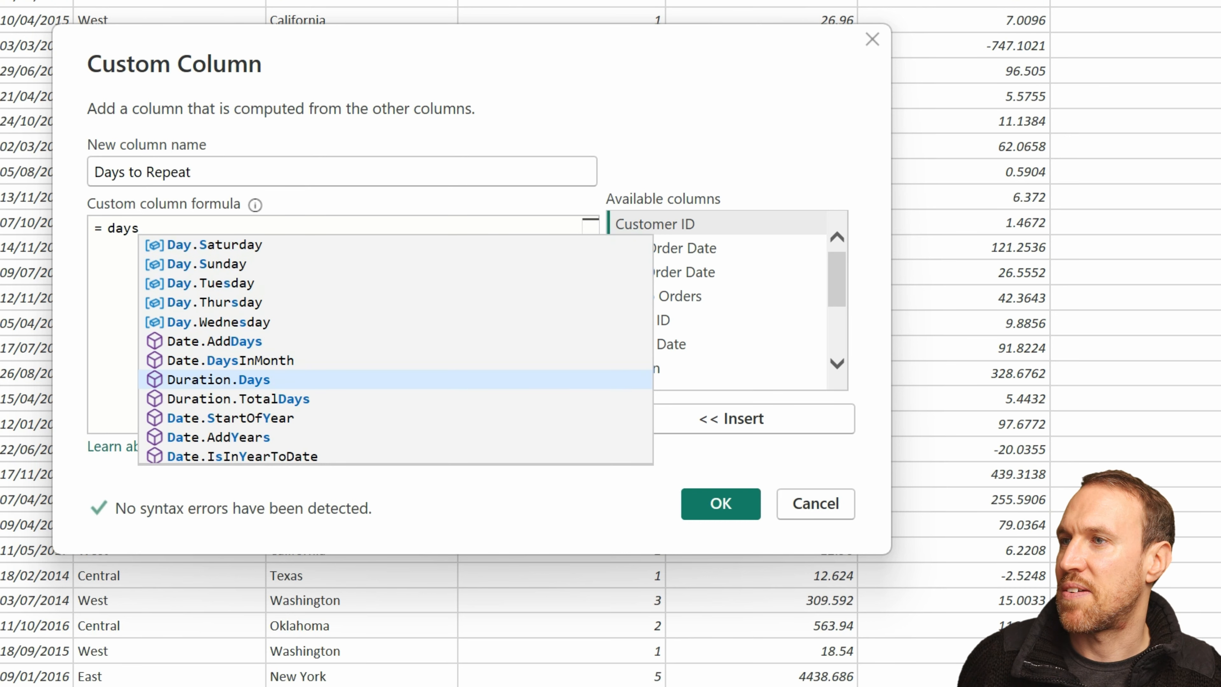
key("Tab")
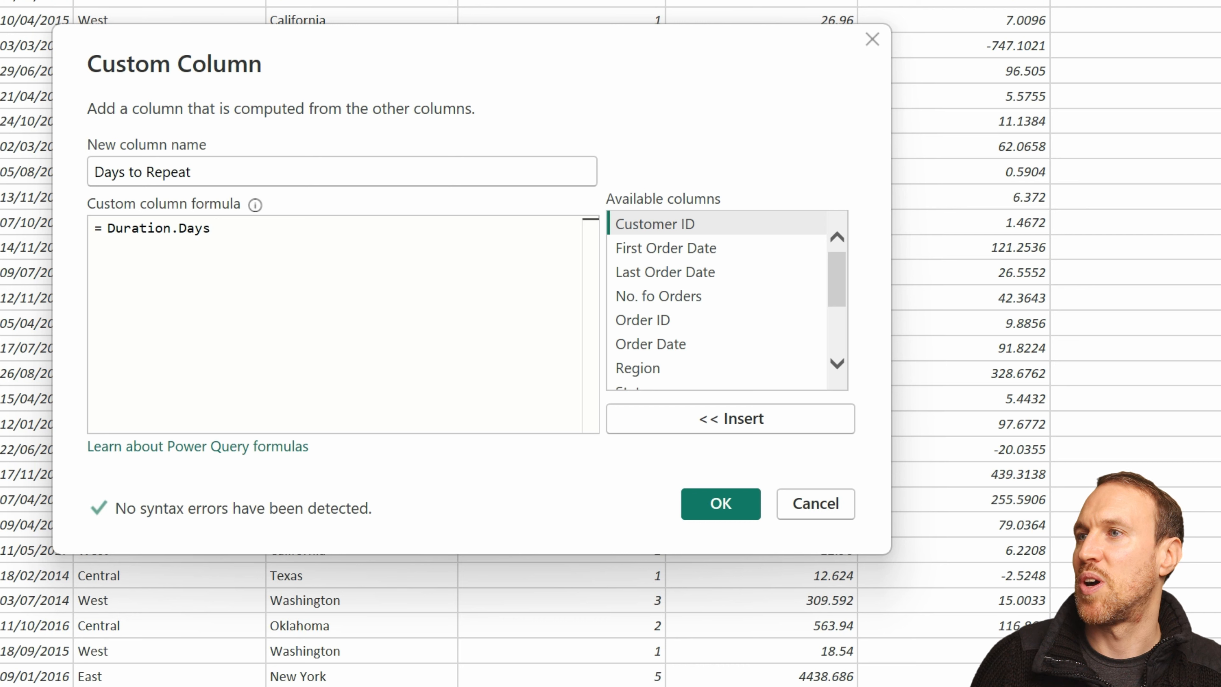
type("(")
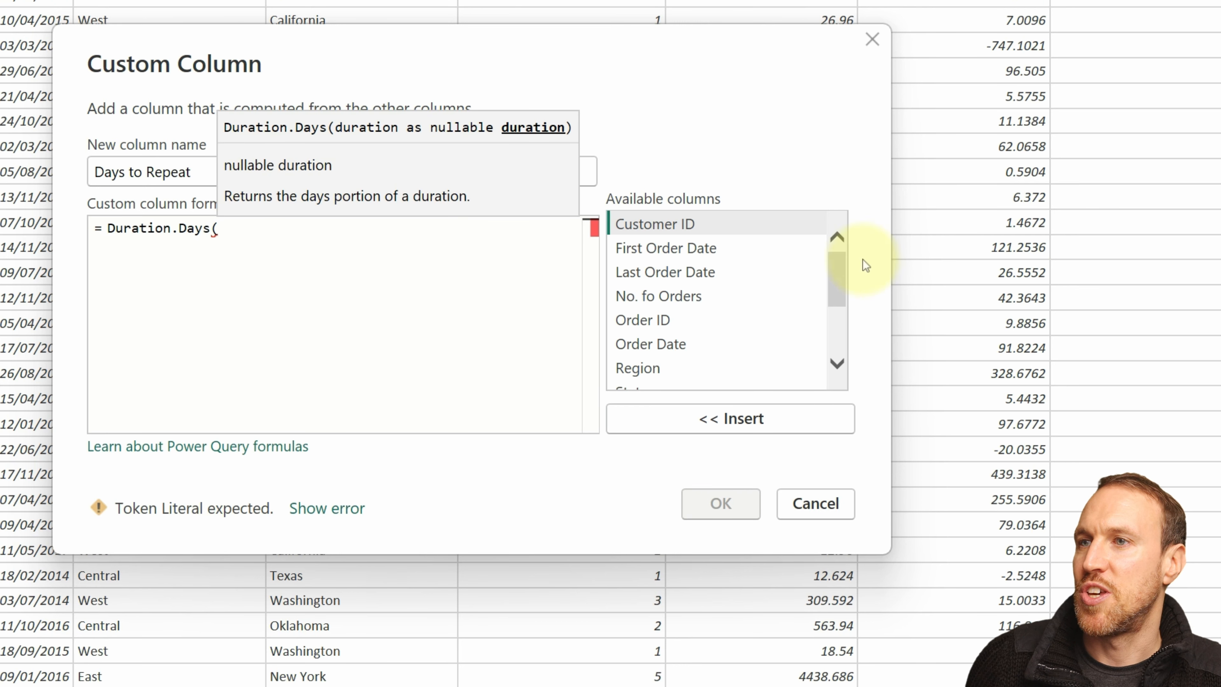
double_click(698, 353)
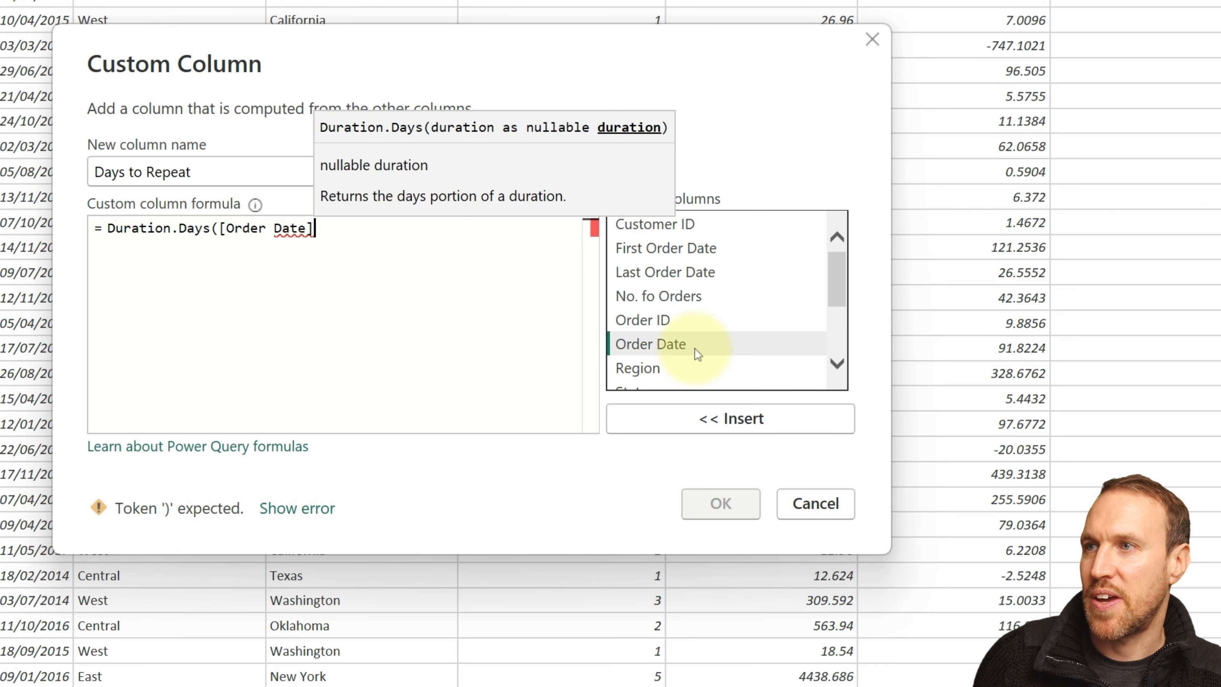
type("-")
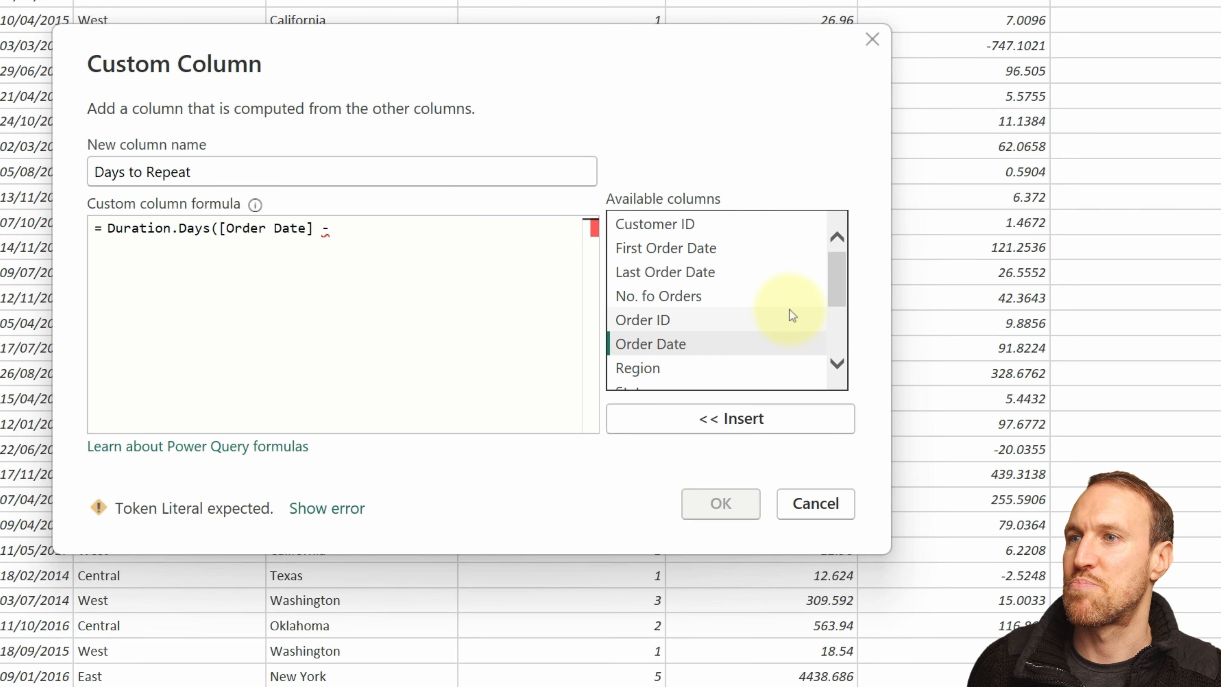
scroll(790, 311, "down", 2)
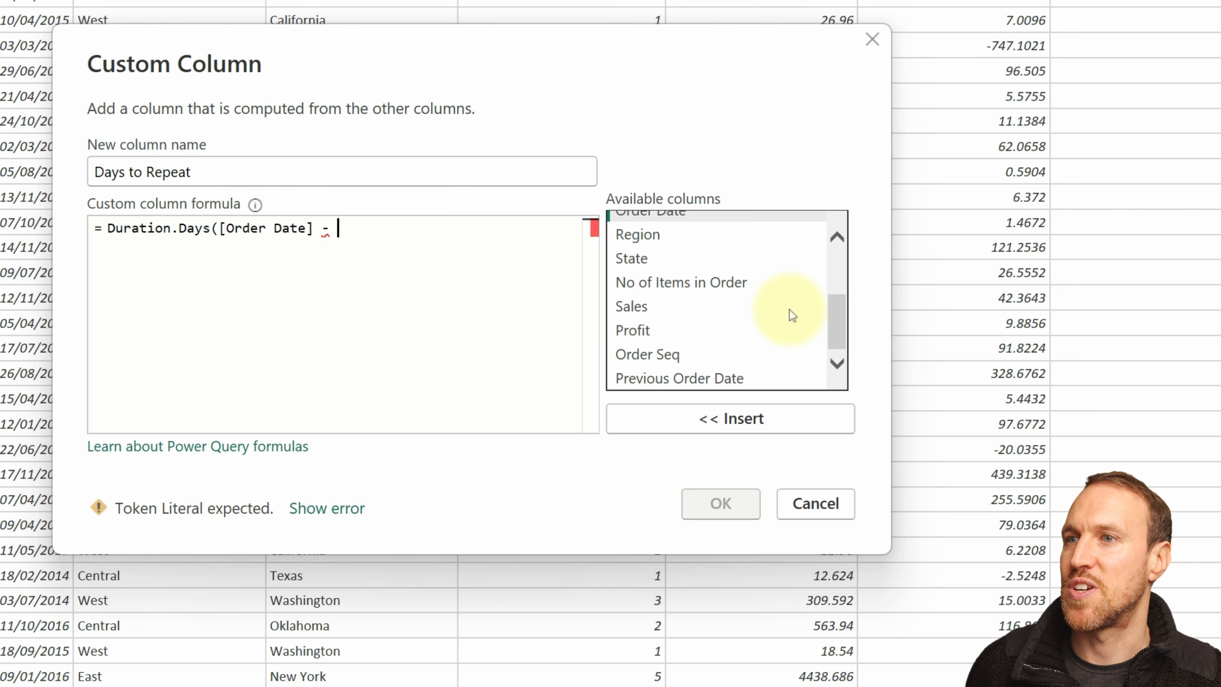
double_click(705, 377)
type(")")
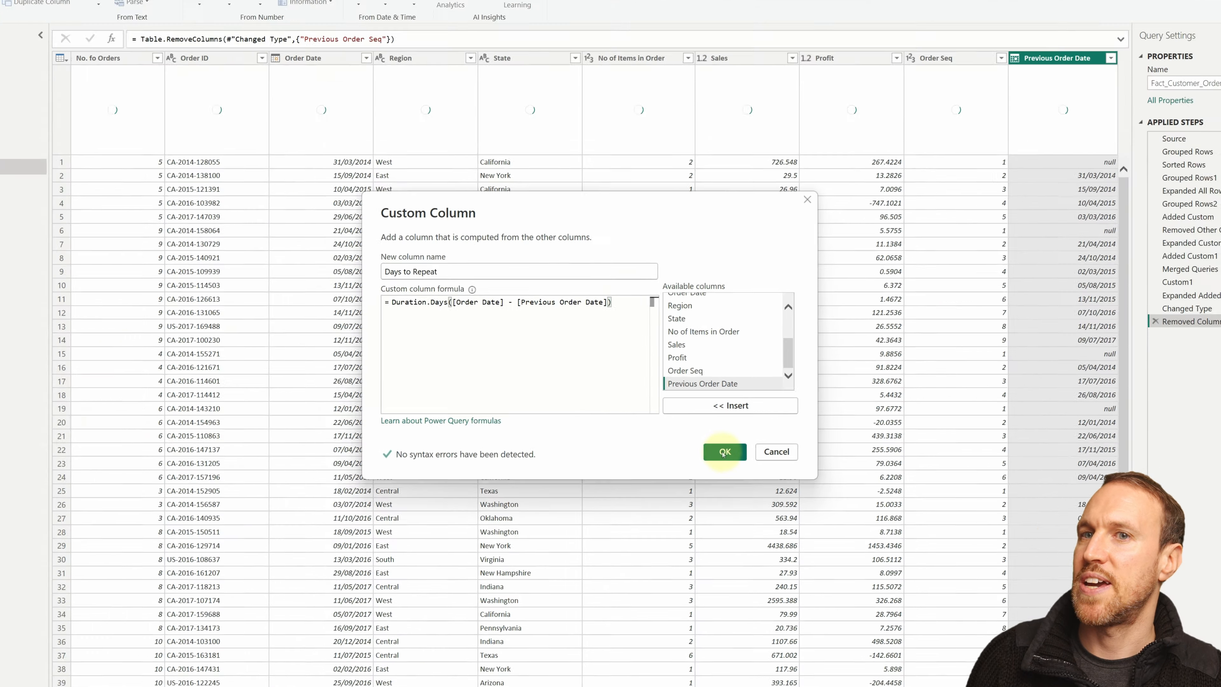
left_click(720, 503)
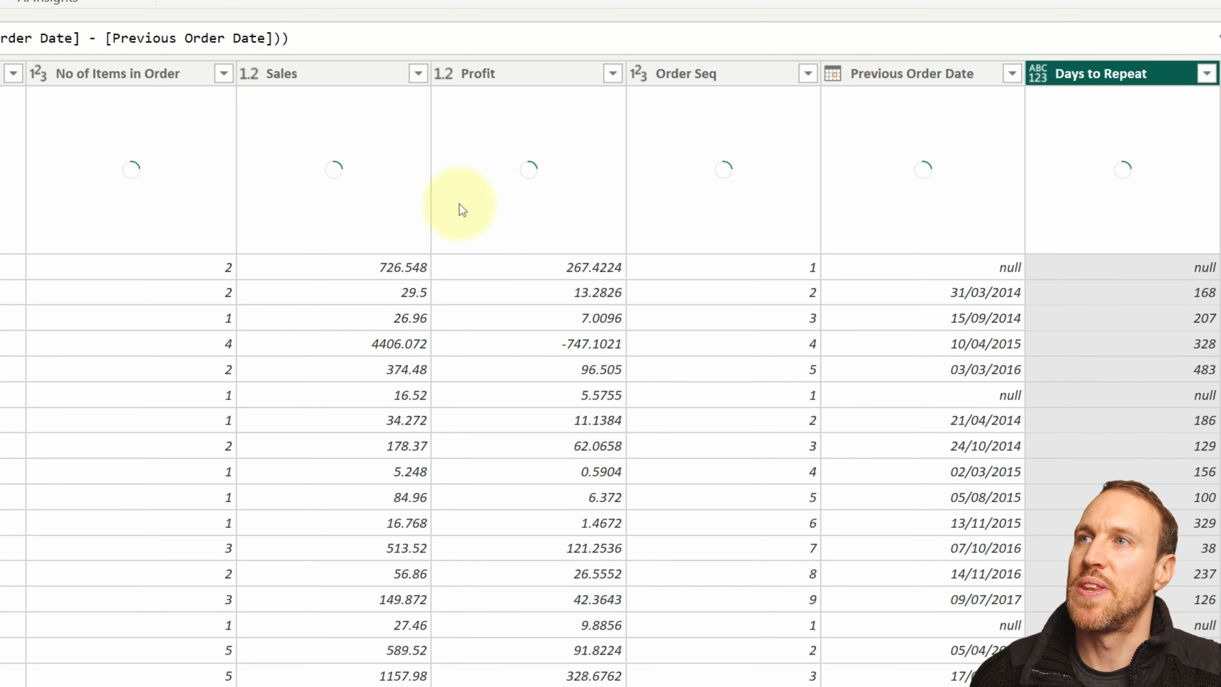
- Append Int64.Type as the column type argument in the Days to Repeat step's Table.AddColumn formula
left_click(286, 38)
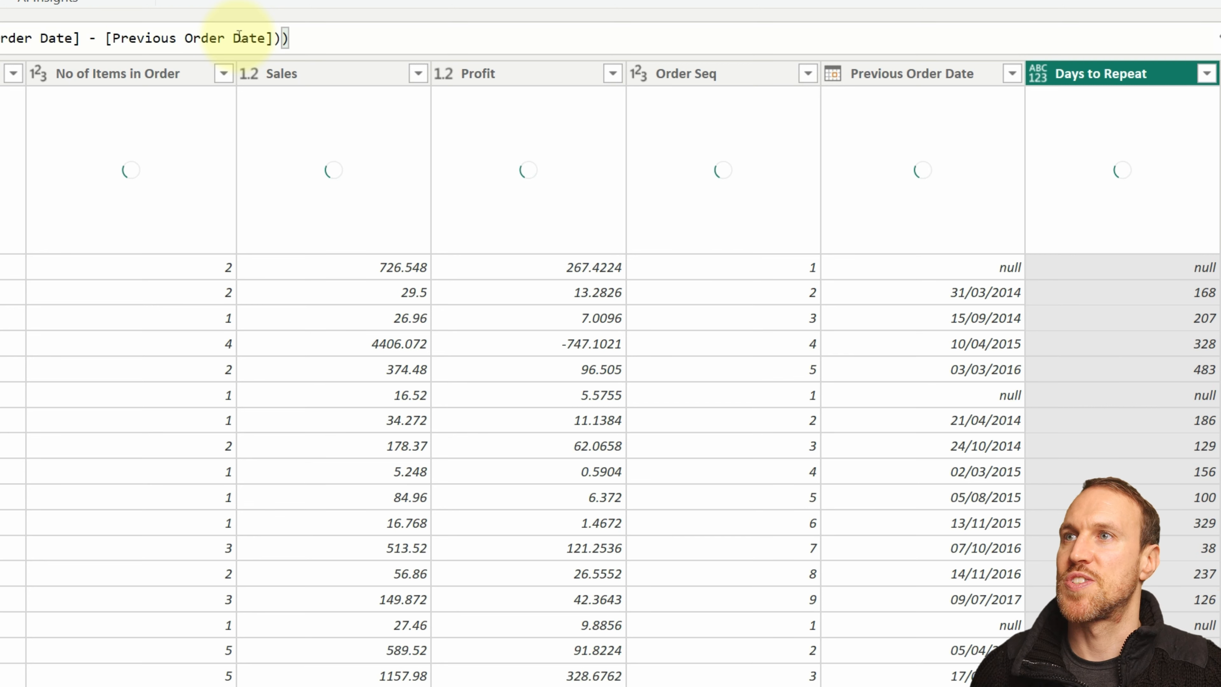
type(",")
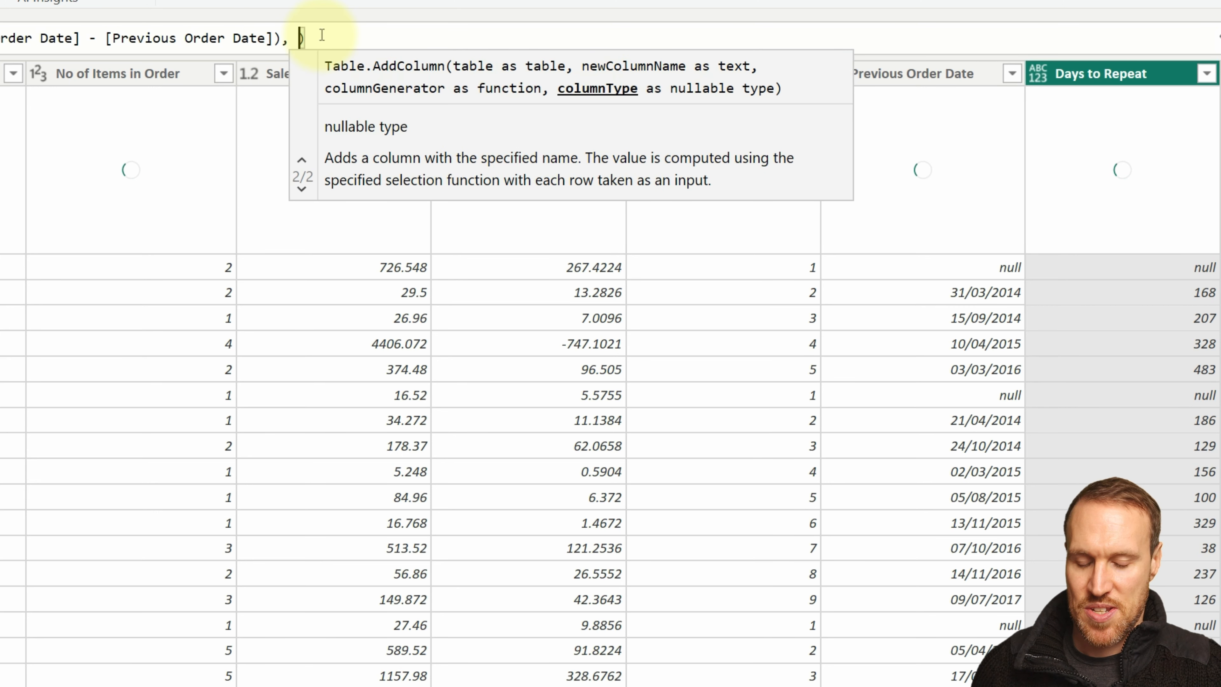
type(" int")
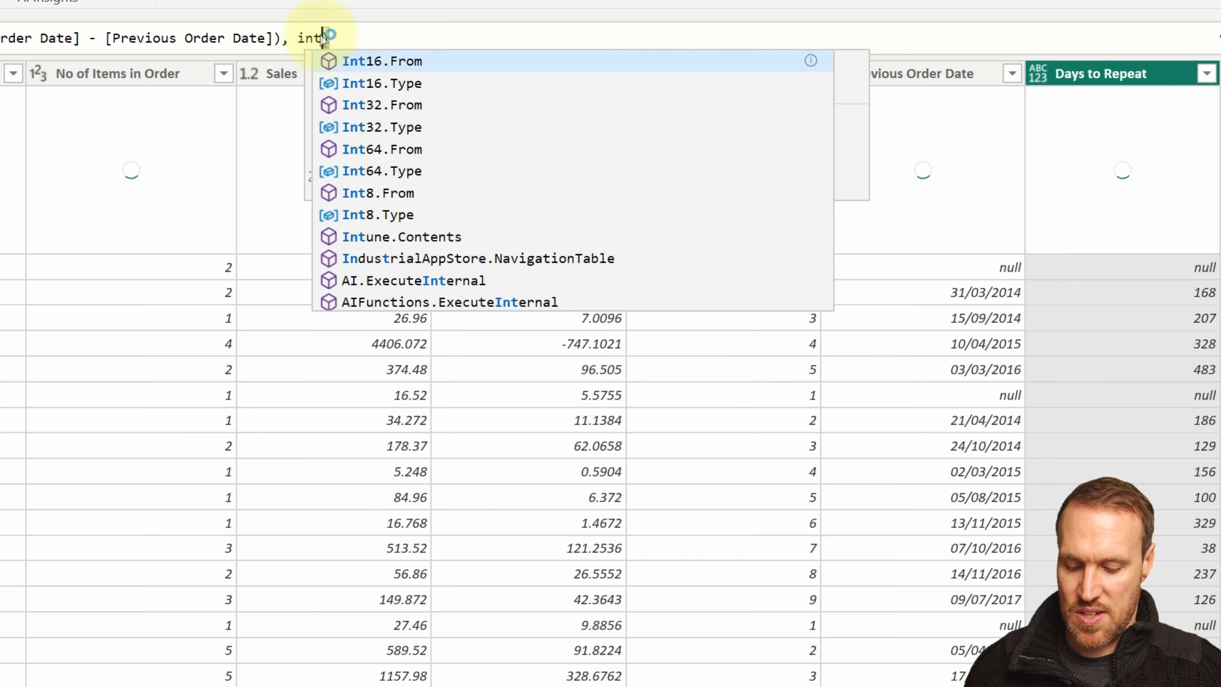
type("64")
key("Down")
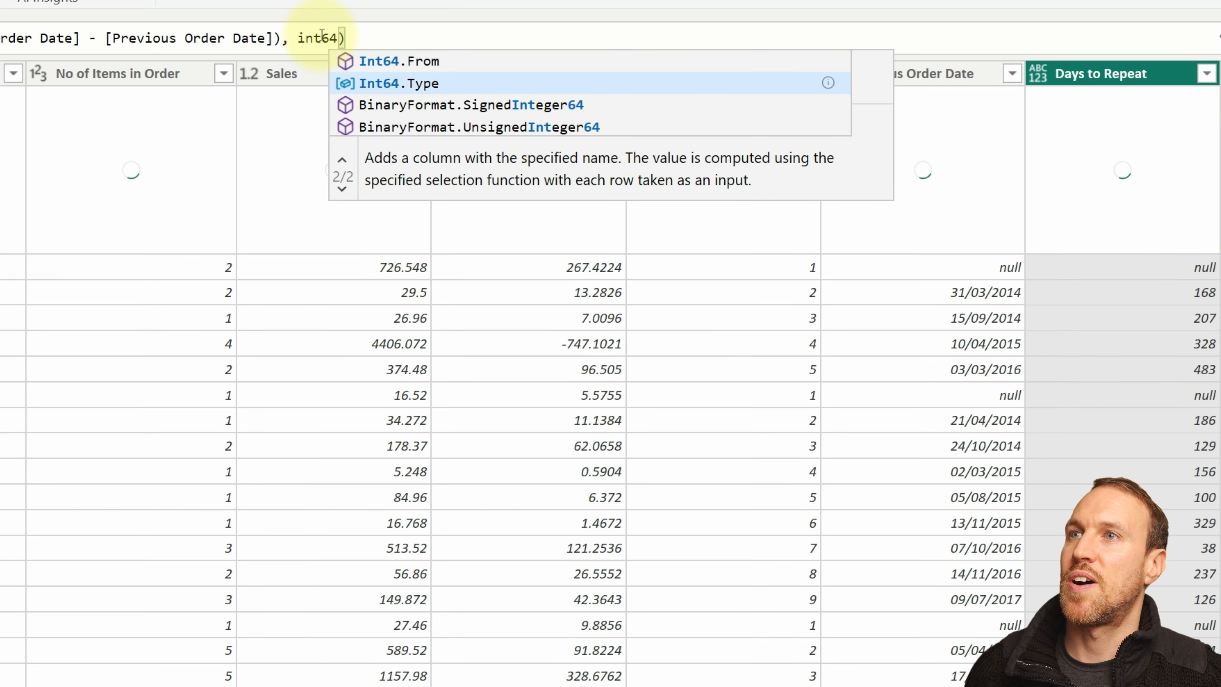
key("Tab")
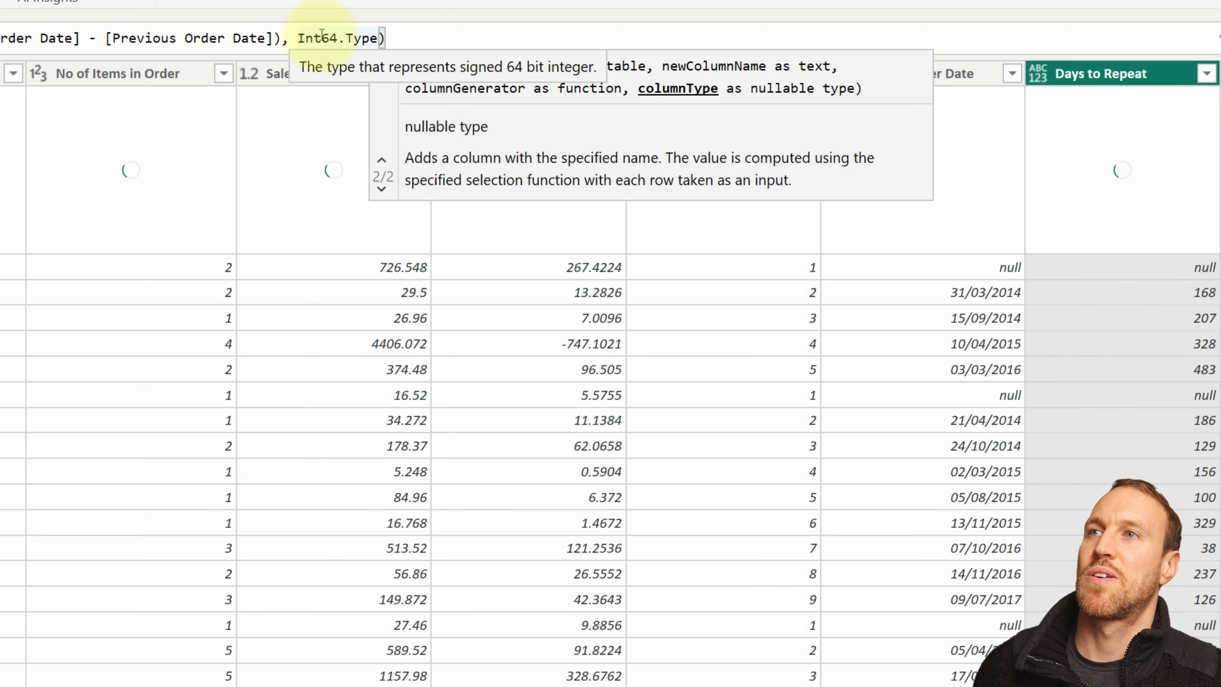
key("Return")
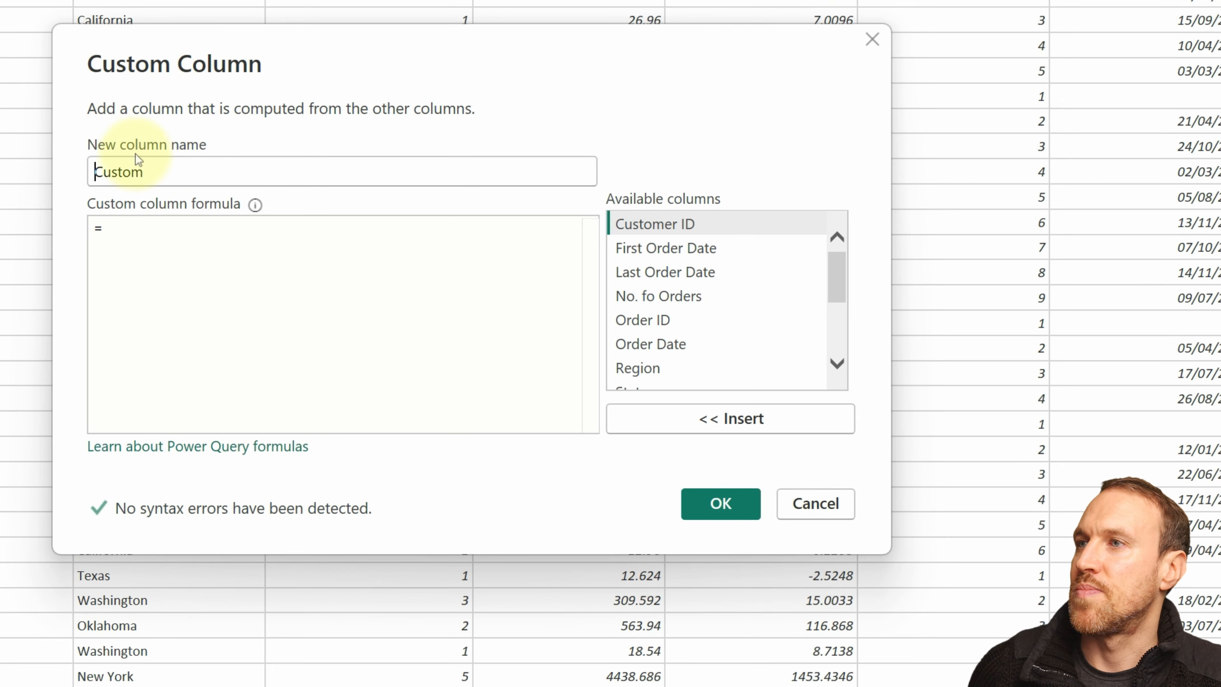
- Name the next custom column Days to Repeat Since First Order
left_click_drag(144, 166, 52, 162)
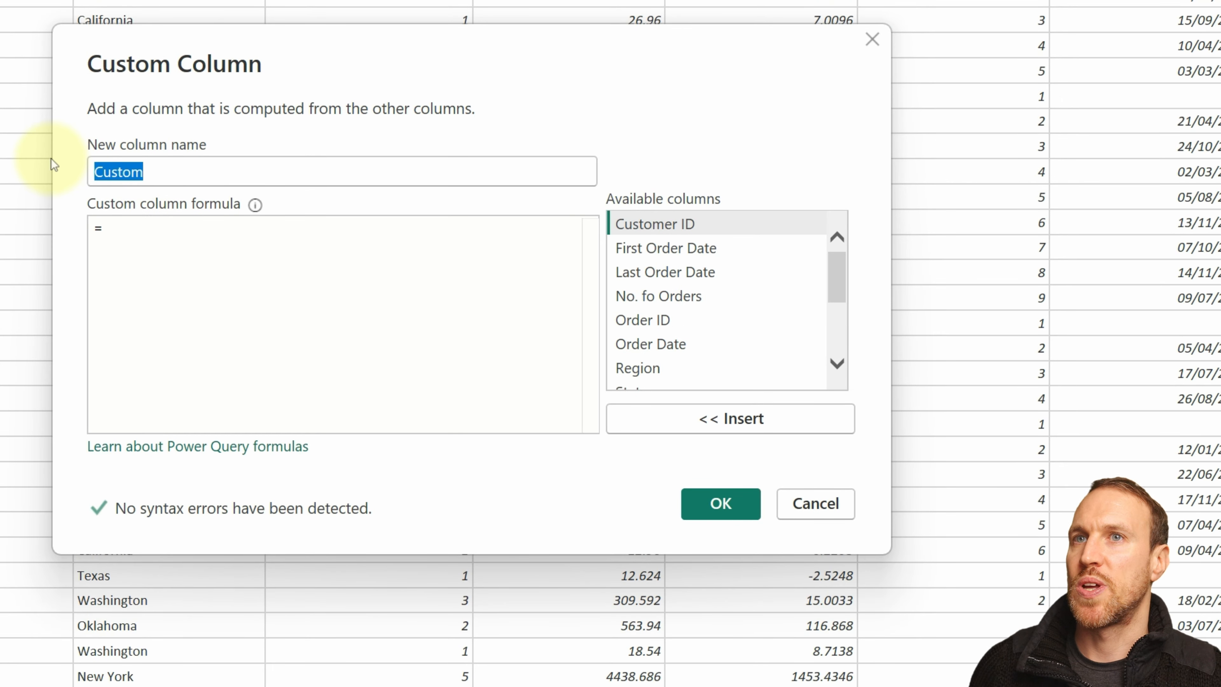
type("Days to repeat")
key("Left")
key("Left")
key("Left")
key("Left")
key("Left")
key("BackSpace")
type("R")
key("End")
type("Since First Order")
- Add the Days to Repeat Since First Order column with the formula = Duration.Days([Order Date] - [First Order Date])
left_click(298, 255)
type("days")
key("Tab")
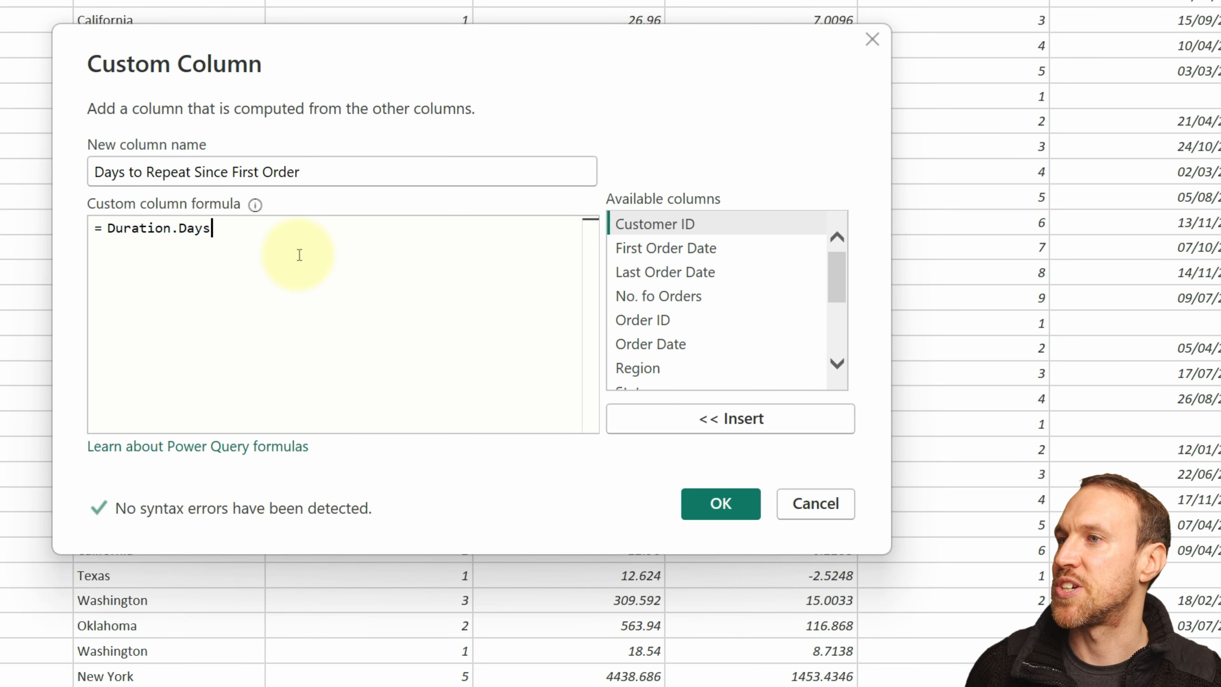
type("(")
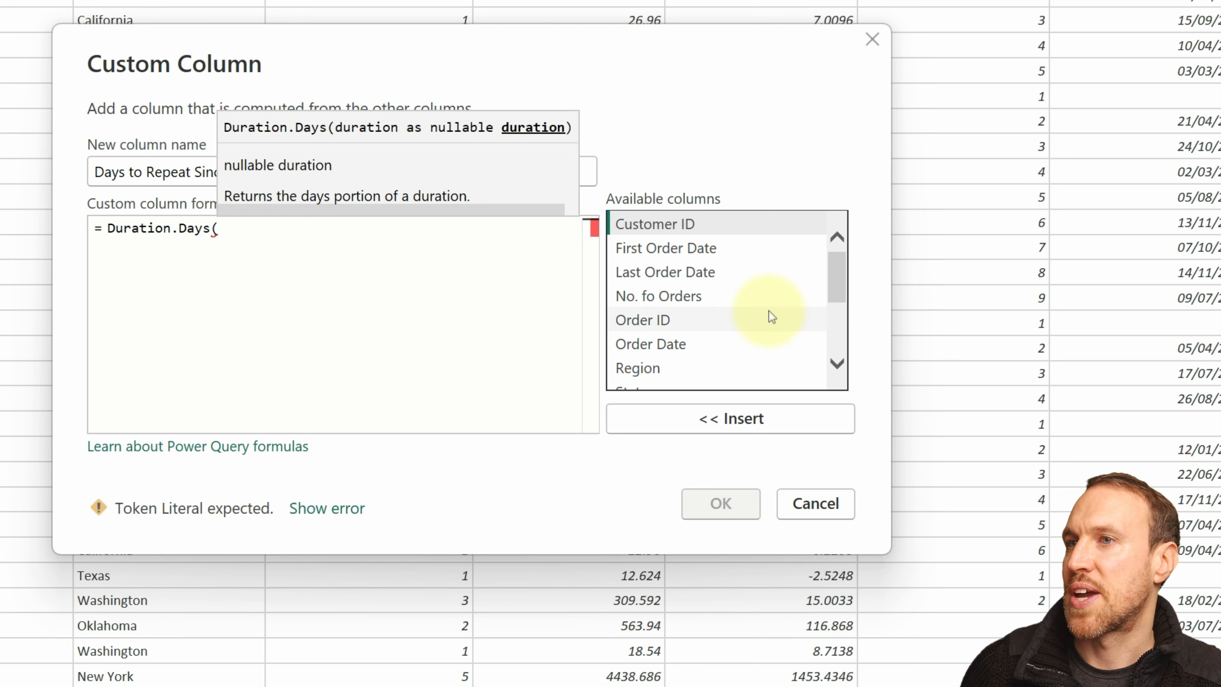
double_click(741, 354)
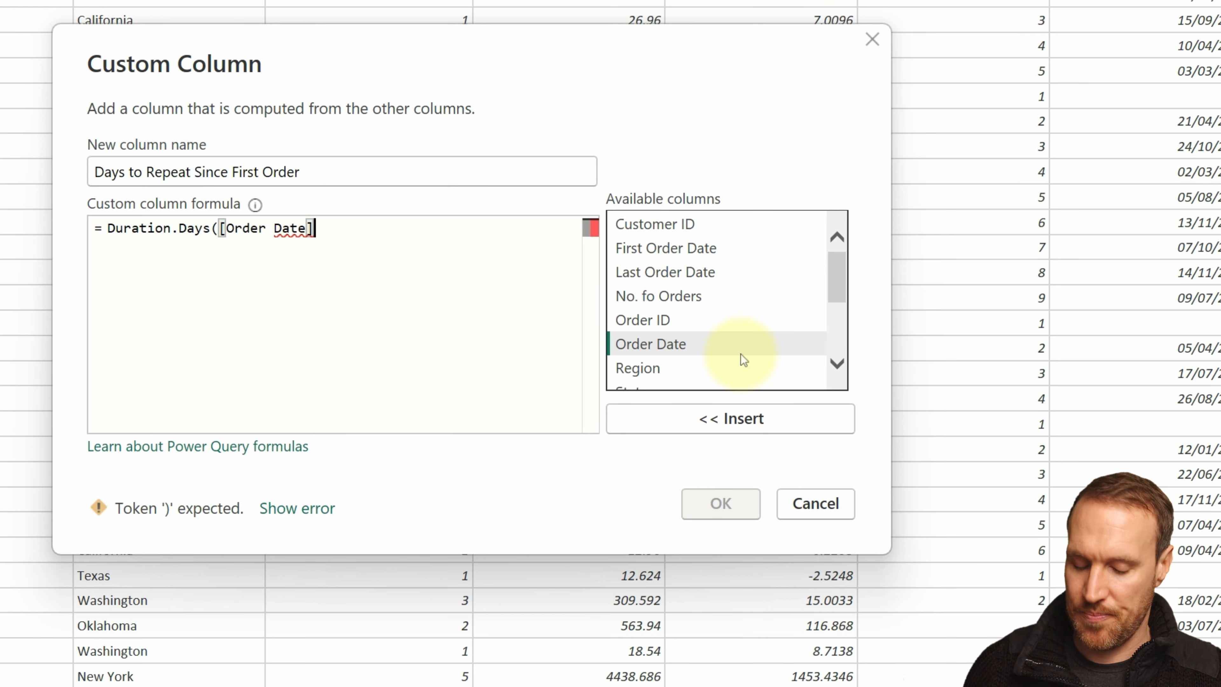
type("-")
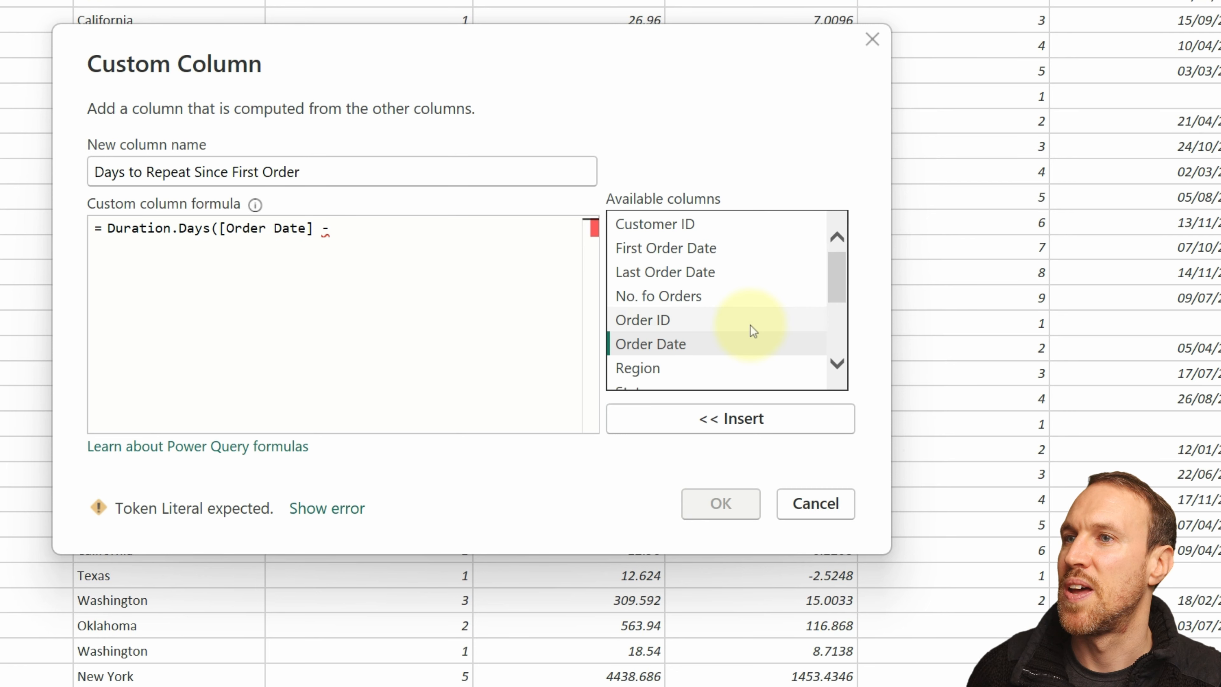
double_click(709, 251)
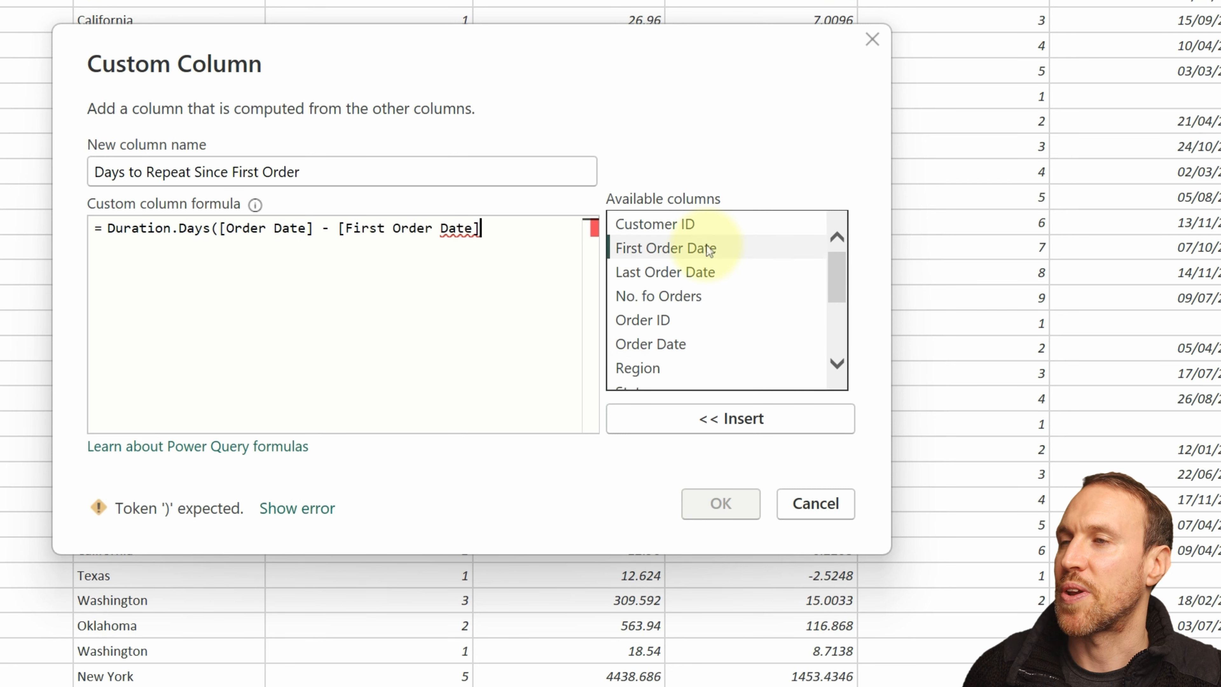
type(")")
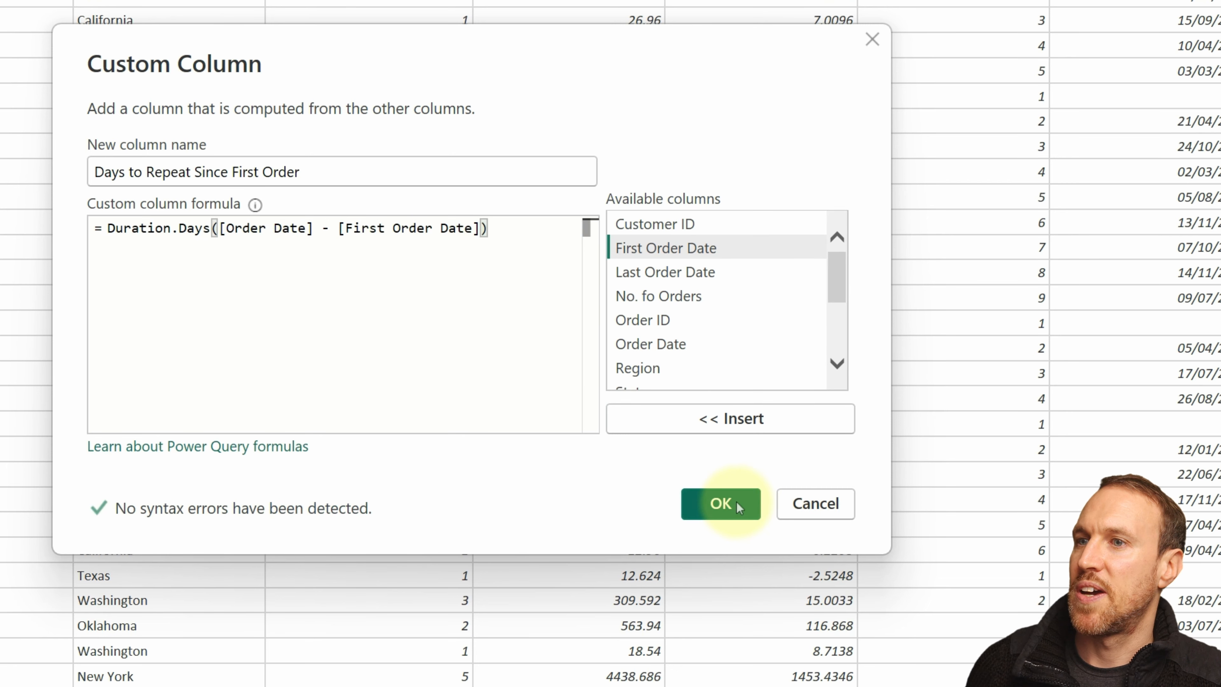
left_click(716, 503)
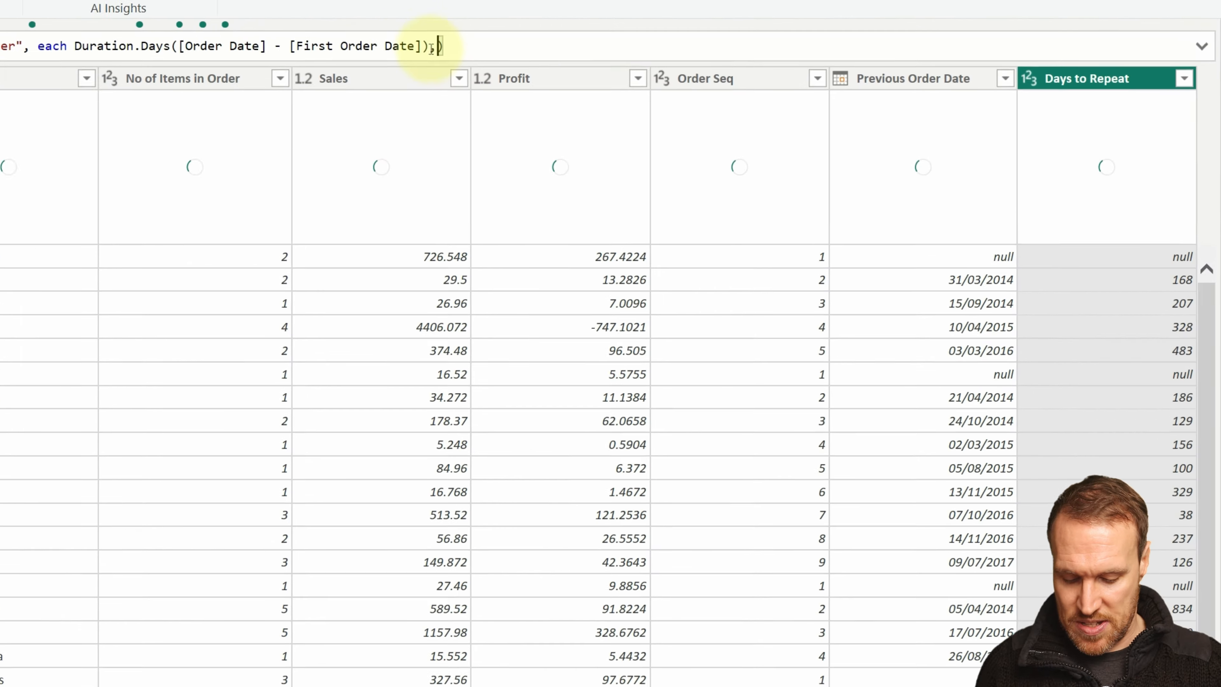
- Append Int64.Type as the column type argument in the Days to Repeat Since First Order step's formula
type(", i")
type("nt64.Type")
key("Return")
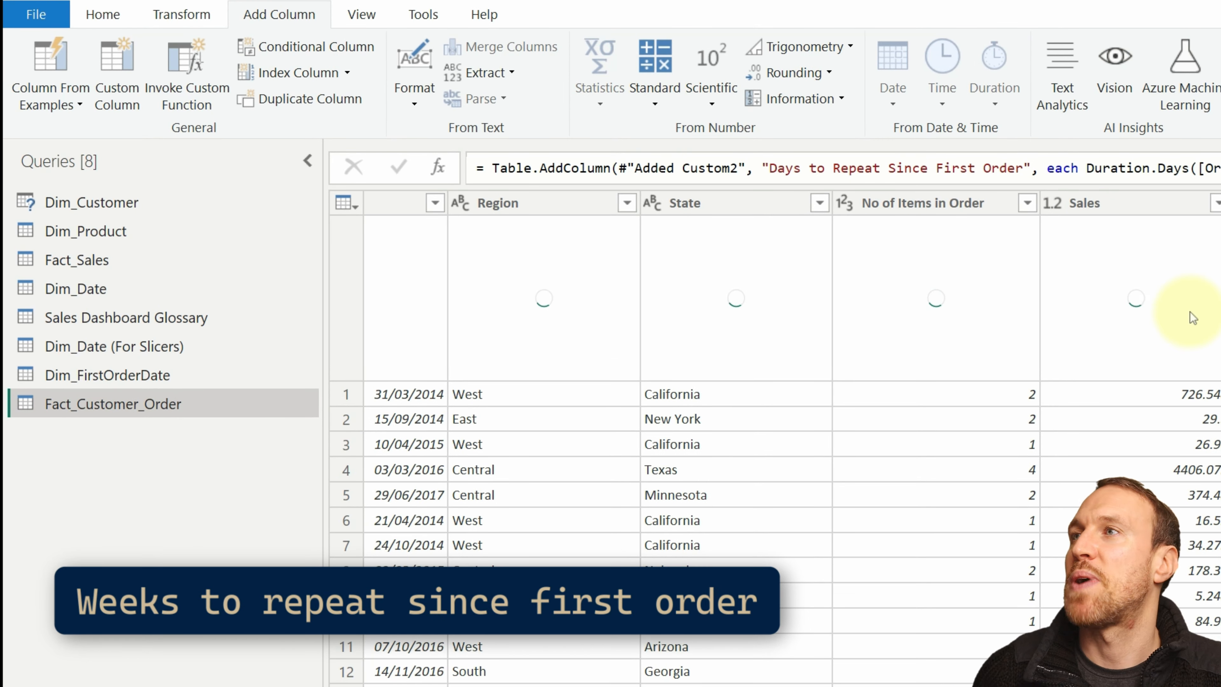
- Start a new custom column in Fact_Customer_Order and name it Weeks to Repeat Since First Order
left_click(117, 72)
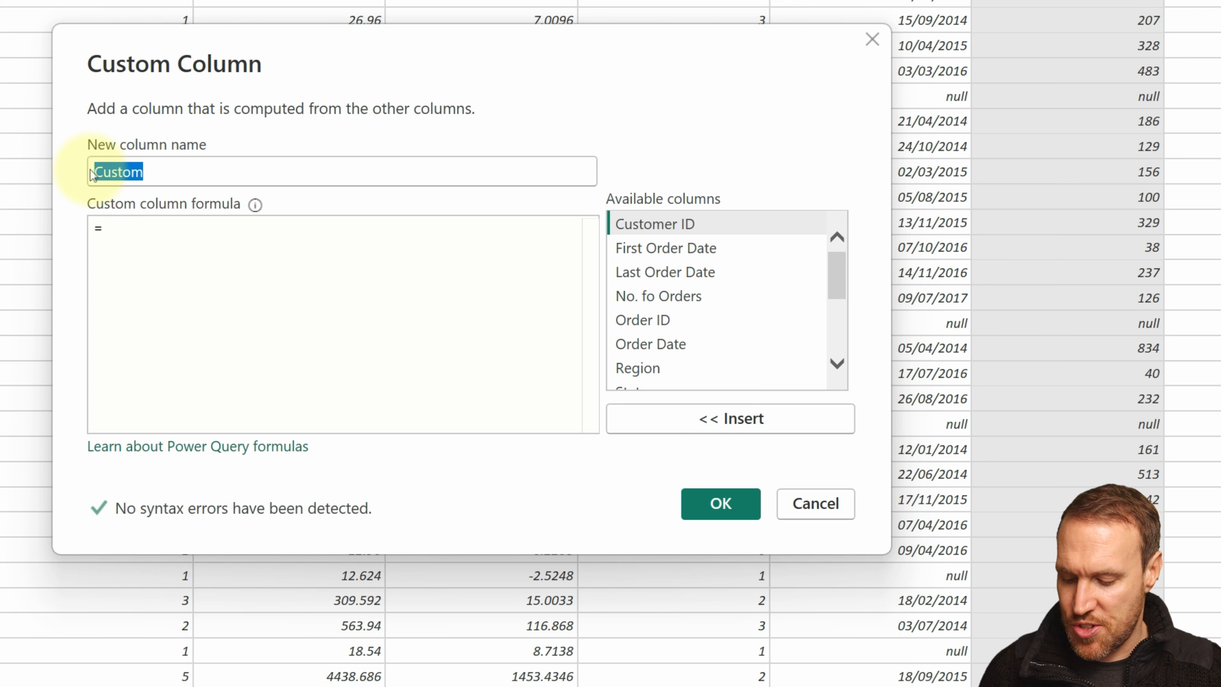
type("Weeke")
key("BackSpace")
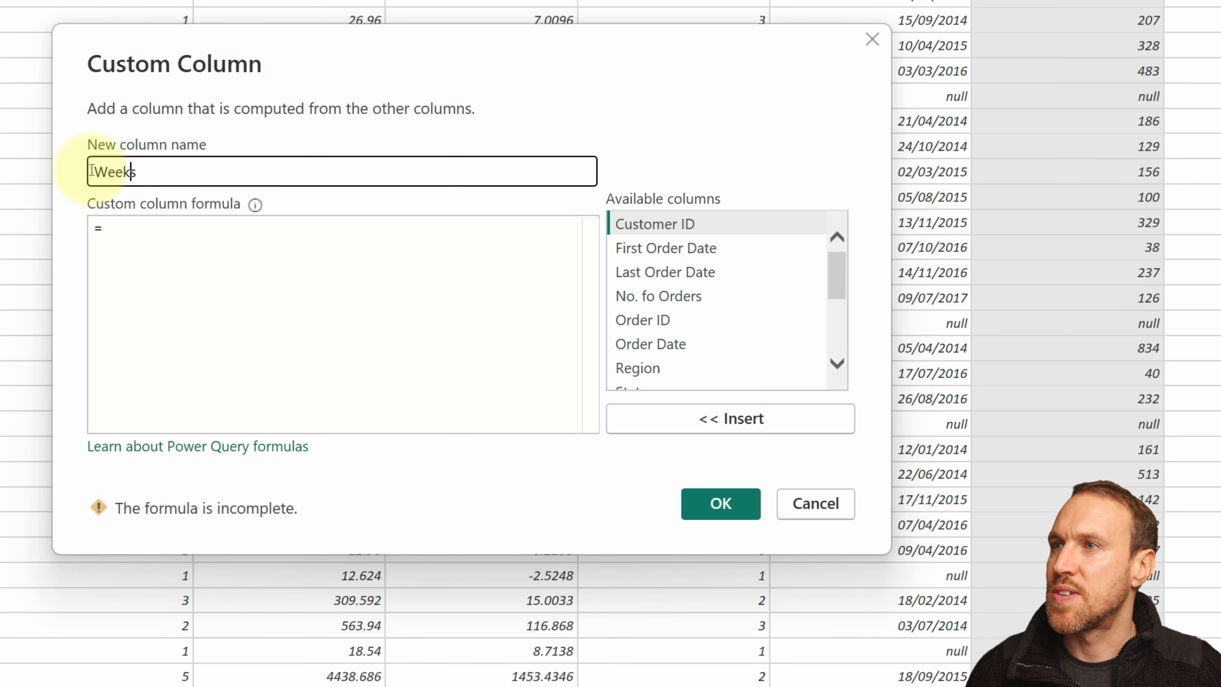
type("s to repater")
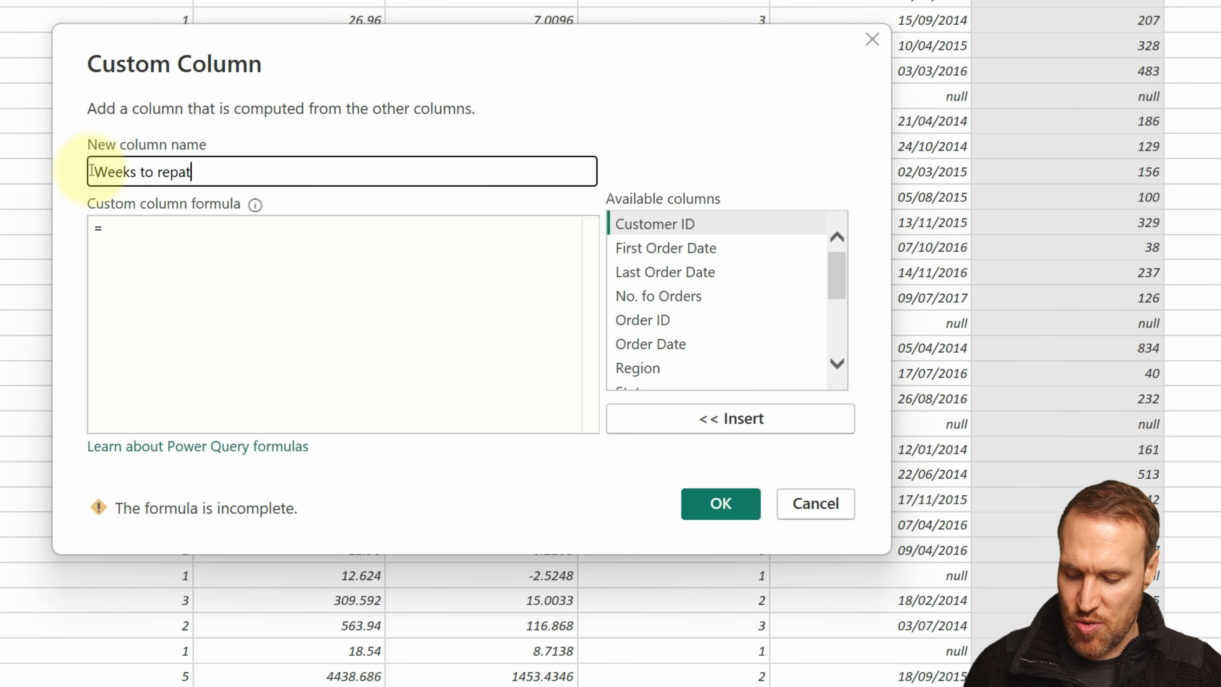
key("BackSpace")
key("BackSpace")
key("BackSpace")
key("BackSpace")
key("BackSpace")
key("BackSpace")
key("BackSpace")
type("Repeat Sinc")
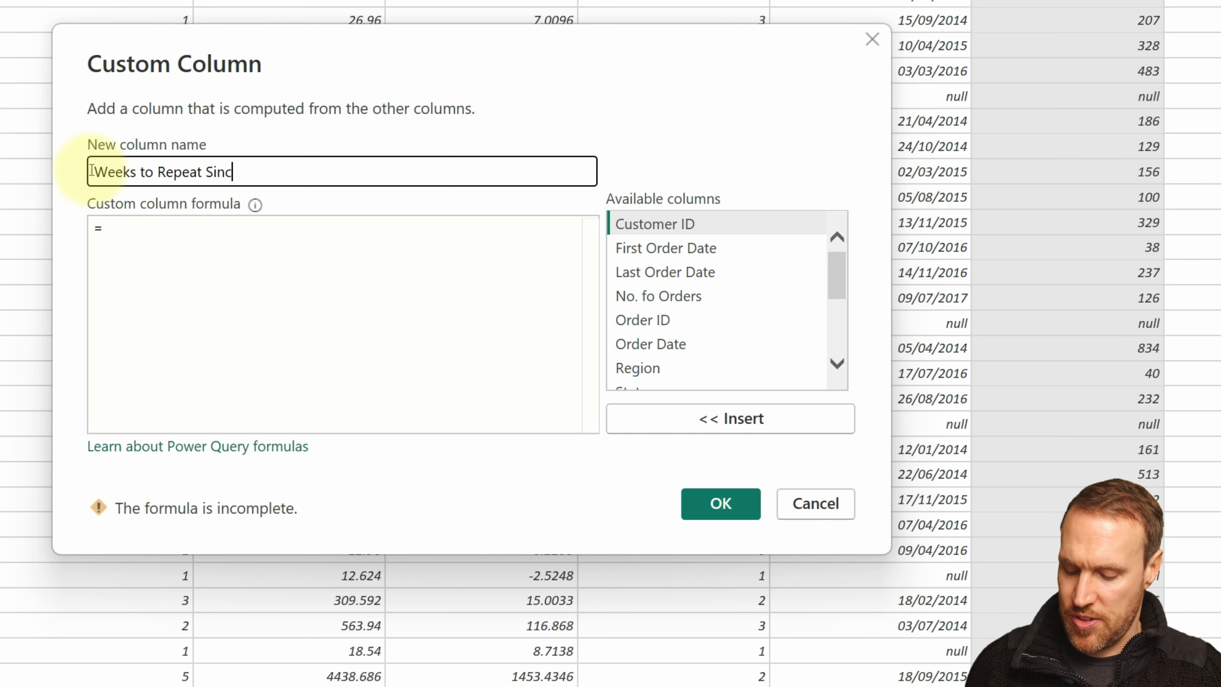
type("e First Or")
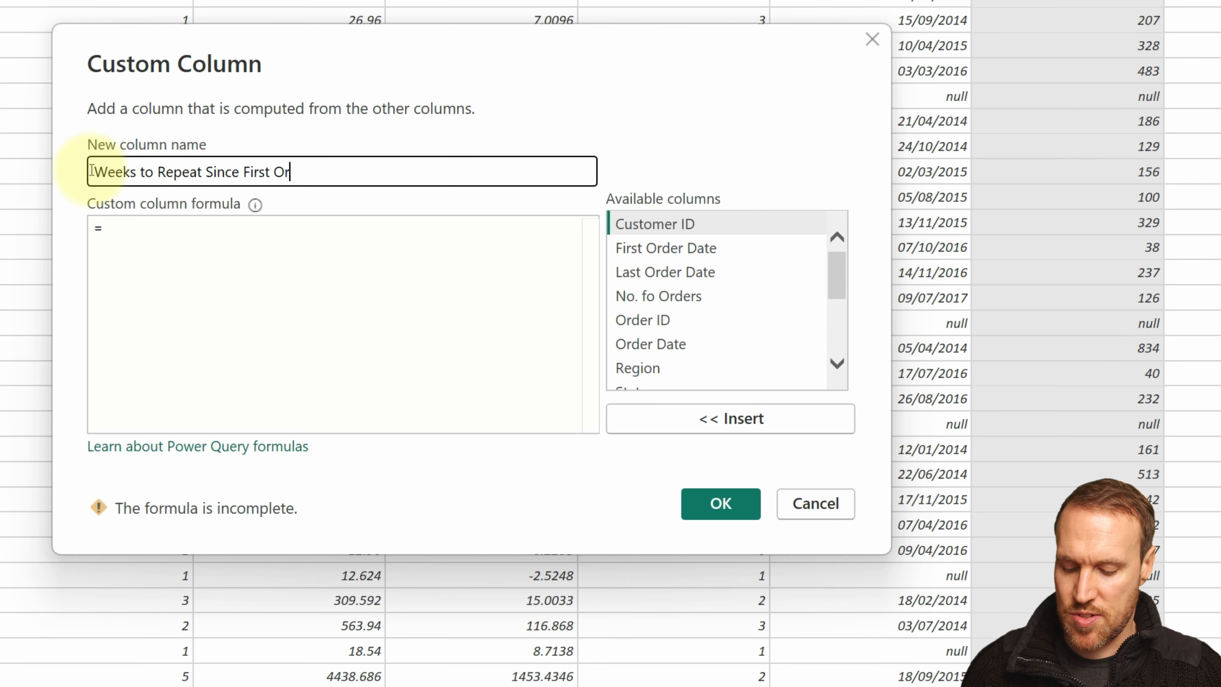
type("der")
- Add the Weeks to Repeat Since First Order column with the formula = [Days to Repeat Since First Order] / 7
scroll(696, 312, "down", 3)
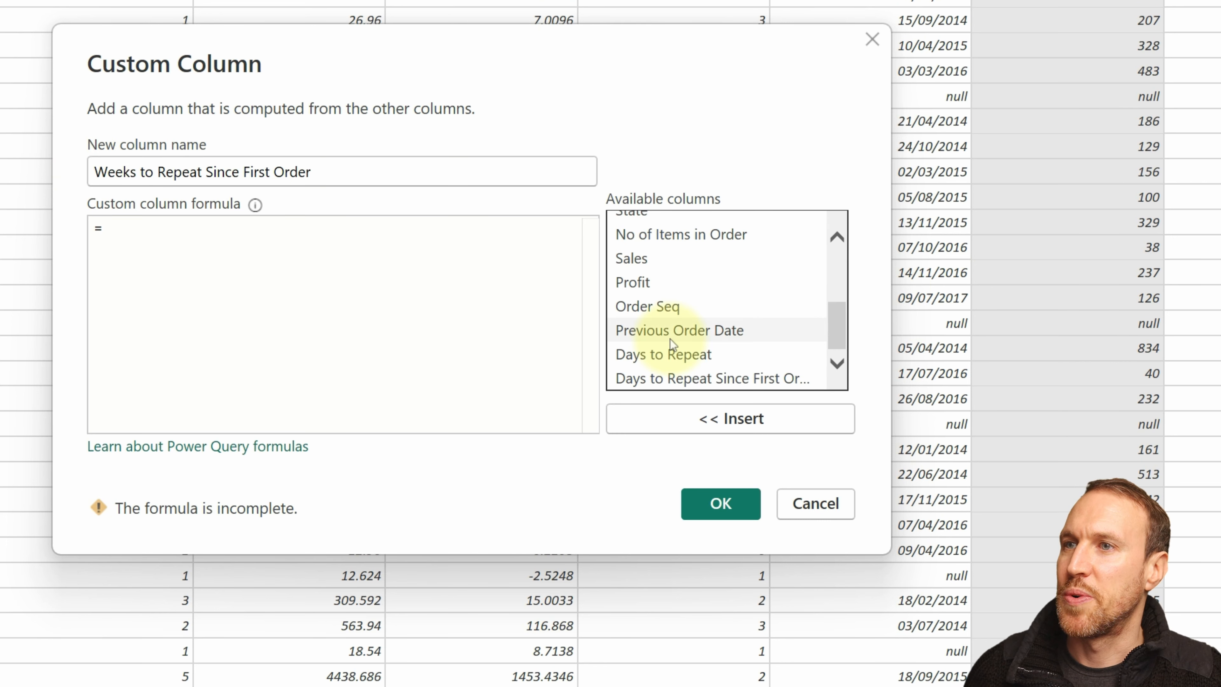
double_click(716, 377)
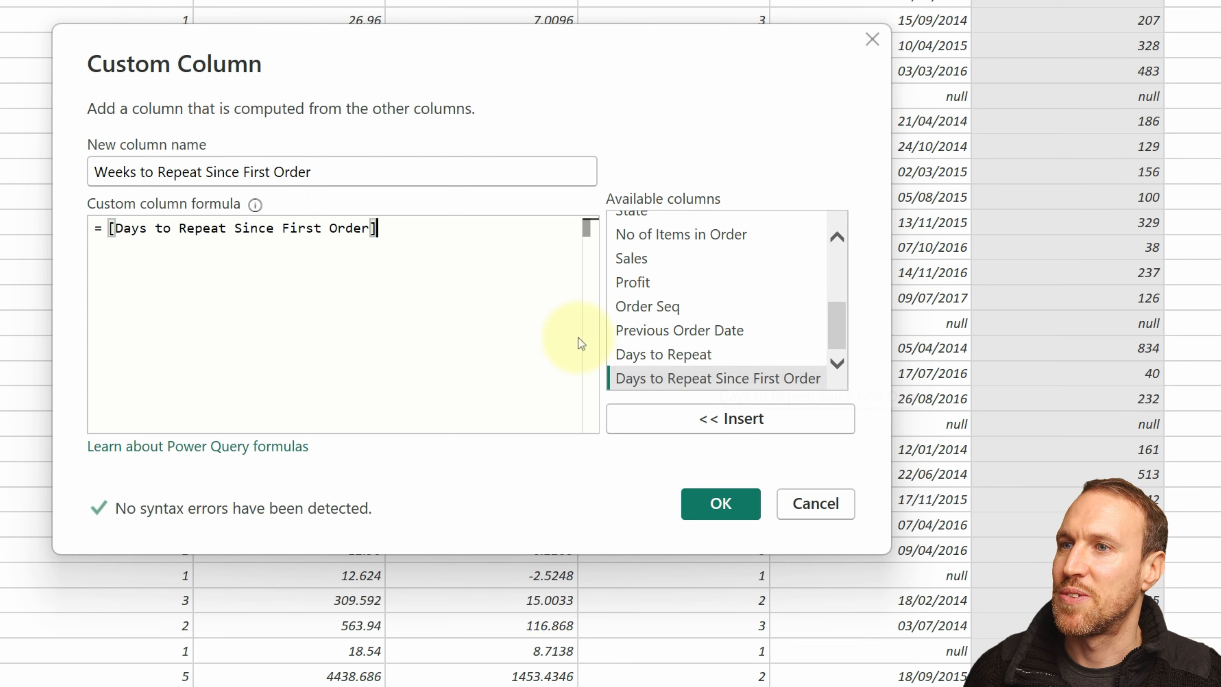
type("/ 7")
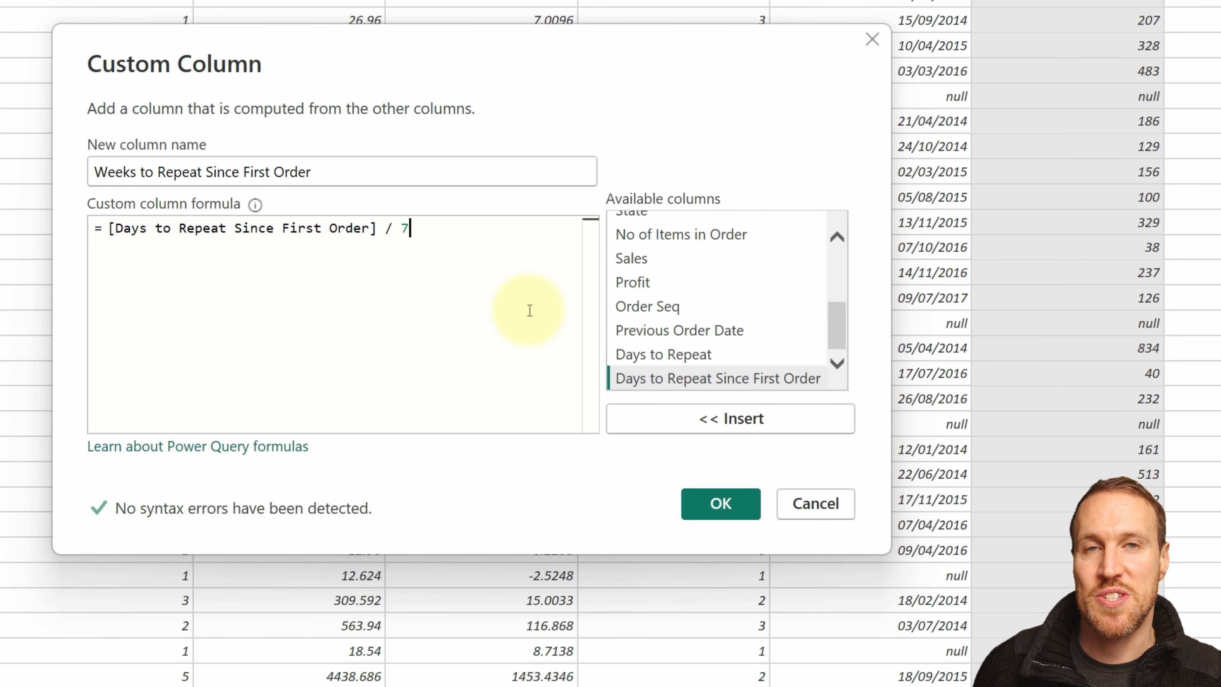
left_click(718, 503)
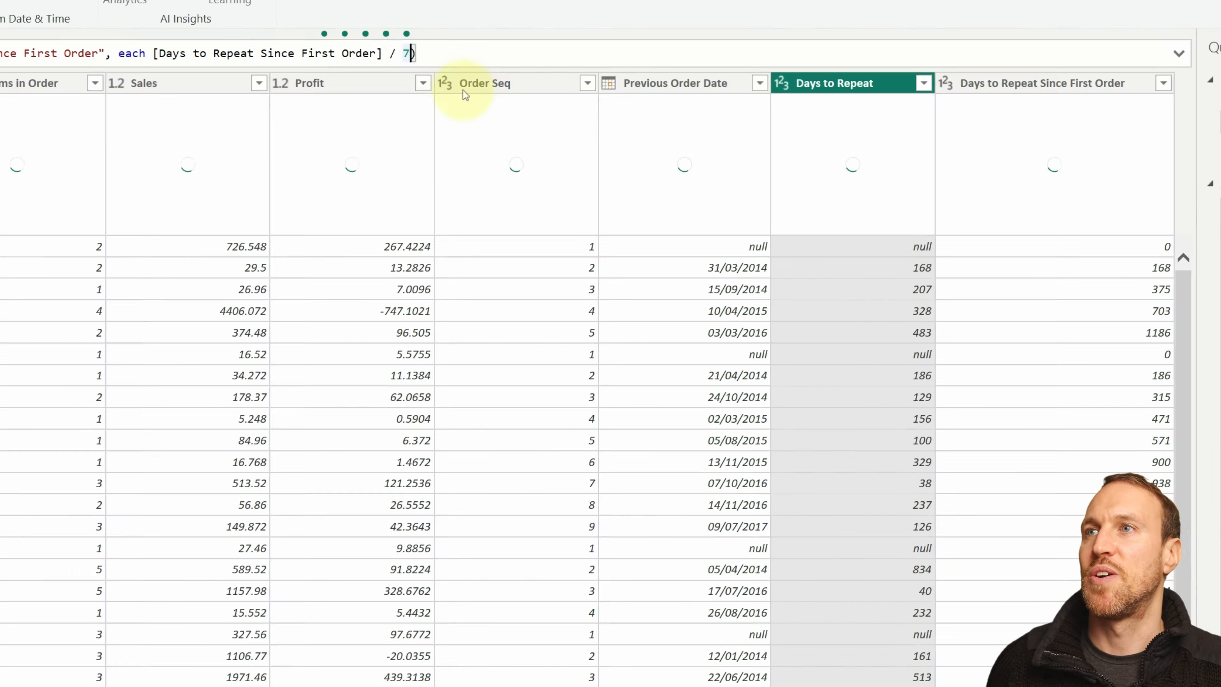
- Append type number as the column type argument in the Weeks to Repeat Since First Order step's formula
type(", ")
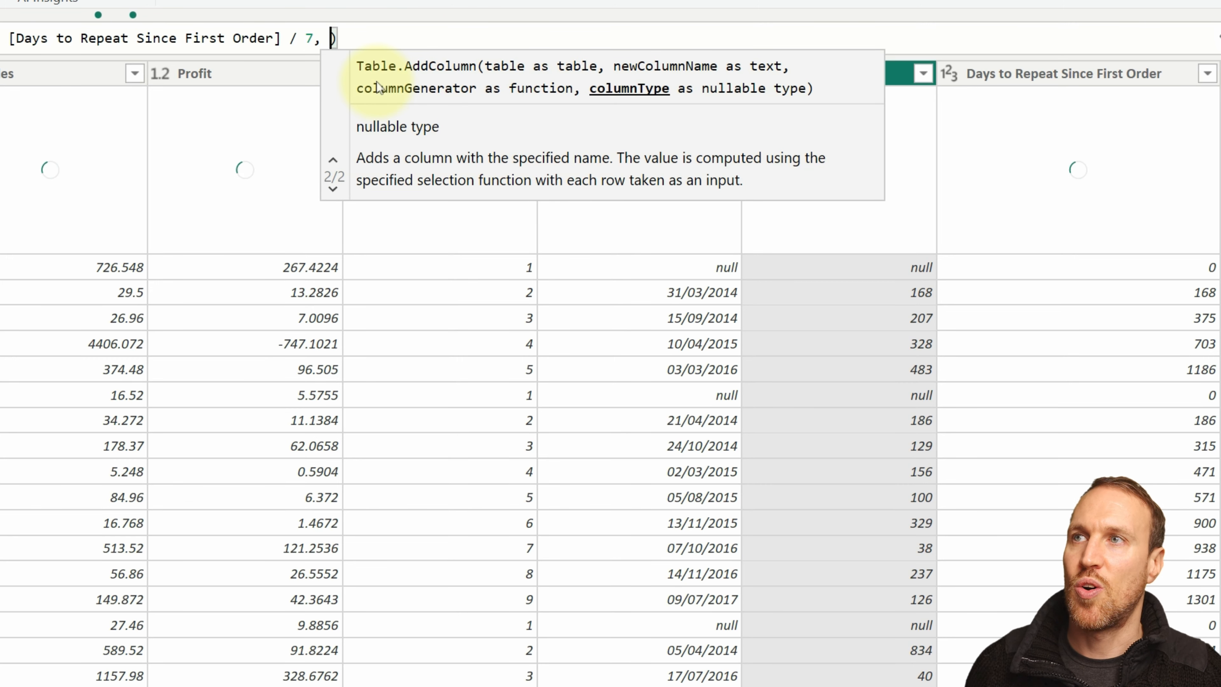
type("type num")
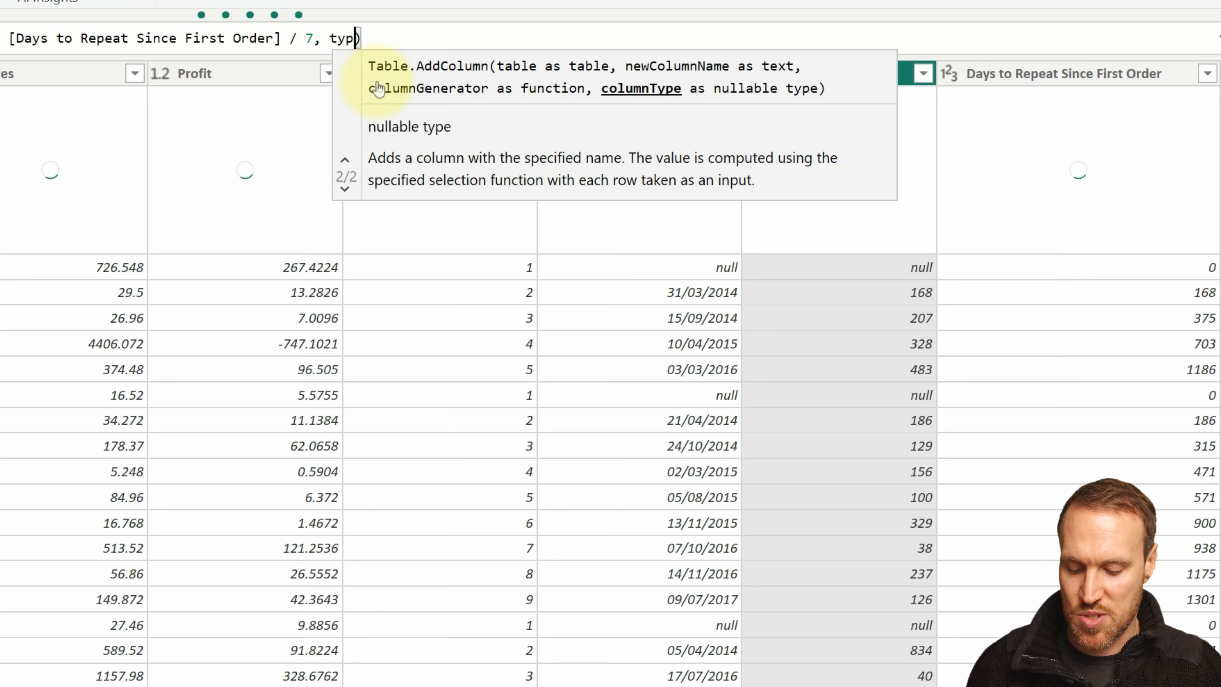
type("ber")
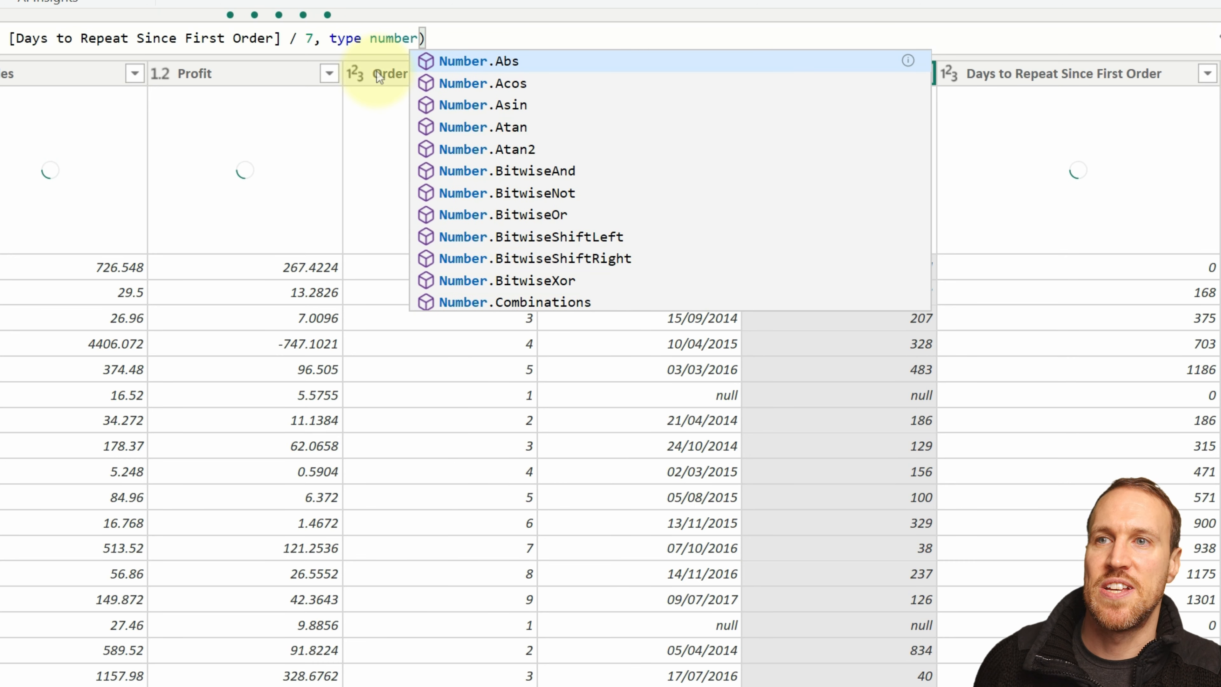
key("Escape")
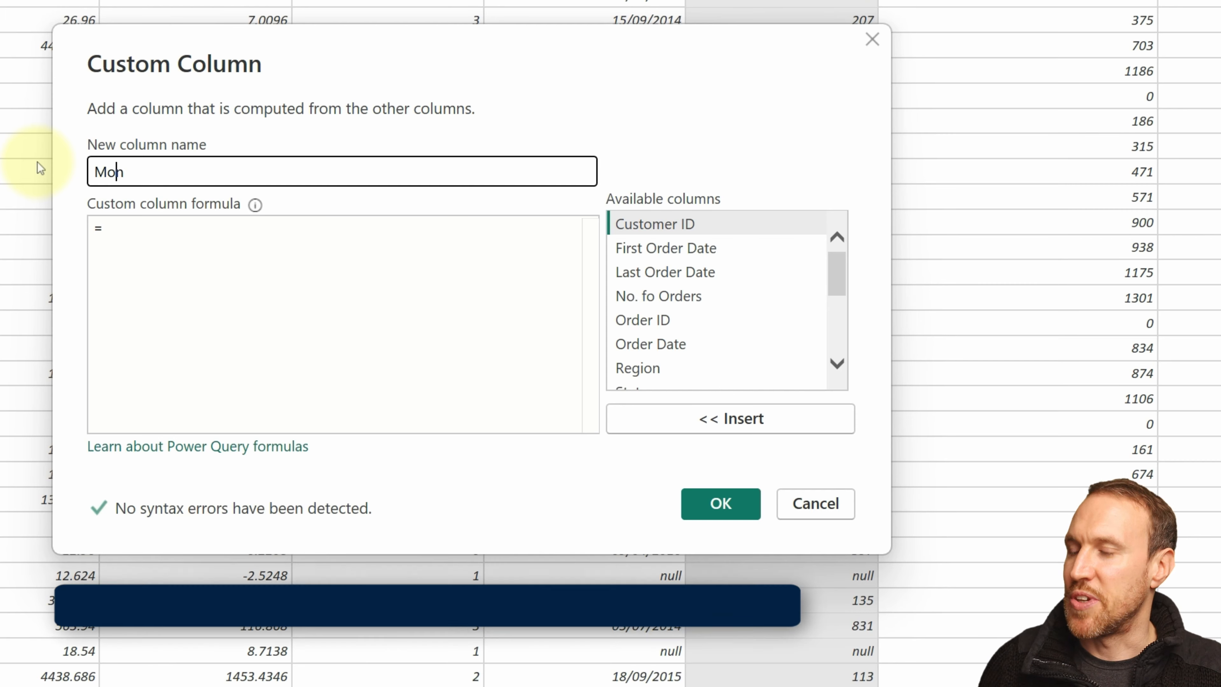
- Name the next custom column Months to Repeat Since First Order
type("nths to Repeat")
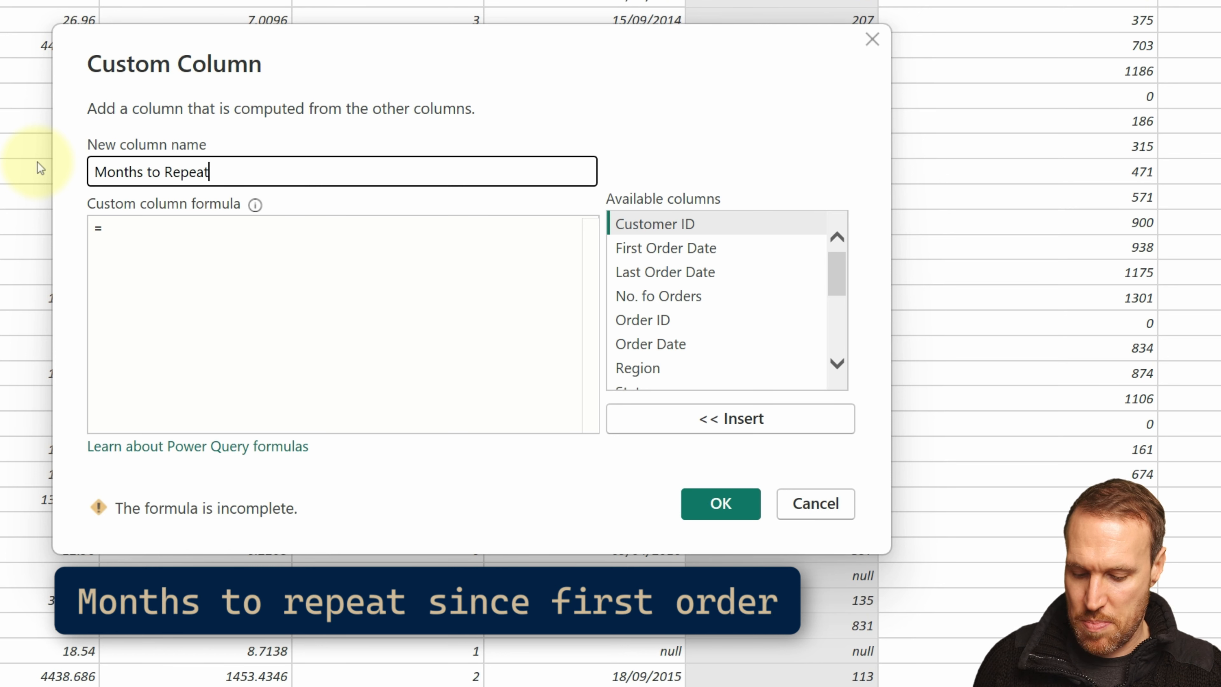
type(" Since First O")
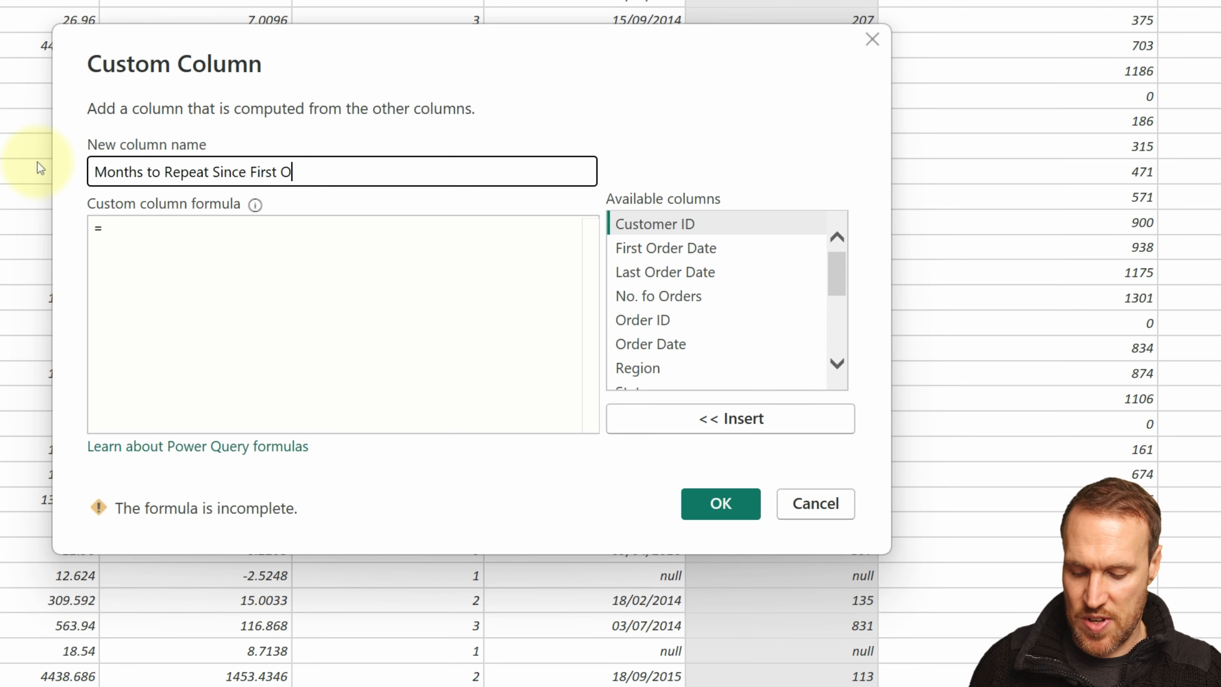
type("r")
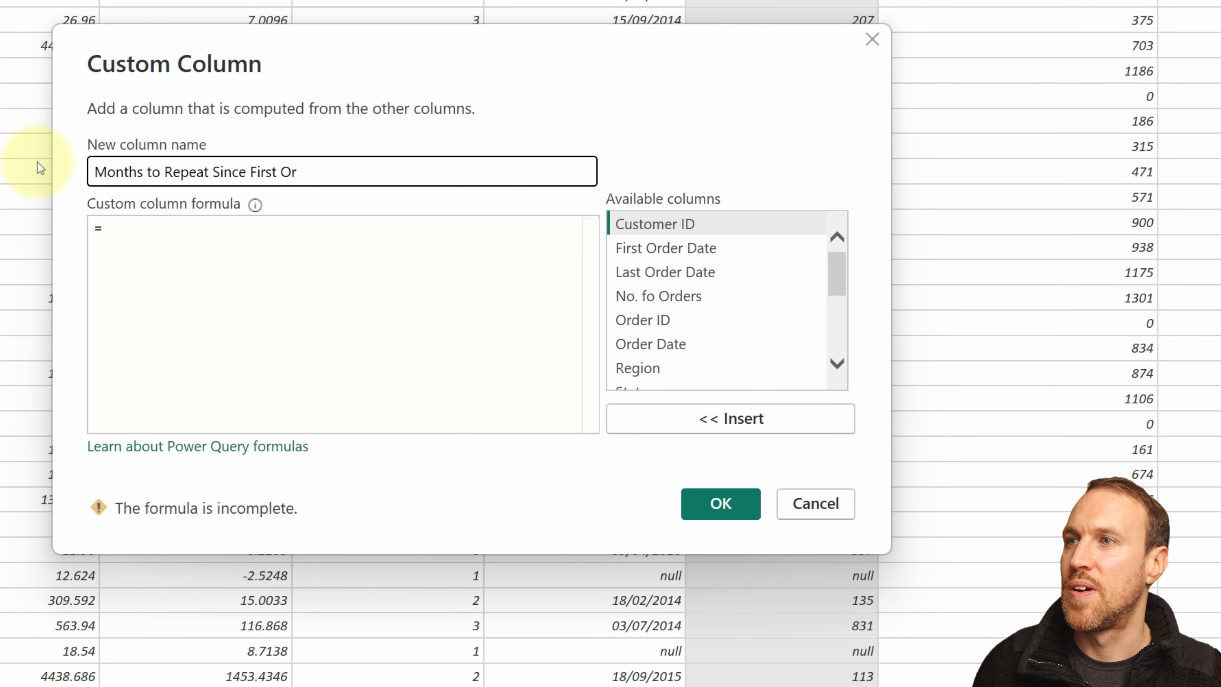
type("der")
- Add the months column with the formula = ((Date.Year([Order Date]) - Date.Year([First Order Date]))*12) + Date.Month([Order Date]) - Date.Month([First Order Date])
left_click(250, 225)
type("((Date.Year([Order Date]) - Date.Year([First Order Date]))*12) + Date.Month([Order Date]) - Date.Month([First Order Date])")
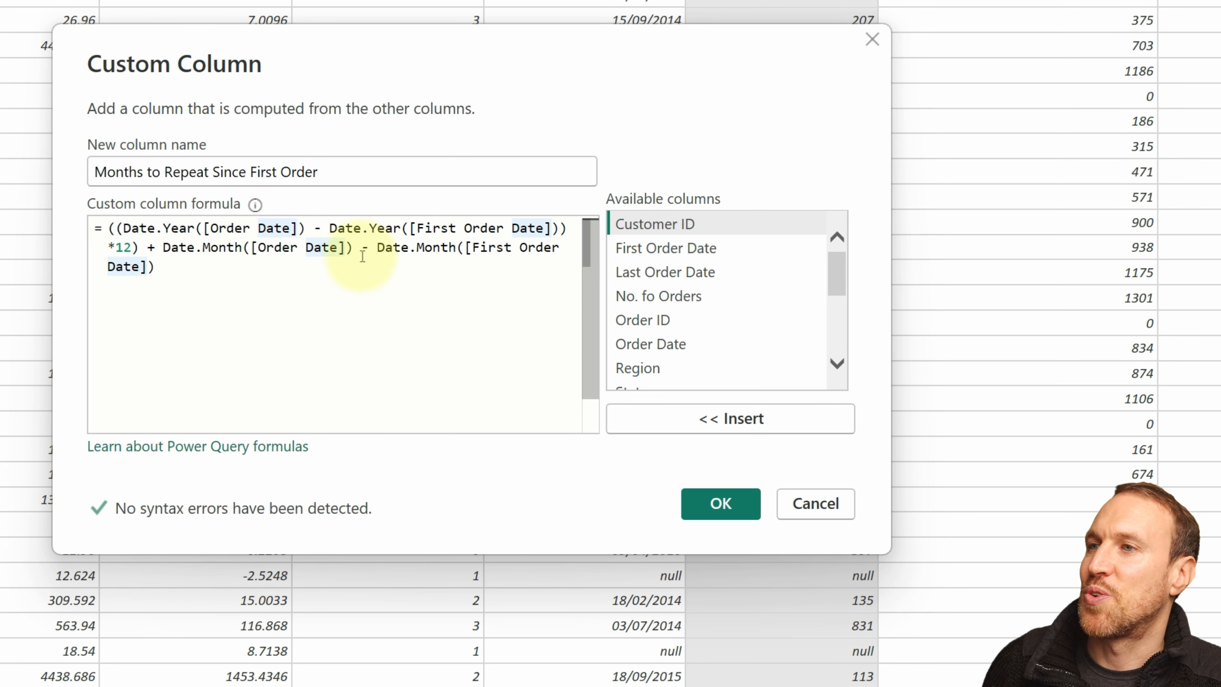
left_click(264, 279)
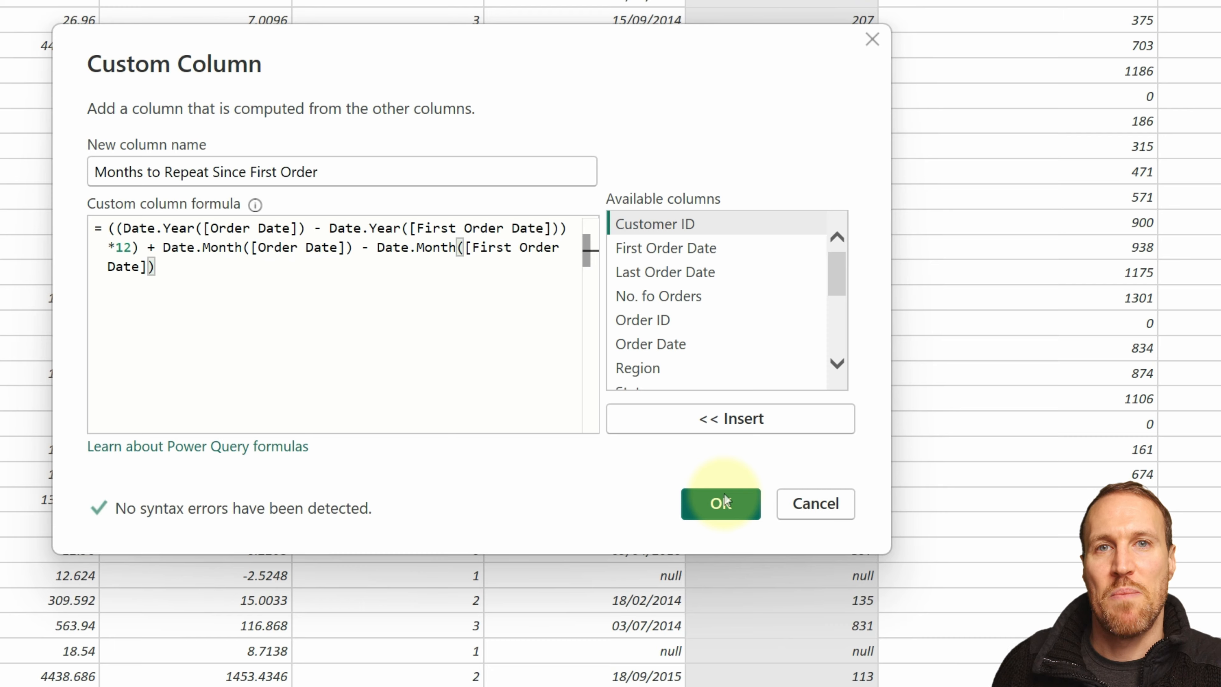
left_click(718, 504)
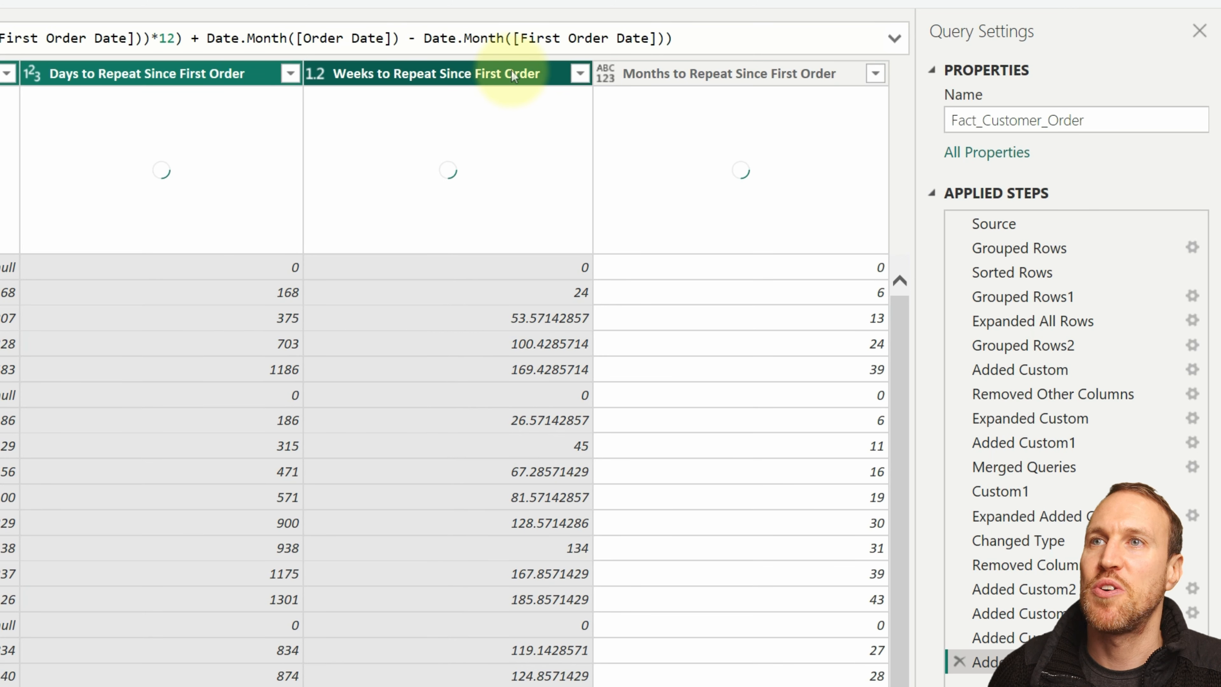
- Change the type of the Weeks and Months to Repeat Since First Order columns to Whole Number
left_click(514, 74)
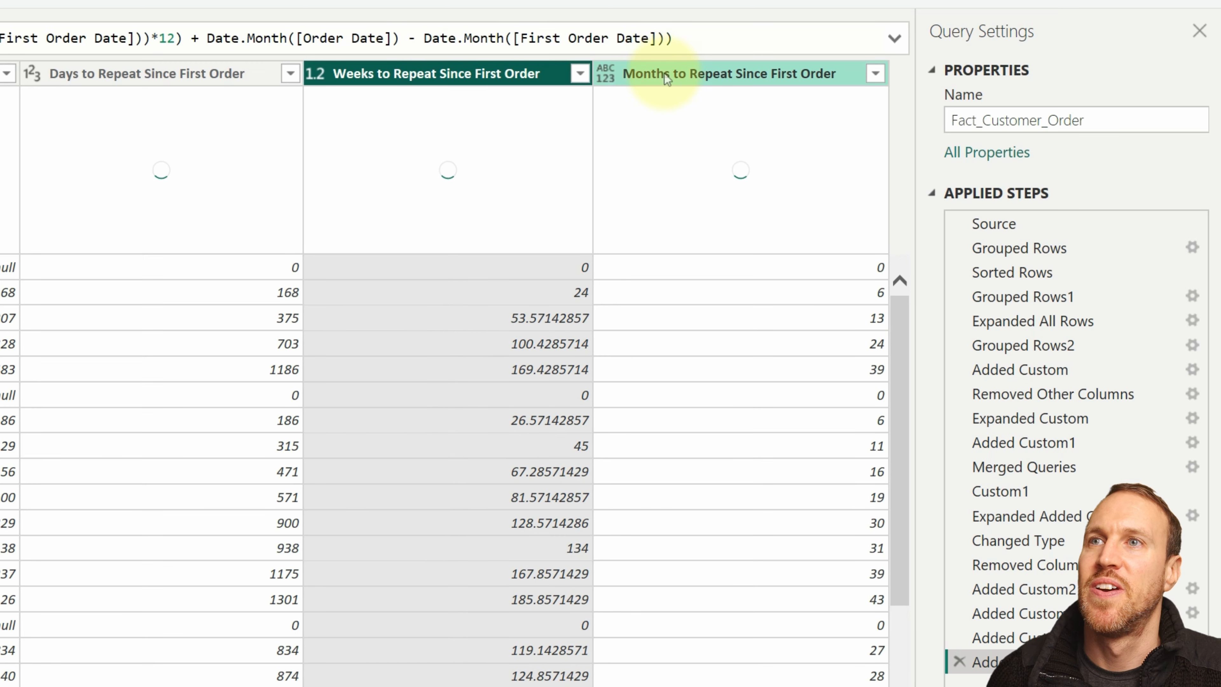
left_click(666, 76, "ctrl")
right_click(662, 73)
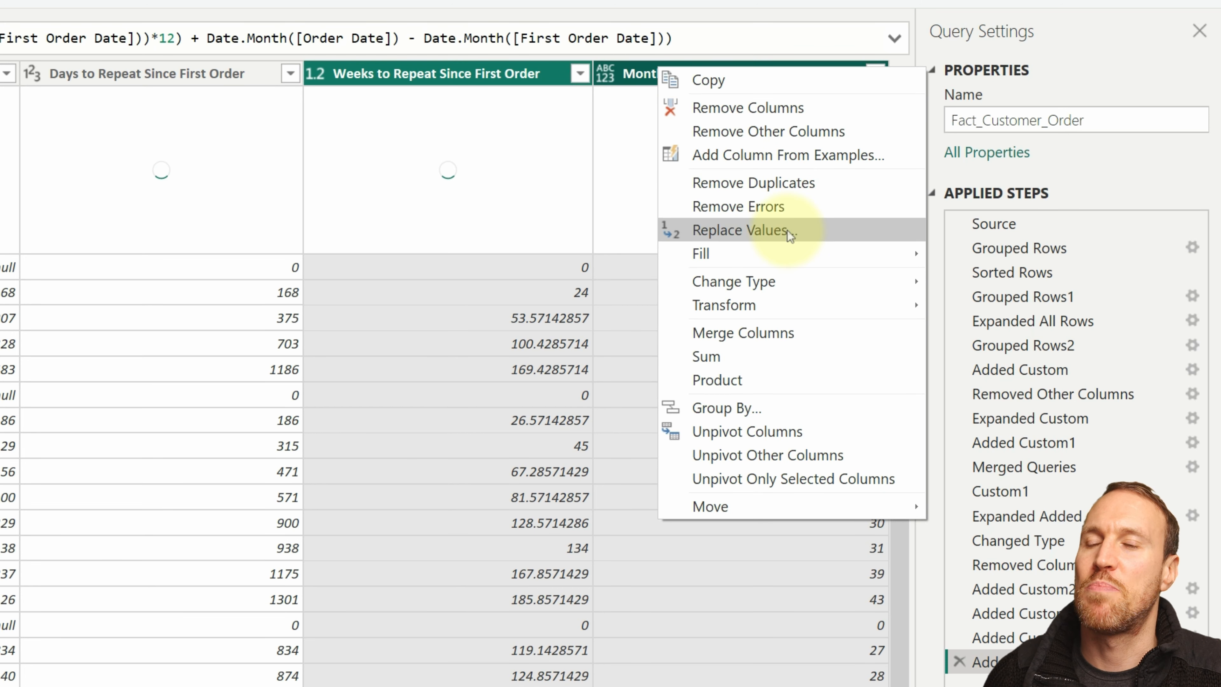
mouse_move(899, 287)
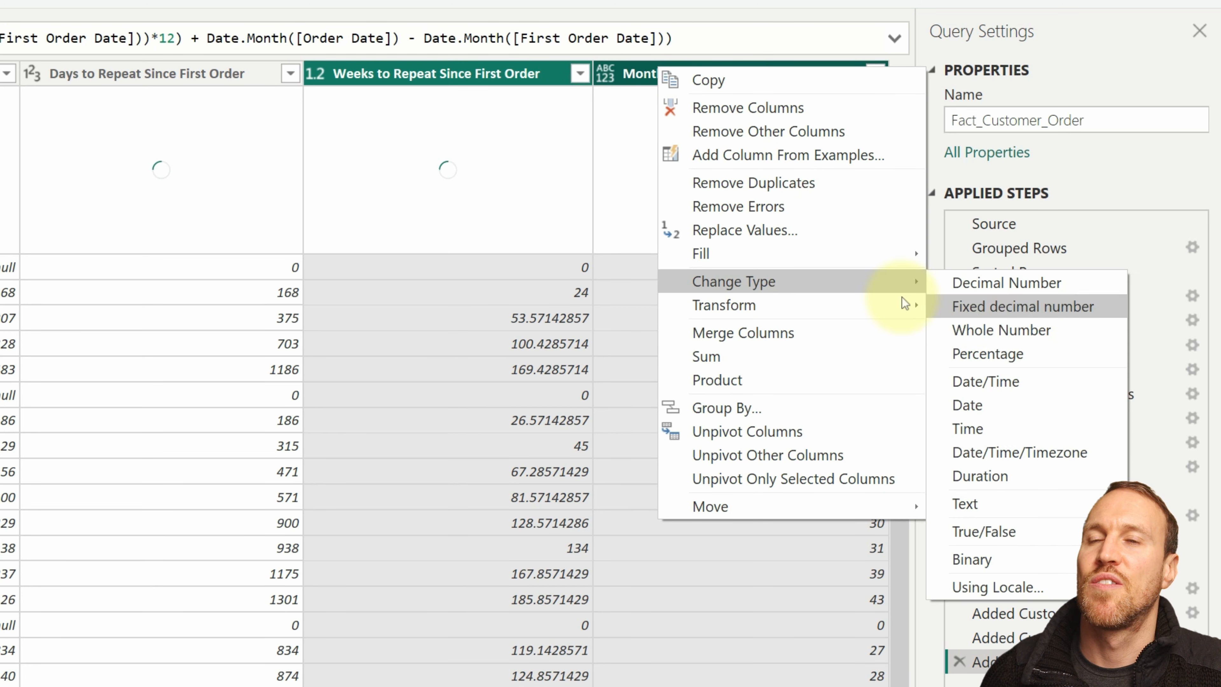
left_click(975, 332)
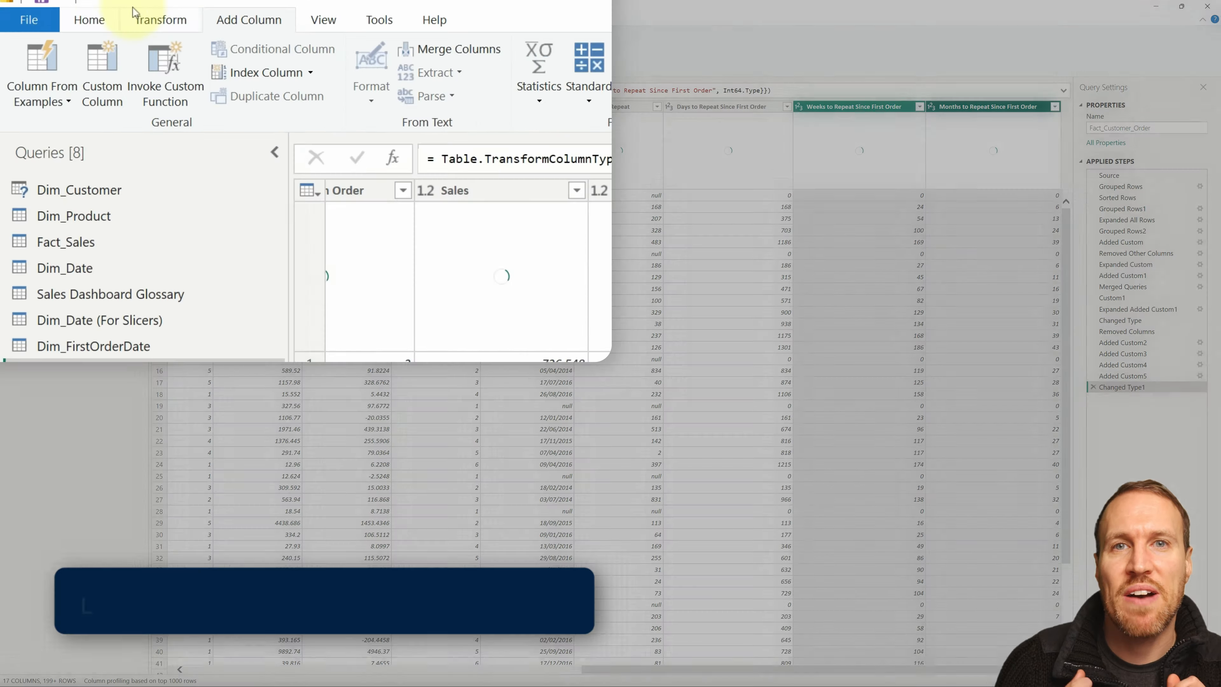
- Close the Power Query Editor and apply the query changes to load the transformed data into the model
left_click(89, 19)
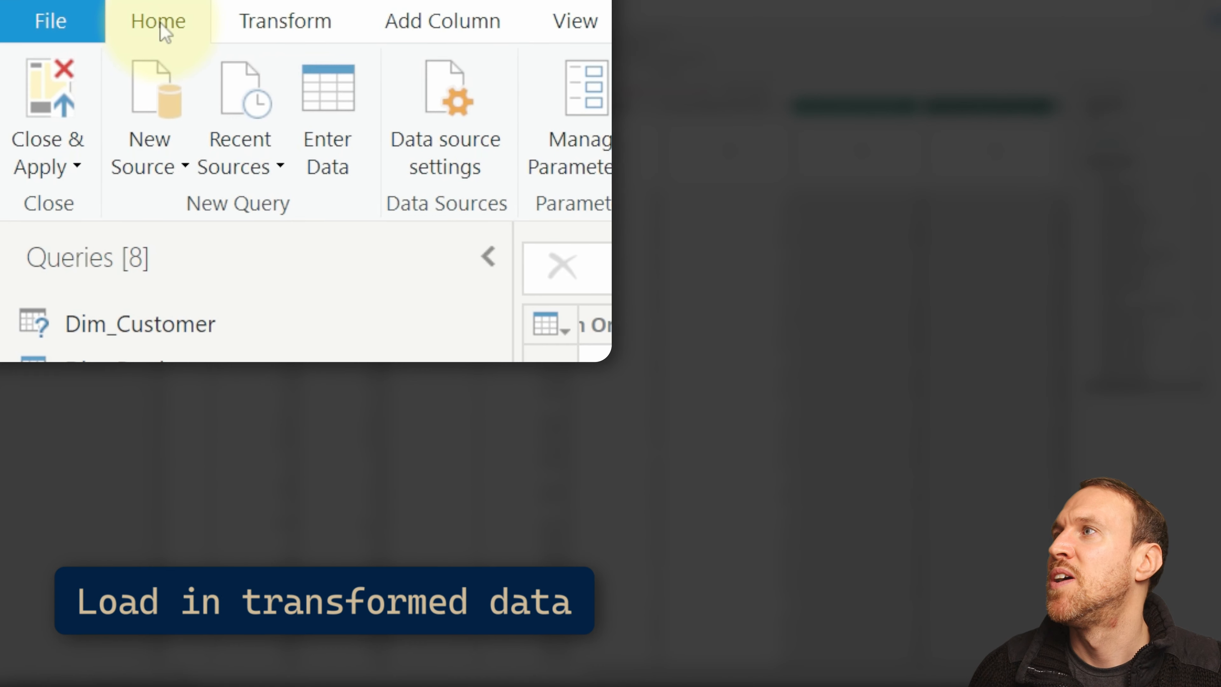
left_click(79, 163)
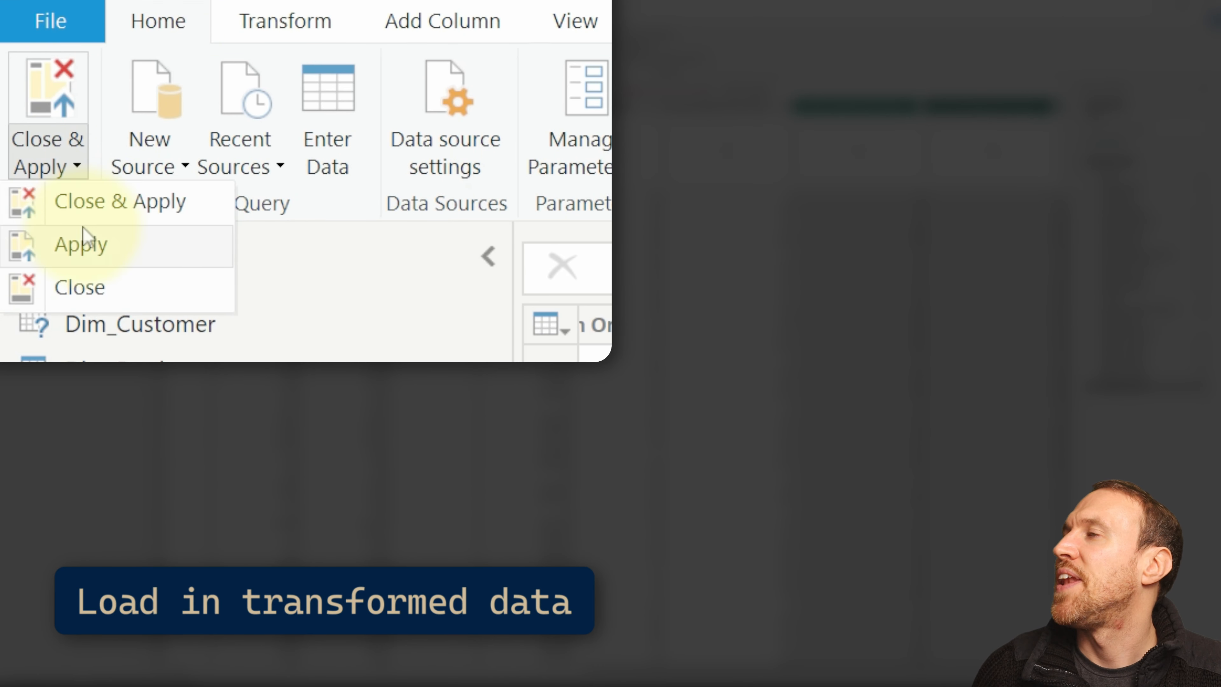
left_click(91, 207)
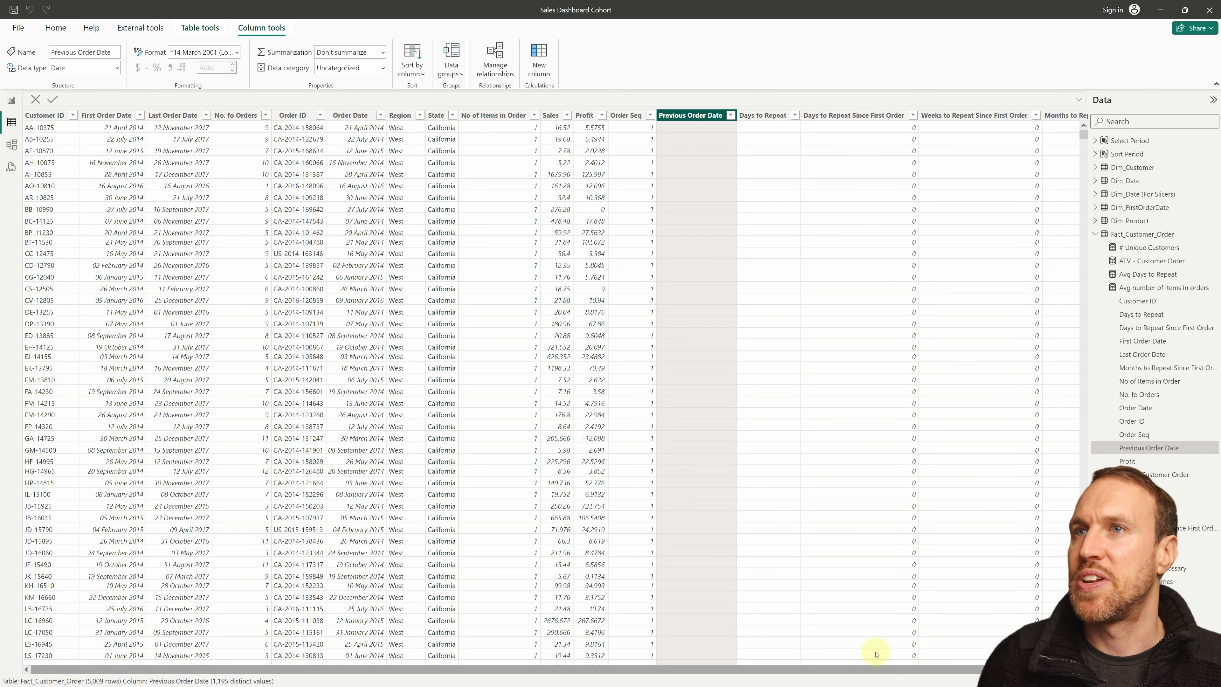
- Examine the weeks and months to repeat columns loaded in Fact_Customer_Order, and view the Dim_FirstOrderDate table
scroll(876, 654, "right", 2)
scroll(870, 454, "down", 10)
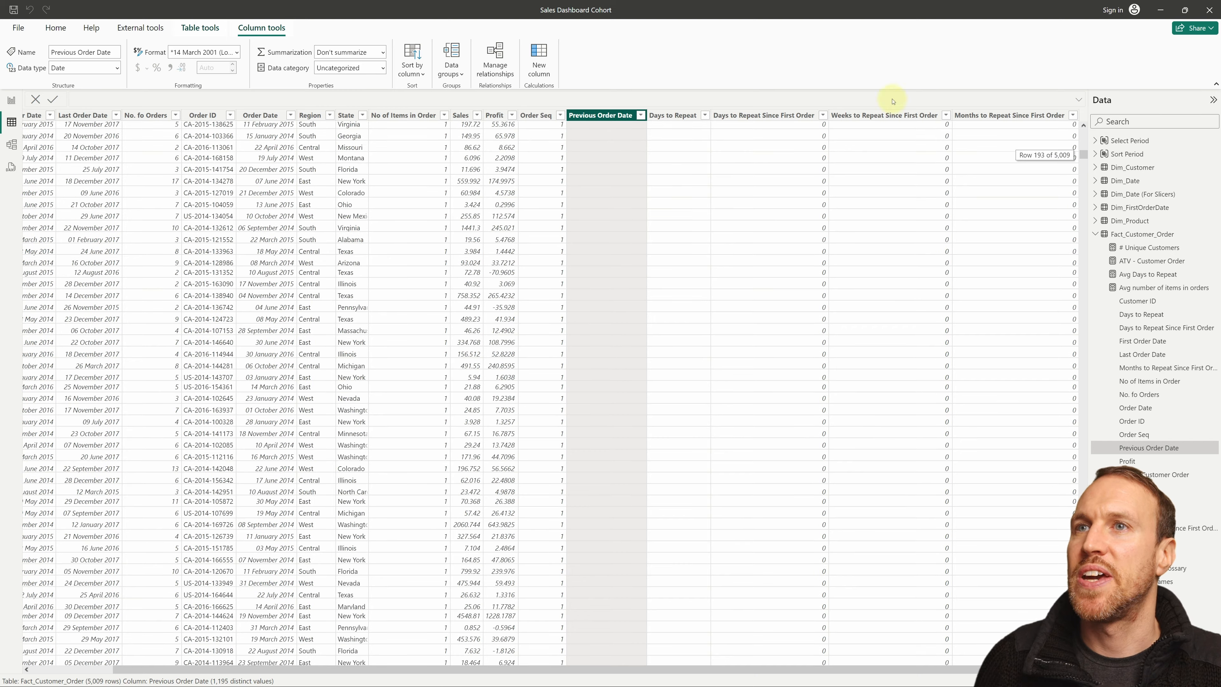
left_click(945, 115)
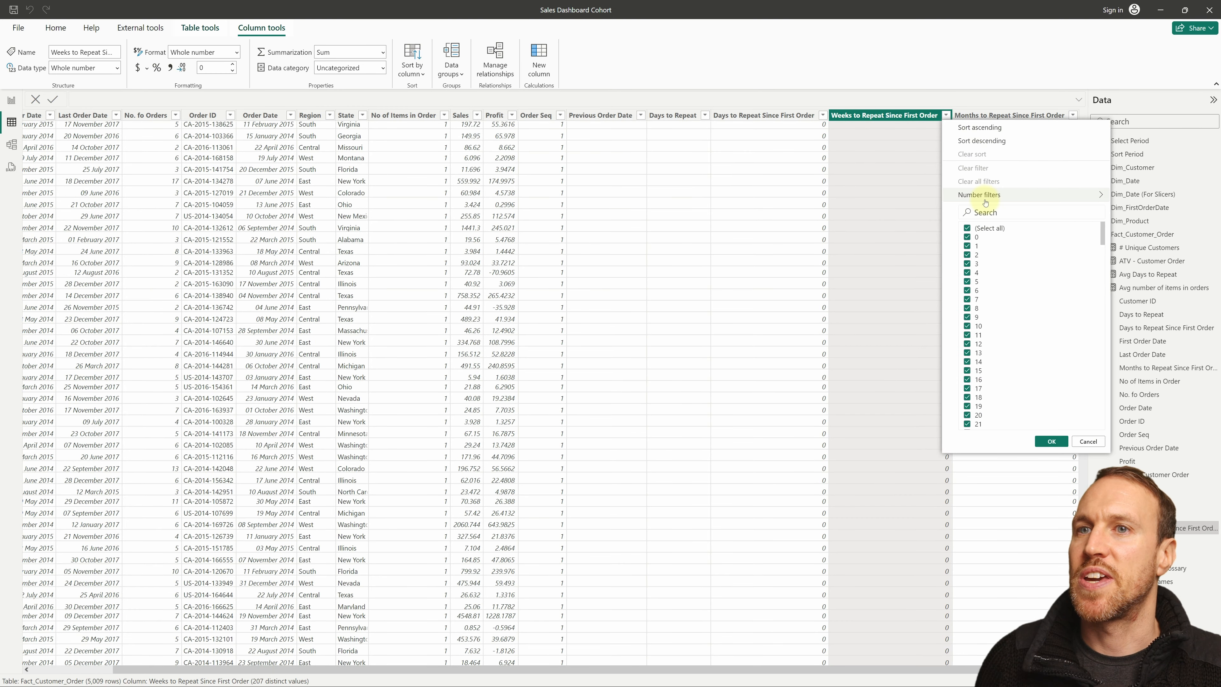
left_click(1072, 115)
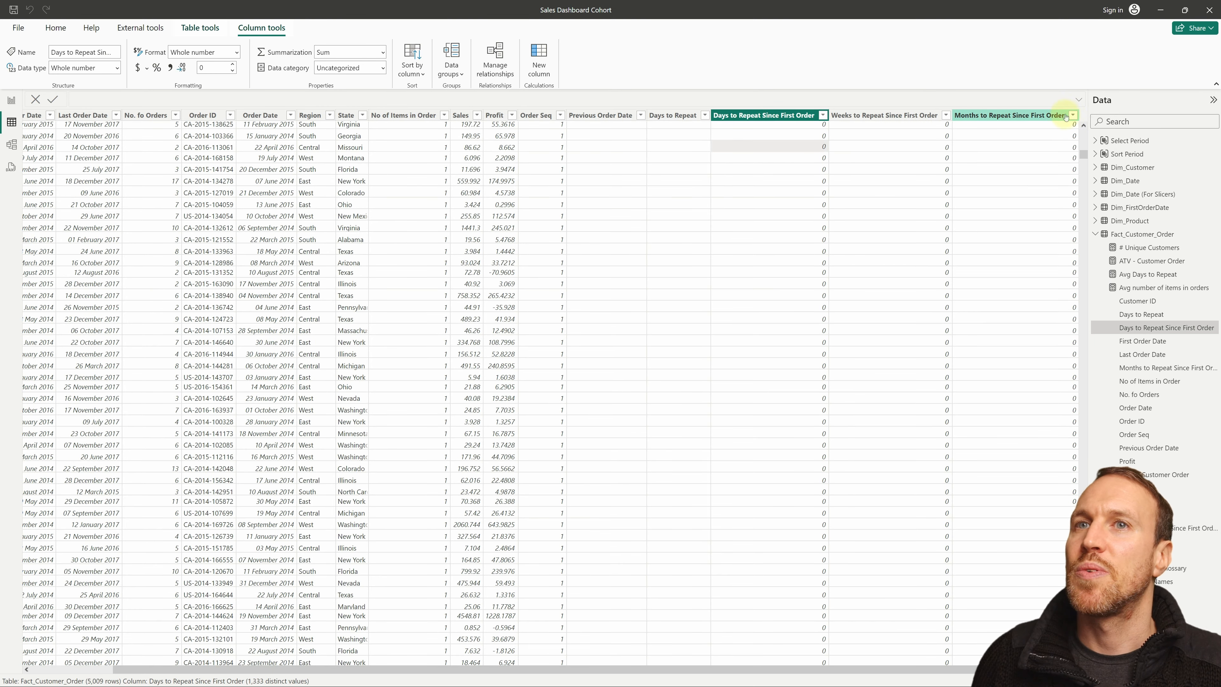
left_click(1072, 115)
left_click(979, 317)
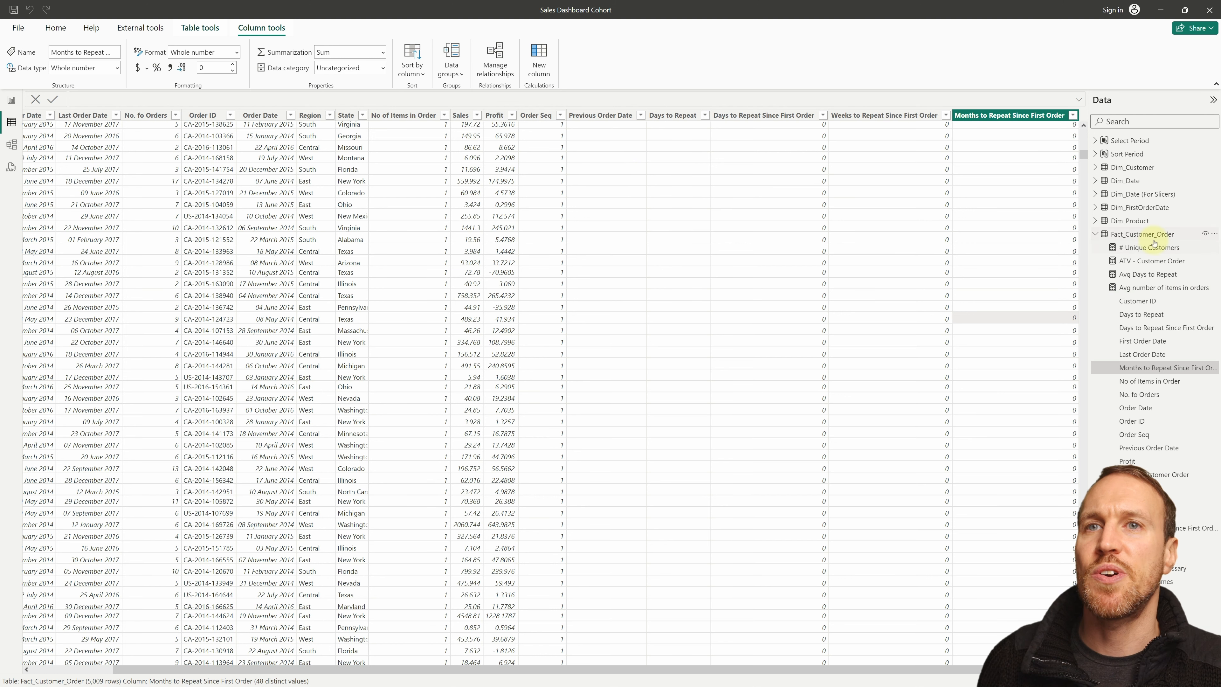
left_click(1147, 207)
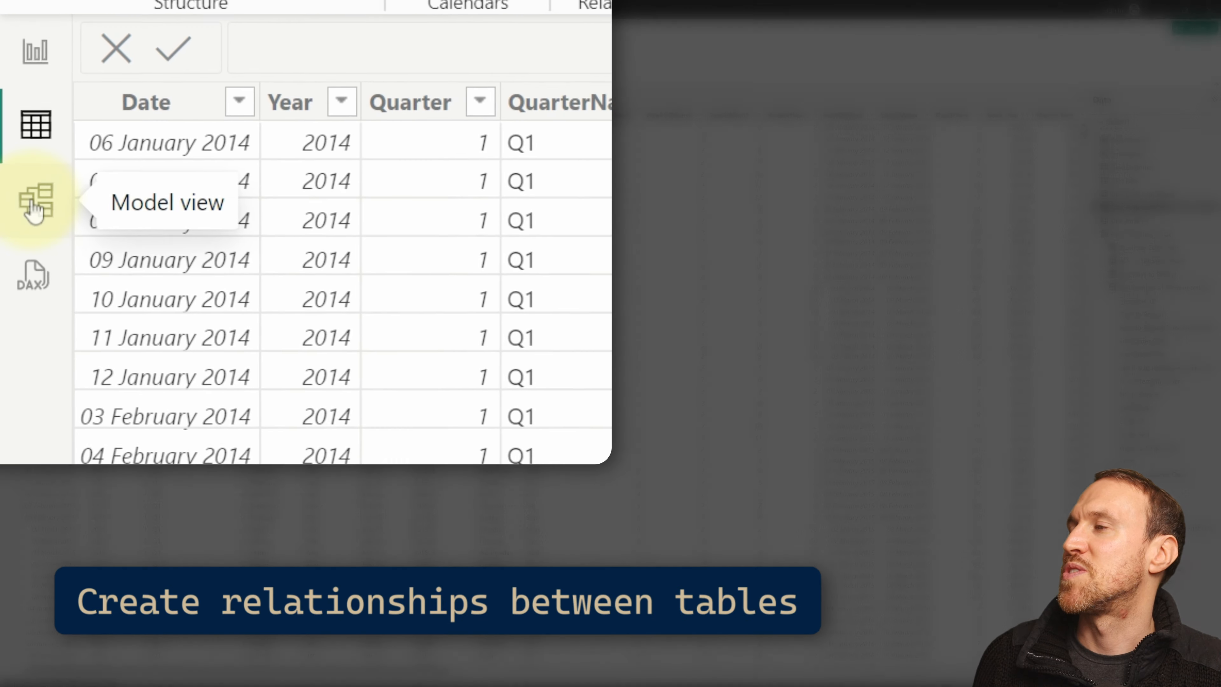
- Create a new model layout containing the Fact_Customer_Order, Dim_FirstOrderDate and Dim_Date tables, and select Order Date in Fact_Customer_Order
left_click(68, 207)
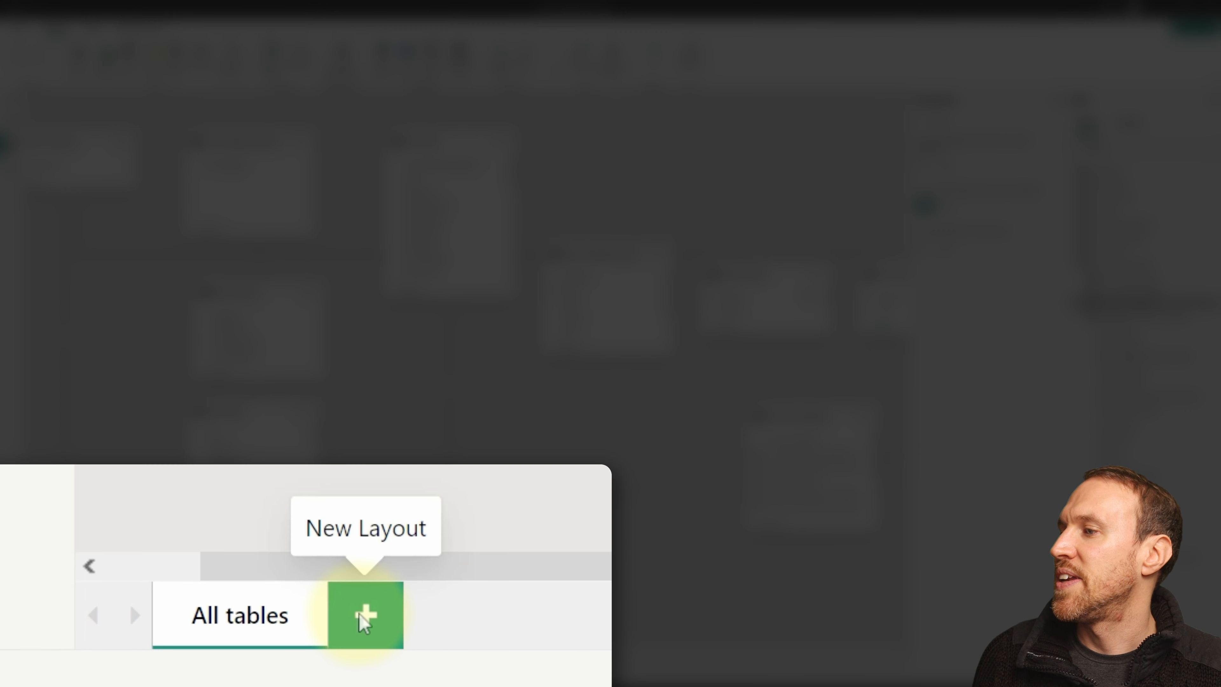
left_click(364, 618)
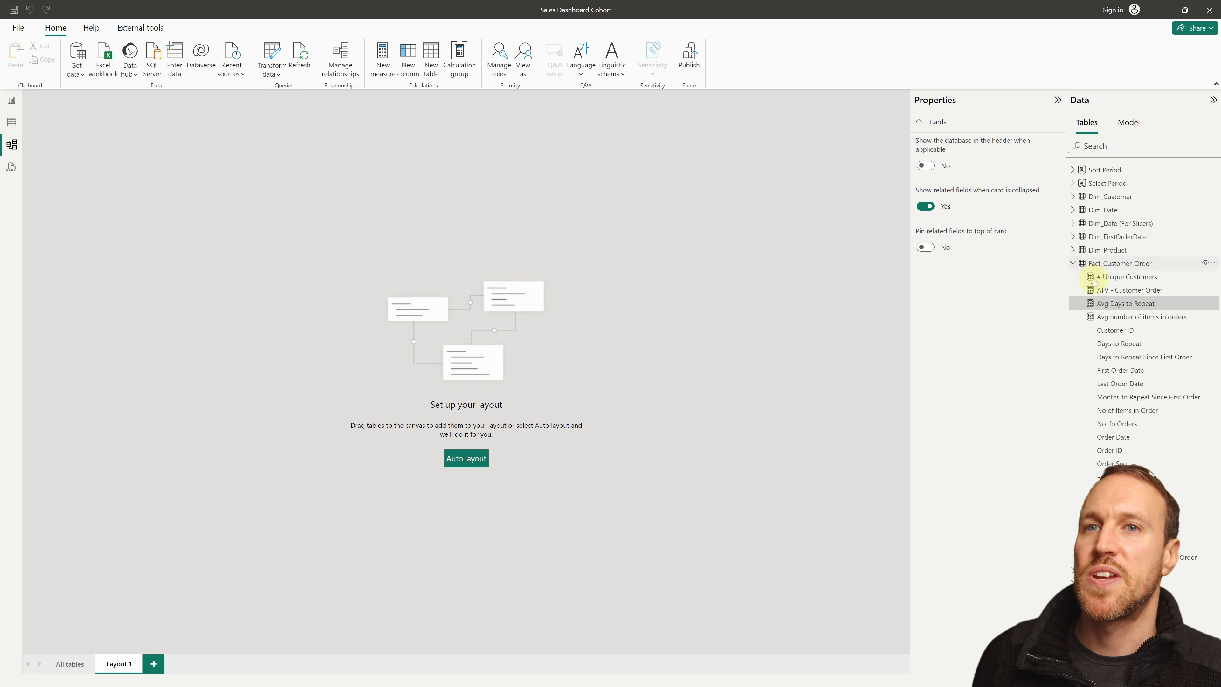
left_click_drag(1120, 263, 611, 336)
left_click_drag(1107, 239, 409, 215)
left_click_drag(1122, 214, 730, 221)
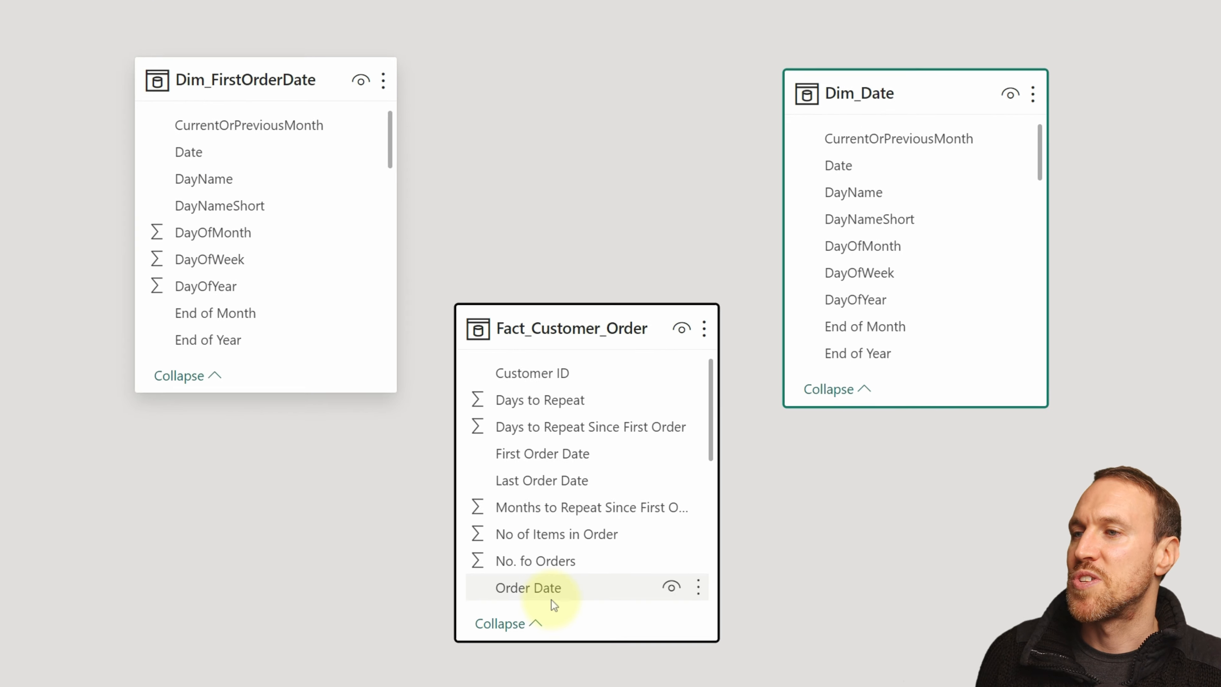
left_click(551, 600)
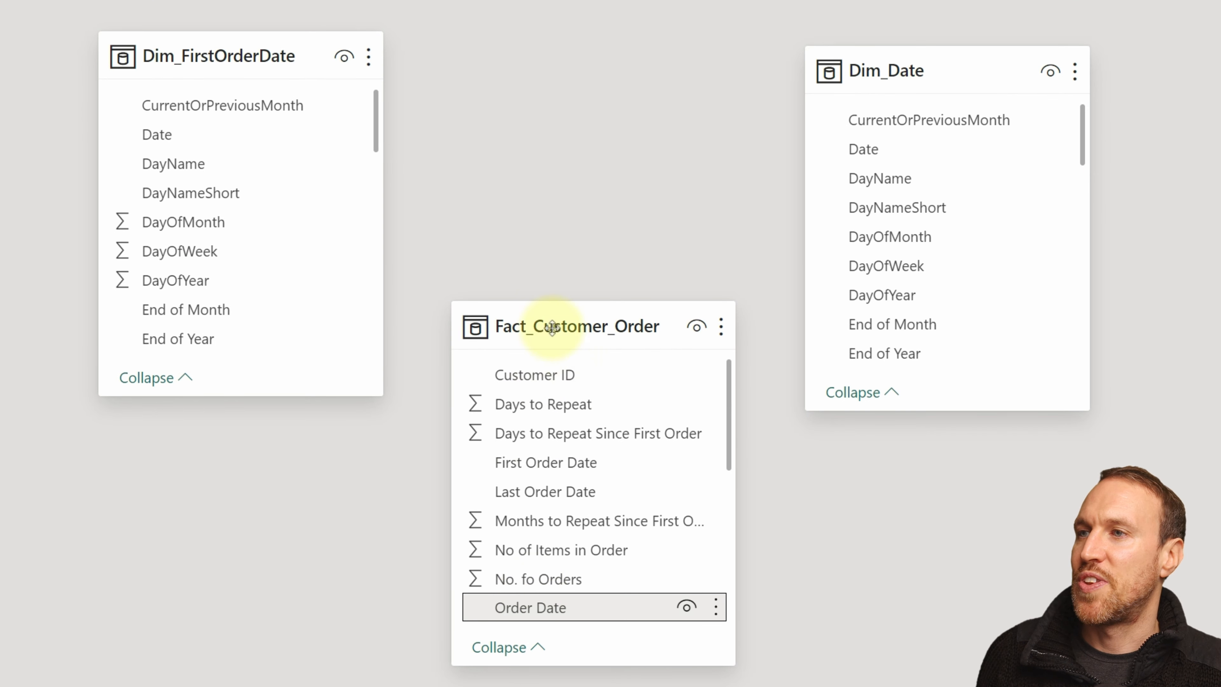
- Relate Fact_Customer_Order's Order Date to the Date column of Dim_Date, and its First Order Date to the Date column of Dim_FirstOrderDate
left_click_drag(546, 613, 919, 151)
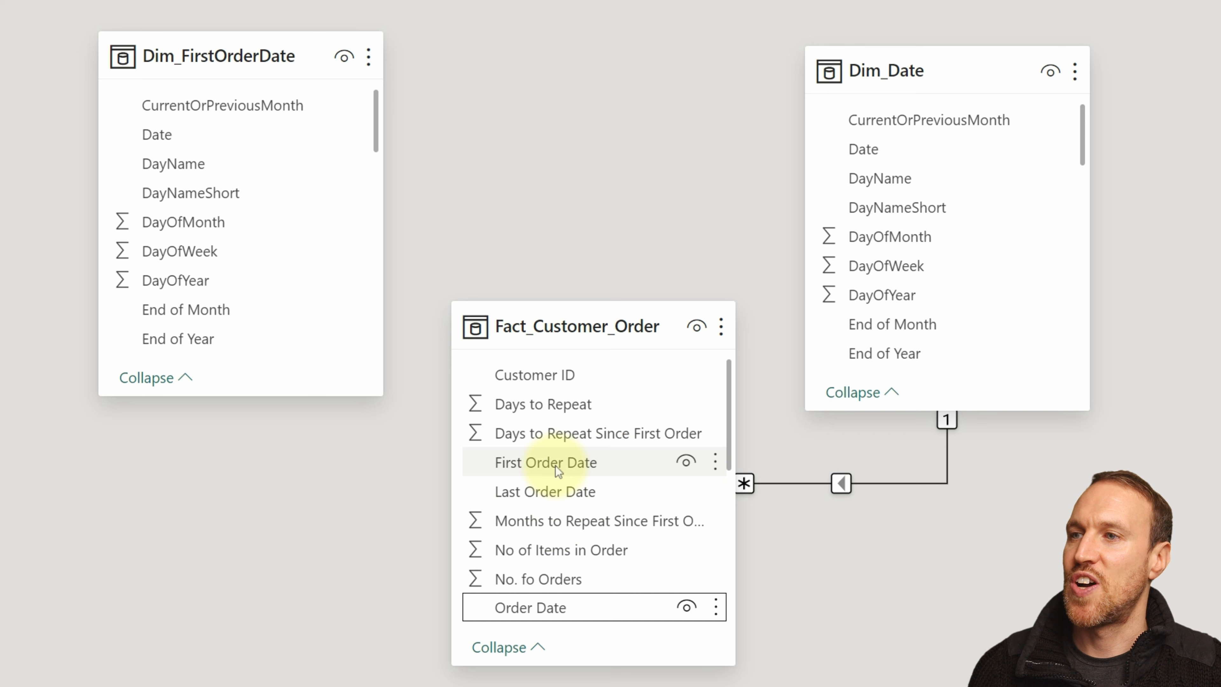
left_click_drag(555, 464, 239, 139)
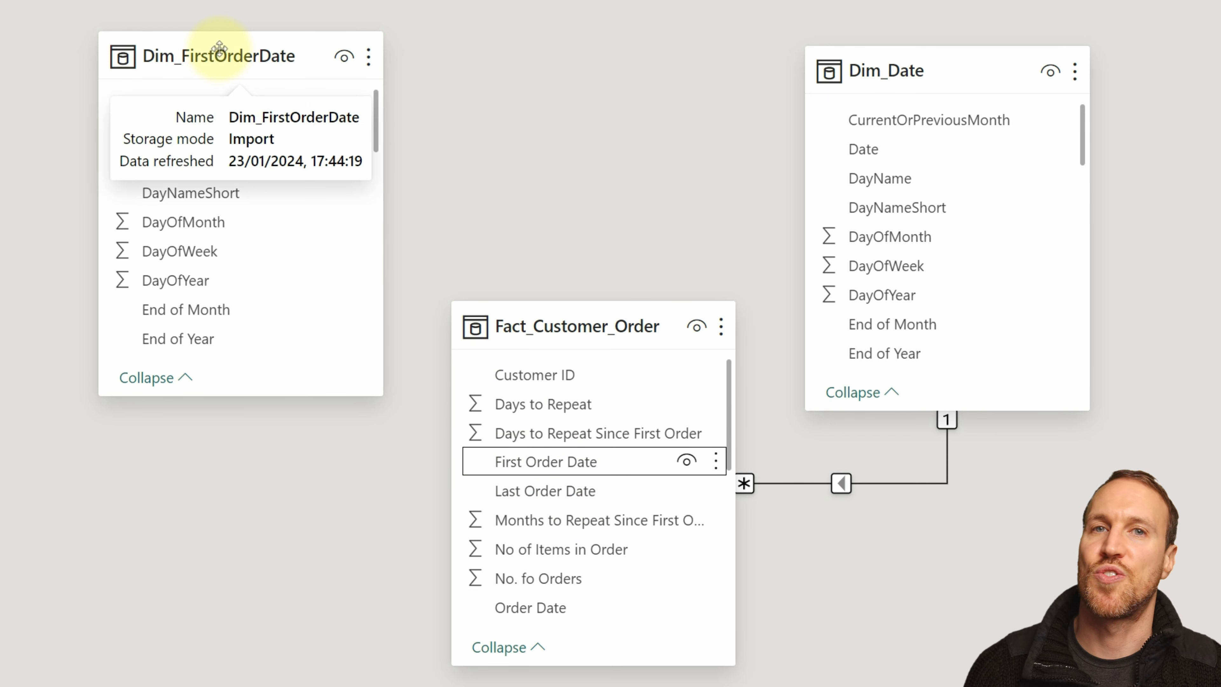
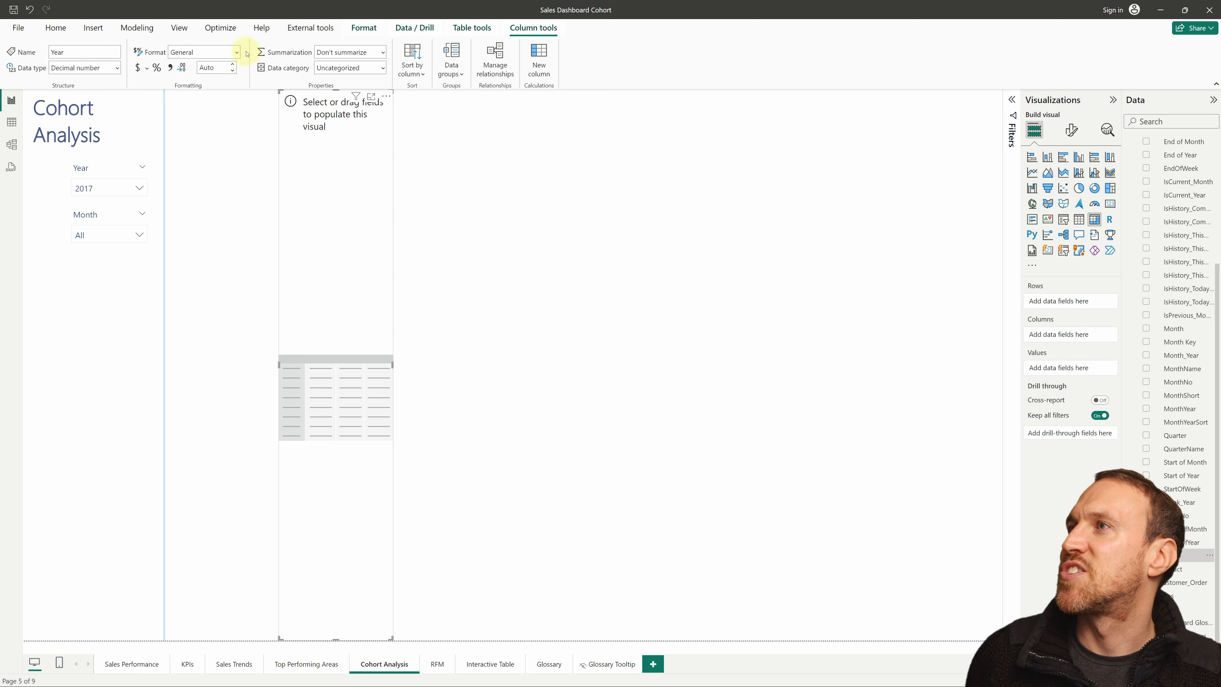
- Add Year to the rows of the empty Cohort Analysis matrix and set the field's format to Whole number
left_click(235, 52)
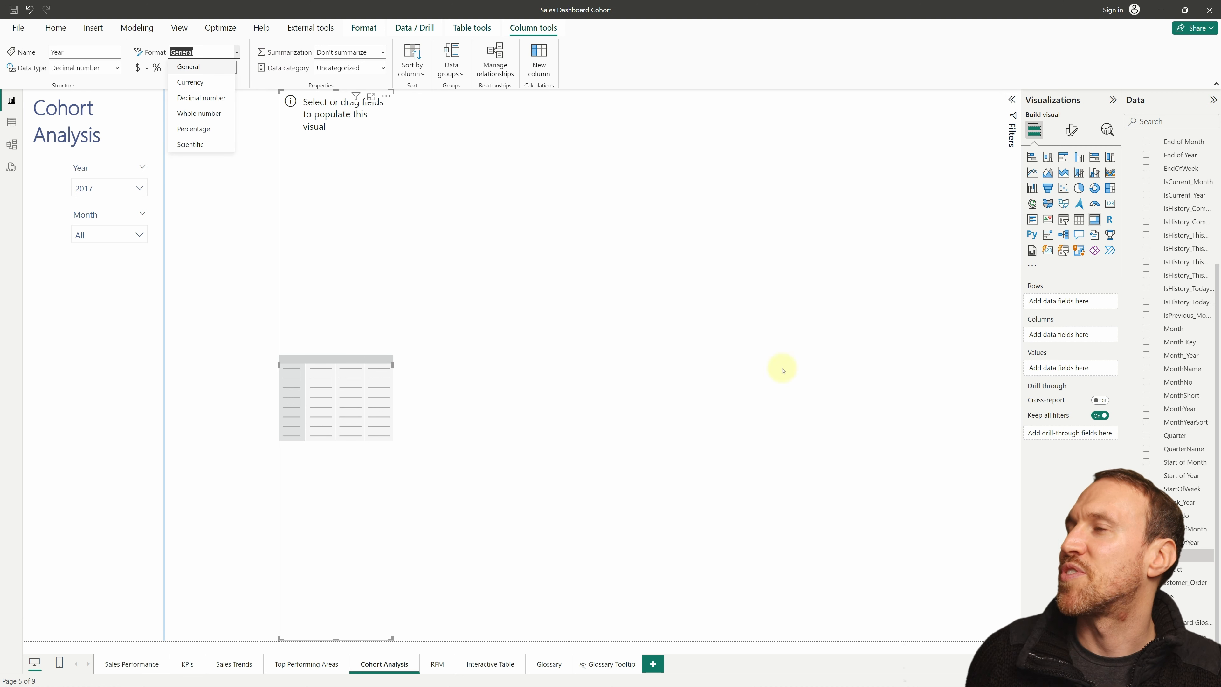
left_click_drag(1175, 554, 1075, 306)
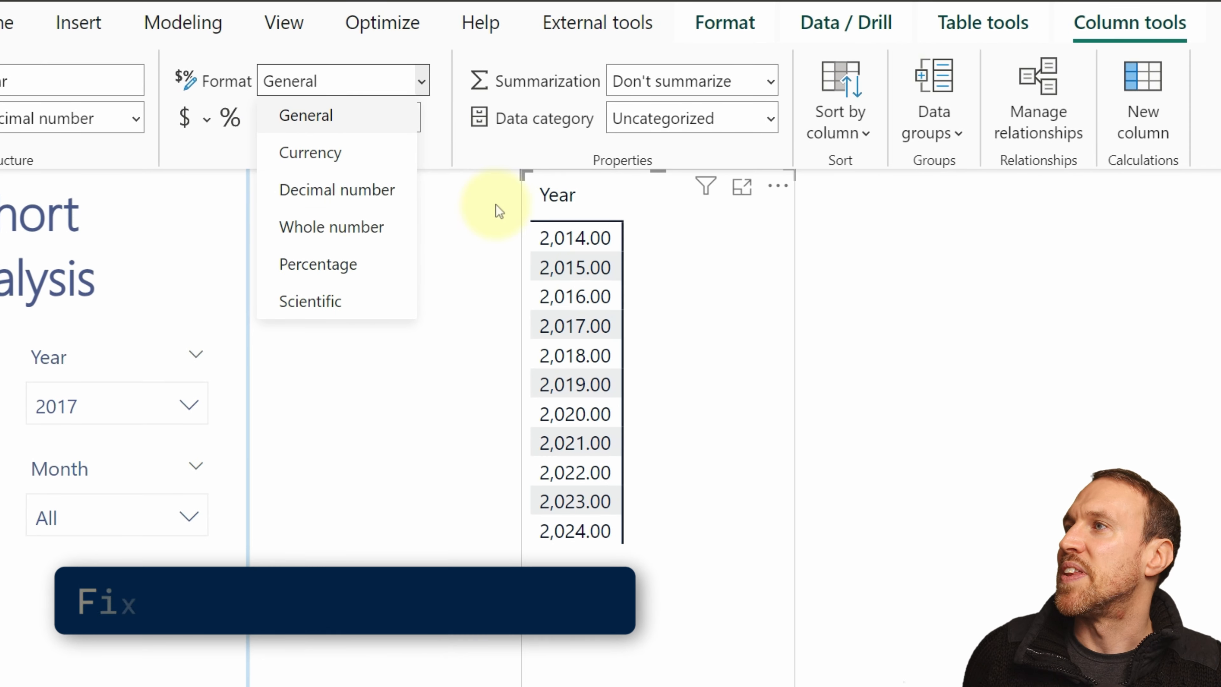
left_click(344, 228)
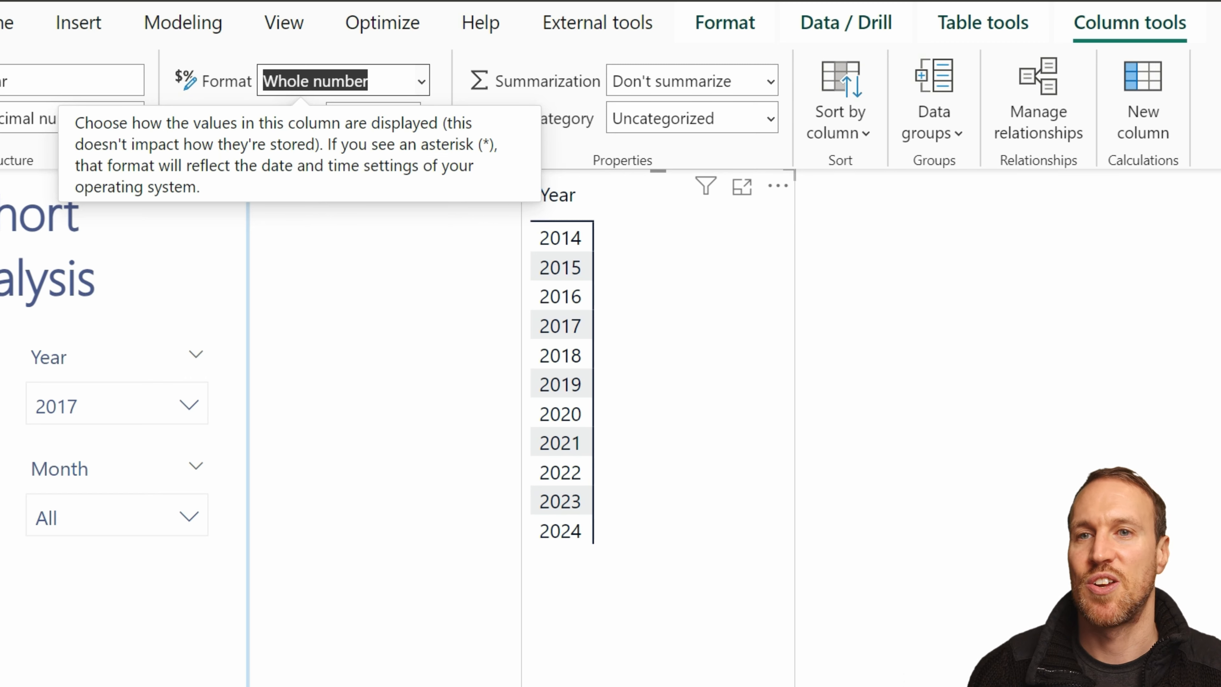
- Add MonthShort under Year in the matrix rows with every year expanded, and sort MonthShort by the Month column
left_click_drag(1181, 395, 1086, 308)
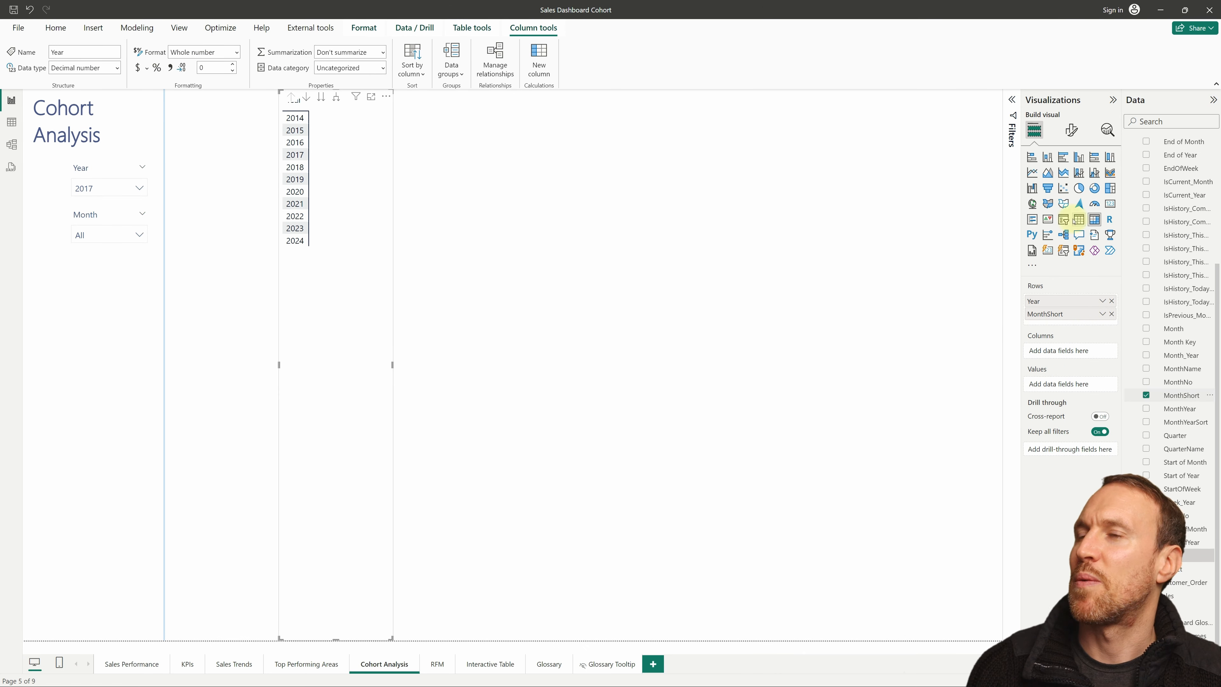
left_click(336, 98)
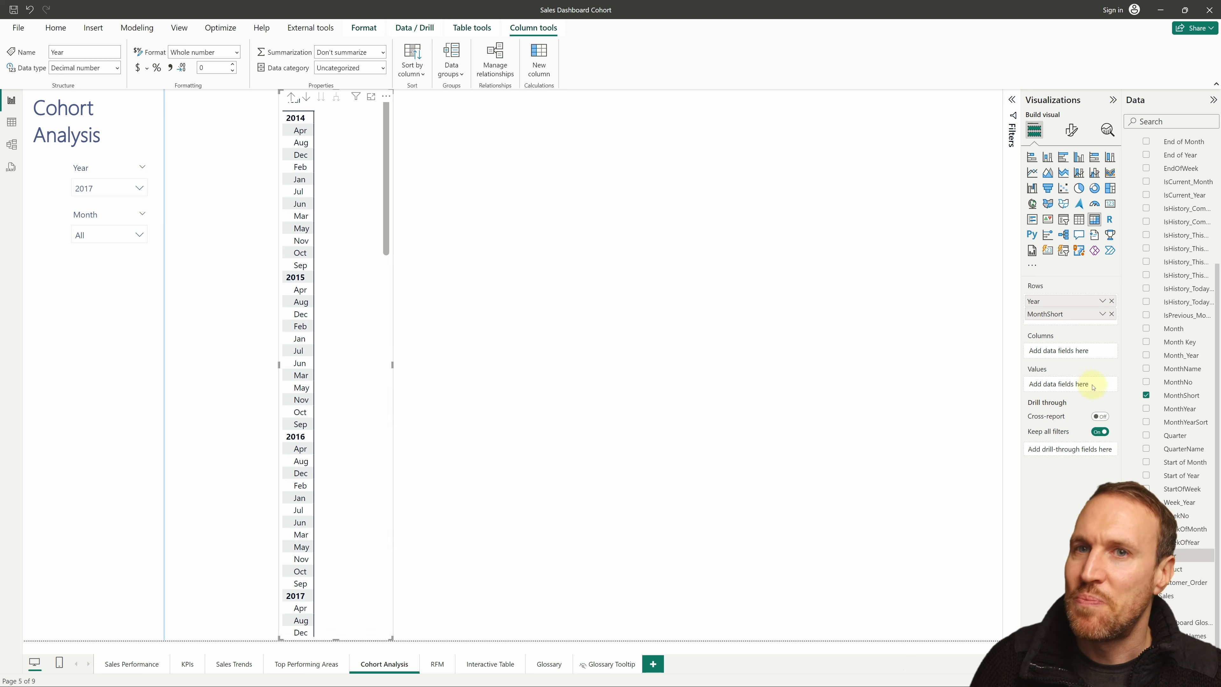
left_click(1173, 396)
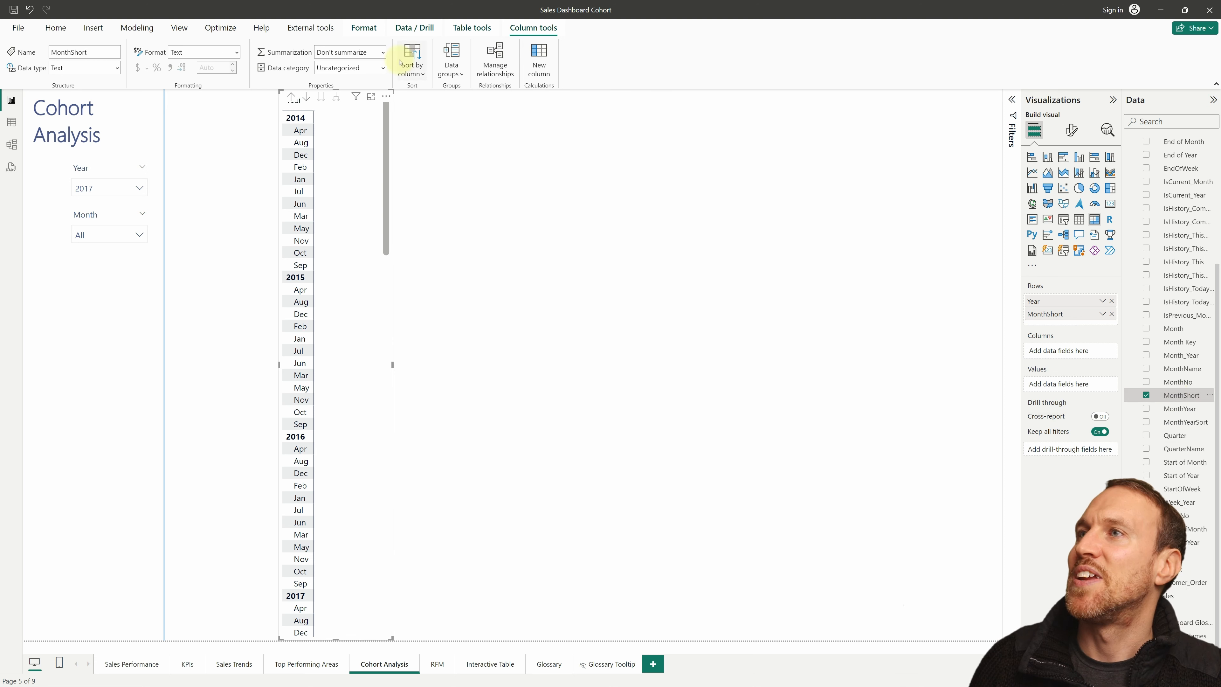
left_click(420, 76)
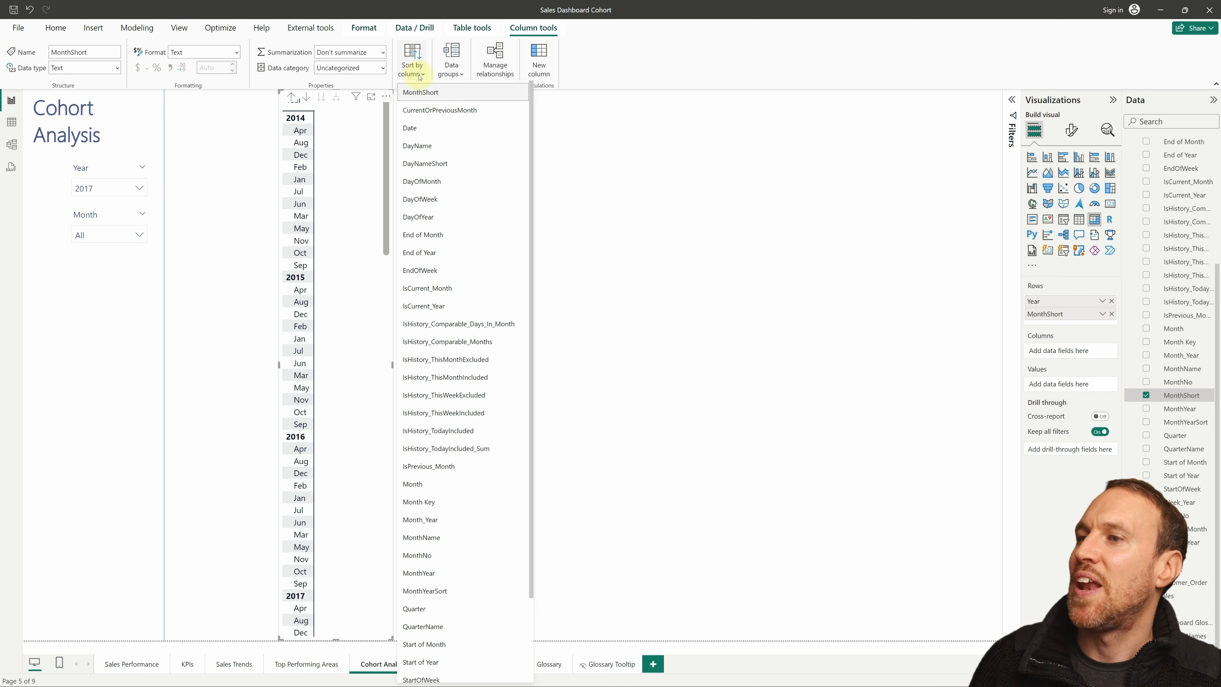
left_click(439, 486)
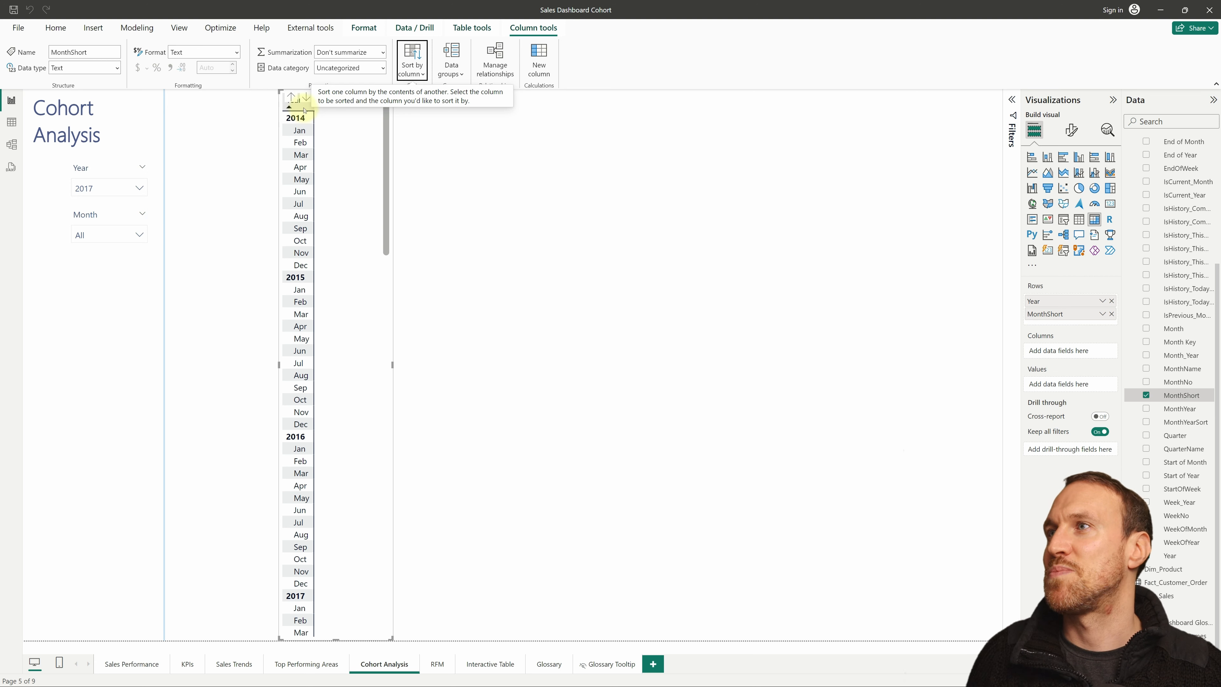
- Sort the matrix by Year in descending order and add the # Unique Customers measure from Fact_Customer_Order as its values
left_click(304, 108)
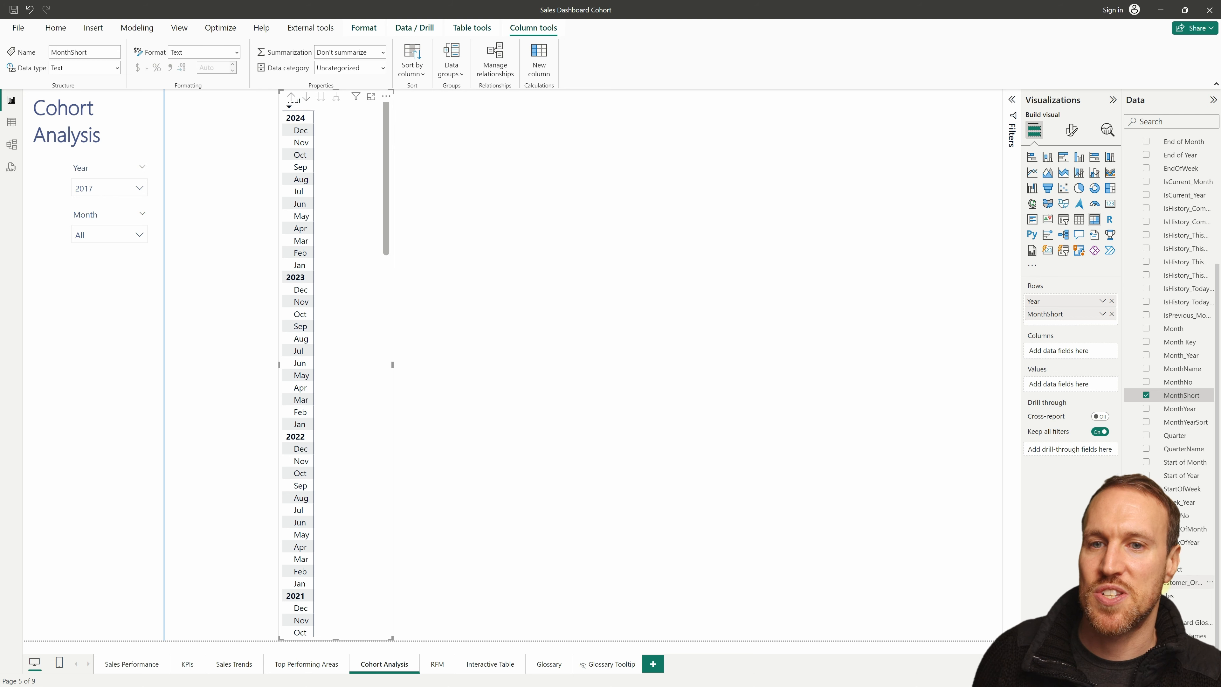
left_click(1166, 583)
scroll(1166, 582, "down", 3)
left_click_drag(1178, 435, 1076, 383)
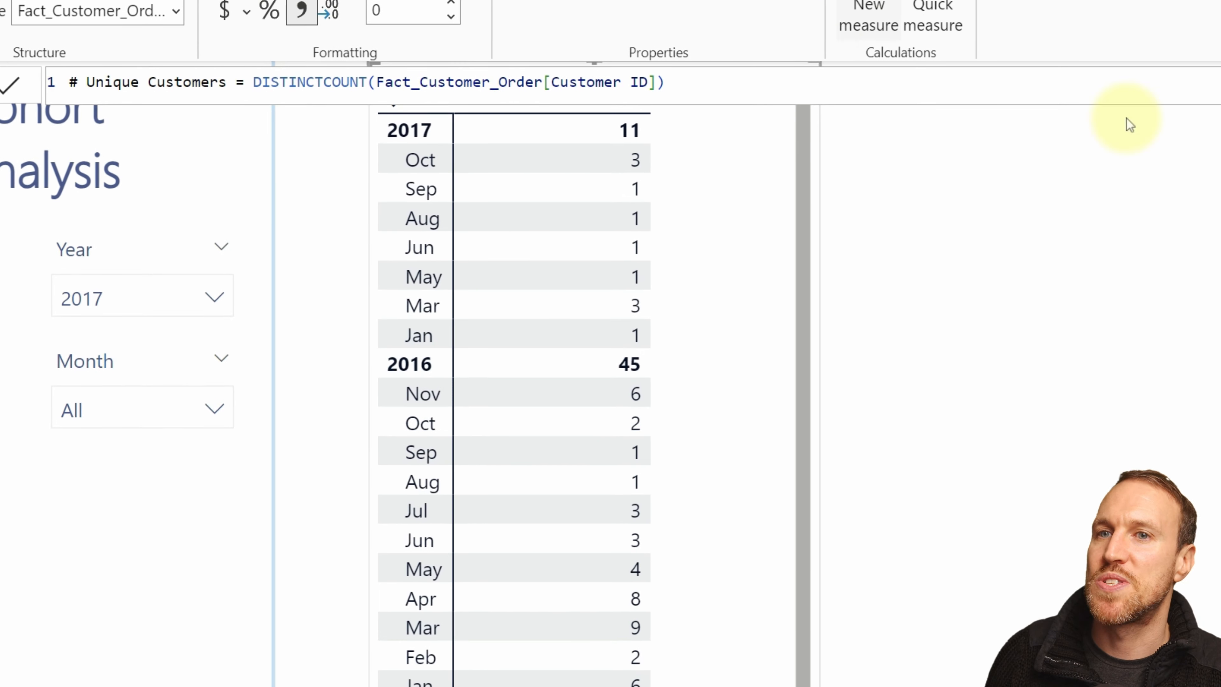
- Review the DISTINCTCOUNT formula of the # Unique Customers measure and narrow the # Unique Customers column in the matrix
left_click(727, 86)
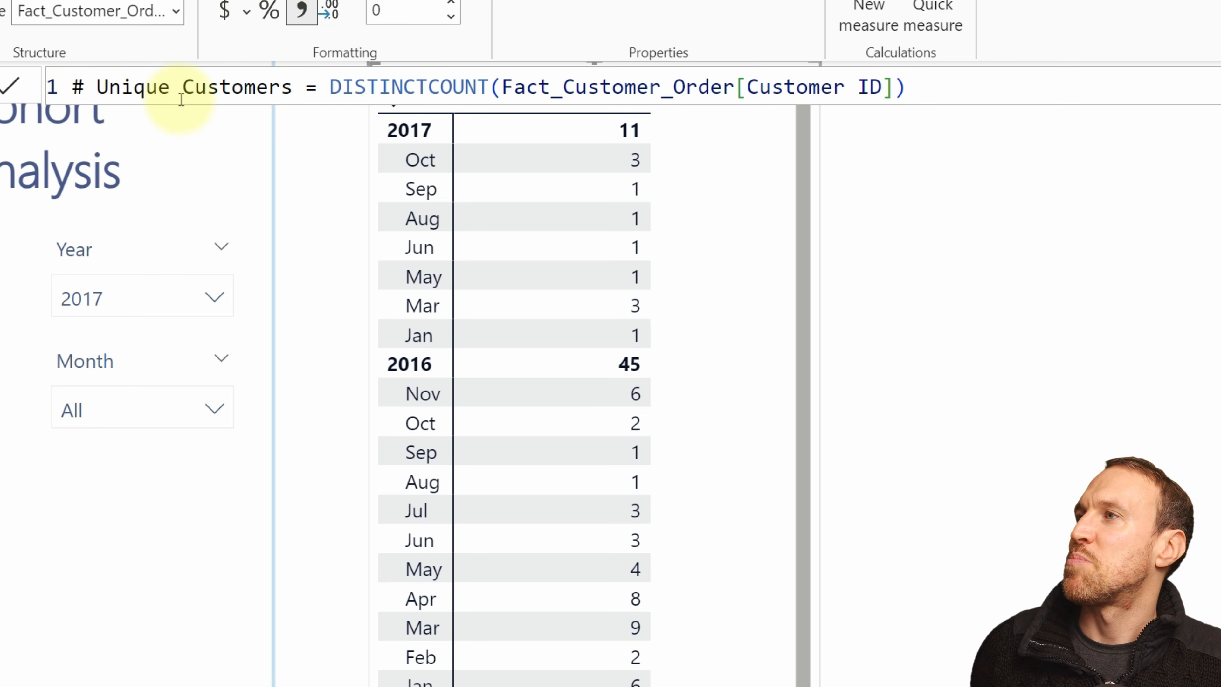
left_click(328, 87)
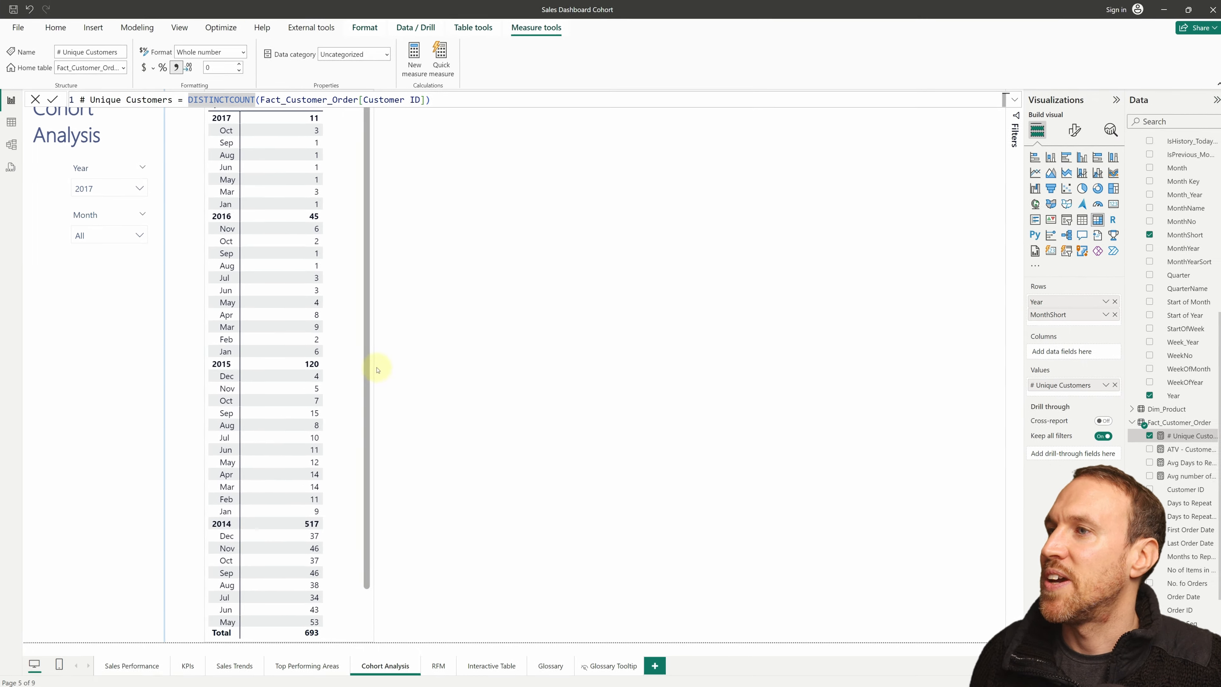
left_click(182, 369)
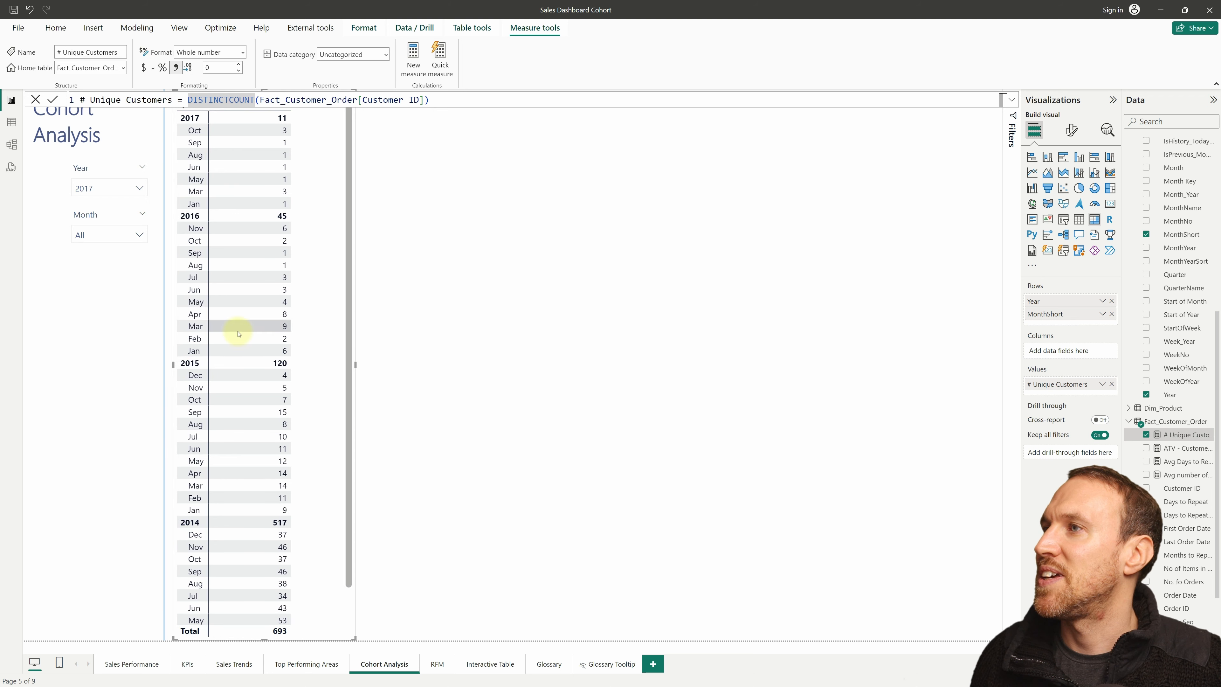
left_click(384, 191)
left_click_drag(288, 103, 260, 102)
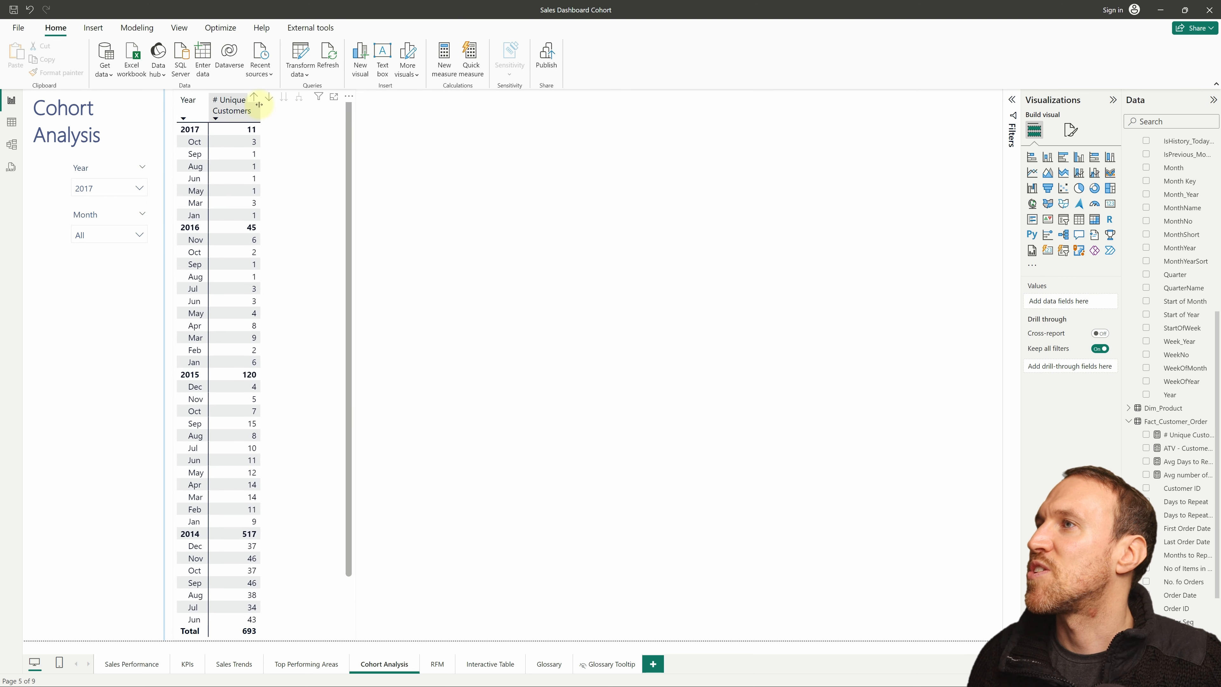
- Duplicate the matrix beside the original and add Months to Repeat Since First Order to the copy's columns
left_click(296, 126)
key("ctrl+c")
key("ctrl+v")
left_click_drag(544, 264, 1102, 428)
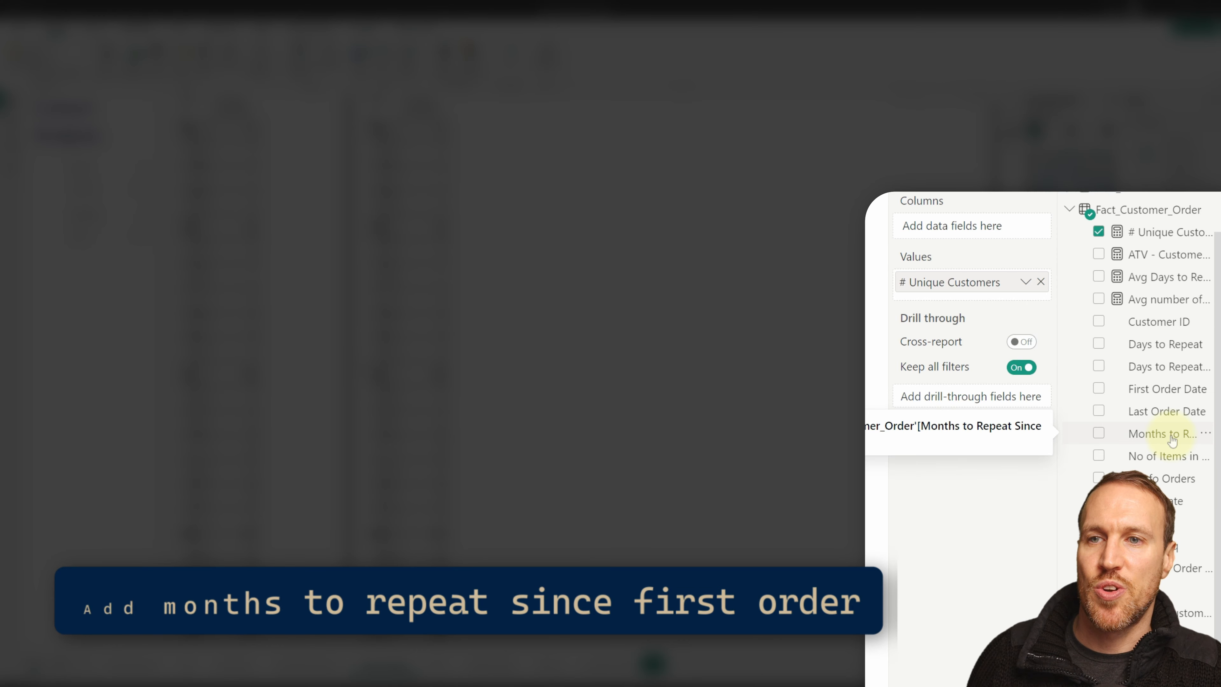
left_click_drag(1172, 438, 997, 237)
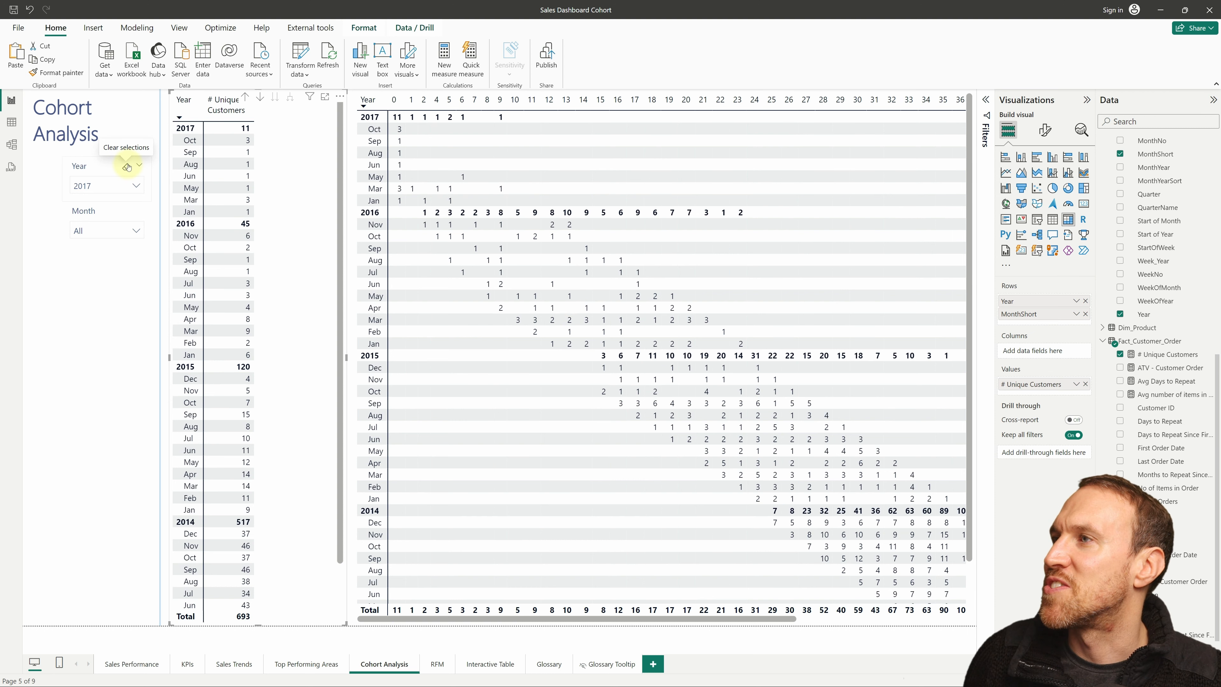
- Clear the Year slicer's selection and add Order Seq as the first column field of the second matrix
left_click(127, 167)
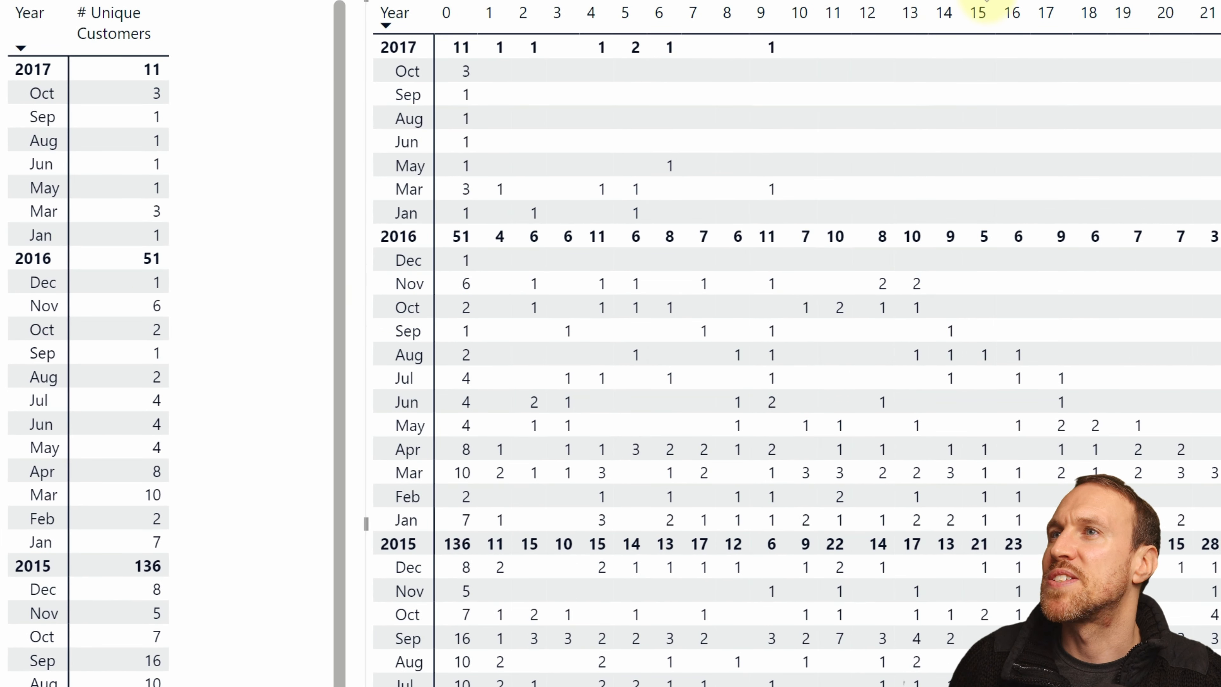
left_click_drag(987, 1, 980, 23)
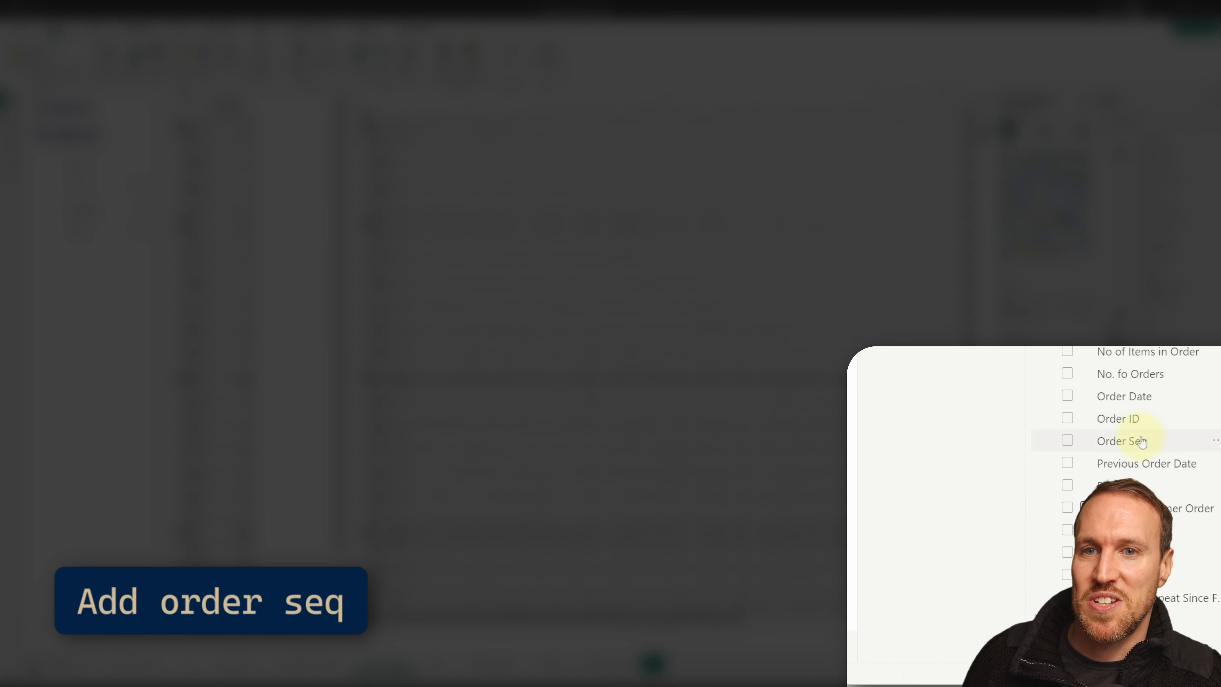
left_click_drag(1142, 442, 942, 457)
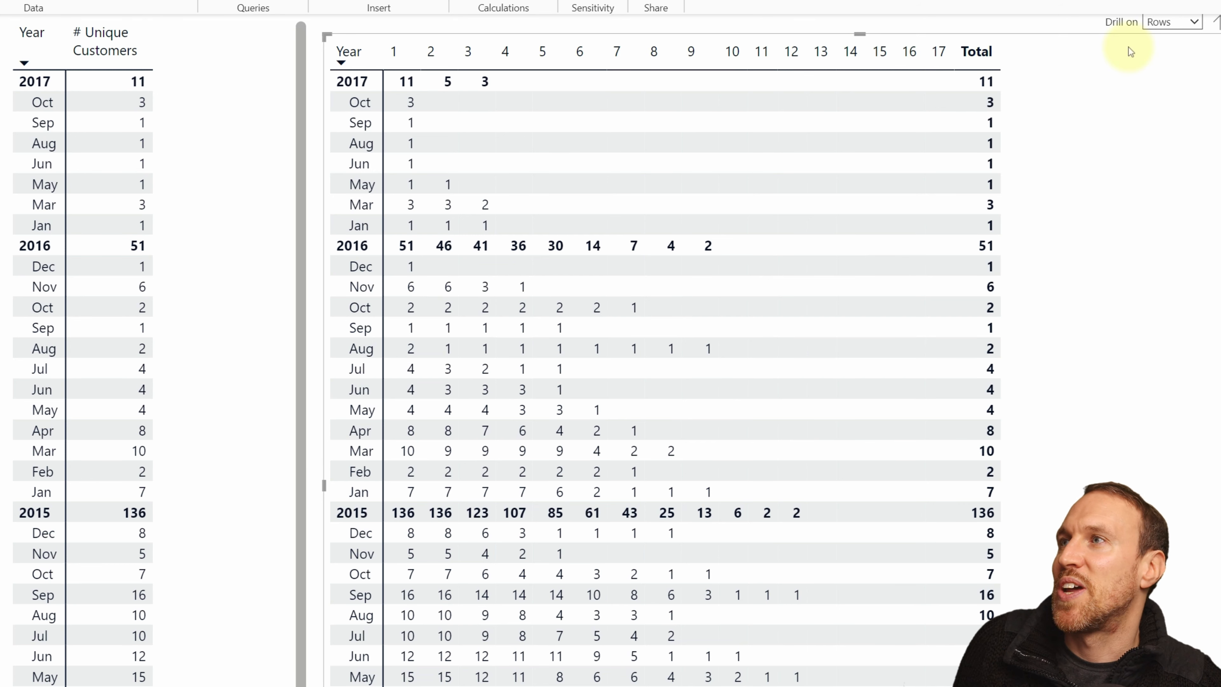
- Set the second matrix to drill on Columns, and drill up to Weeks to Repeat Since First Order as the first column field
left_click(1195, 23)
left_click(1169, 56)
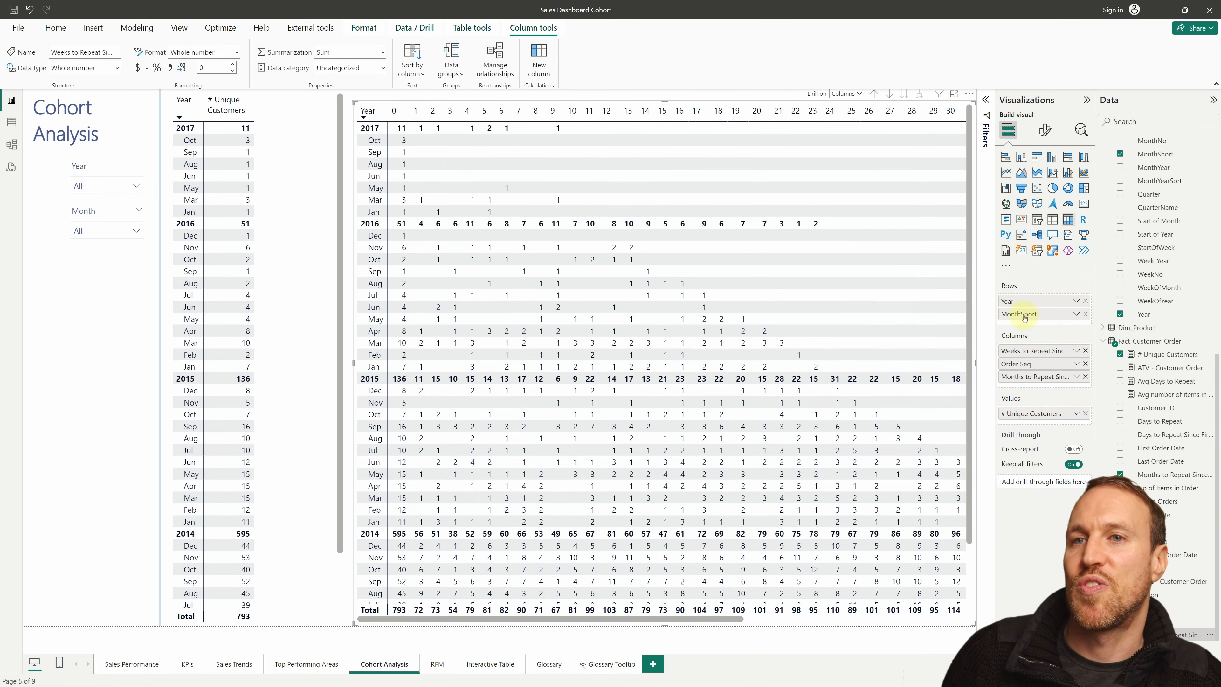
left_click(873, 93)
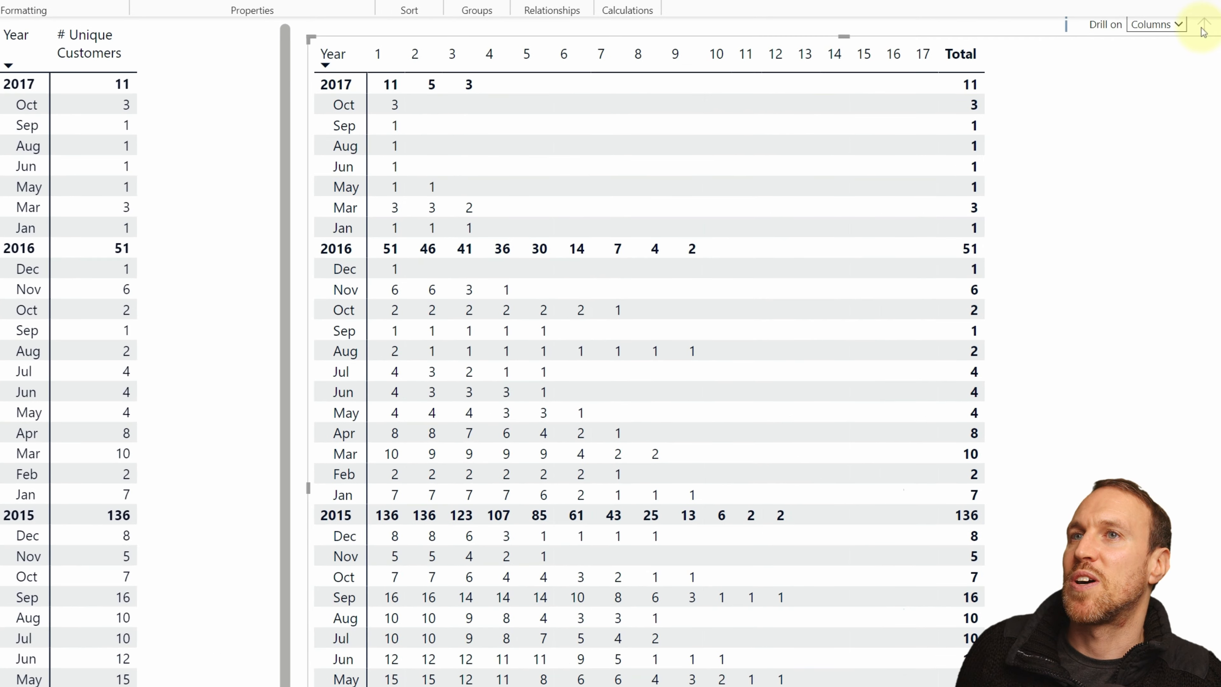
left_click(1154, 38)
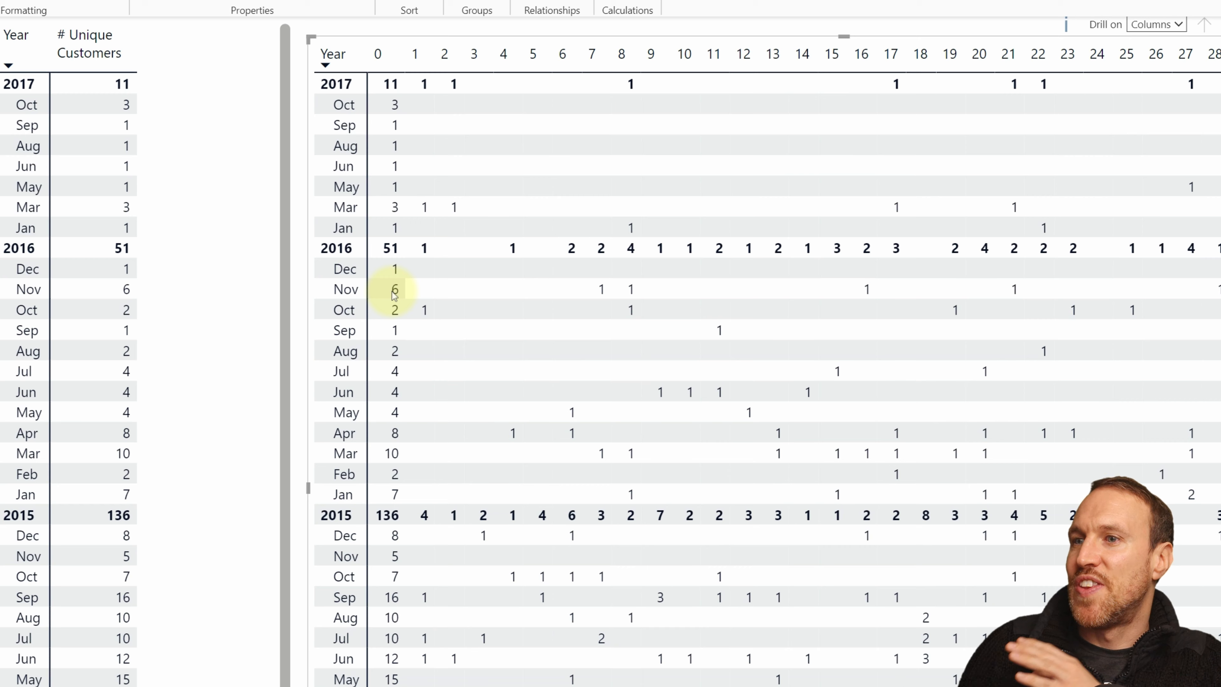
scroll(676, 652, "down", 3)
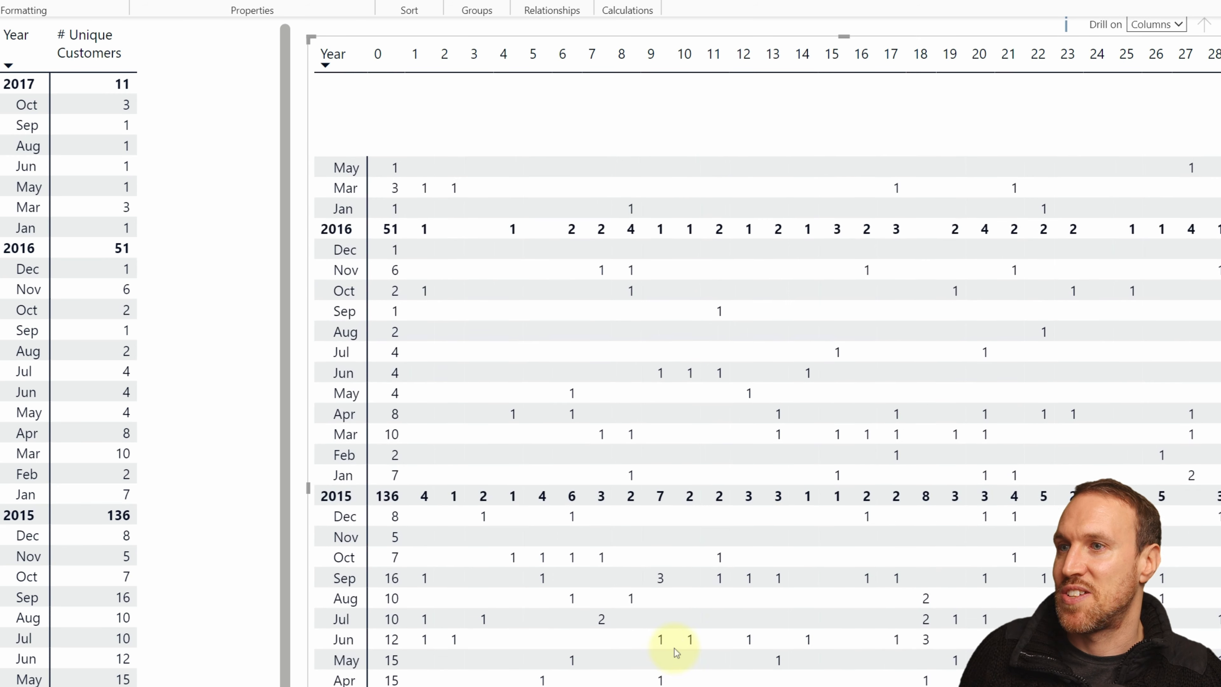
scroll(676, 652, "up", 1)
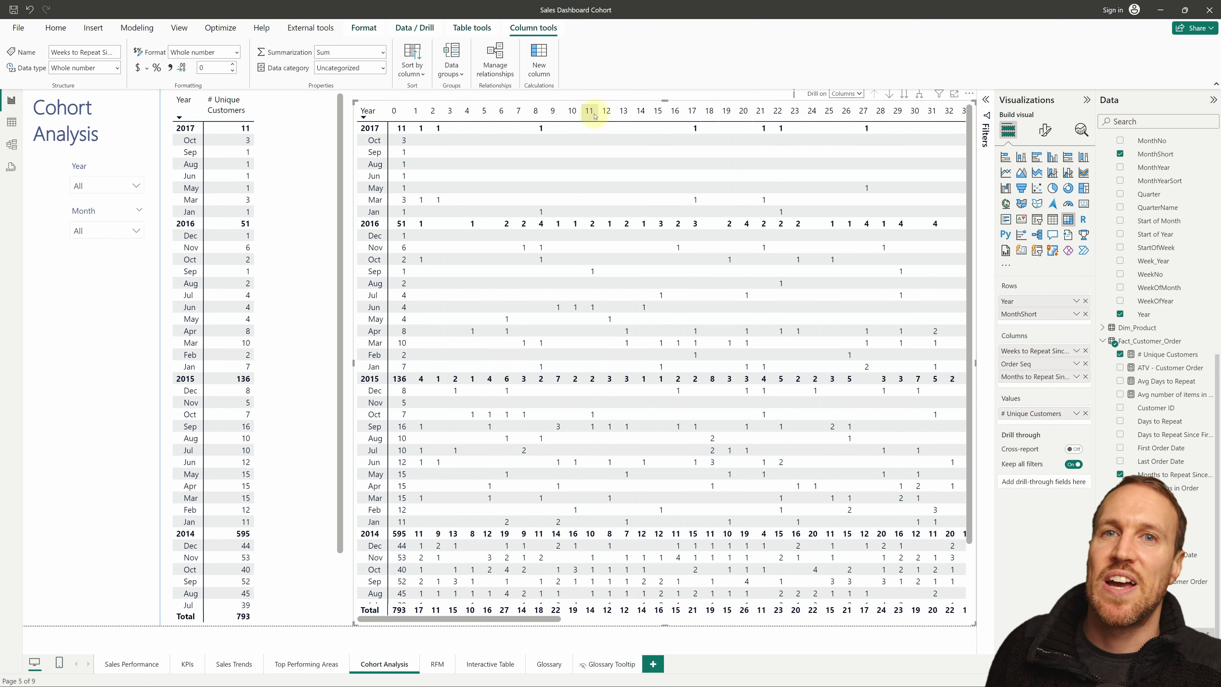
- Remove Weeks to Repeat Since First Order from the matrix columns and show # Unique Customers as Percent of row total
left_click(1085, 351)
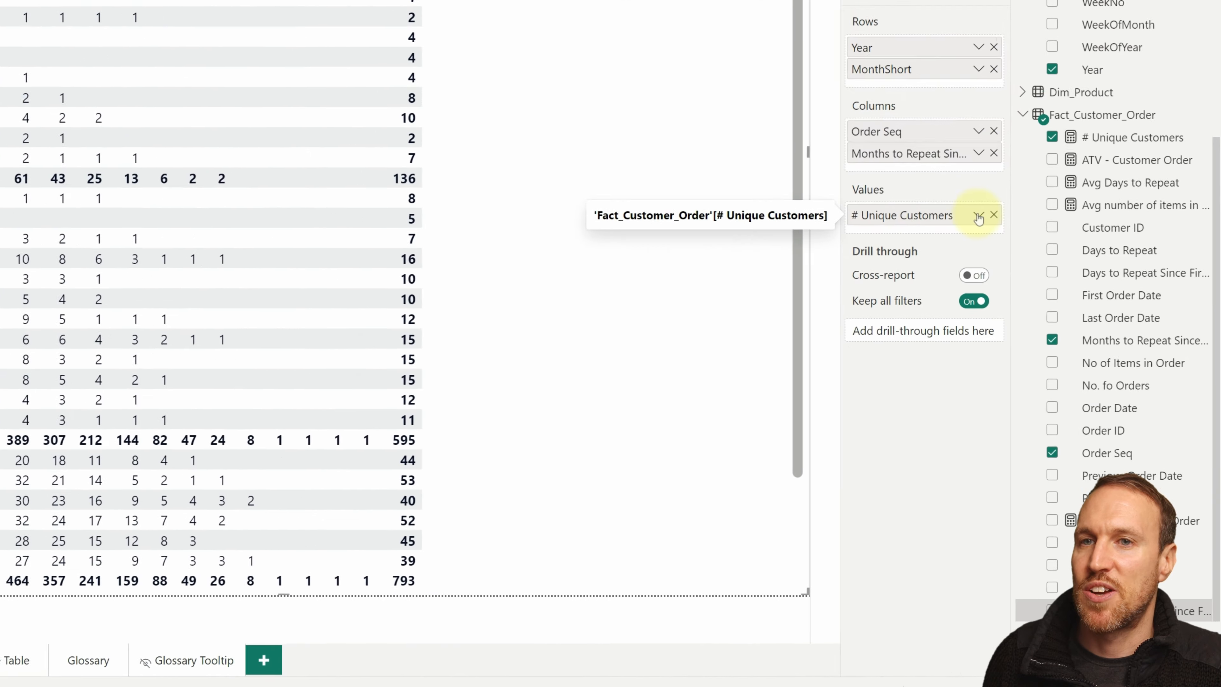
left_click(978, 217)
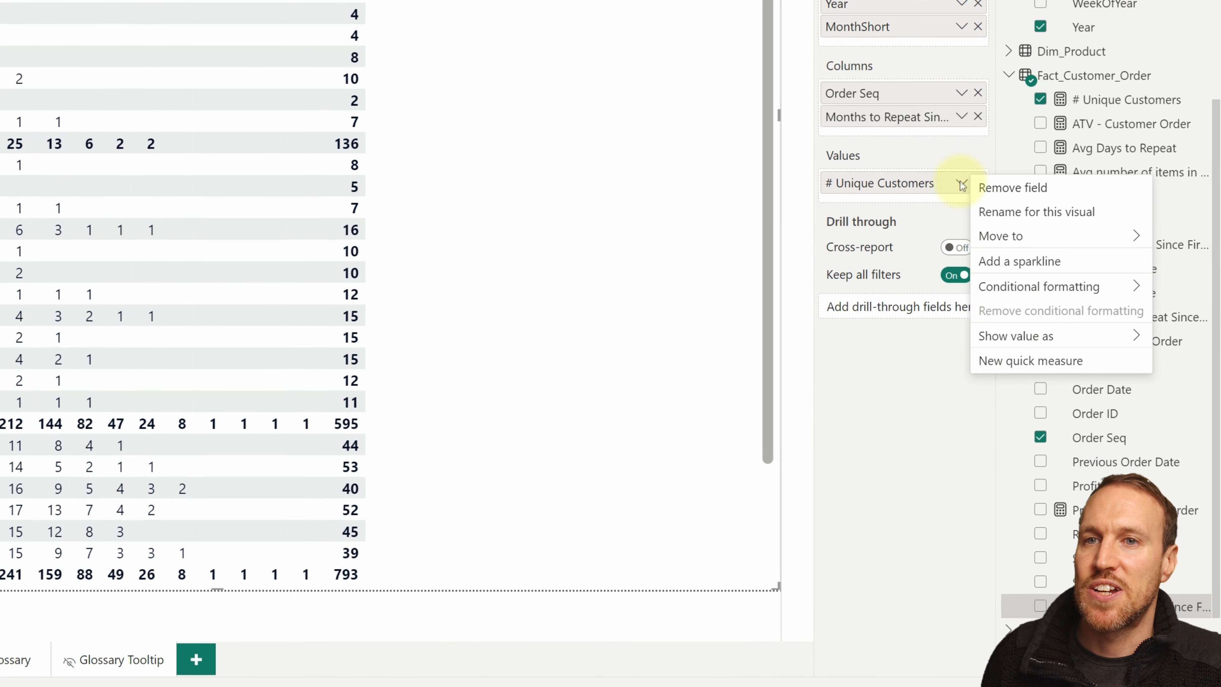
mouse_move(1043, 336)
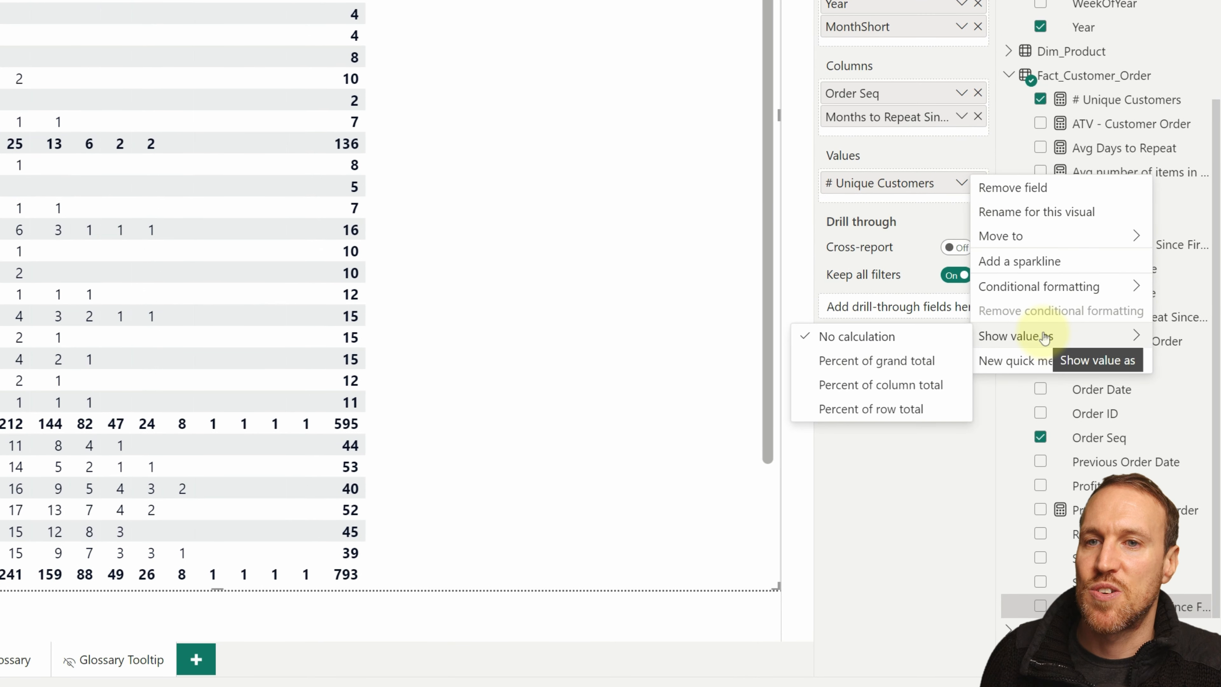
left_click(915, 410)
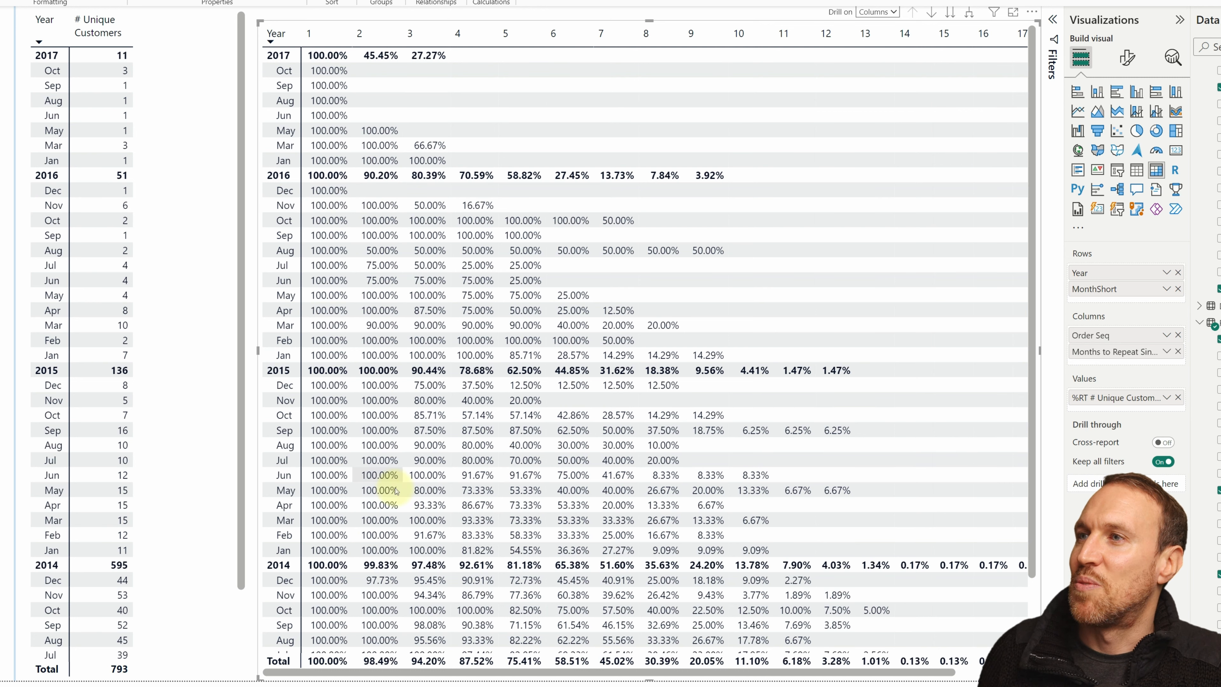
scroll(380, 551, "down", 2)
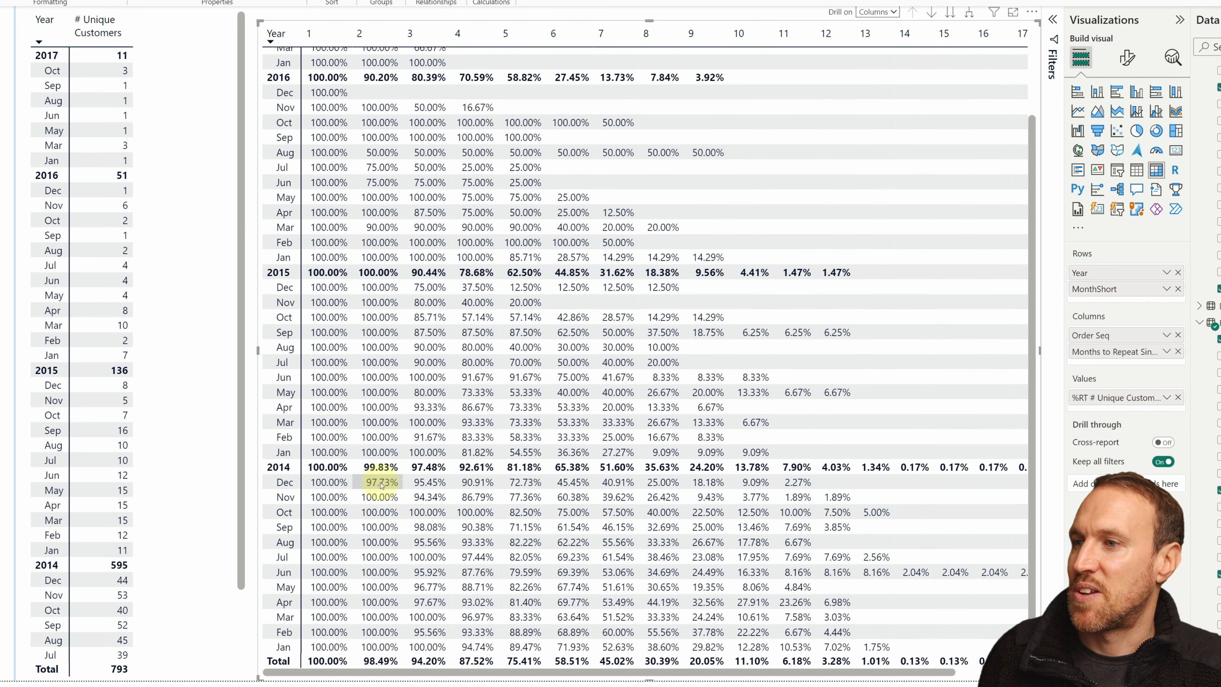
scroll(379, 483, "up", 2)
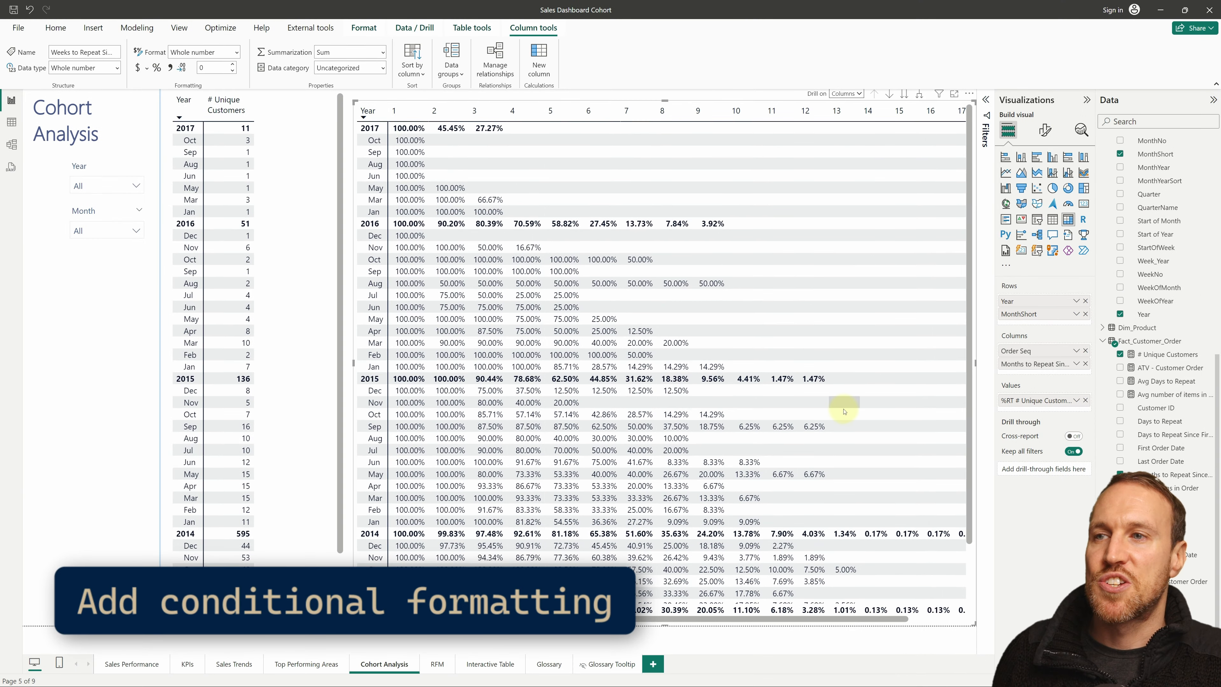
- Turn on background colour formatting for the second matrix's %RT # Unique Customers, with a middle colour added and empty values set to Don't format
left_click(1045, 129)
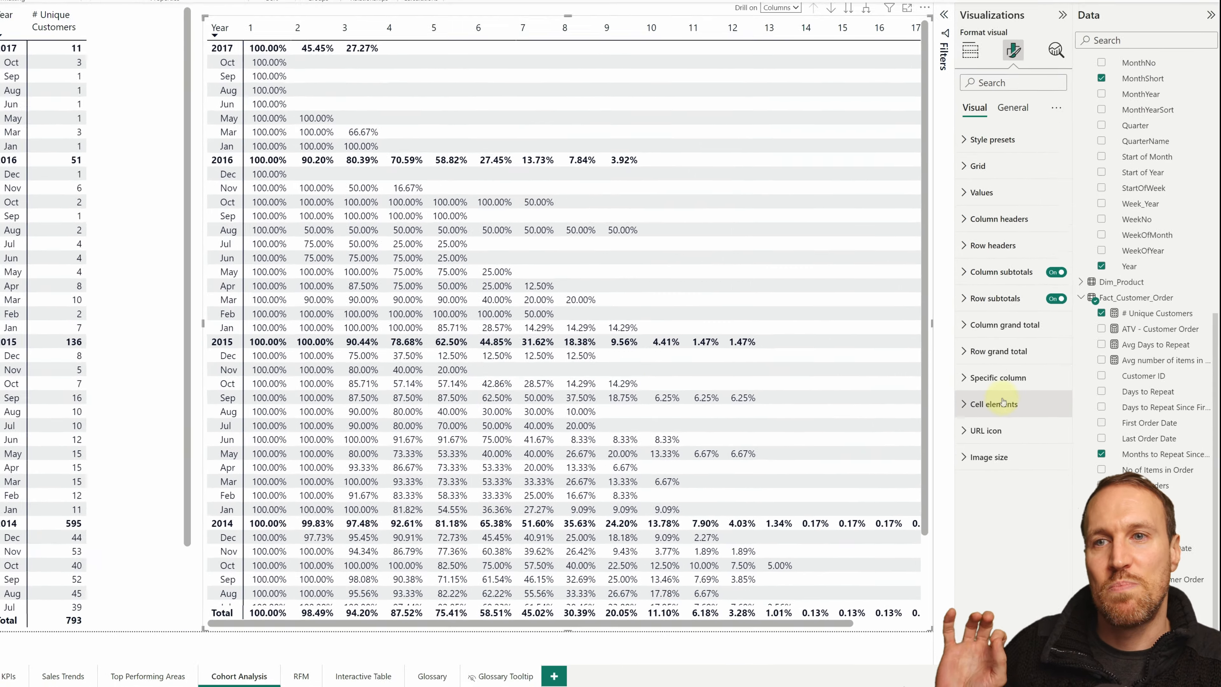
left_click(1035, 430)
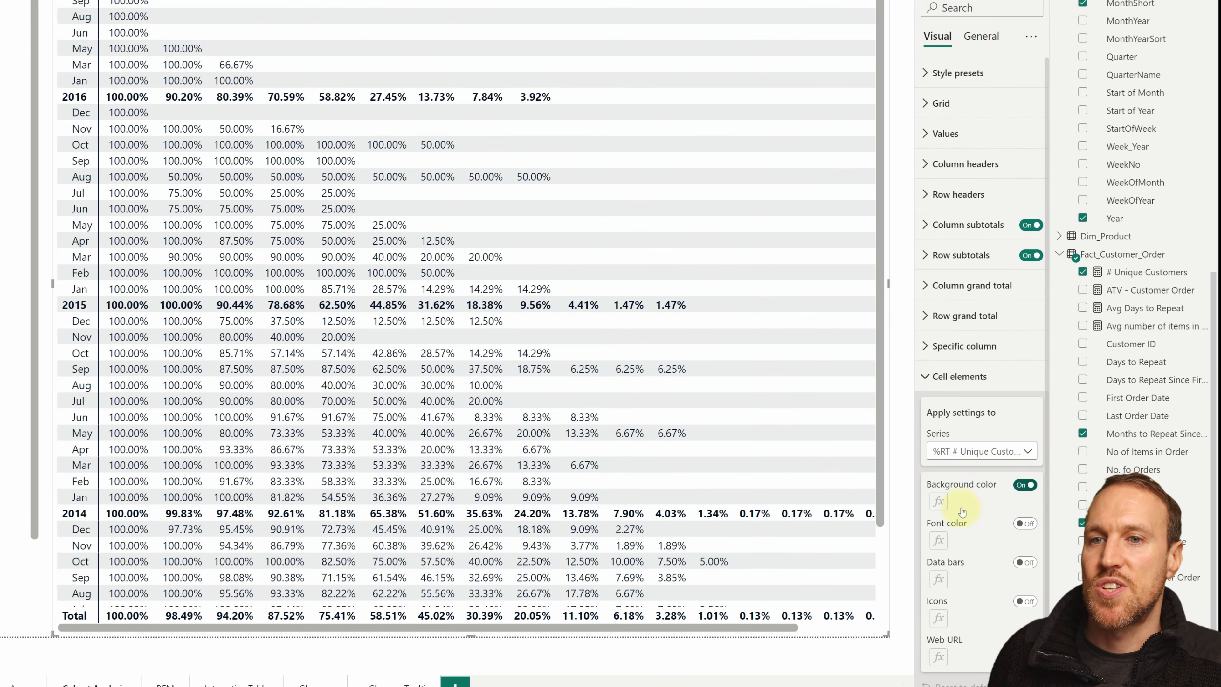
left_click(1025, 484)
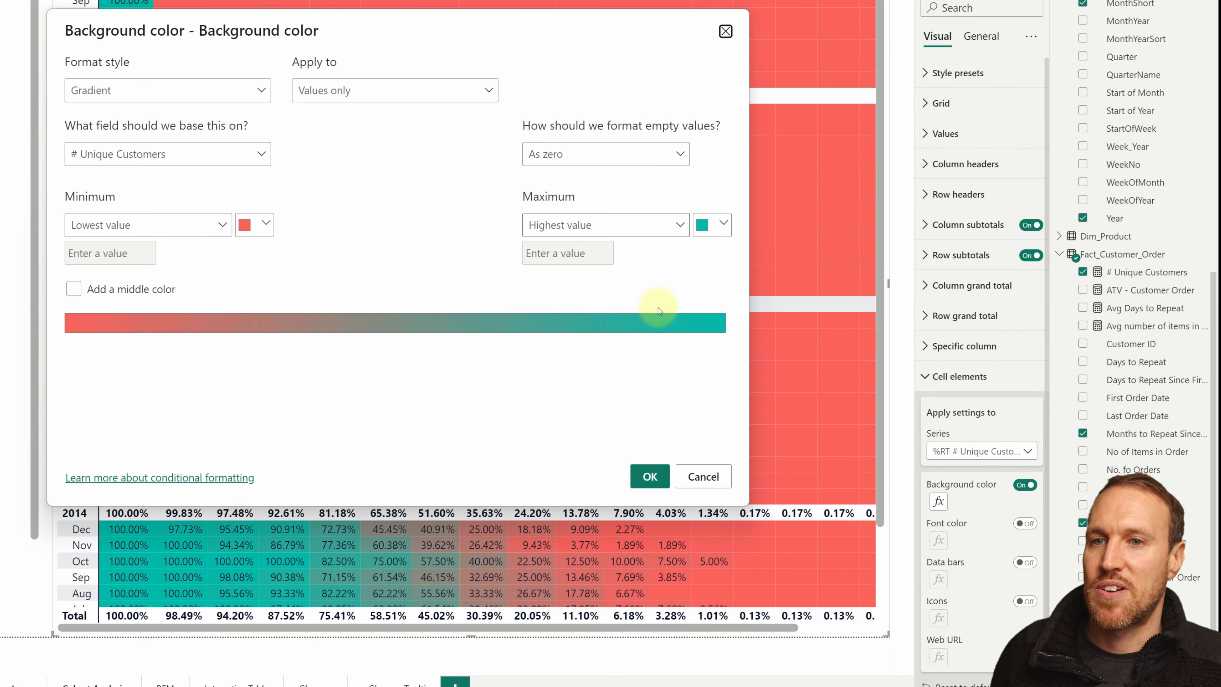
left_click(605, 164)
left_click(599, 177)
left_click(159, 289)
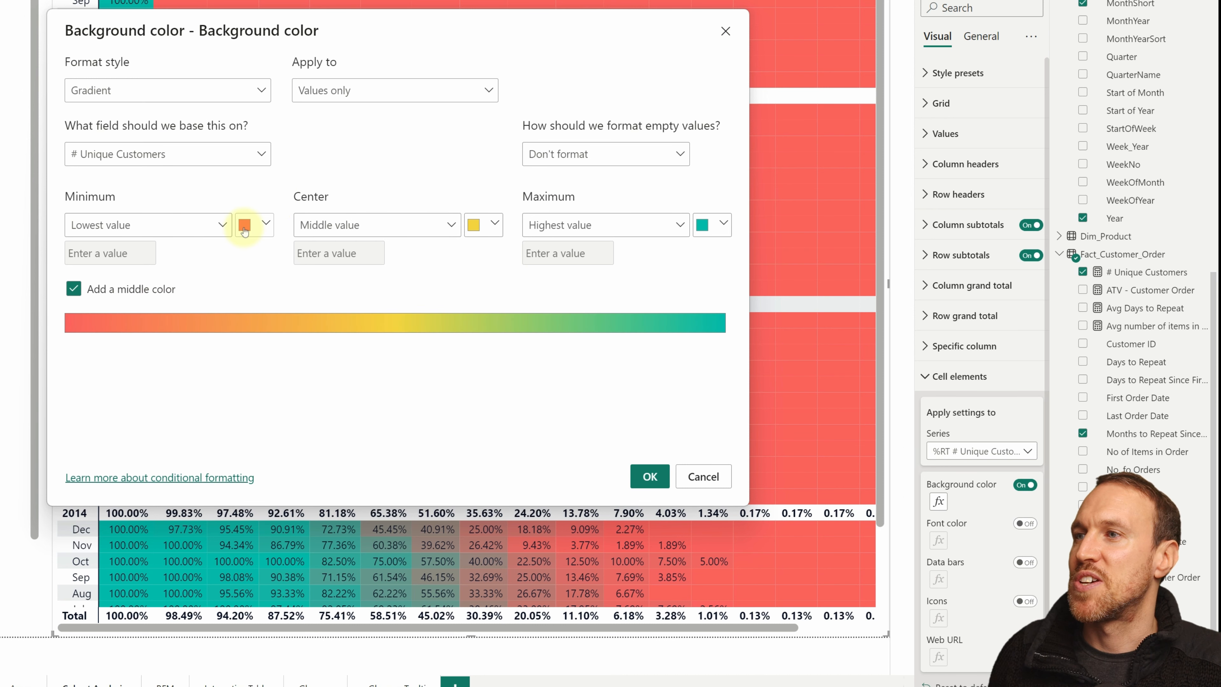
- Set the gradient colours to light red for the minimum, light orange for the centre and light green for the maximum, and apply them
left_click(247, 224)
left_click(358, 284)
left_click(494, 223)
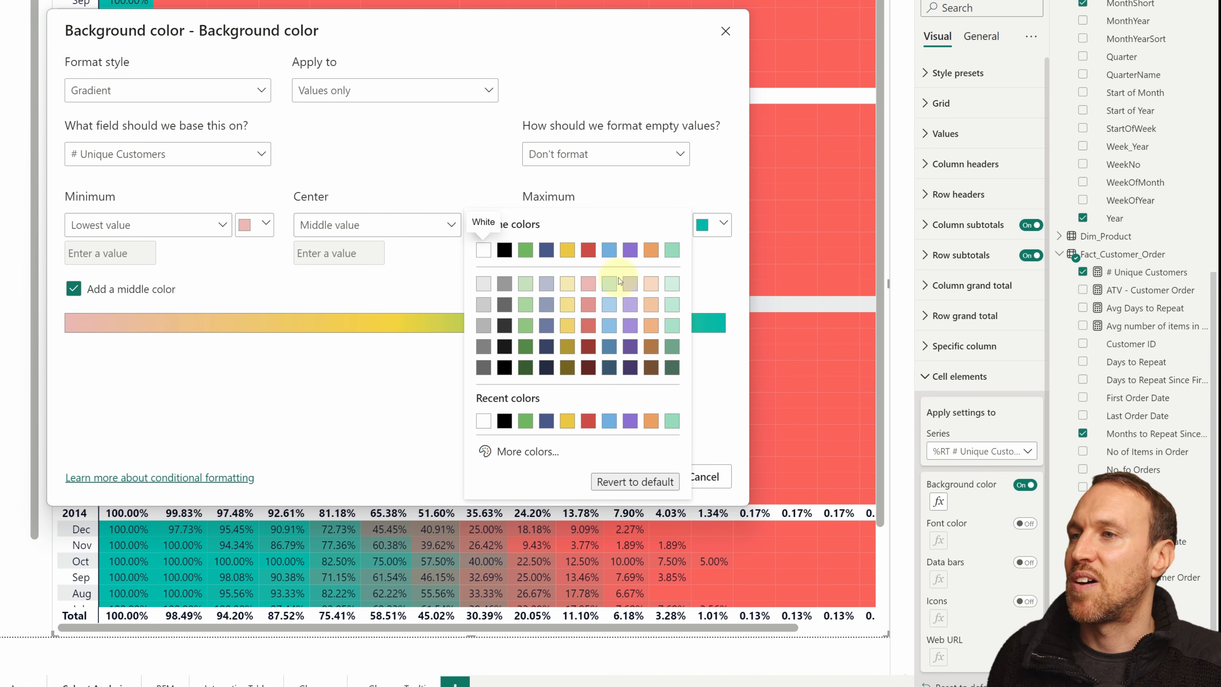
left_click(650, 285)
left_click(705, 225)
left_click(713, 285)
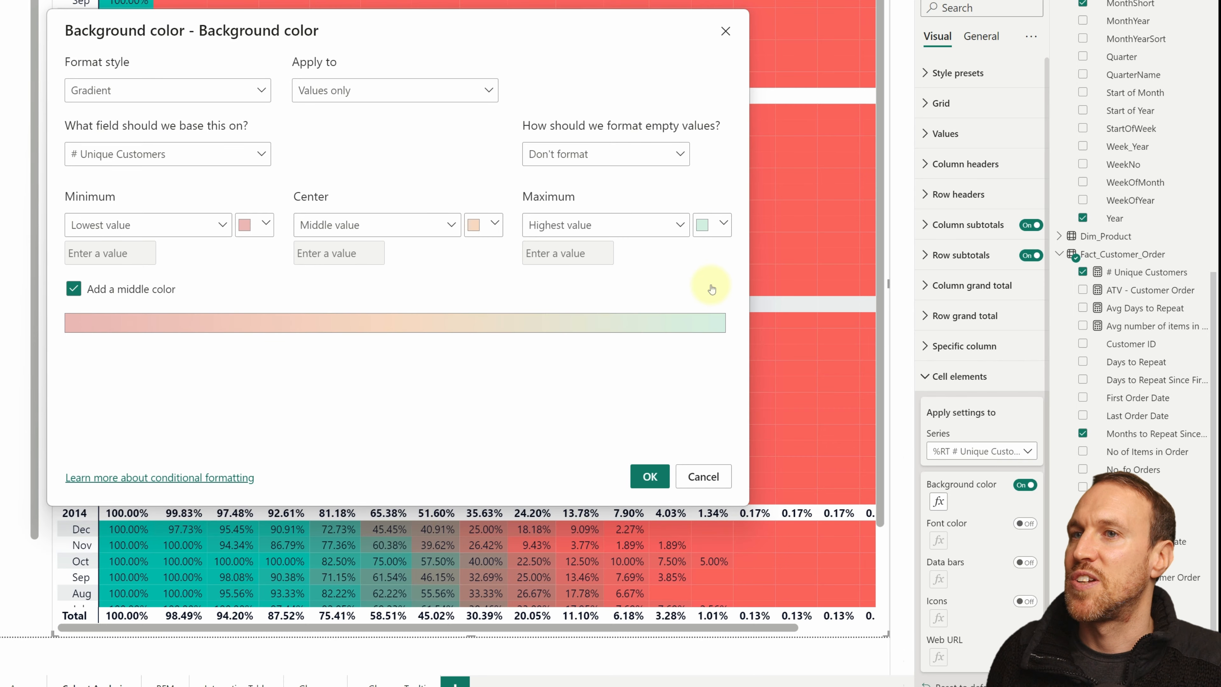
left_click(649, 476)
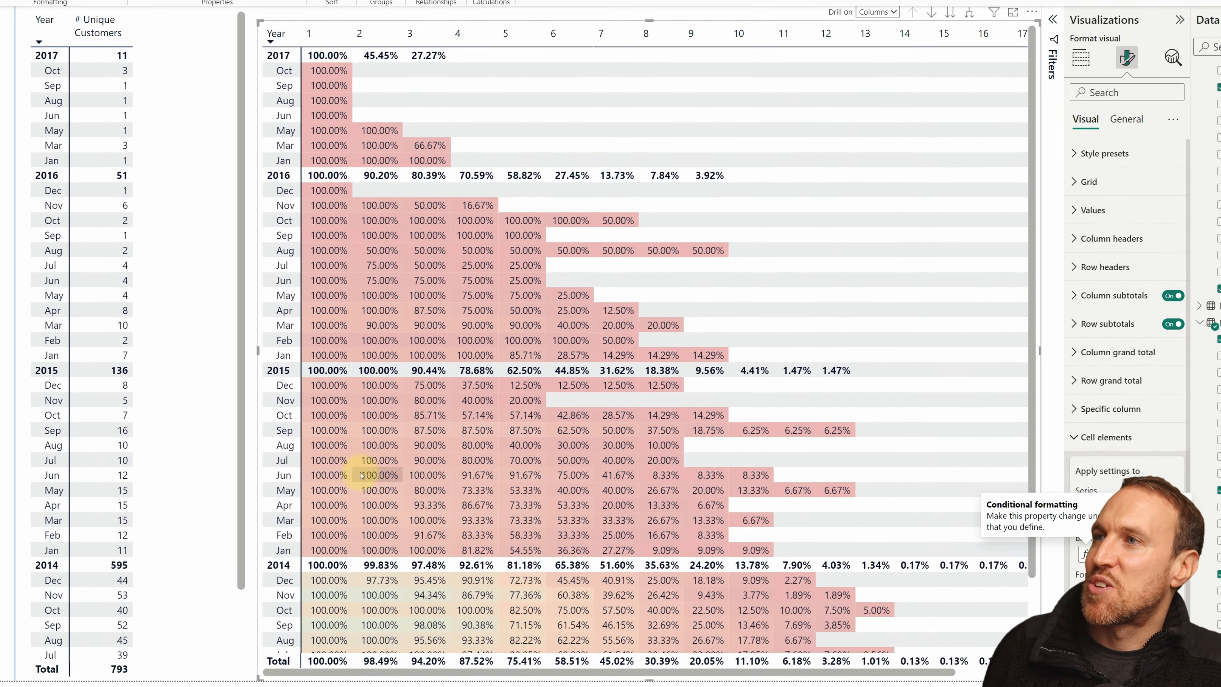
- Examine the colour-scaled repeat percentages across all first order years, months and order numbers, alongside the unique customer counts
scroll(423, 452, "down", 3)
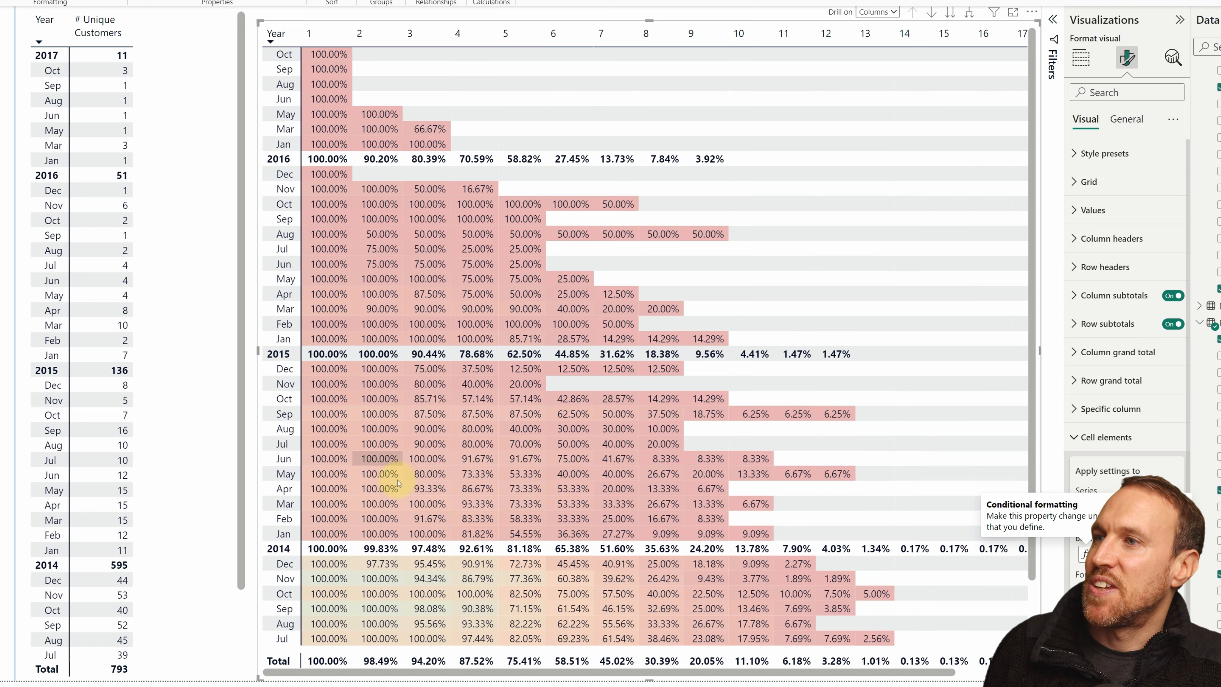
scroll(187, 454, "down", 3)
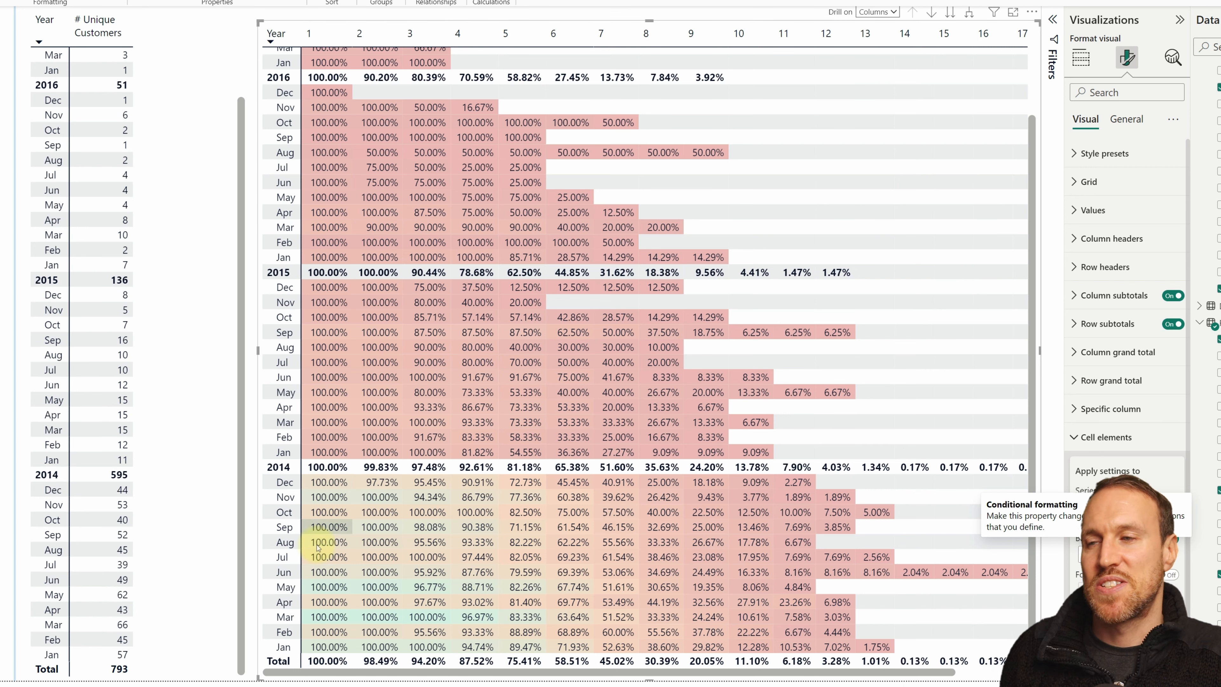
scroll(524, 353, "up", 3)
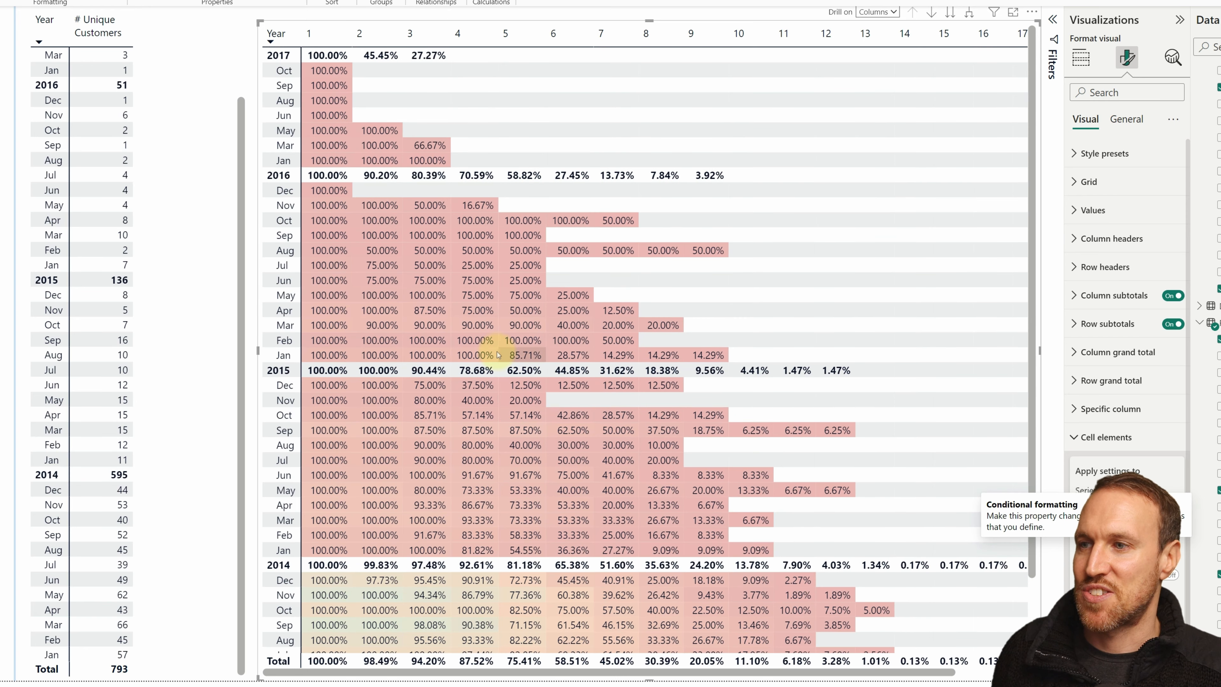
scroll(301, 287, "down", 3)
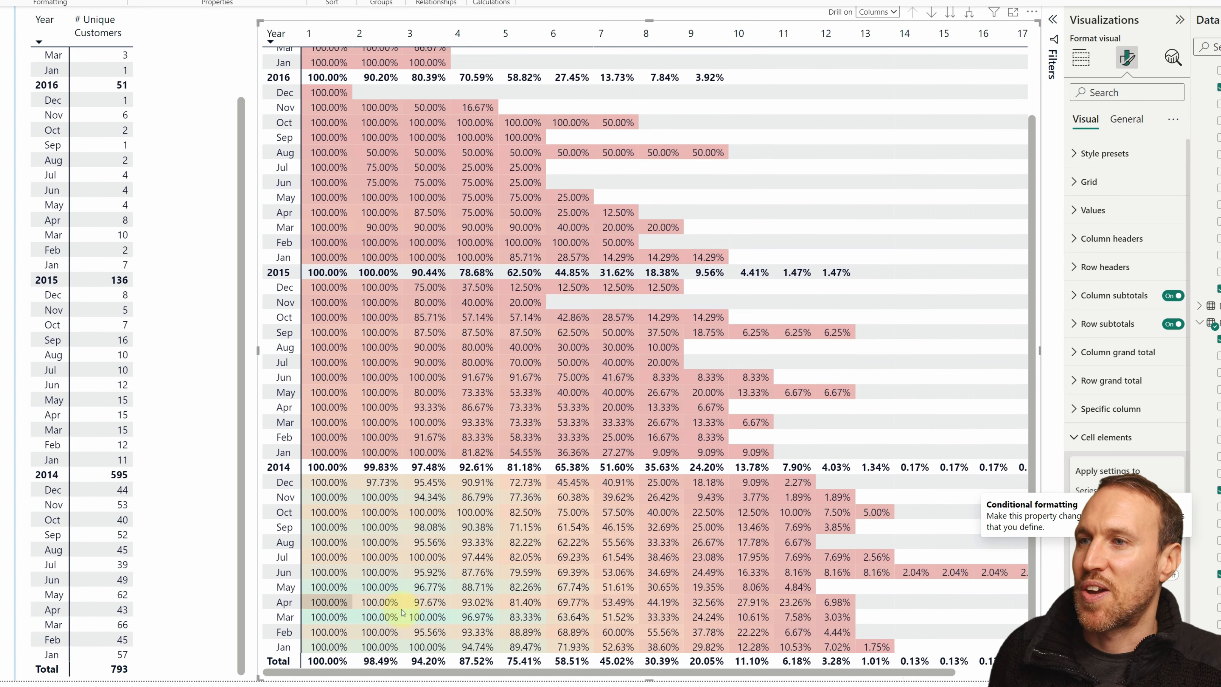
scroll(397, 330, "up", 3)
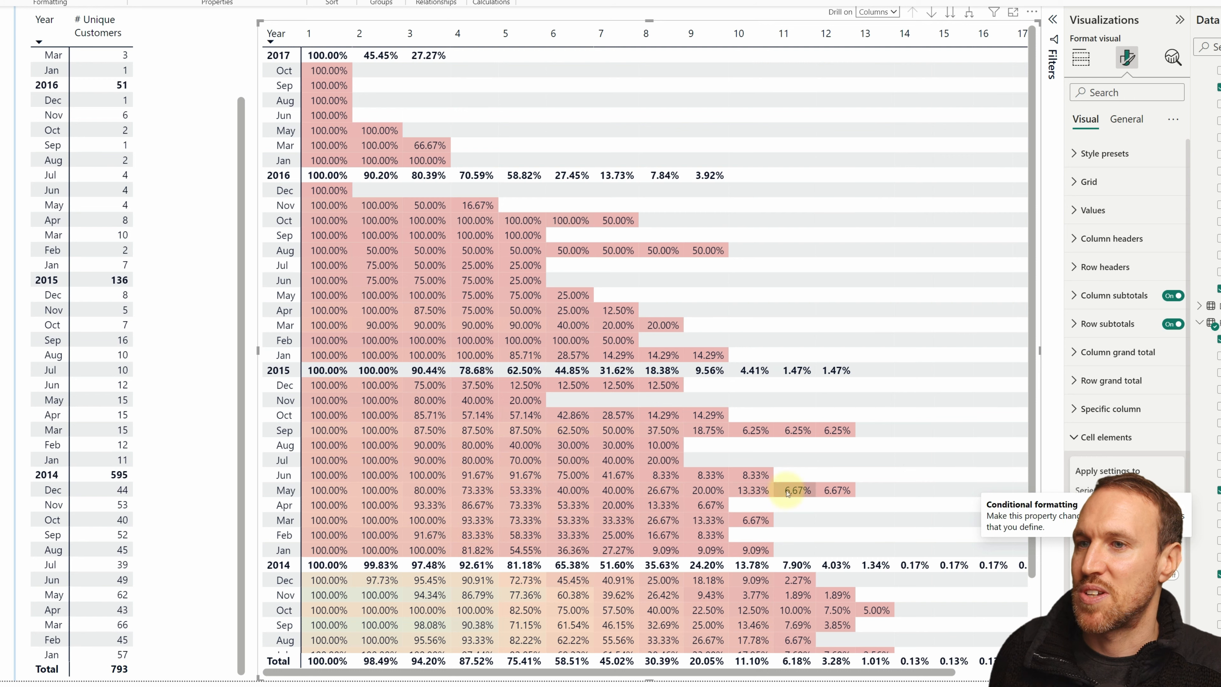
scroll(917, 529, "down", 3)
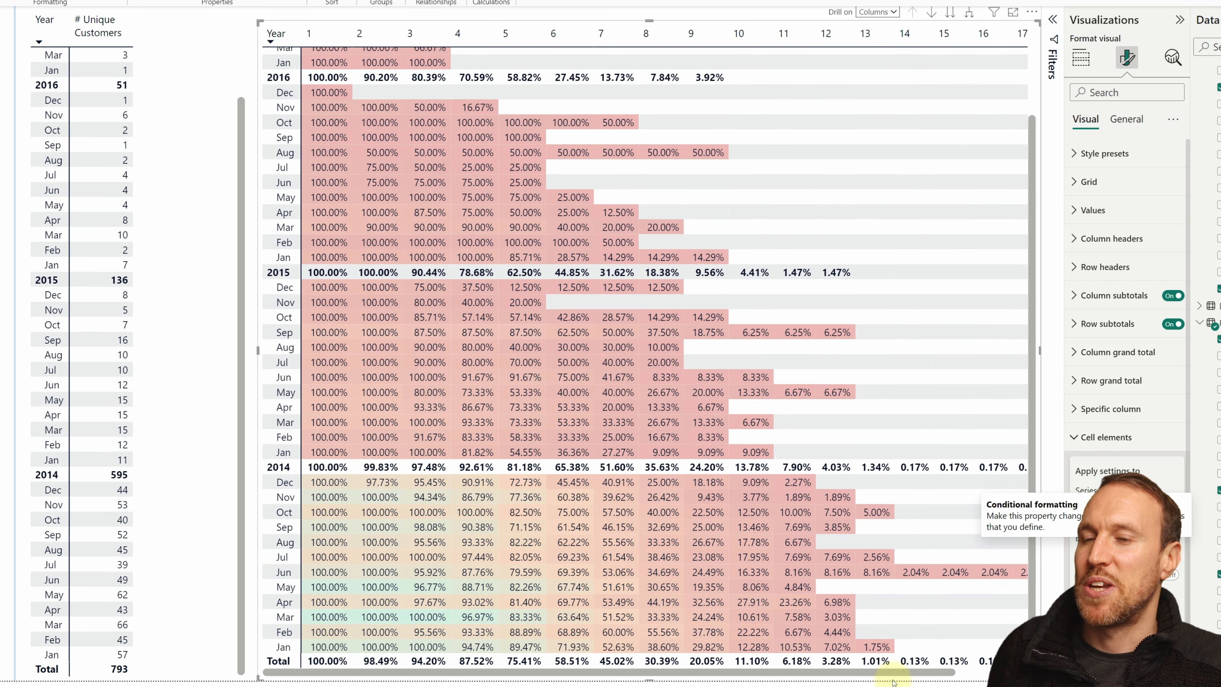
scroll(917, 673, "right", 3)
left_click_drag(917, 673, 851, 669)
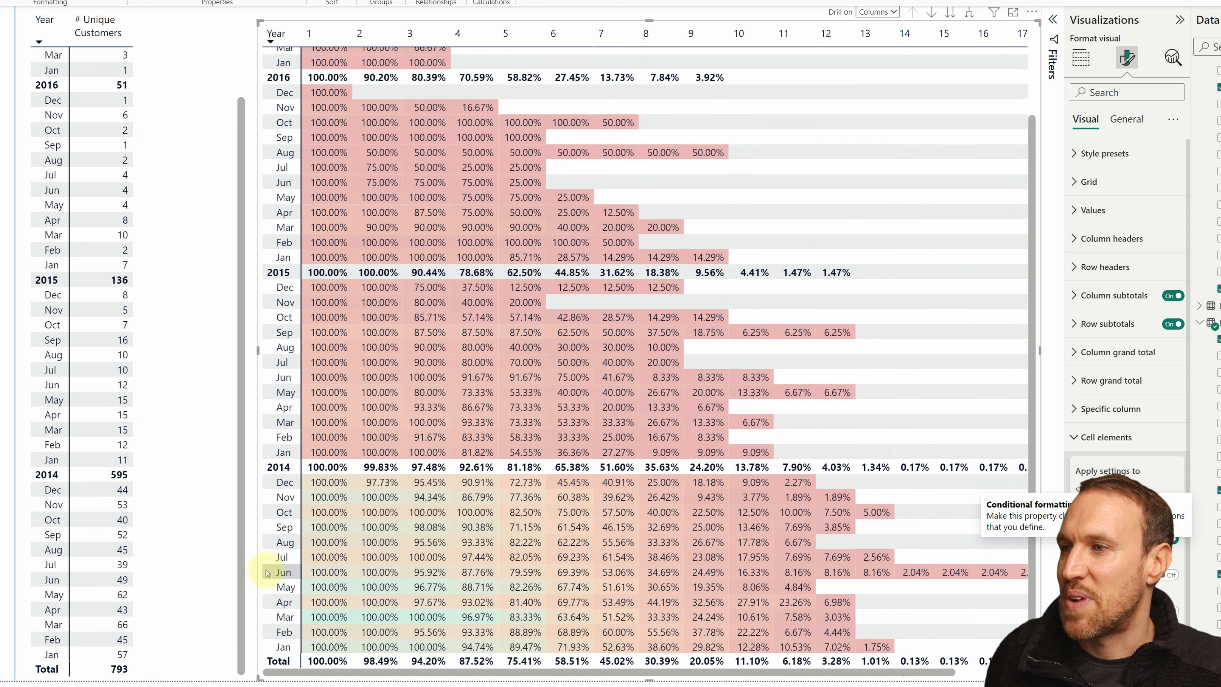
scroll(572, 675, "right", 3)
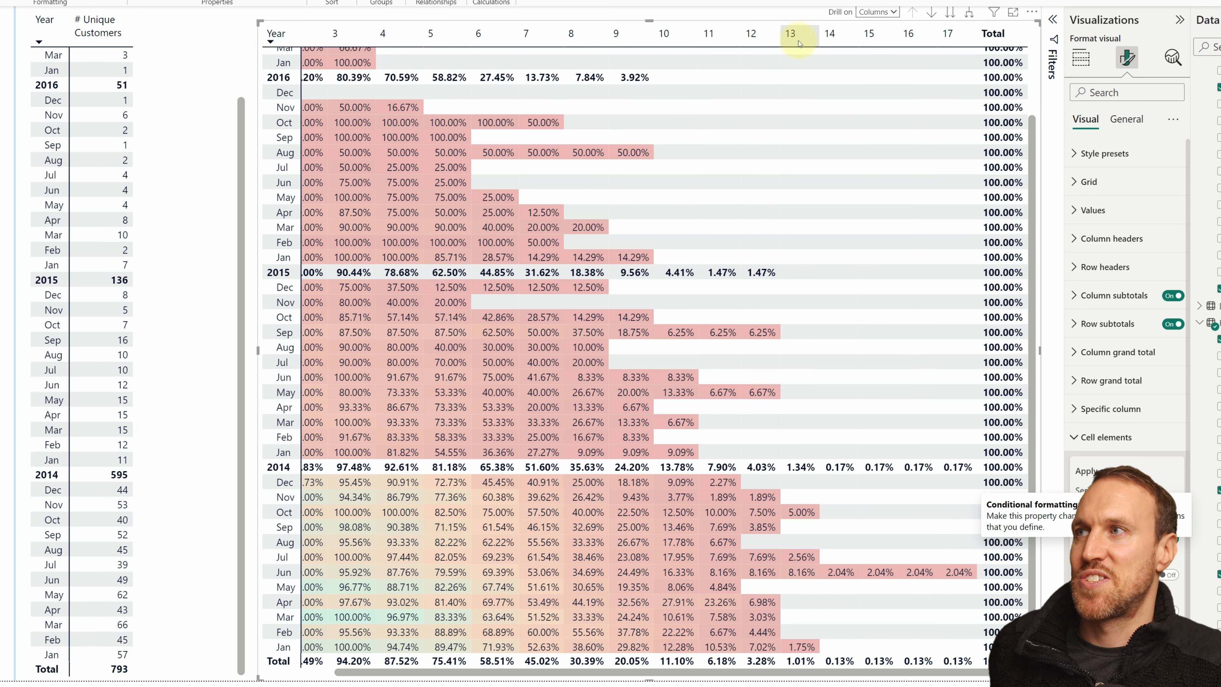
scroll(68, 63, "up", 2)
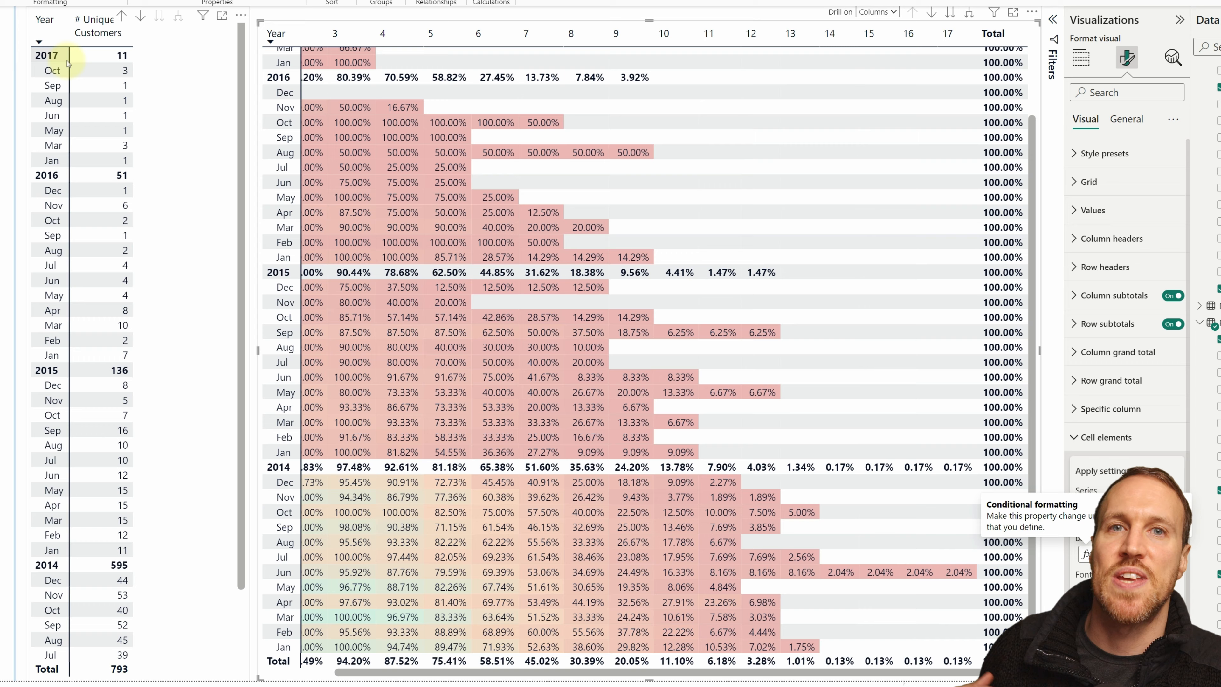
scroll(869, 154, "up", 2)
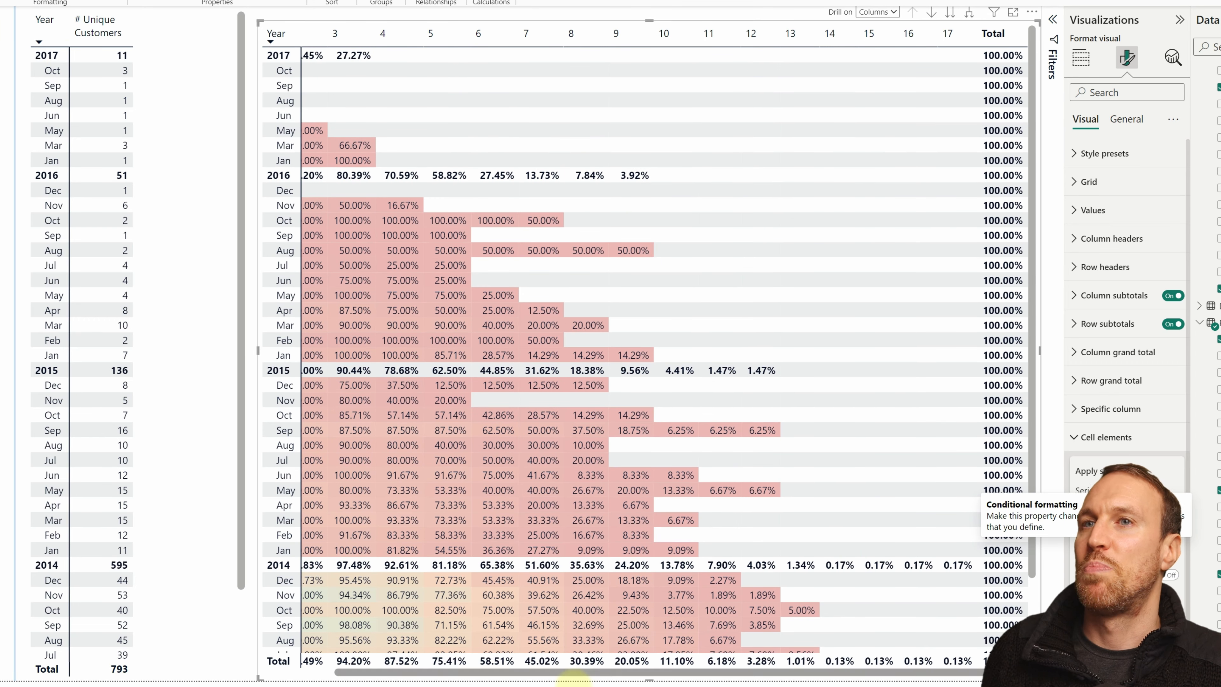
scroll(442, 662, "left", 2)
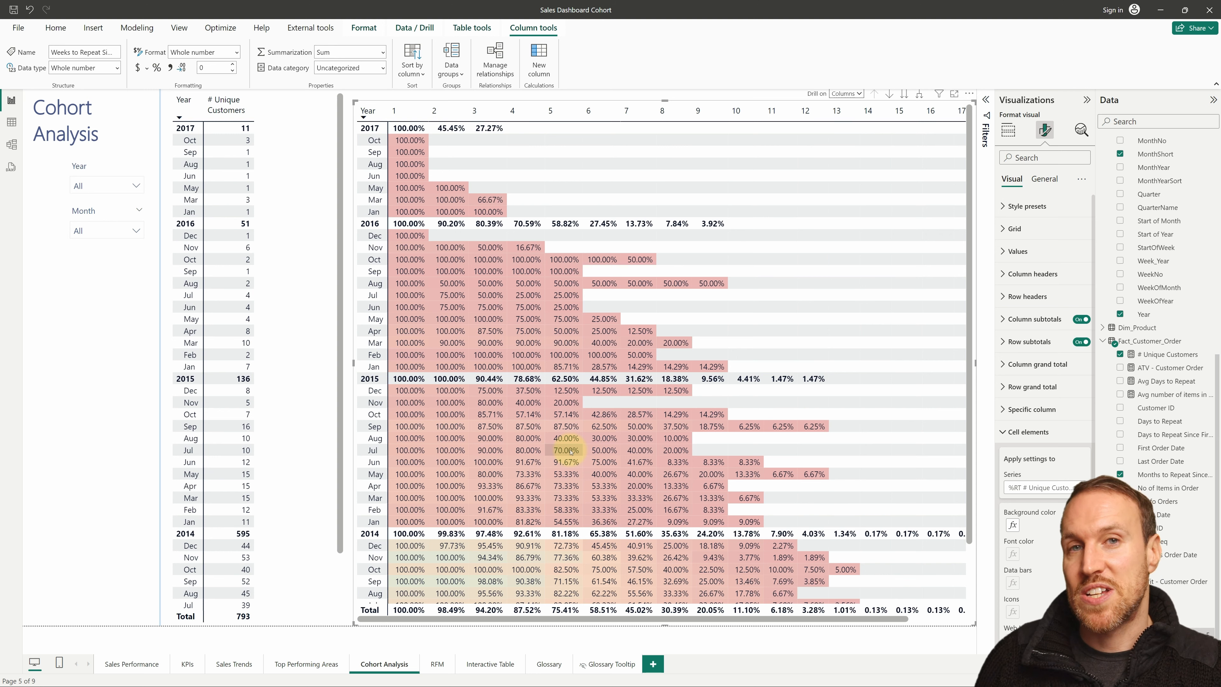
- Add the ATV - Customer Order measure to the first matrix's values below # Unique Customers
left_click(1157, 372)
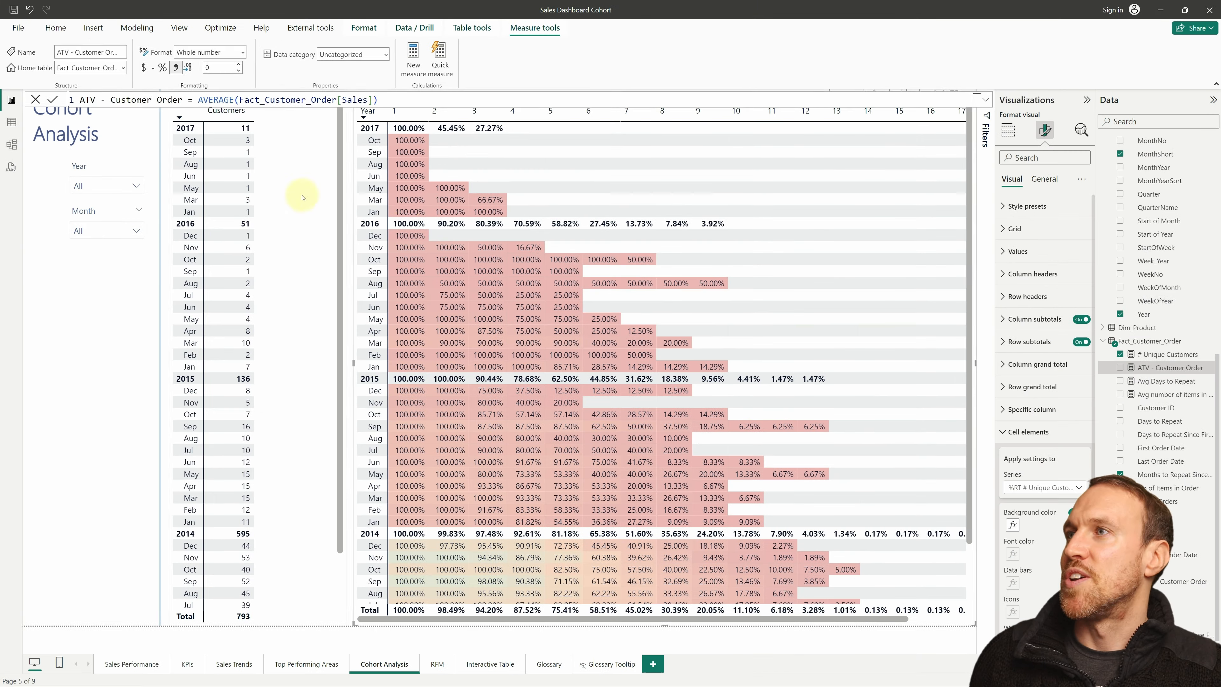
left_click(673, 410)
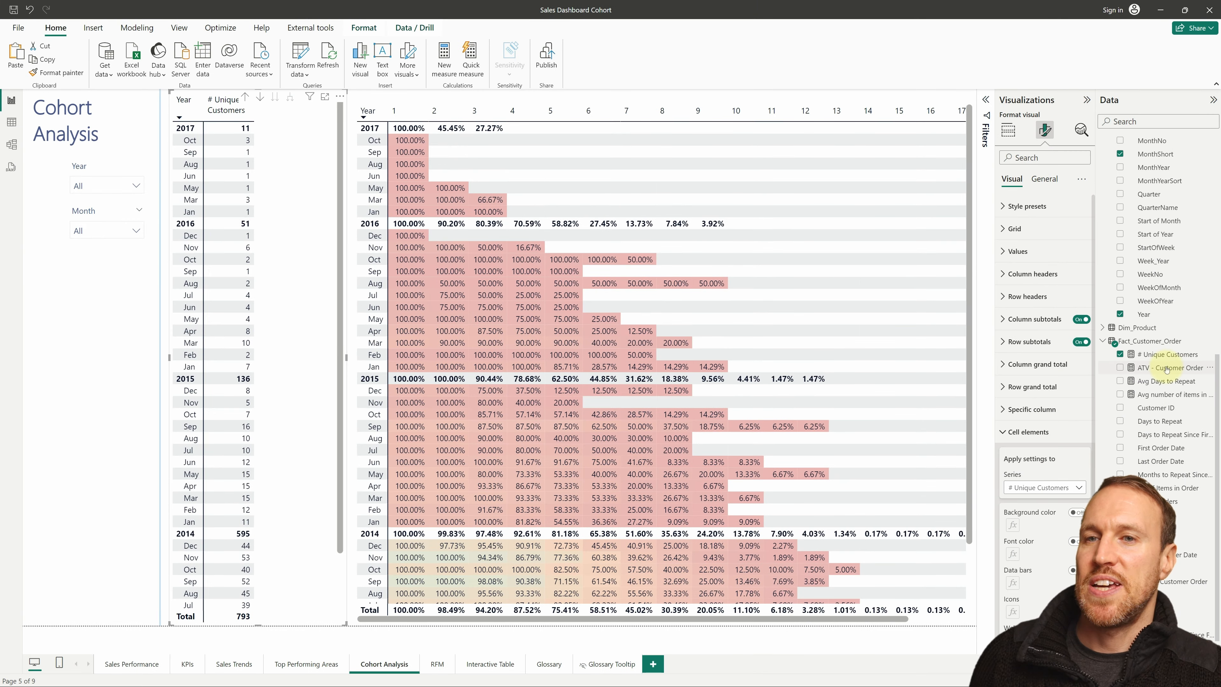
left_click(1008, 130)
left_click_drag(1167, 368, 1050, 389)
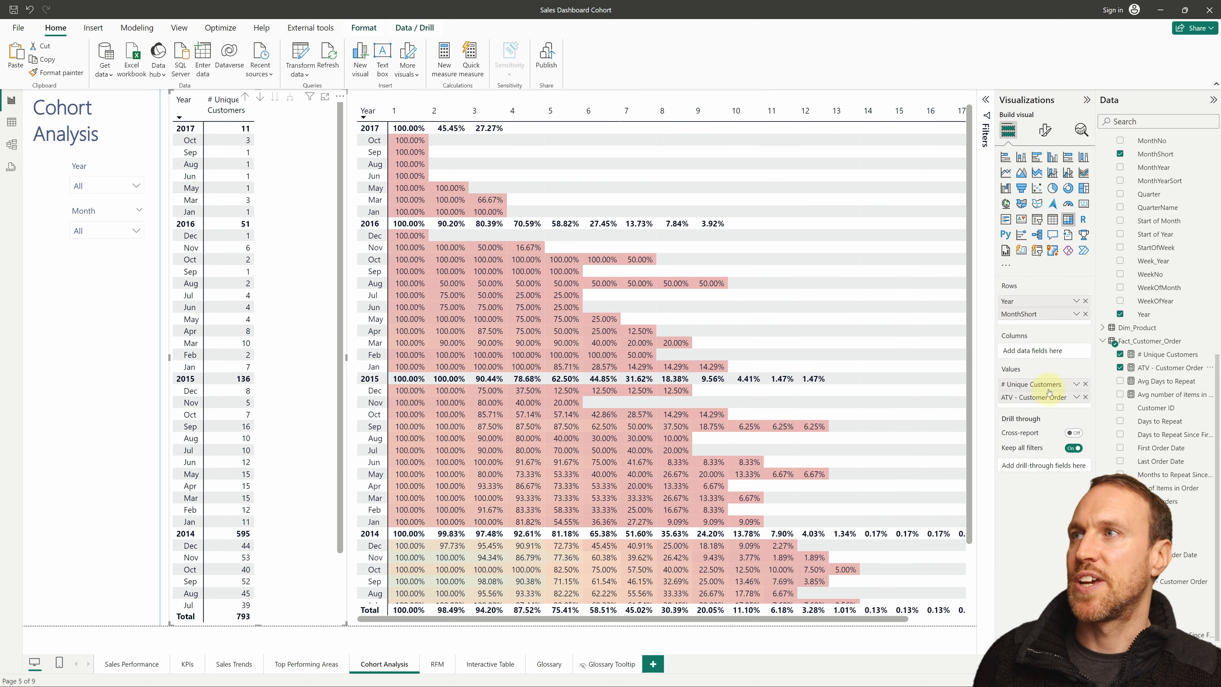
- Rename the ATV - Customer Order value in the first matrix as ATV and review its monthly figures
double_click(1033, 397)
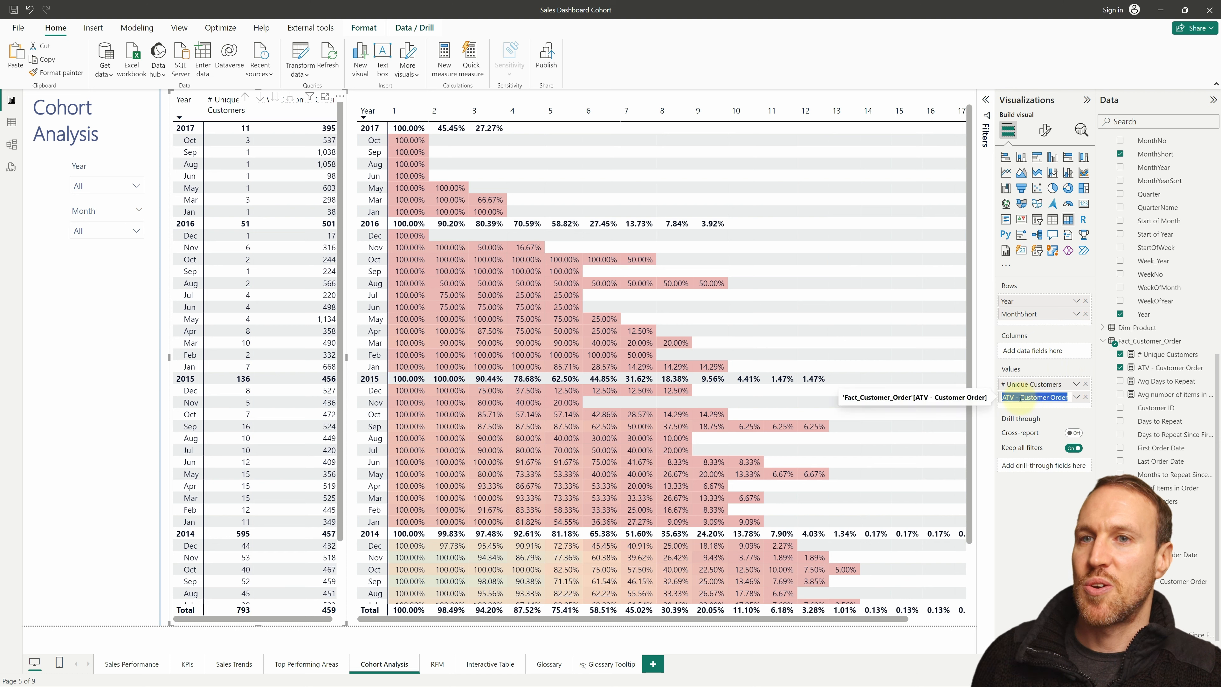
left_click_drag(1020, 396, 1071, 397)
key("BackSpace")
key("BackSpace")
key("BackSpace")
key("BackSpace")
key("Return")
scroll(283, 423, "down", 2)
scroll(287, 429, "up", 2)
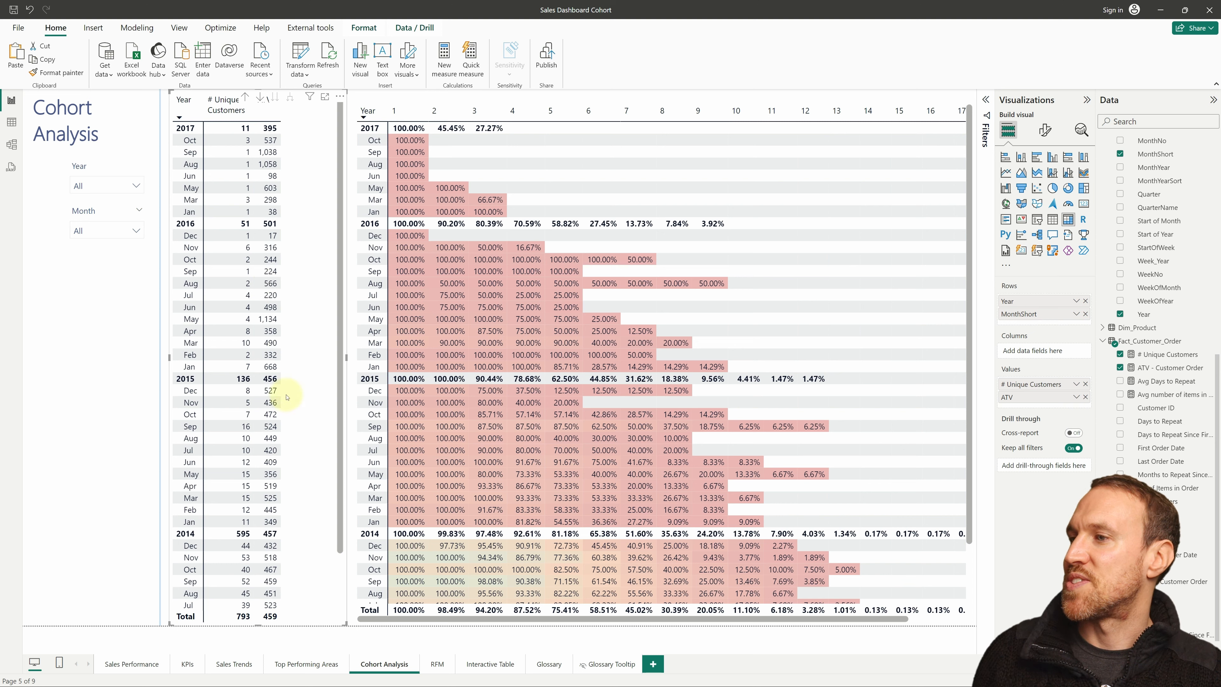
scroll(284, 403, "down", 2)
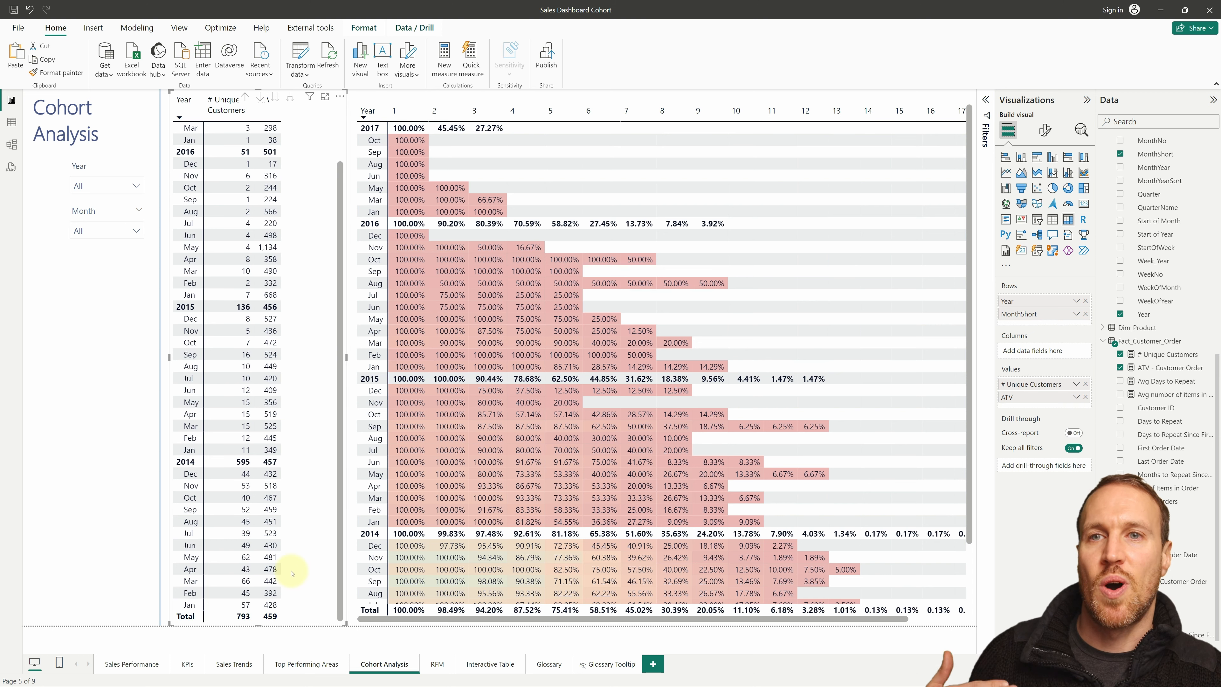
- Replace %RT # Unique Customers with ATV - Customer Order as the second matrix's value
left_click(971, 168)
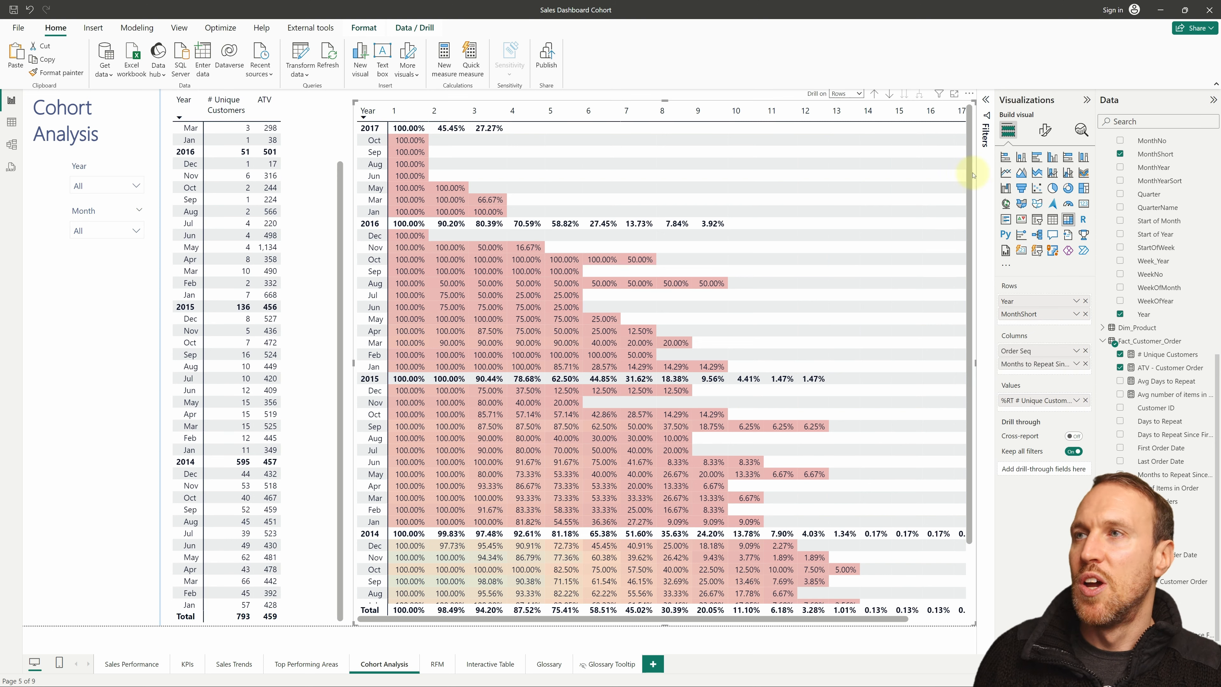
left_click(1085, 401)
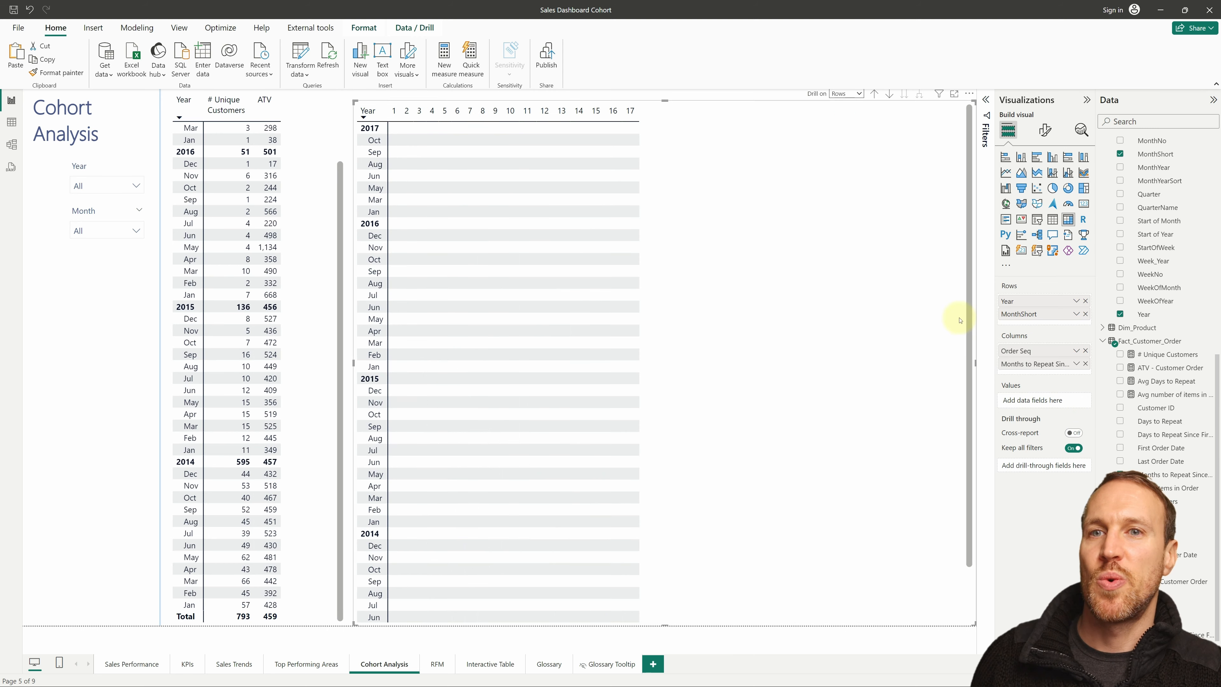
scroll(1173, 398, "up", 4)
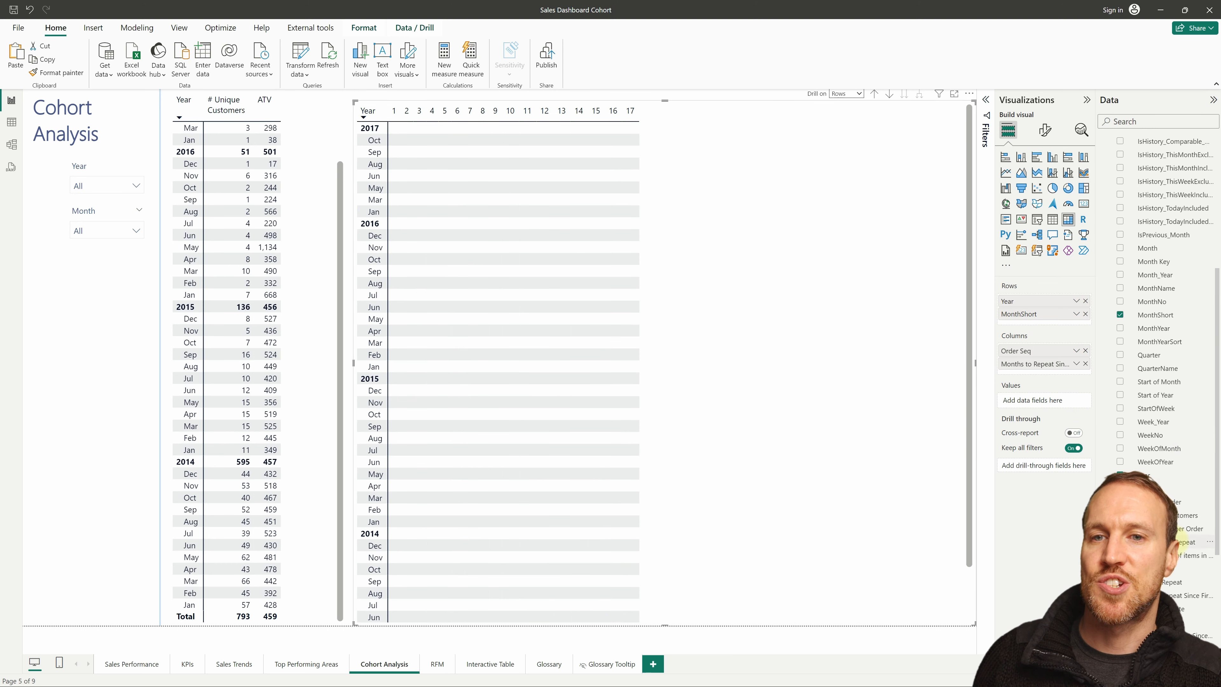
left_click_drag(1103, 457, 1043, 400)
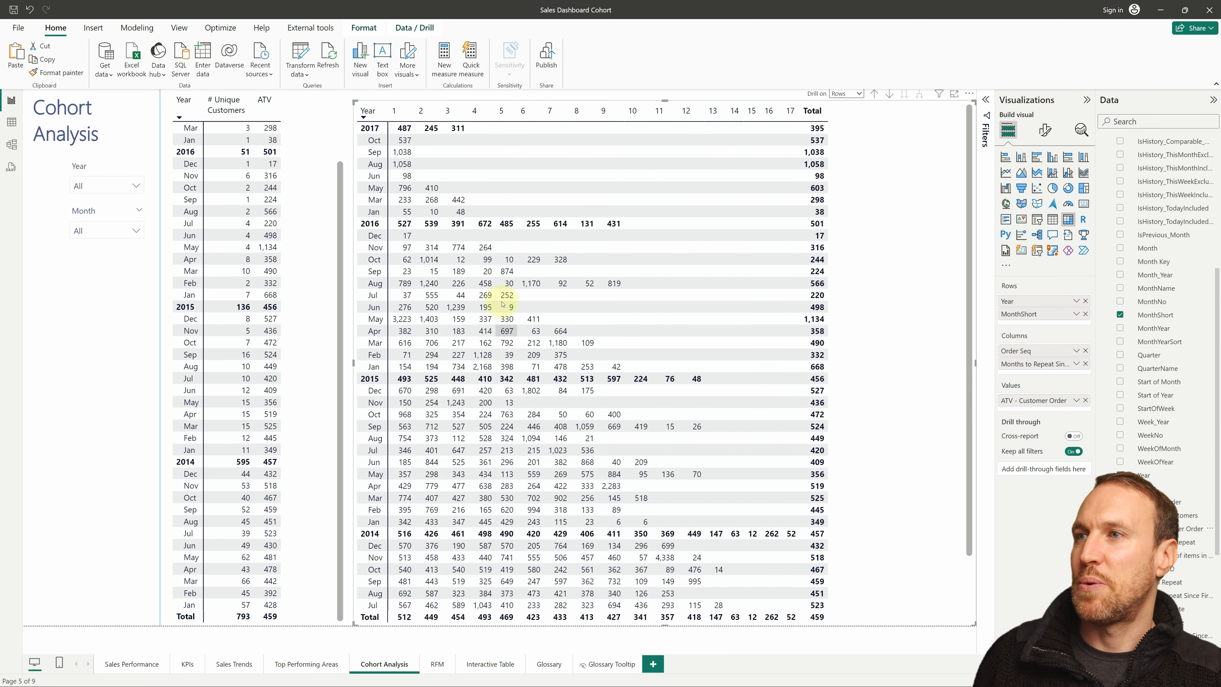
- Turn on gradient background colour formatting for ATV - Customer Order in the second matrix and add a middle colour
left_click(1045, 130)
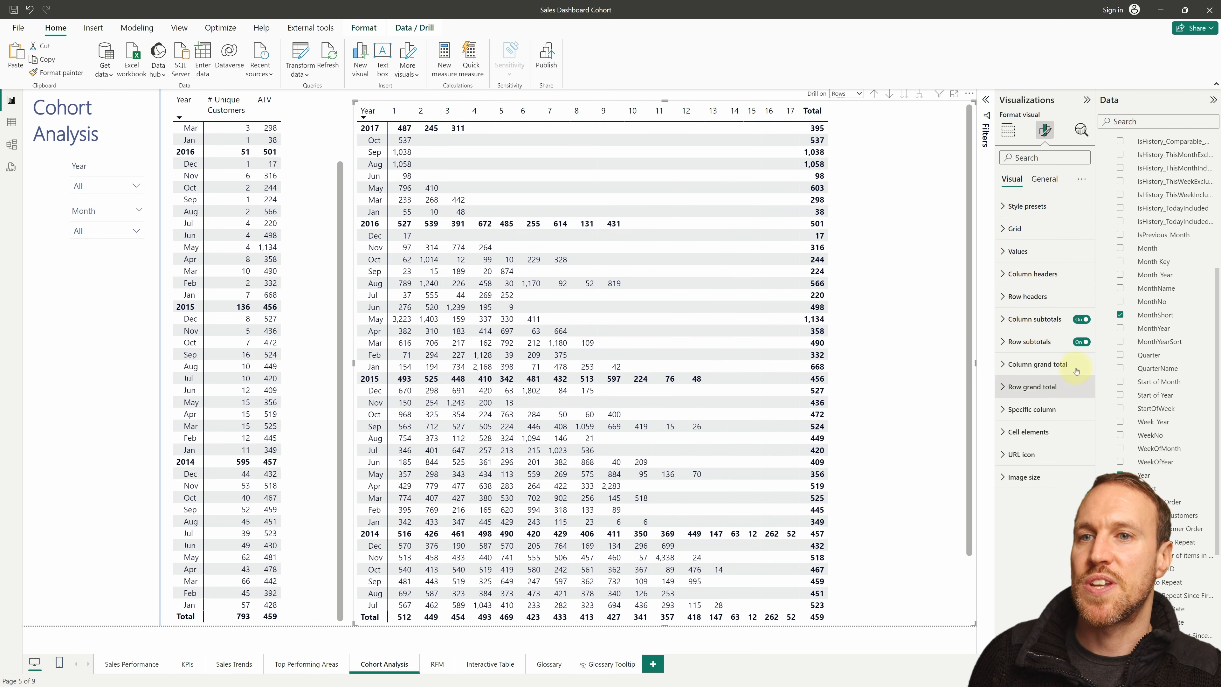
left_click(1021, 431)
left_click(1072, 512)
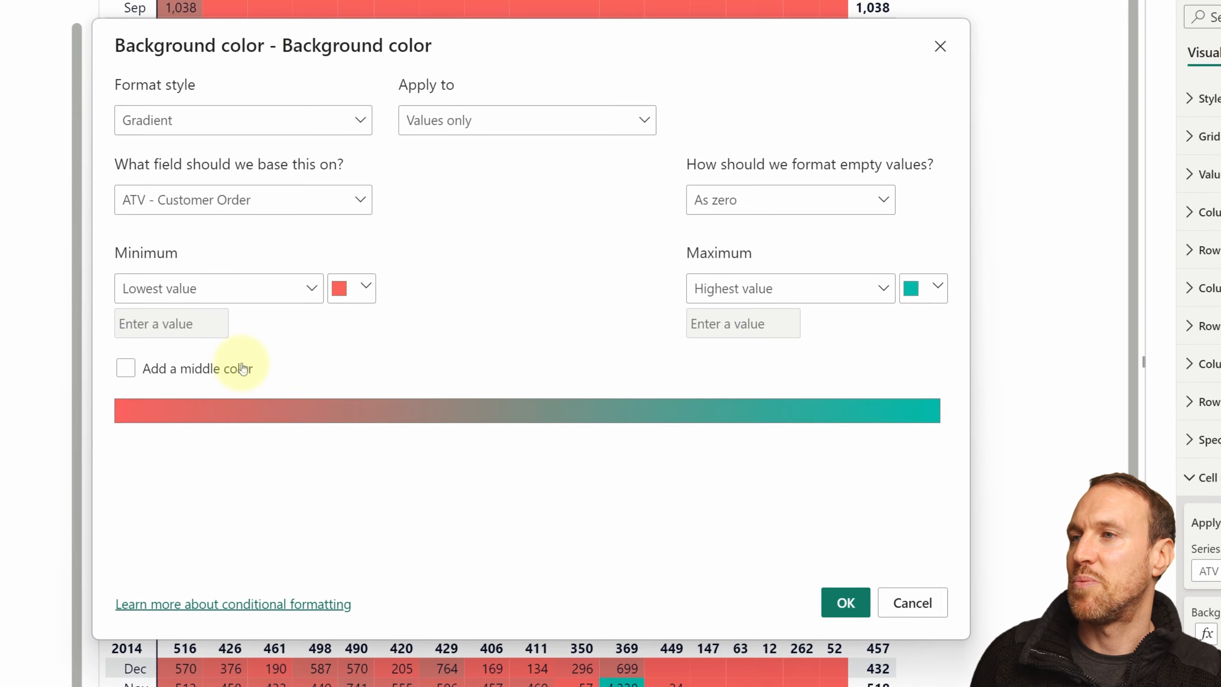
left_click(428, 367)
- Set the gradient to light red, light orange and light green, choose Don't format for empty values, and apply it
left_click(496, 318)
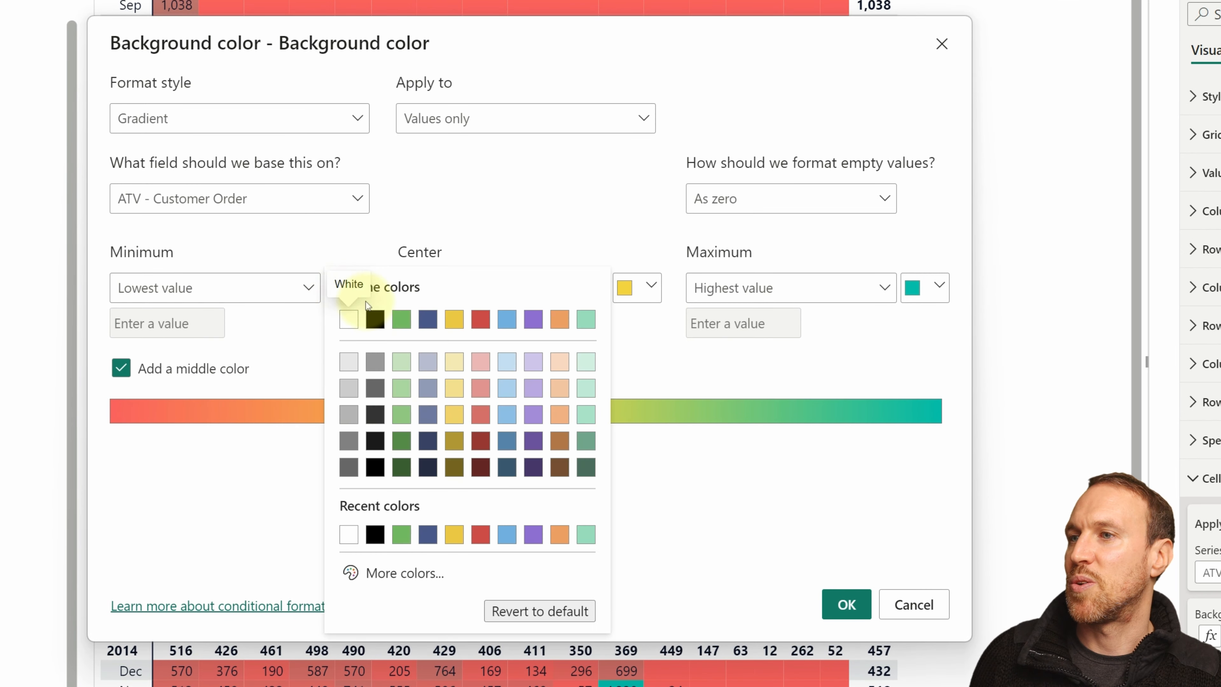
left_click(480, 361)
left_click(637, 288)
left_click(847, 361)
left_click(911, 289)
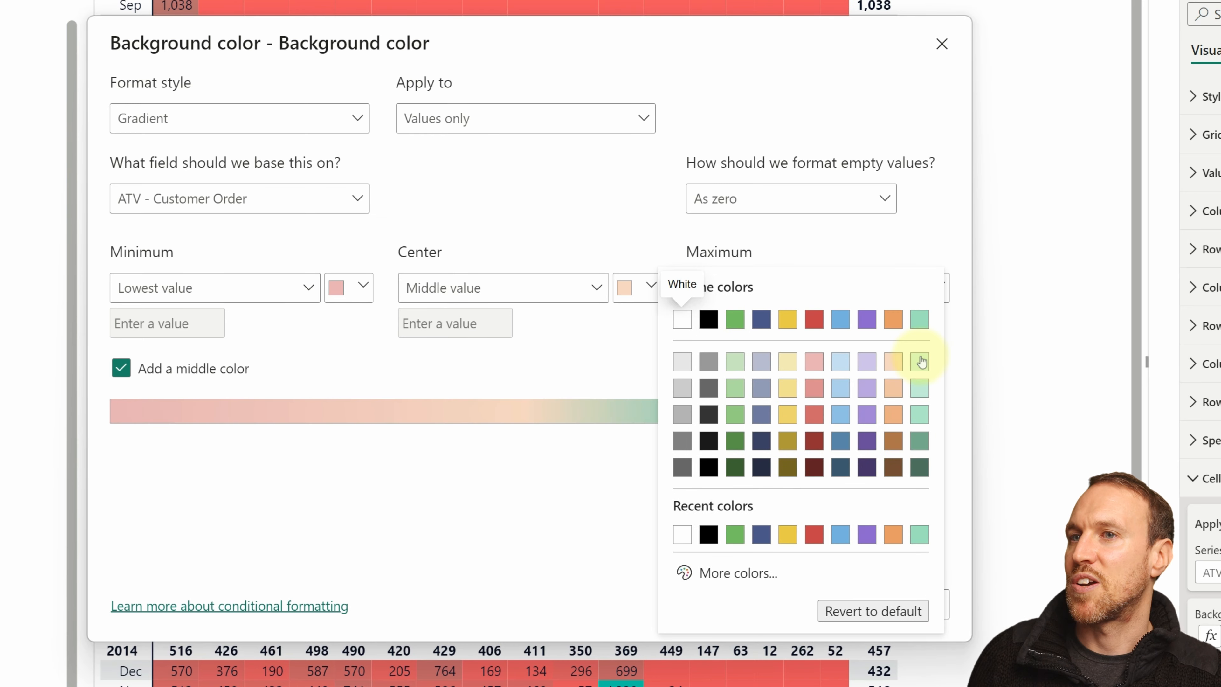
left_click(919, 358)
left_click(785, 199)
left_click(768, 230)
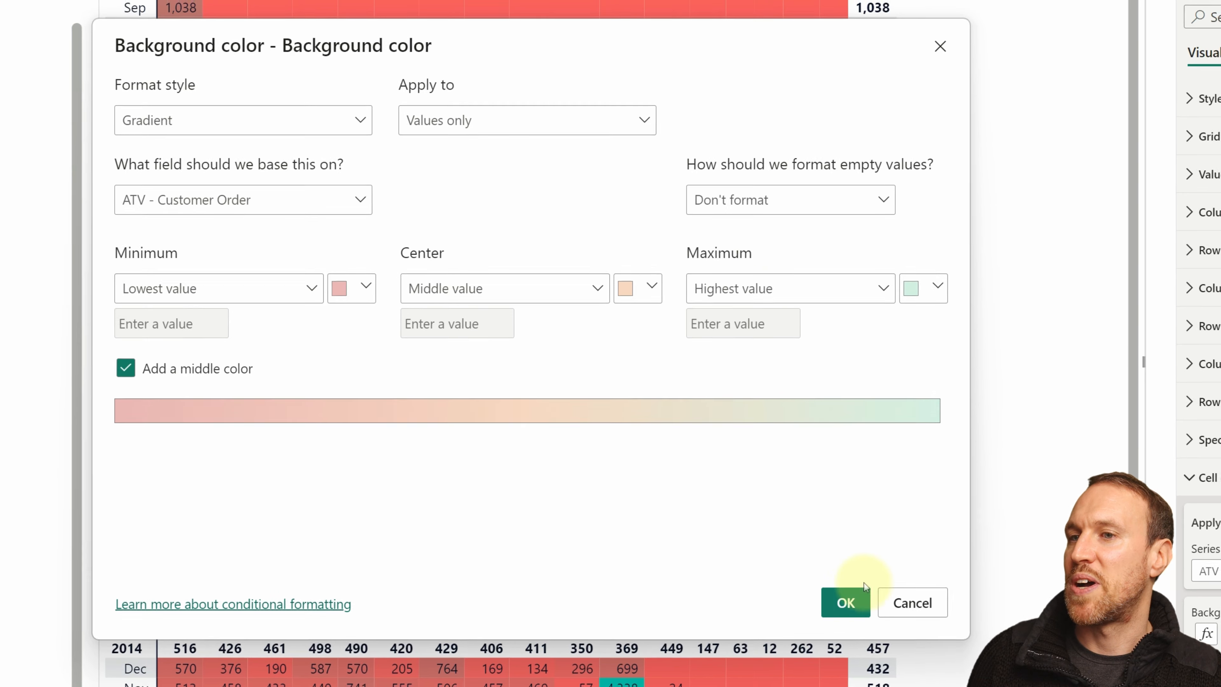
left_click(846, 604)
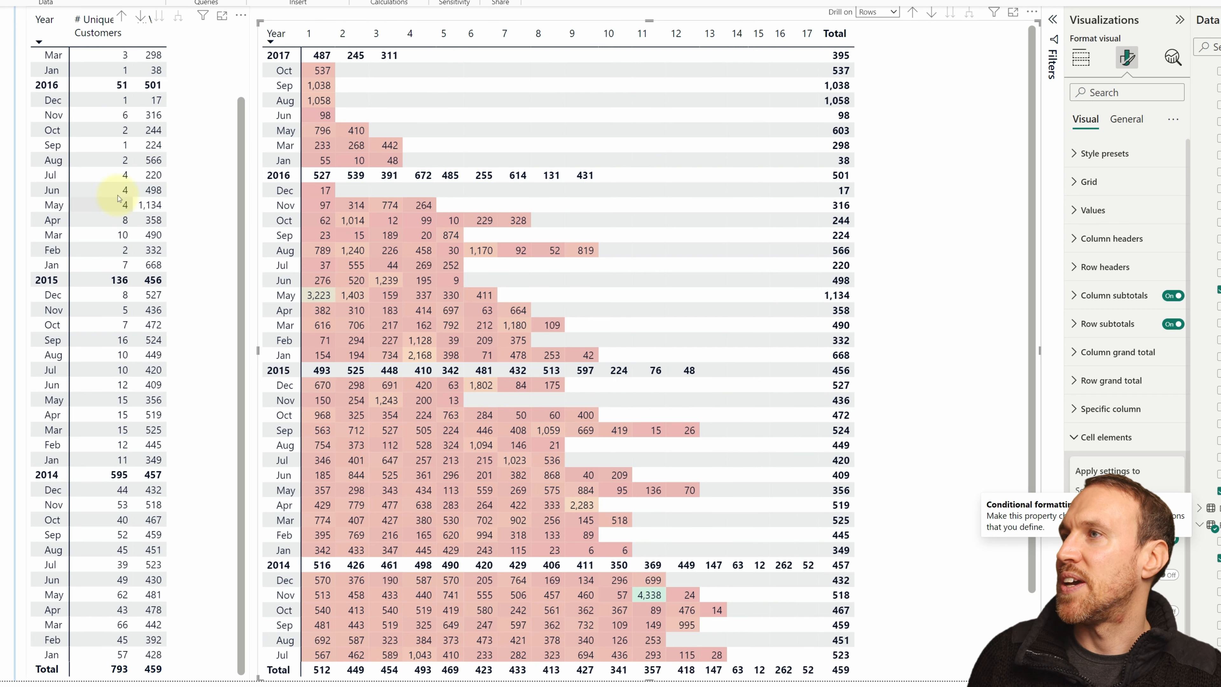
scroll(112, 187, "up", 3)
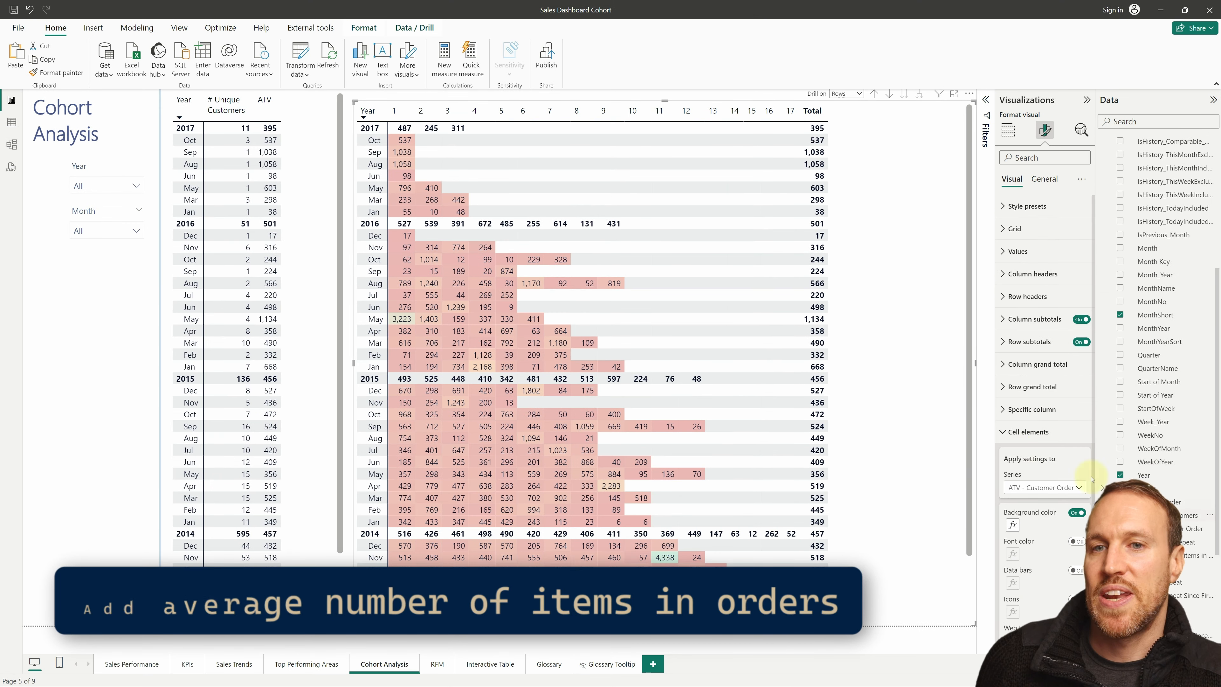
- Replace ATV - Customer Order with Avg number of items in orders as the second matrix's value
left_click(1168, 555)
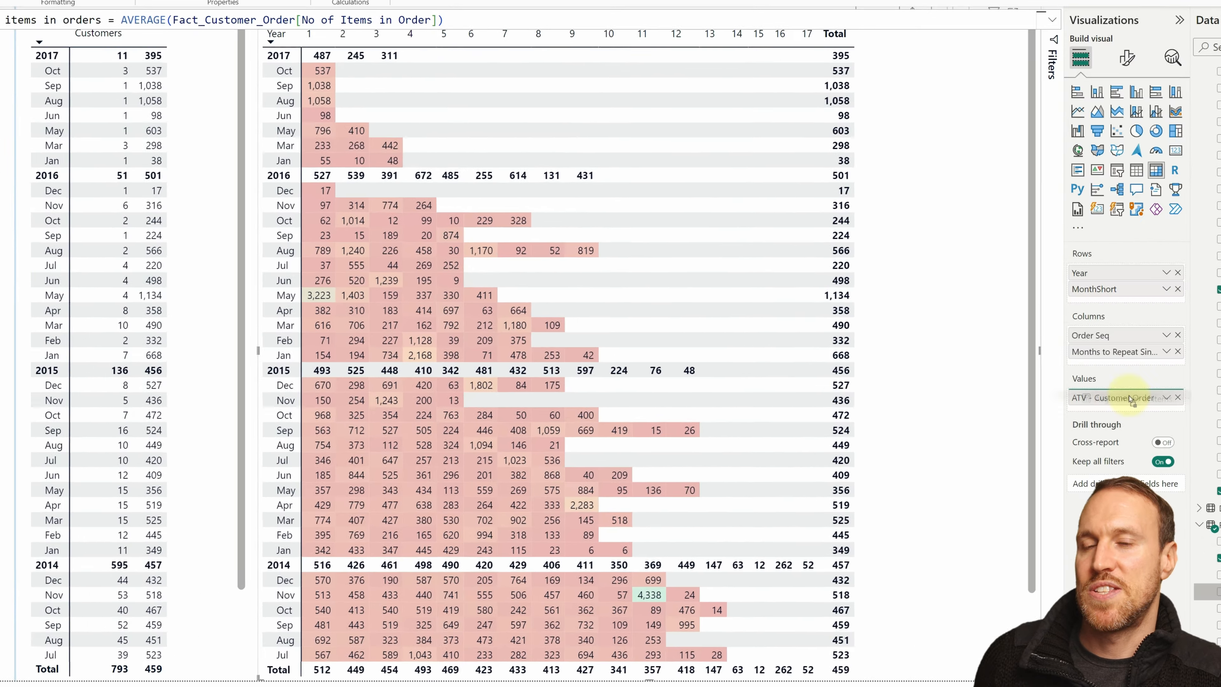
left_click_drag(1131, 400, 1125, 395)
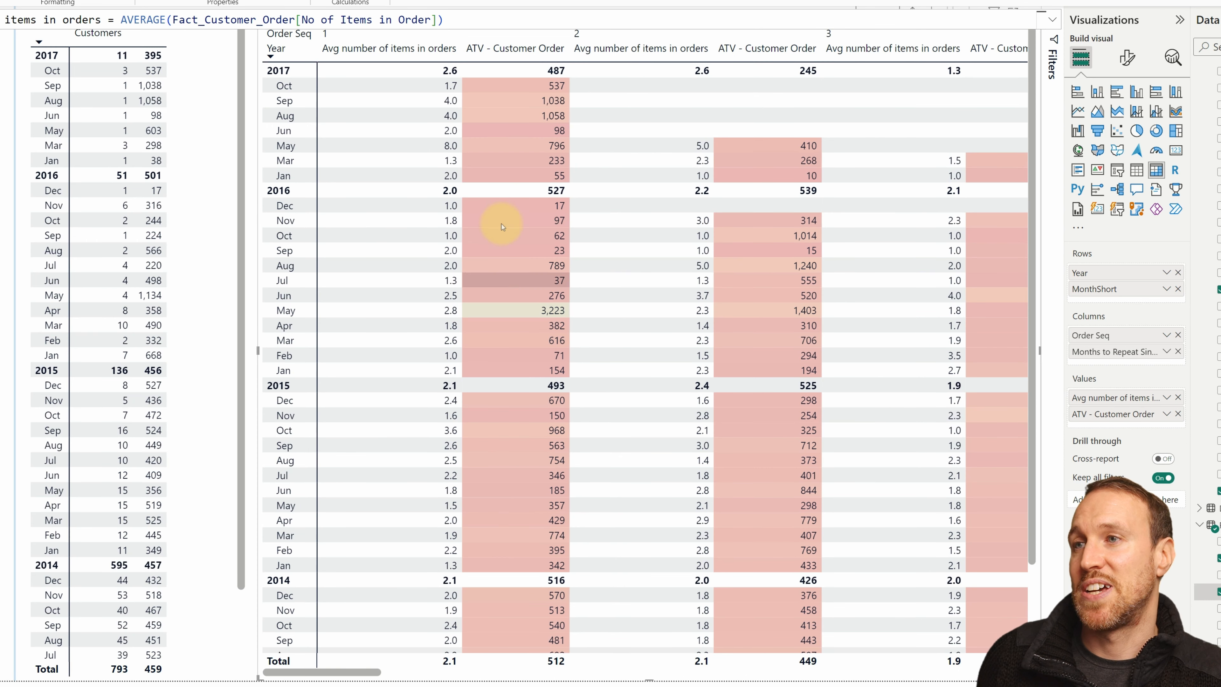
left_click(1177, 414)
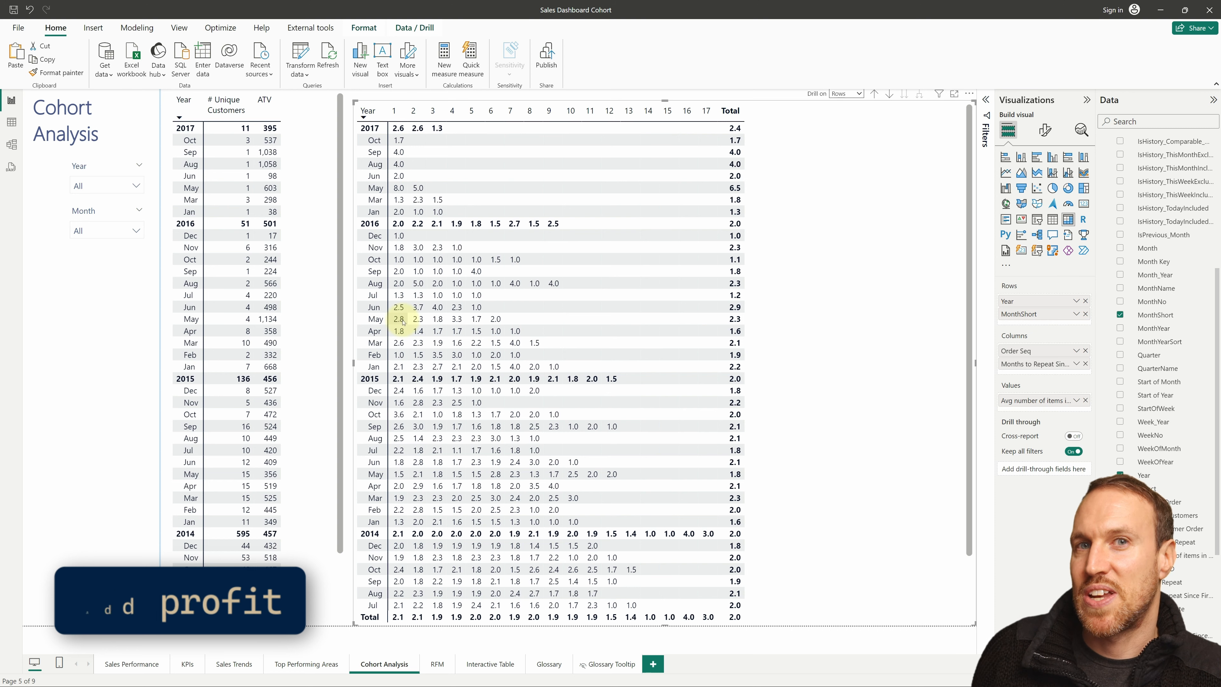
- Replace Avg number of items in orders with Profit - Customer Order in the second matrix and select that measure
scroll(1153, 336, "down", 3)
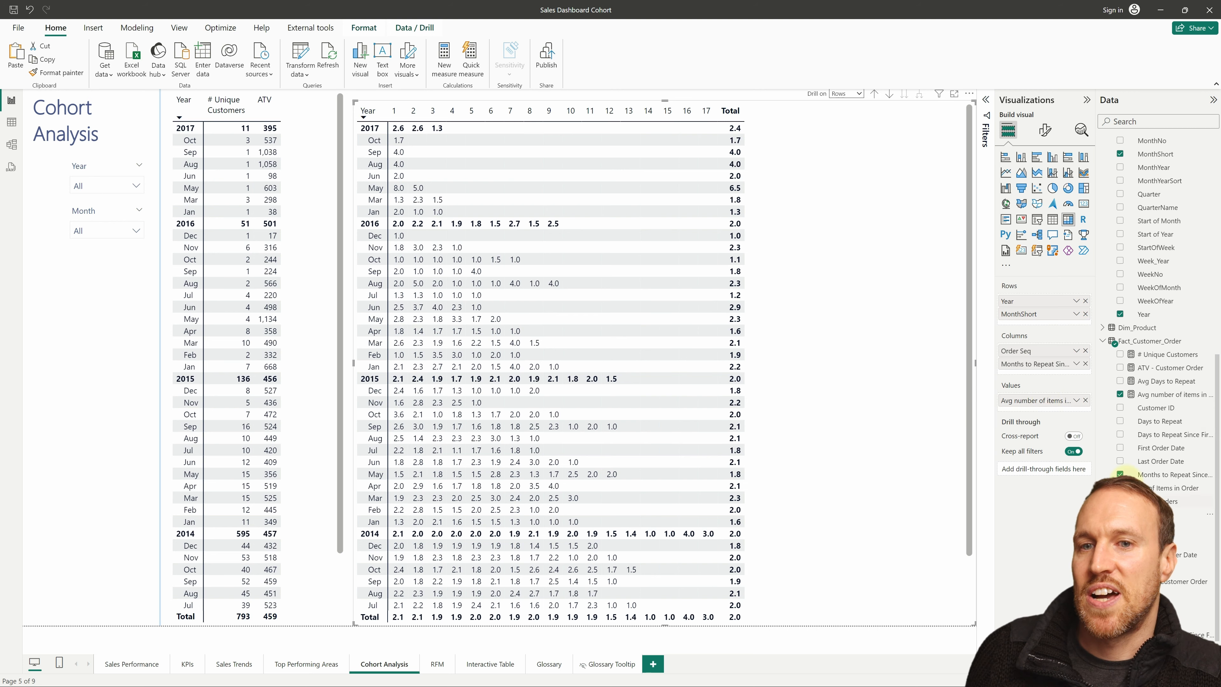
left_click_drag(1072, 497, 1065, 402)
left_click(1084, 413)
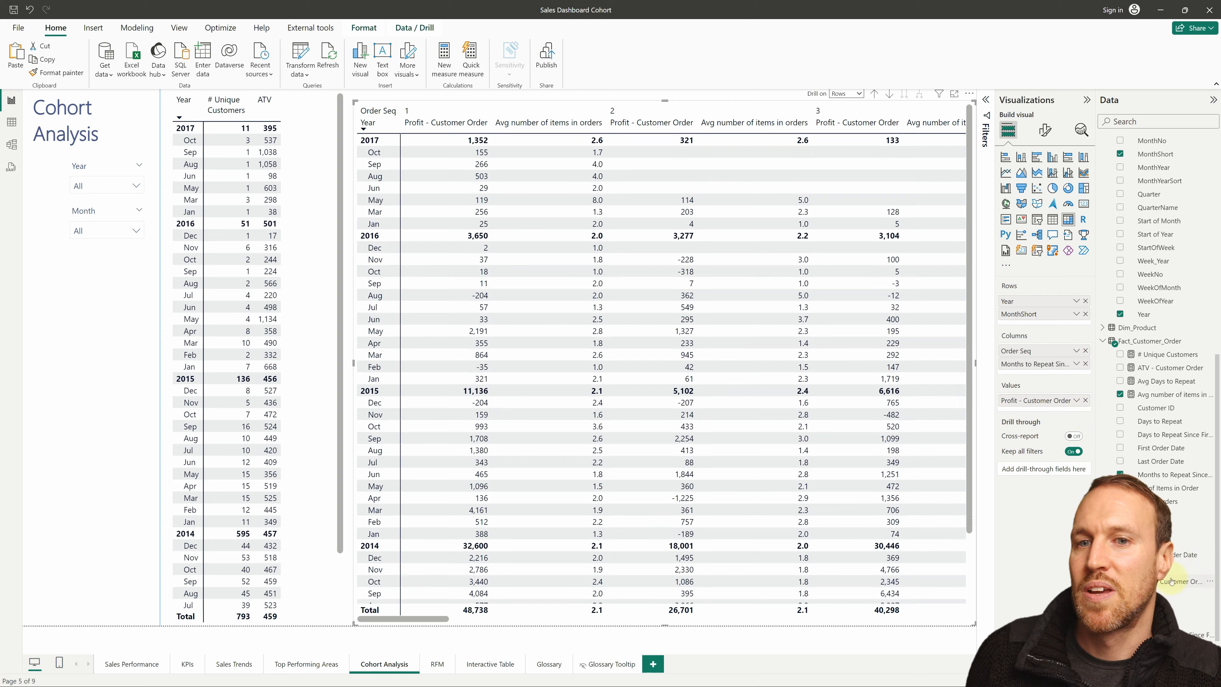
left_click(1177, 581)
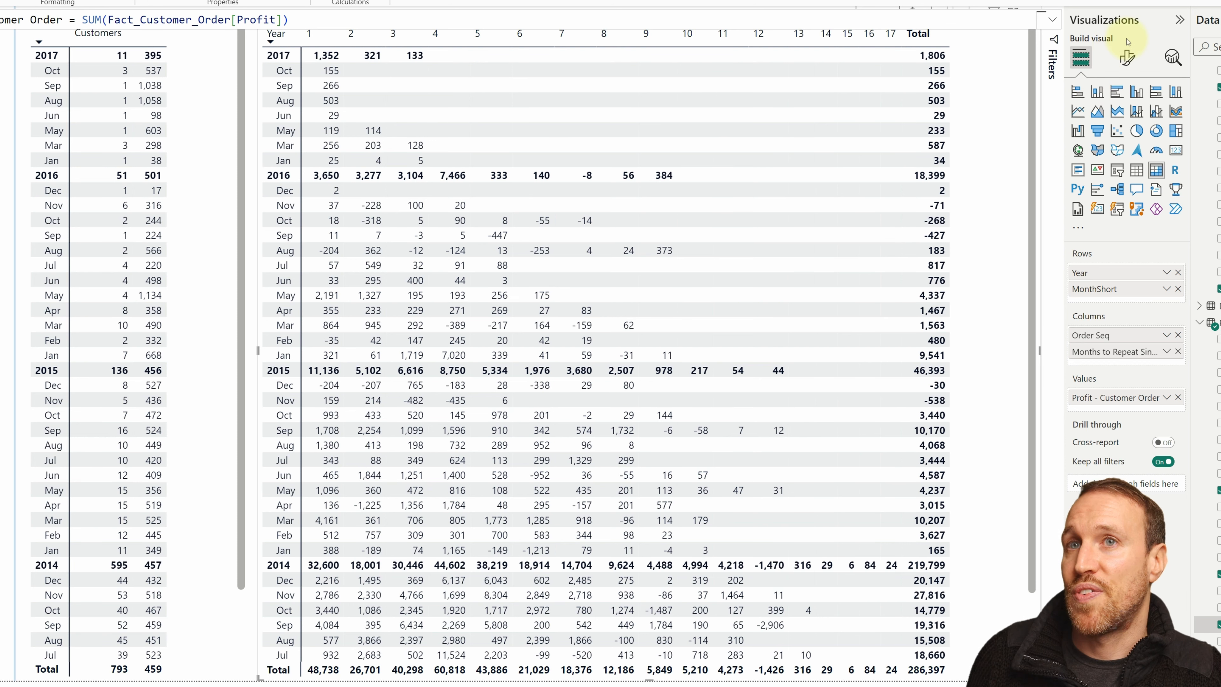
- Open gradient background colour formatting for Profit - Customer Order in the second matrix and add a middle colour
left_click(1127, 57)
left_click(1086, 61)
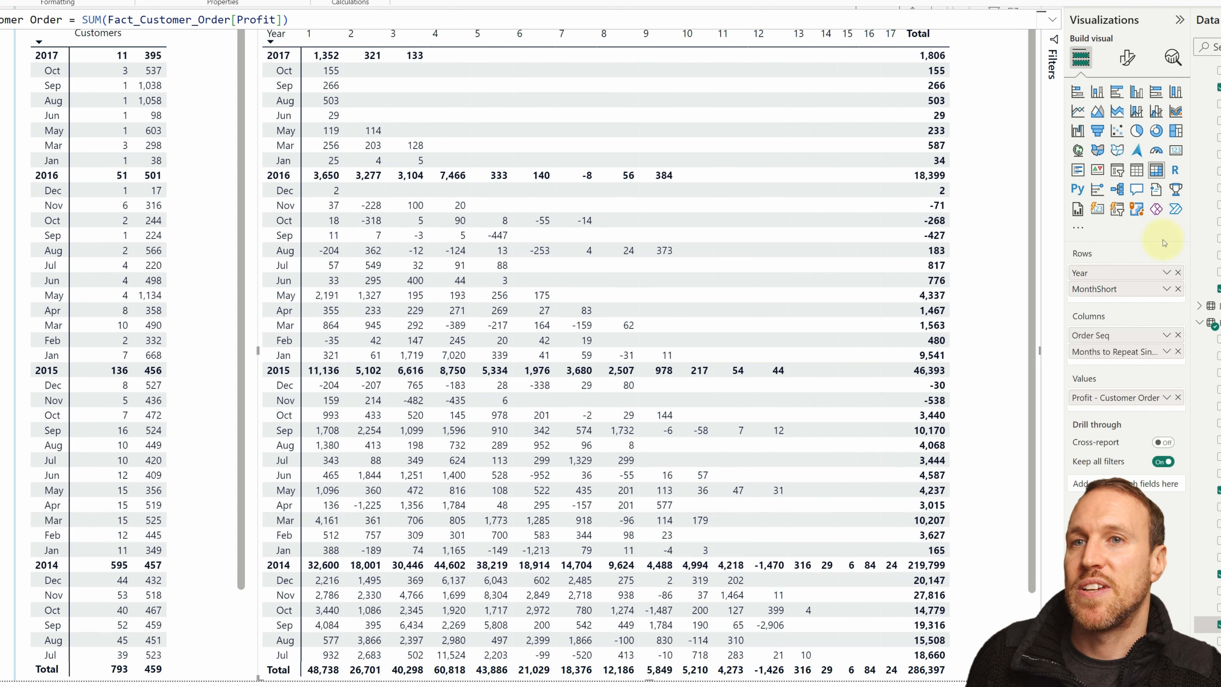
left_click(1166, 398)
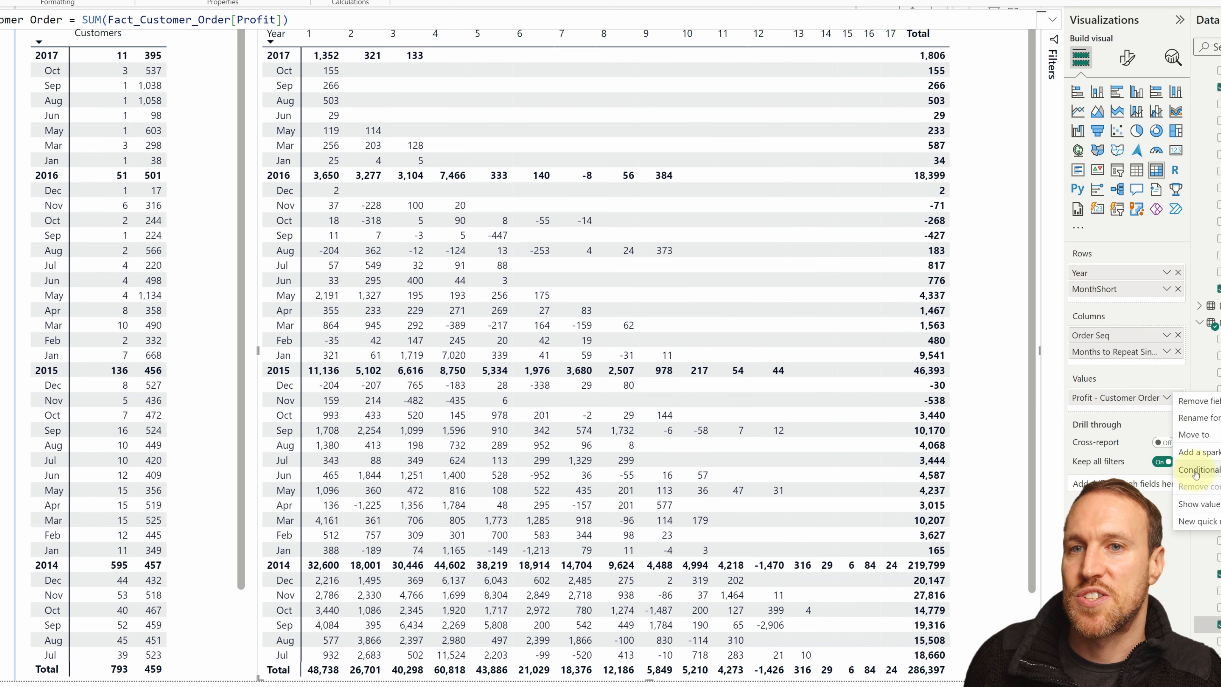
left_click(1086, 470)
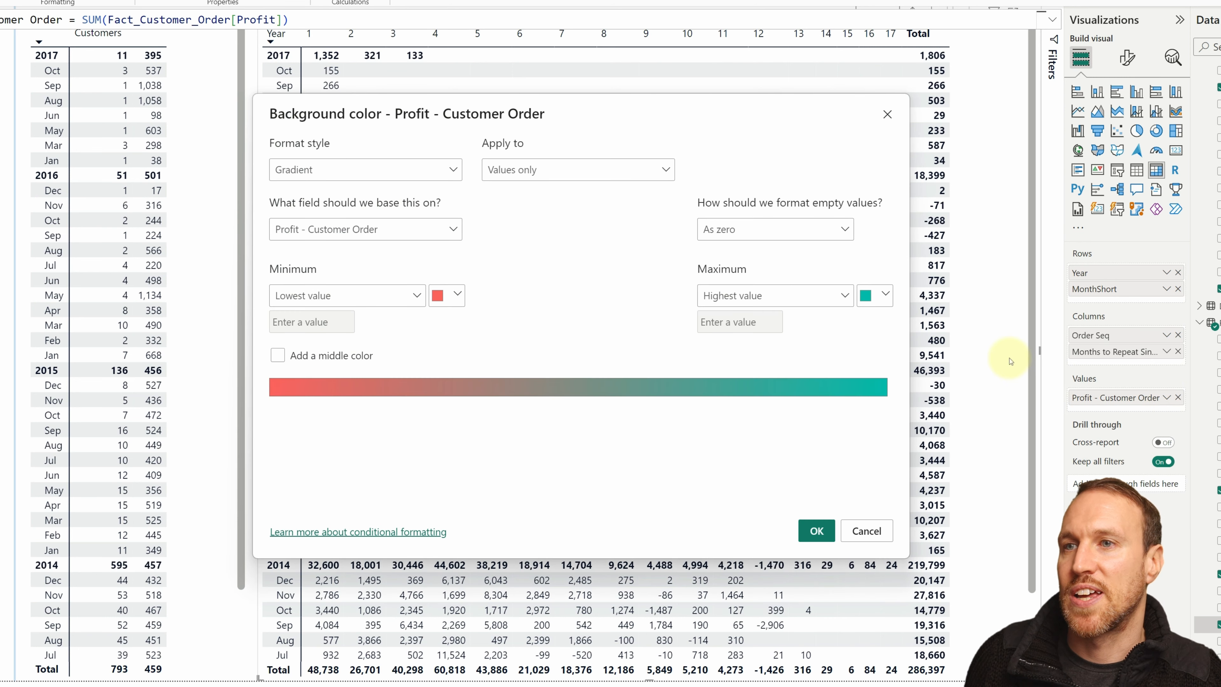
left_click(277, 355)
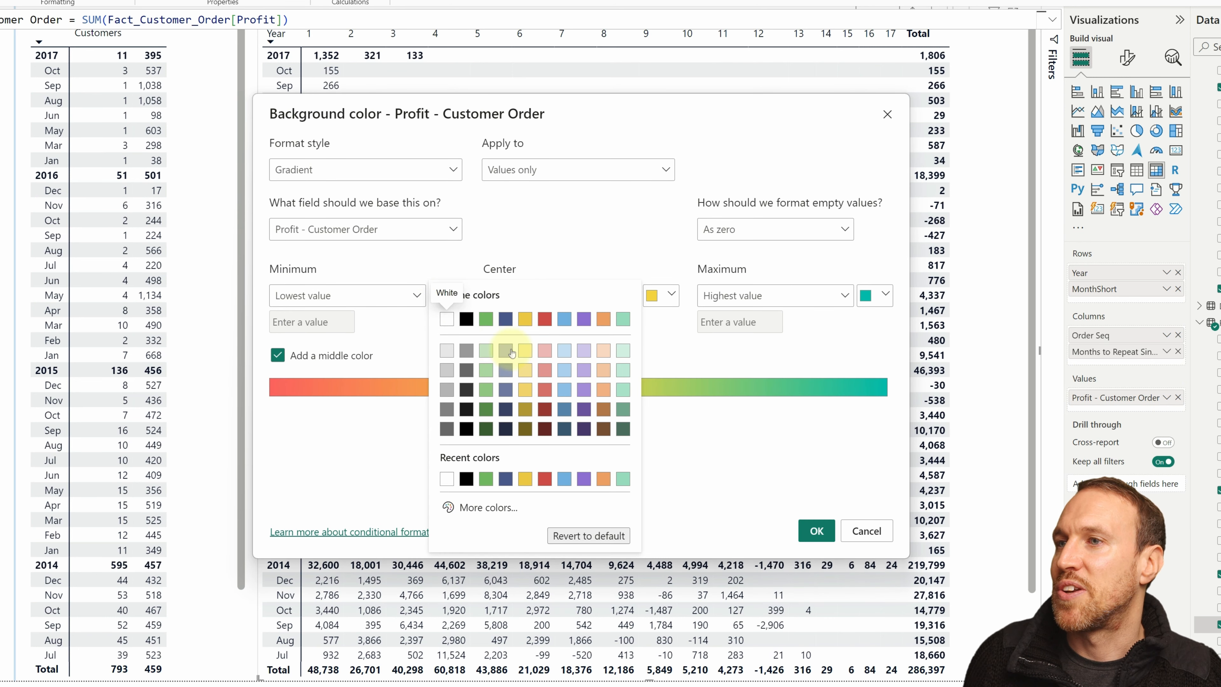
- Set the profit gradient to light red, light orange and light green, choose Don't format for empty values, and apply it
left_click(548, 350)
left_click(658, 294)
left_click(818, 350)
left_click(869, 294)
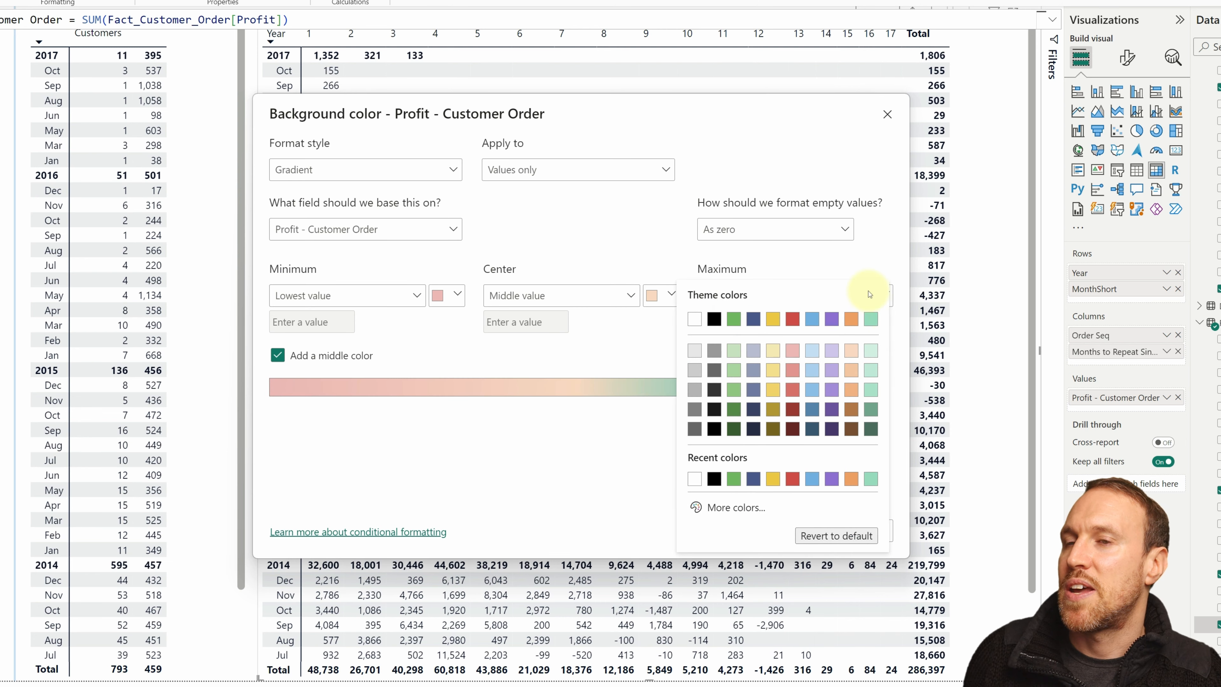
left_click(875, 356)
left_click(774, 229)
left_click(762, 249)
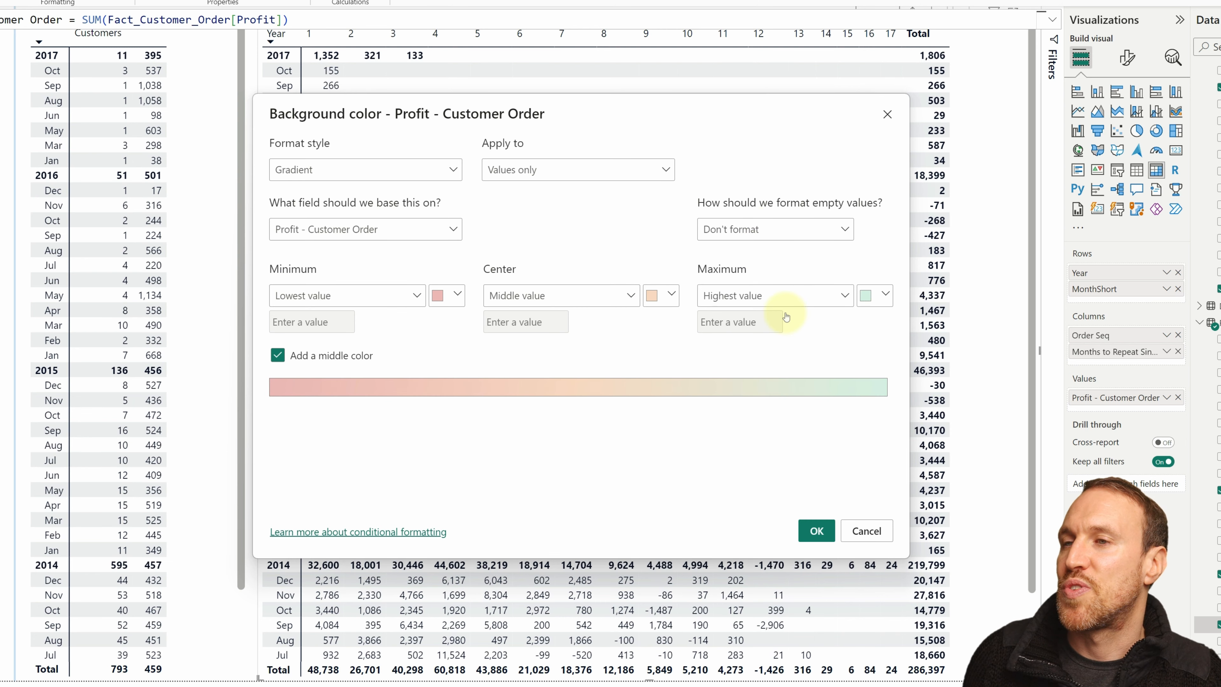
left_click(816, 530)
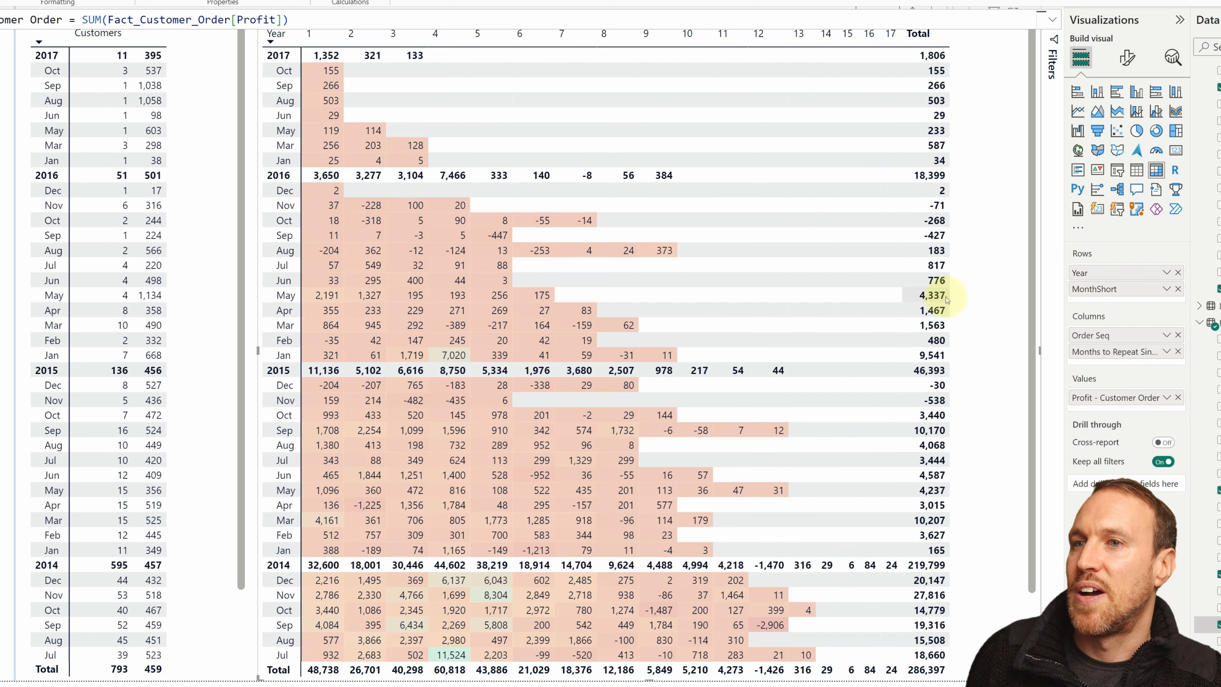
- Apply the profit gradient to values and totals with custom minimum 0, center 0 and maximum 50000, and review the matrix
left_click(1167, 397)
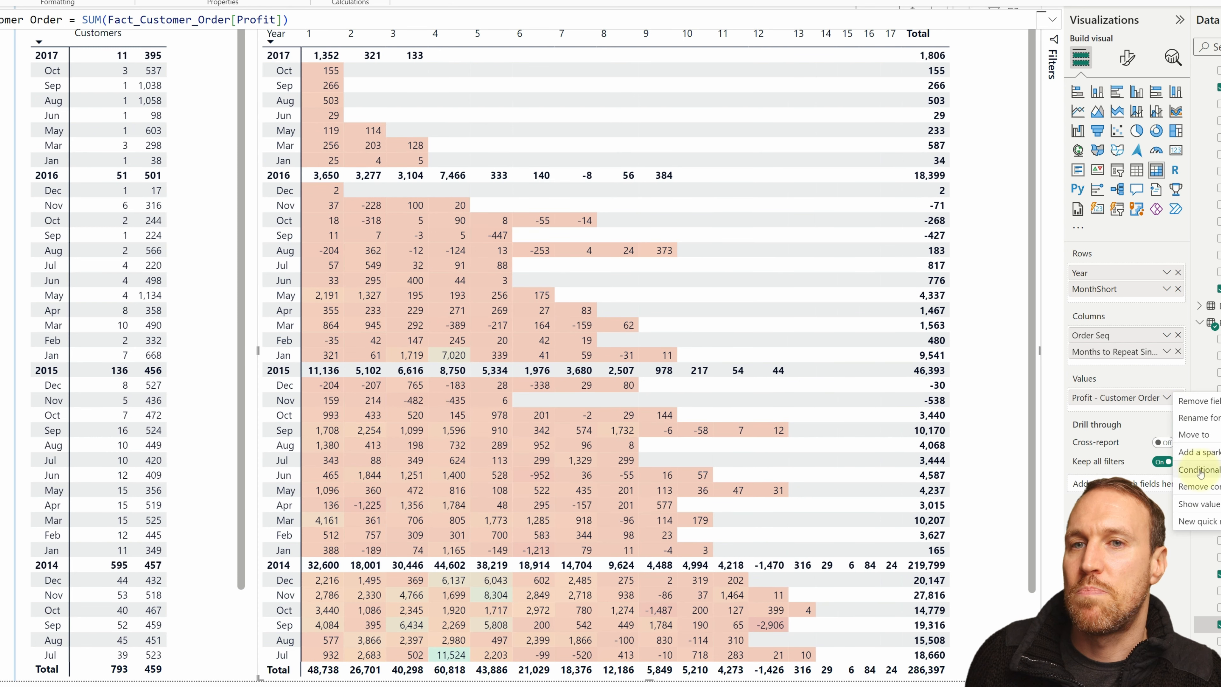
left_click(1120, 470)
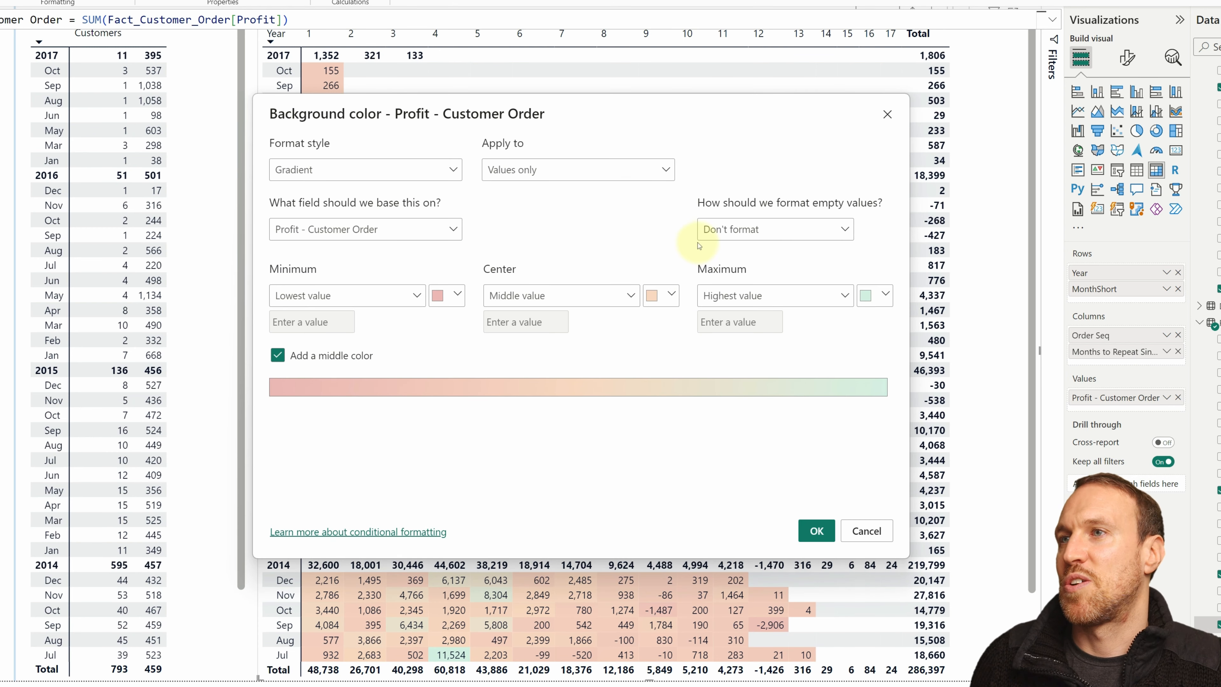
left_click(610, 176)
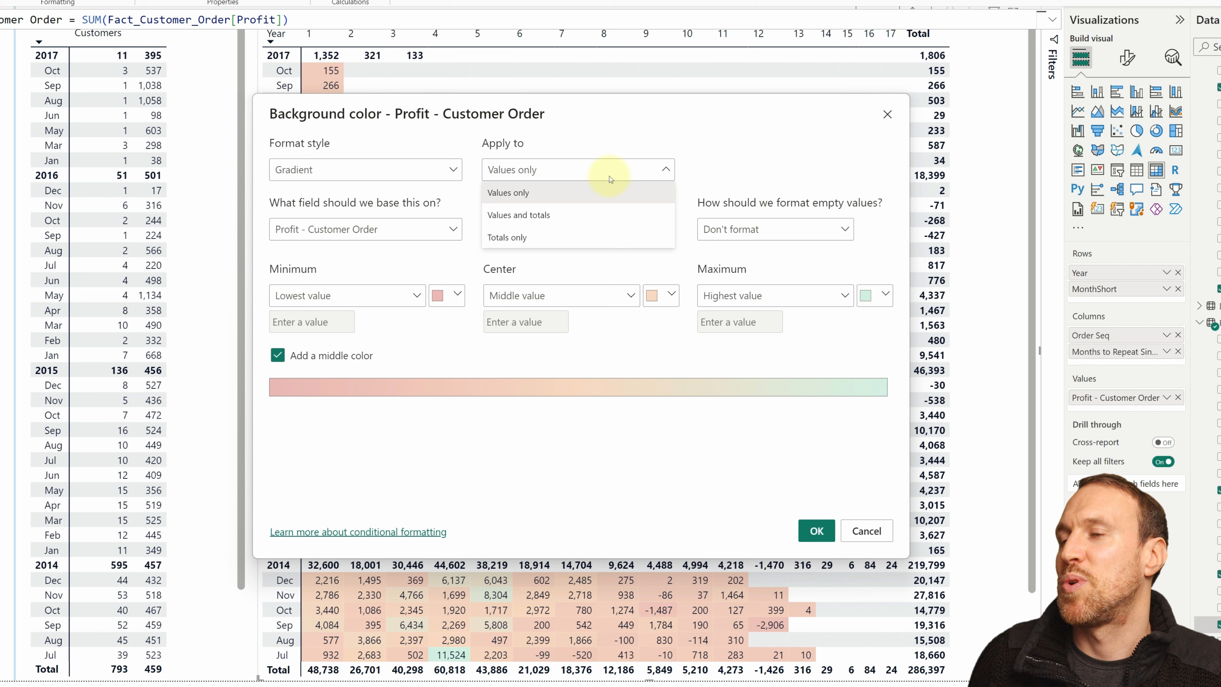
left_click(595, 219)
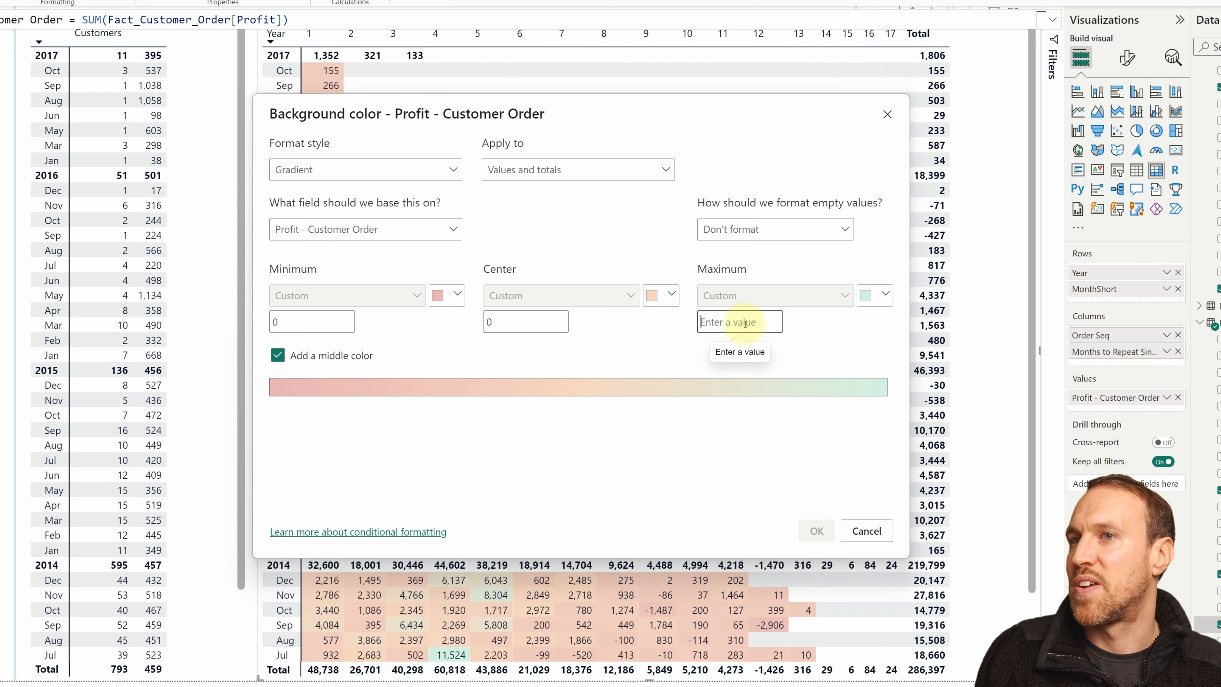
type("50000")
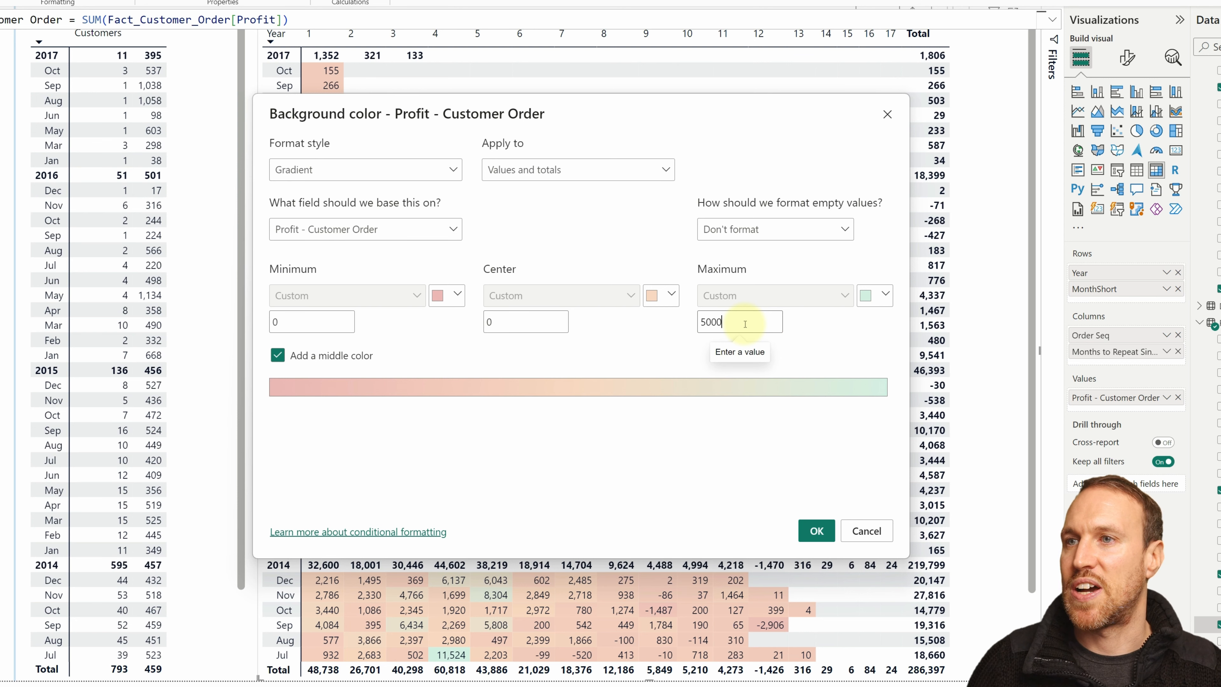
left_click(816, 531)
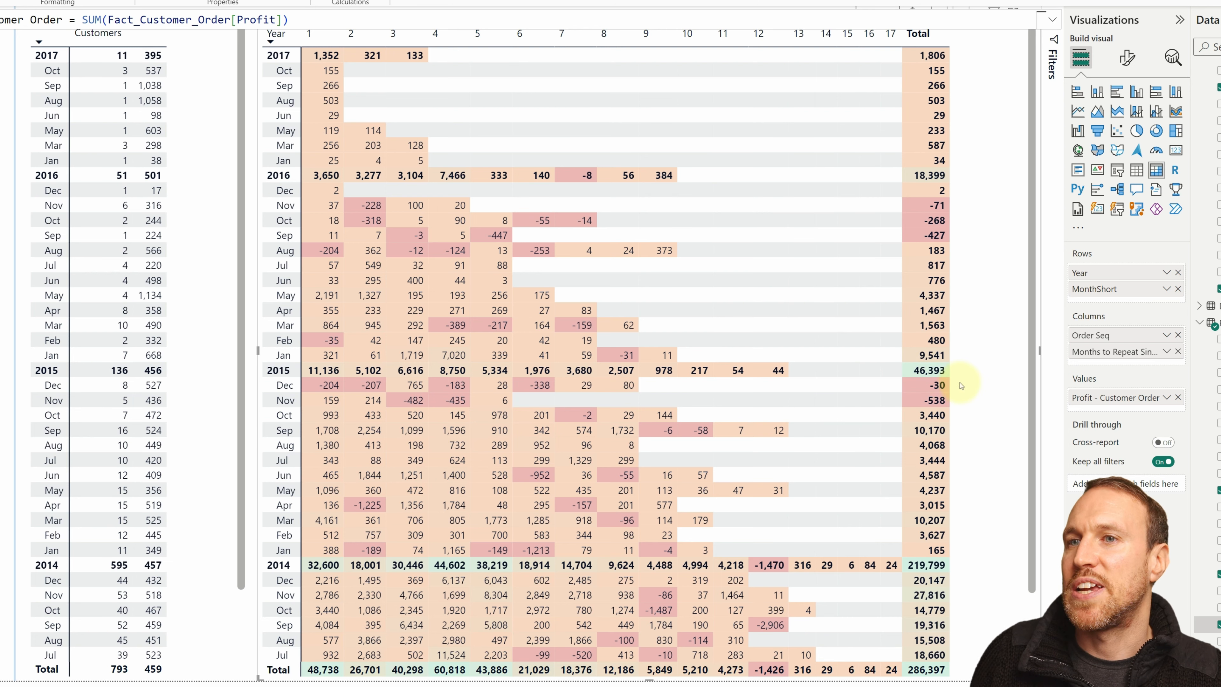
scroll(949, 649, "down", 2)
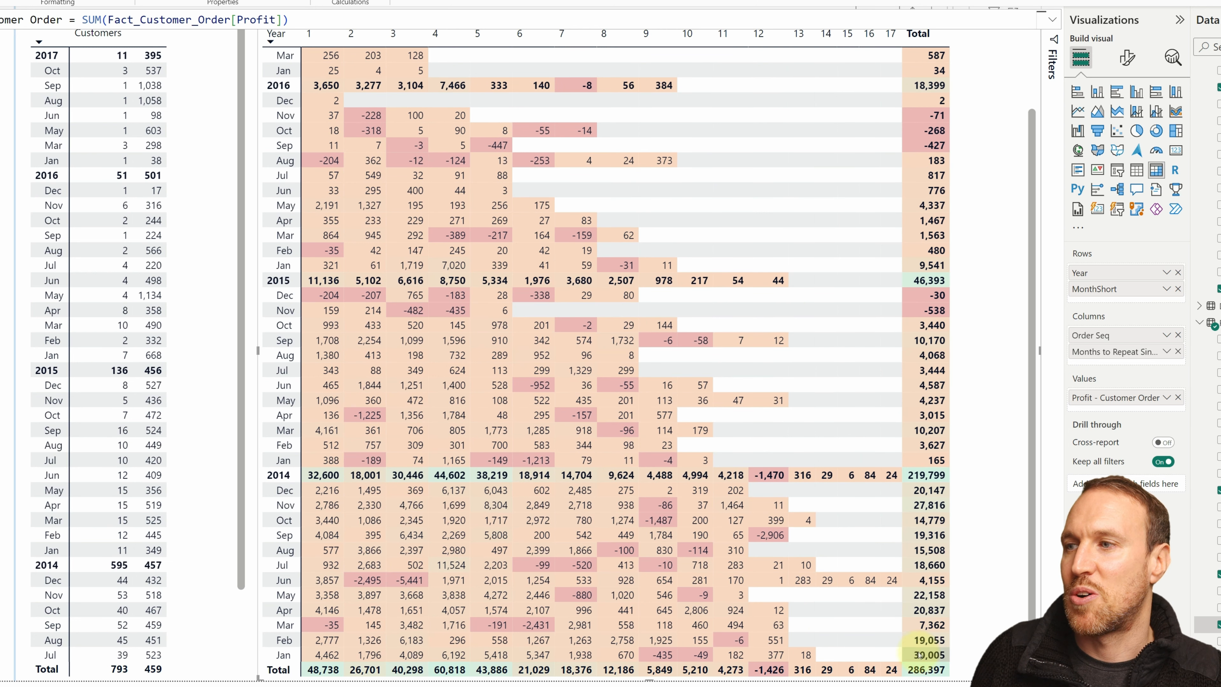
scroll(639, 519, "up", 2)
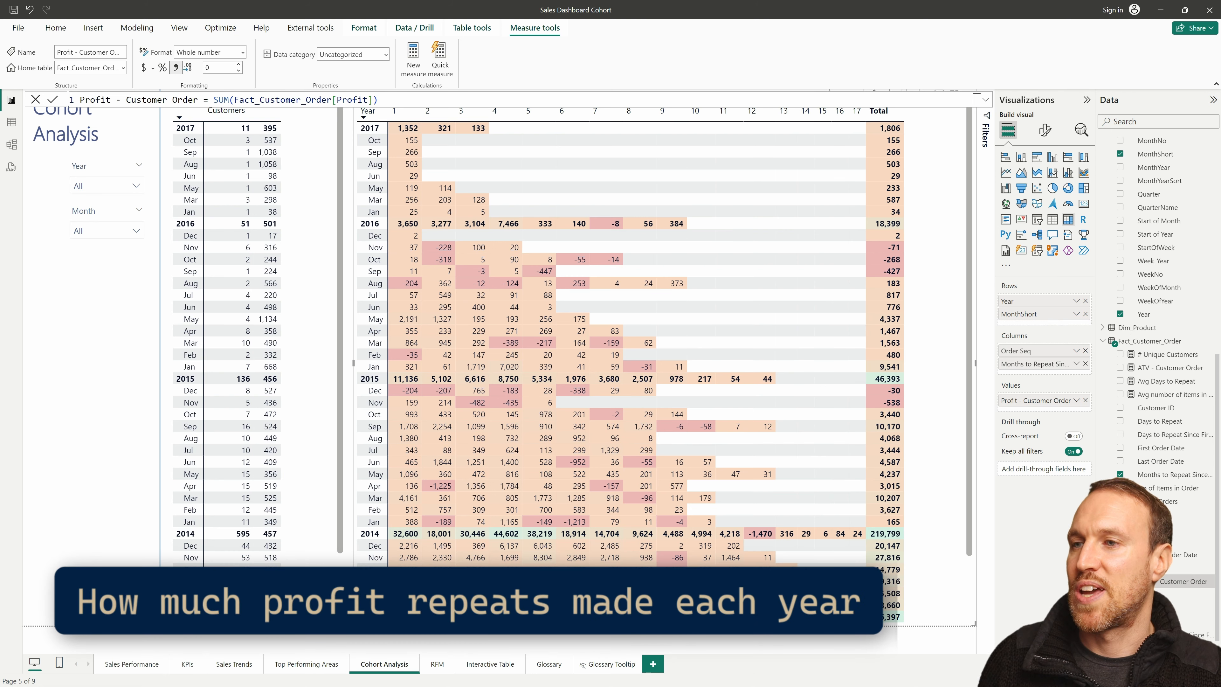
- Shorten both cohort matrices from below to the same height to free space at the bottom of the page
left_click_drag(692, 622, 692, 487)
left_click(256, 624)
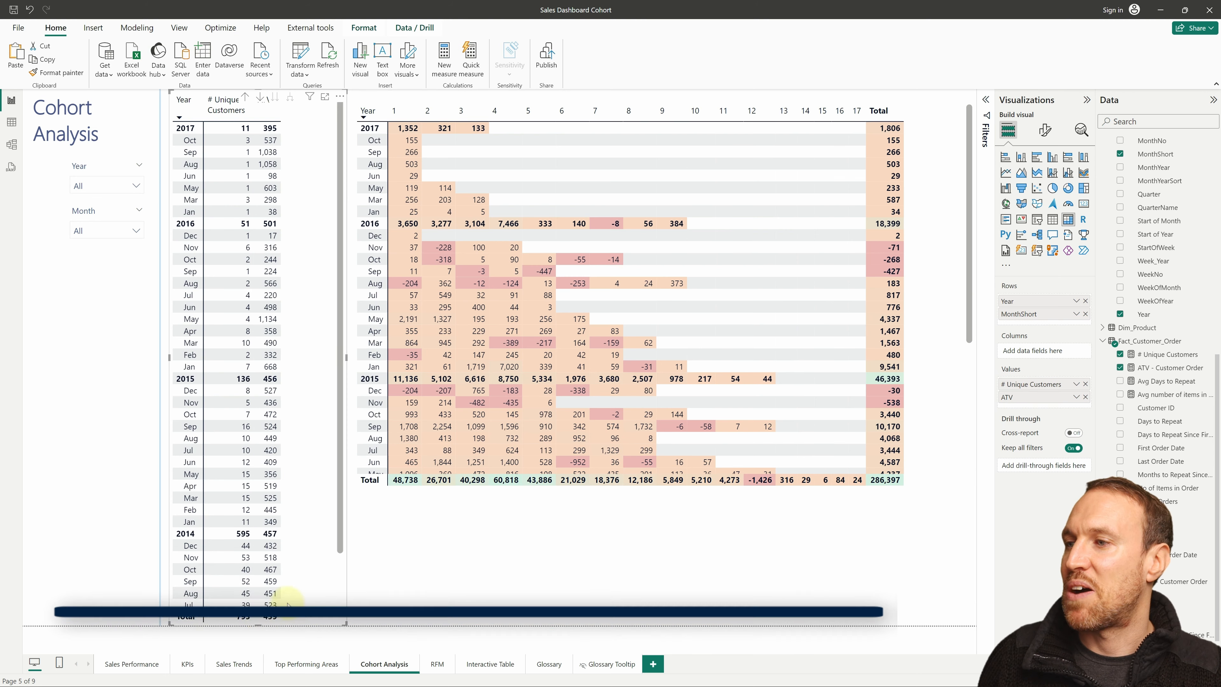
left_click_drag(255, 624, 257, 487)
- Duplicate the profit matrix and fit the copy into the free space below the original
left_click(937, 152)
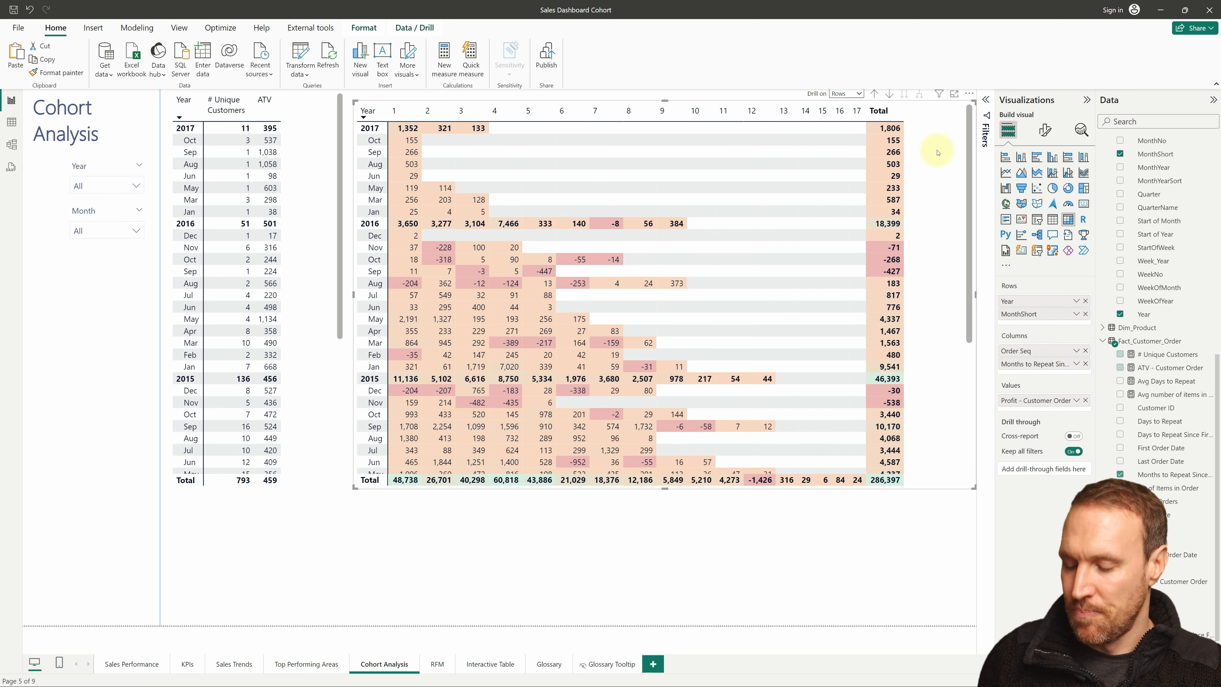
key("ctrl+c")
key("ctrl+v")
left_click_drag(667, 305, 667, 498)
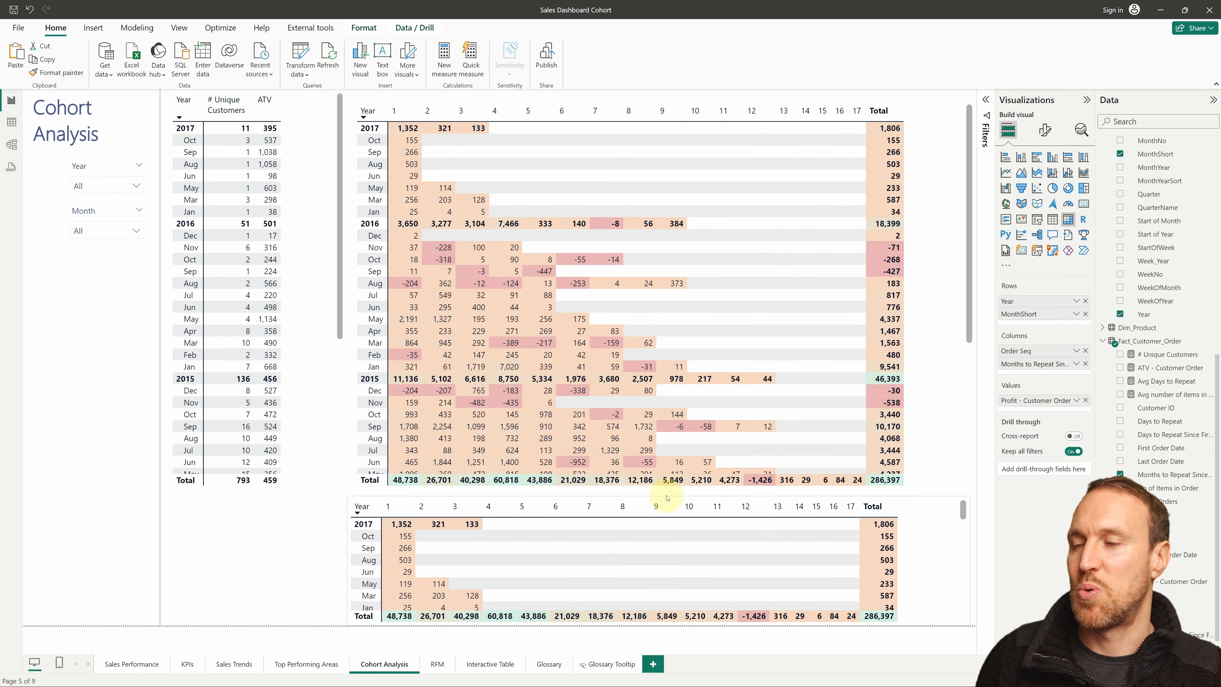
- Remove MonthShort from the copied matrix's rows and clear Months to Repeat and Order Seq from its columns
scroll(208, 416, "down", 4)
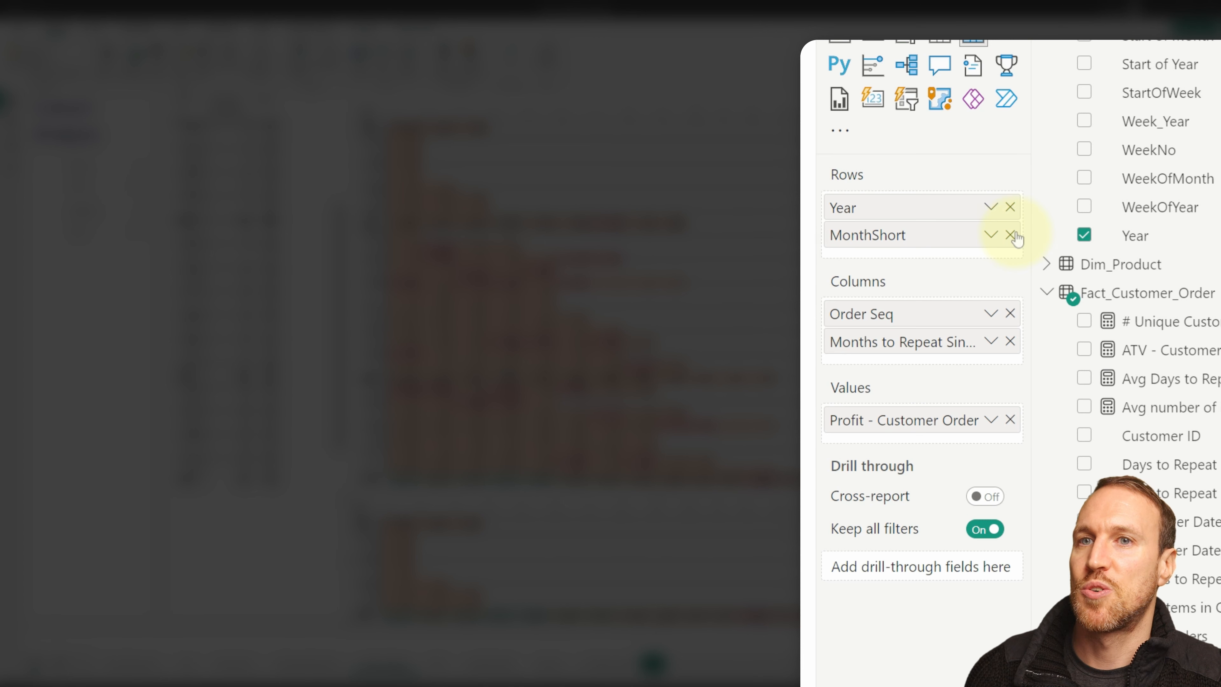
left_click(1013, 234)
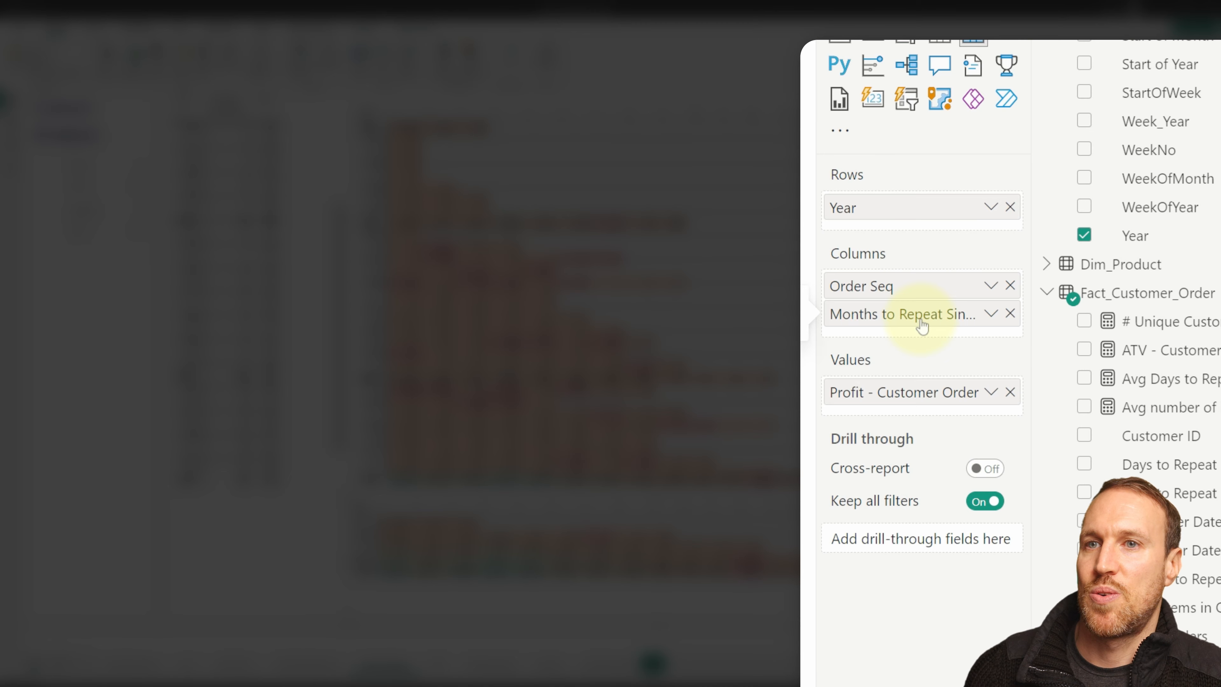
left_click(1009, 316)
left_click(1010, 286)
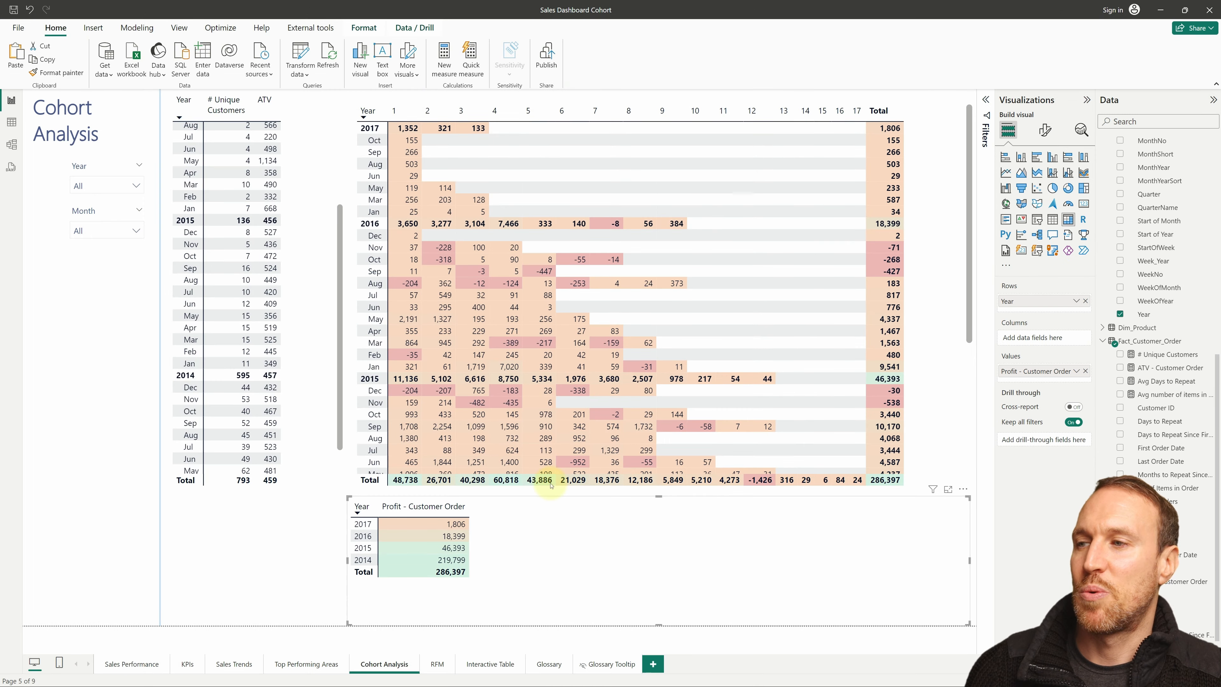
- Add Year from Dim_Date as the copied matrix's columns and sort its rows by Year in ascending order
scroll(1183, 356, "up", 8)
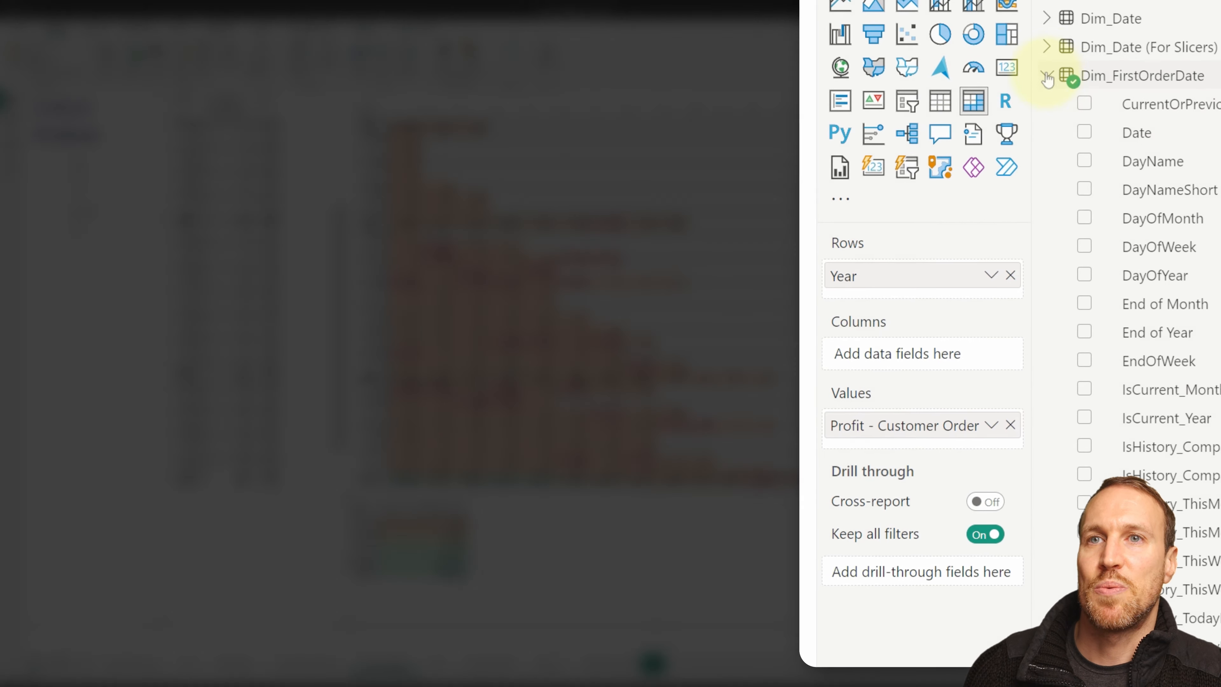
left_click(1047, 77)
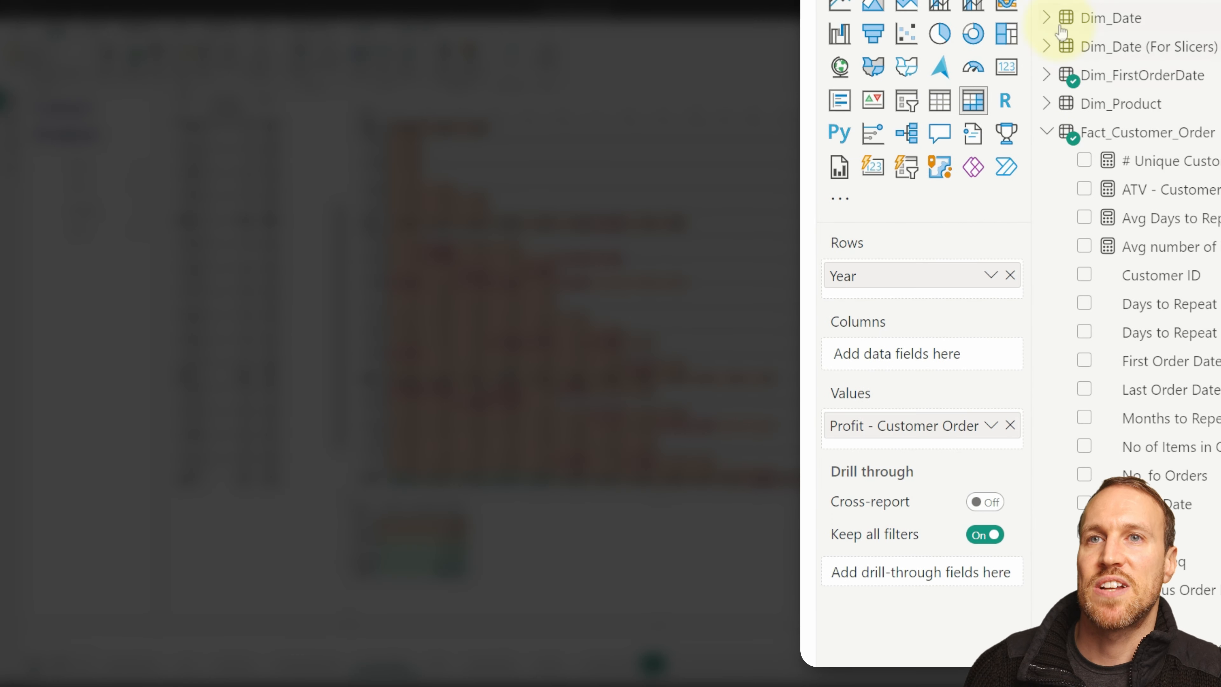
left_click(1047, 20)
scroll(1163, 577, "down", 10)
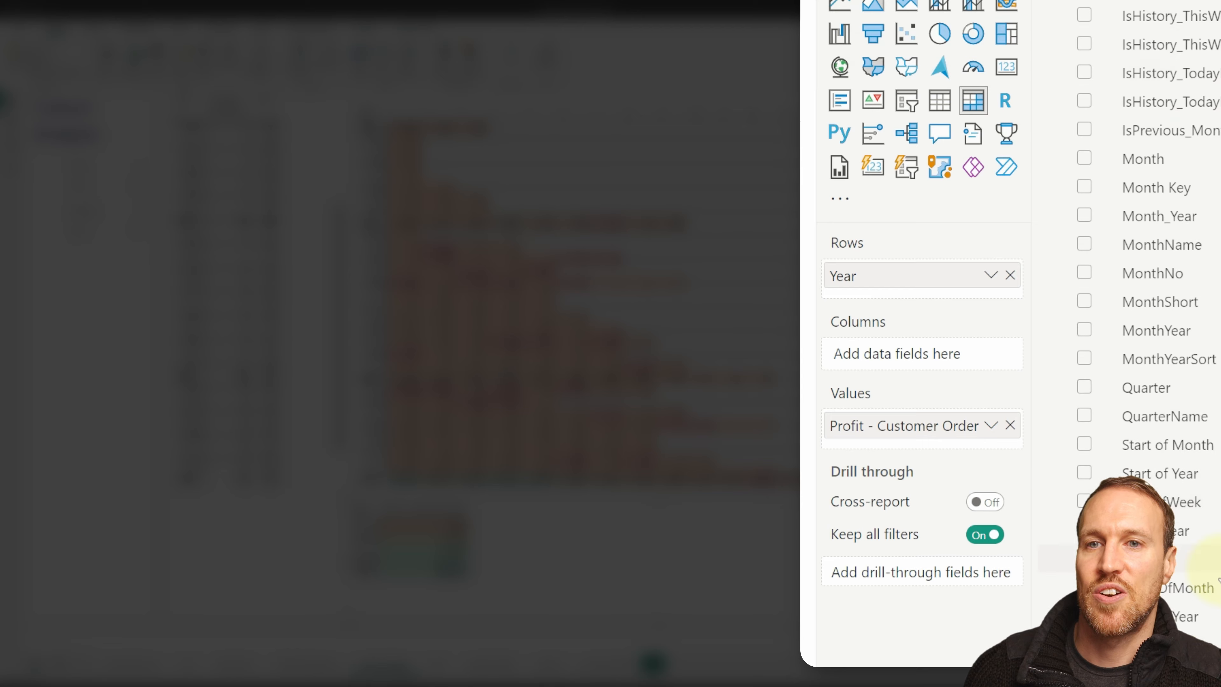
left_click_drag(1162, 583, 927, 289)
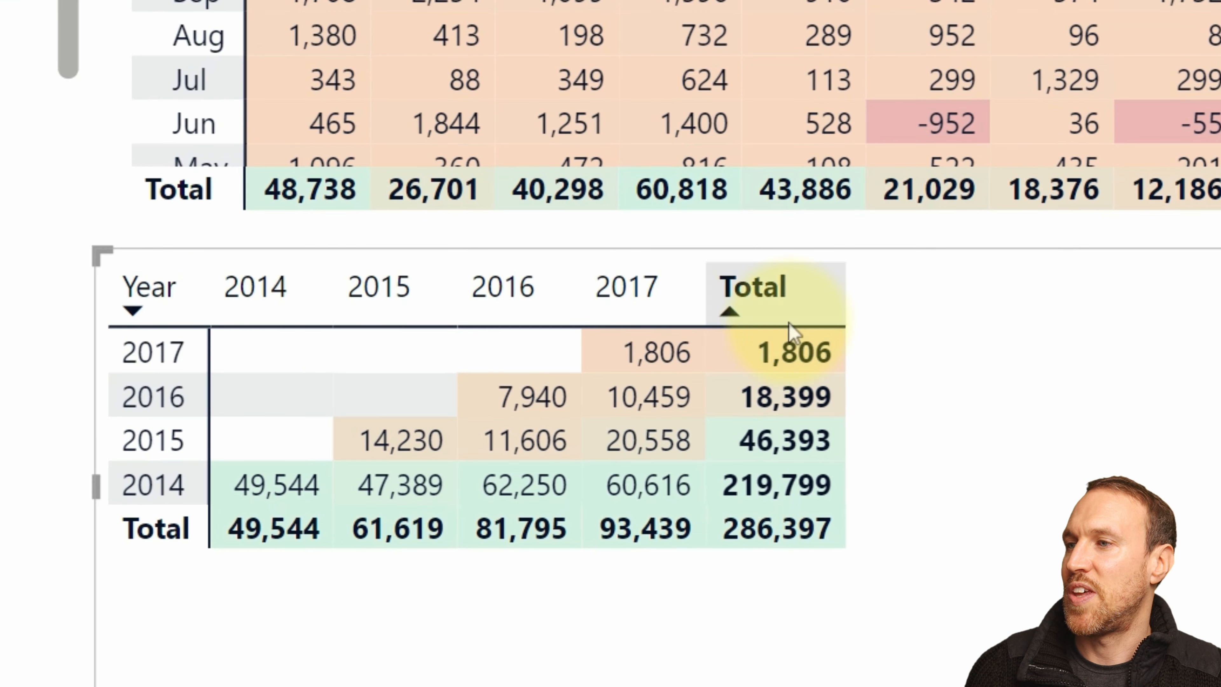
left_click(173, 315)
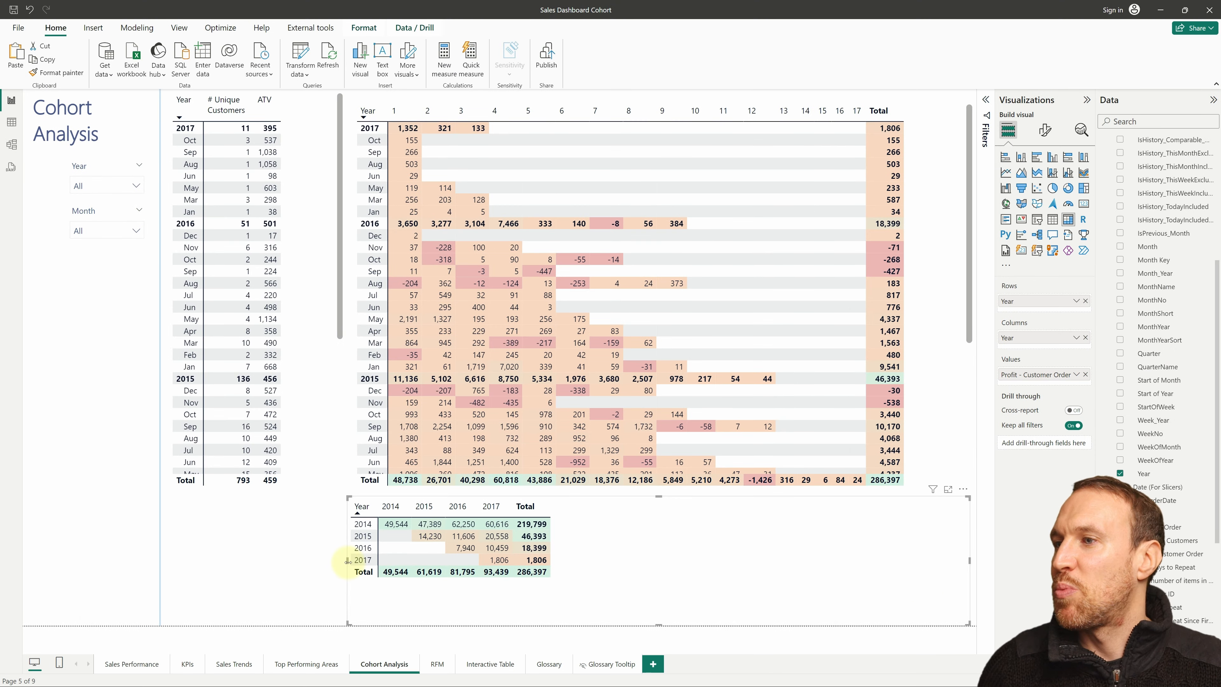
- Narrow the yearly profit matrix toward its right edge and place a duplicate of it alongside on the left
left_click_drag(348, 560, 735, 560)
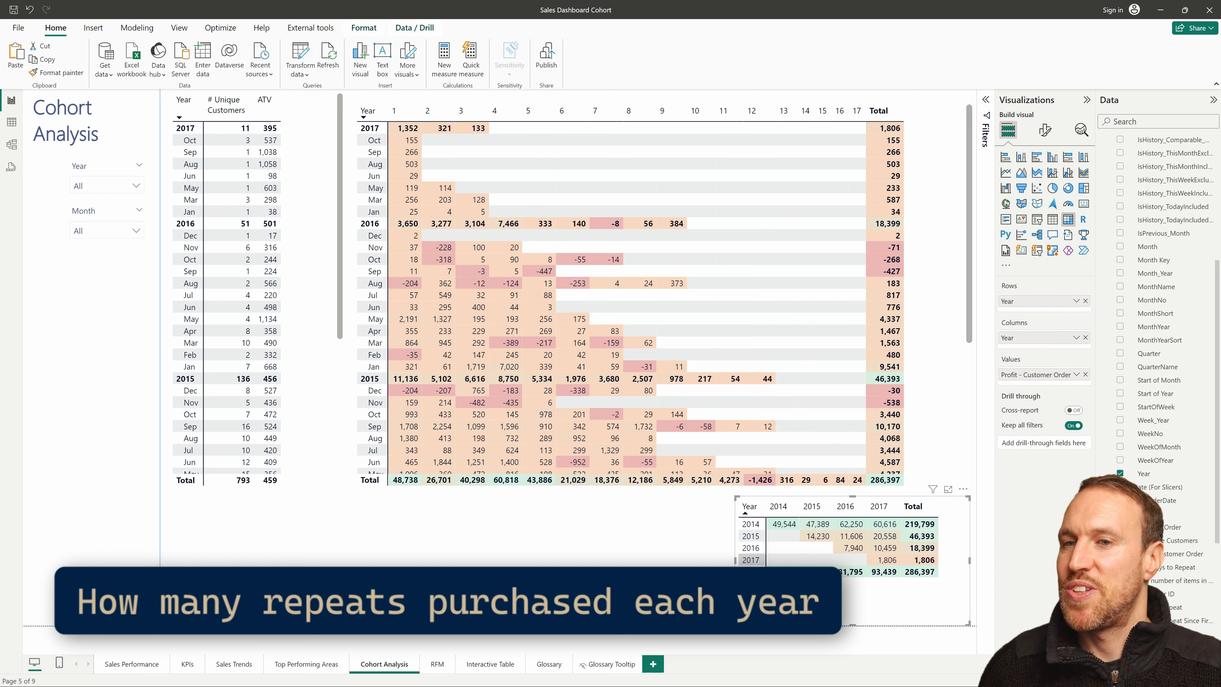
left_click_drag(828, 617, 580, 610)
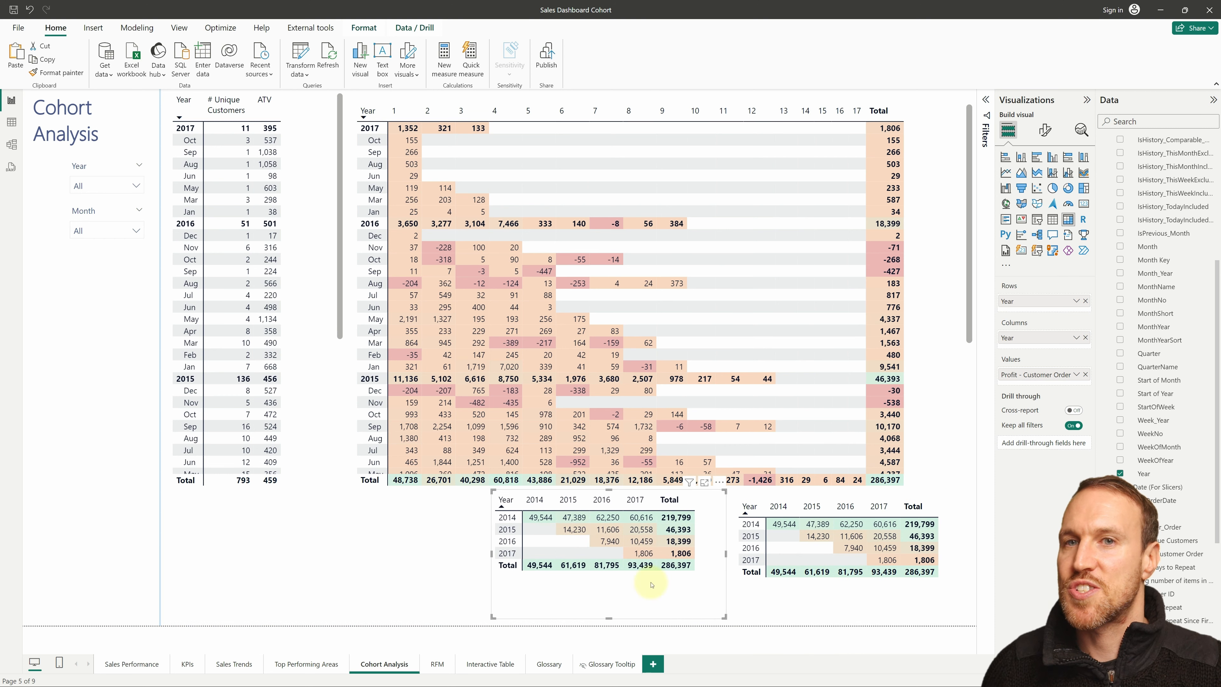
- Replace the profit measure with # Unique Customers from Fact_Customer_Order as the values of the duplicated yearly matrix
left_click(1085, 374)
scroll(1134, 241, "up", 5)
left_click(1130, 181)
left_click(1149, 234)
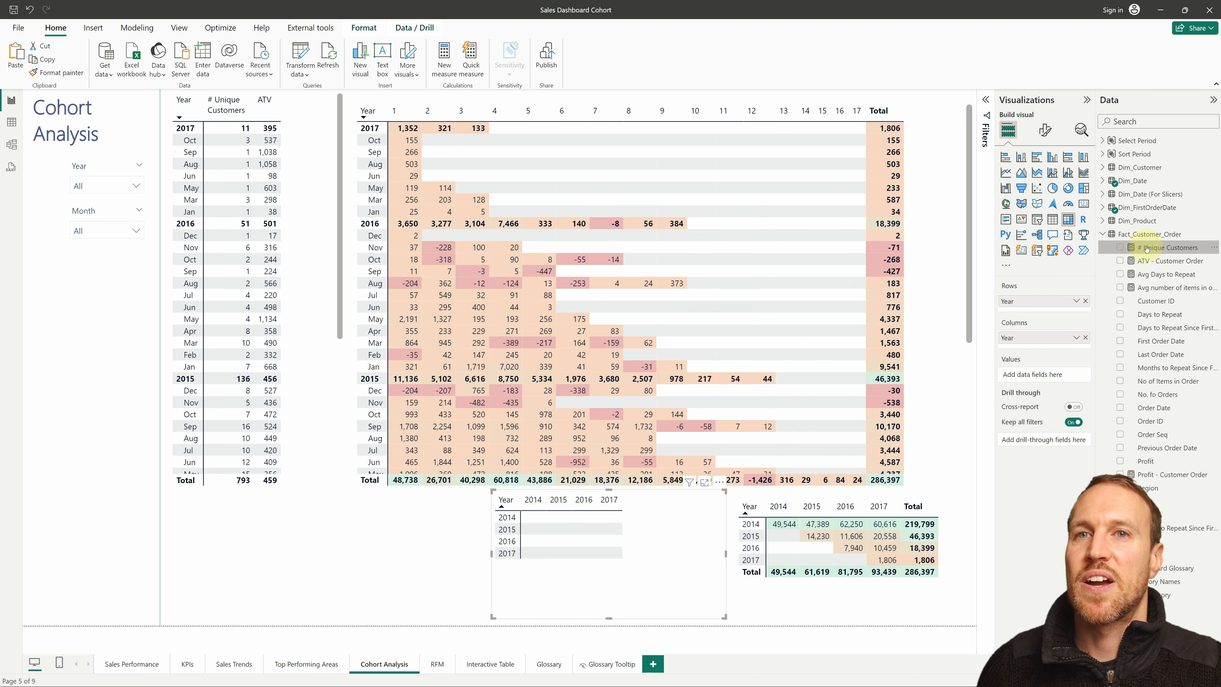
left_click_drag(1146, 248, 1049, 371)
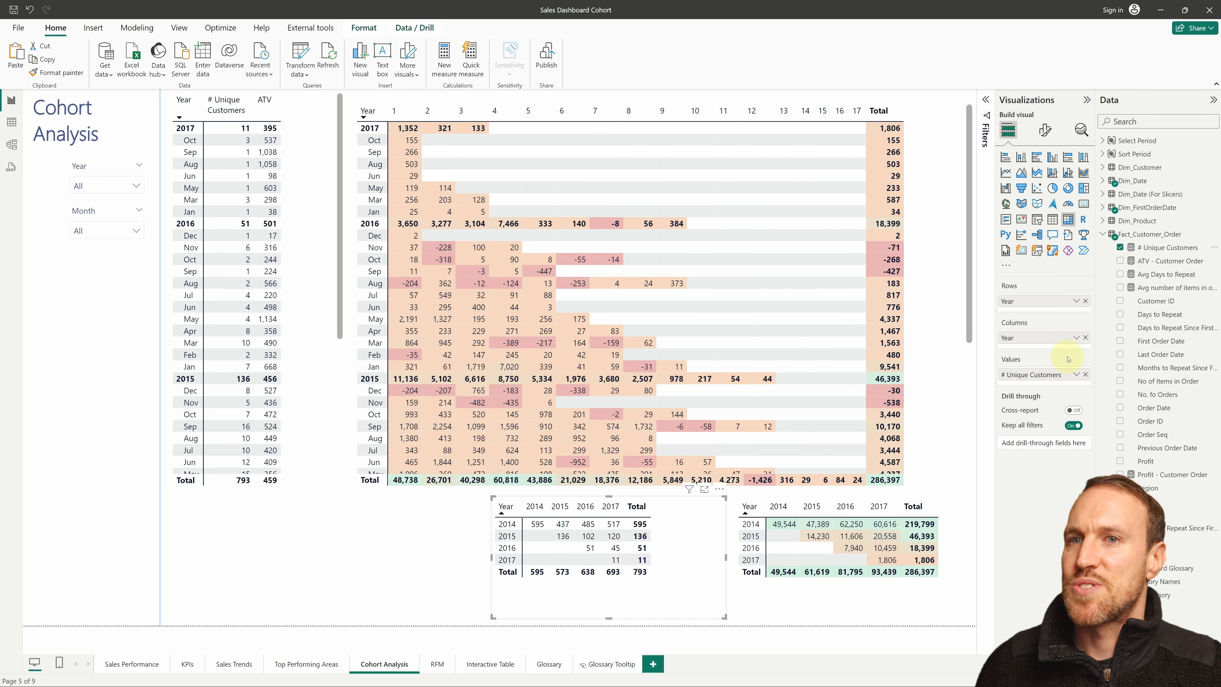
- Show the yearly matrix's # Unique Customers values as percent of column total
left_click(1076, 374)
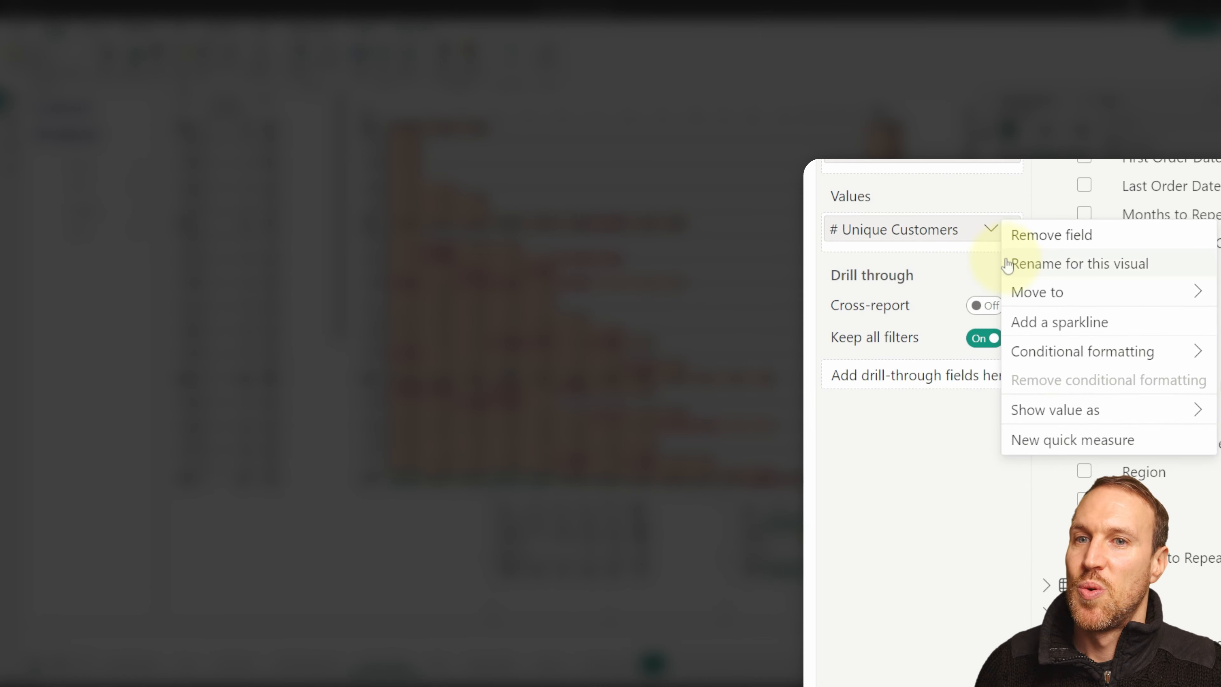
mouse_move(1033, 410)
left_click(955, 469)
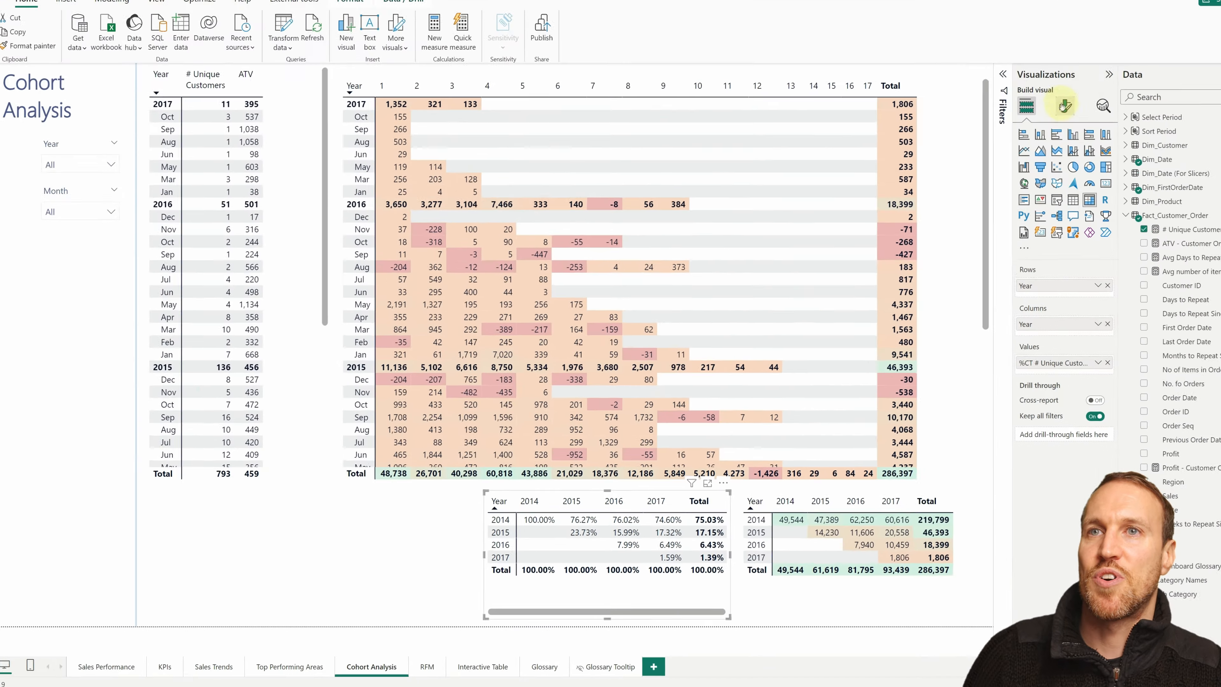
- Set the percentage values in the yearly customer matrix to 0 decimal places
left_click(1064, 105)
left_click(1046, 429)
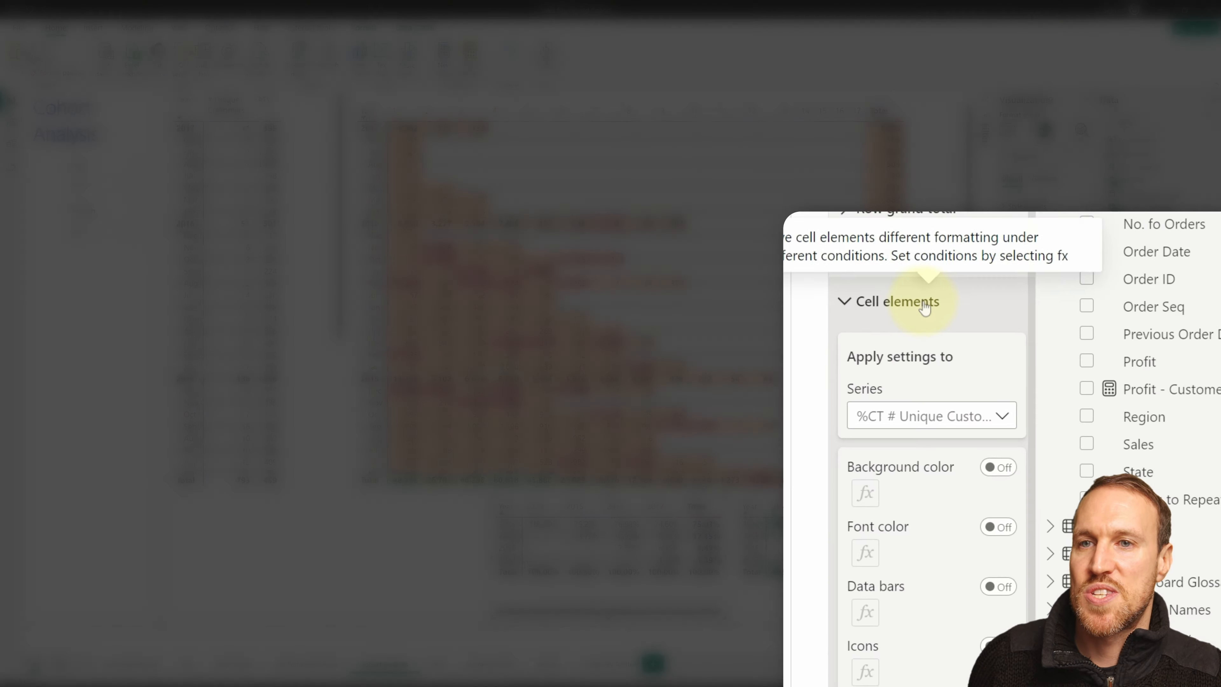
left_click(870, 294)
left_click(883, 254)
scroll(954, 436, "down", 5)
left_click(864, 582)
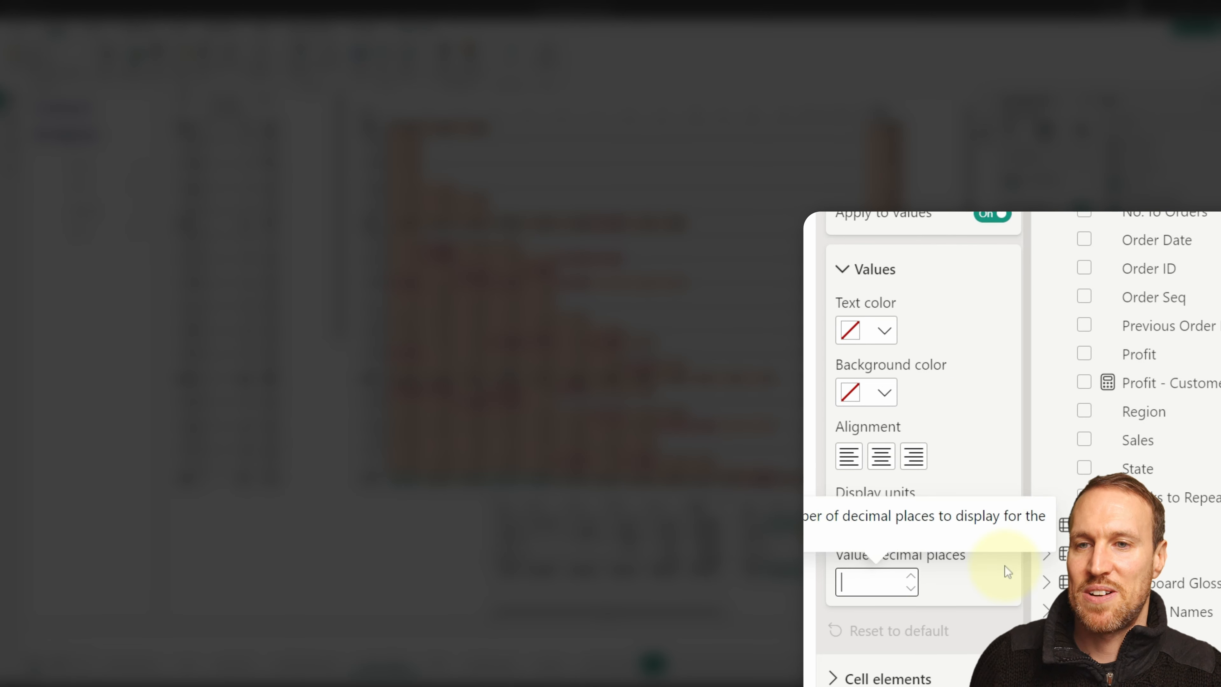
type("0")
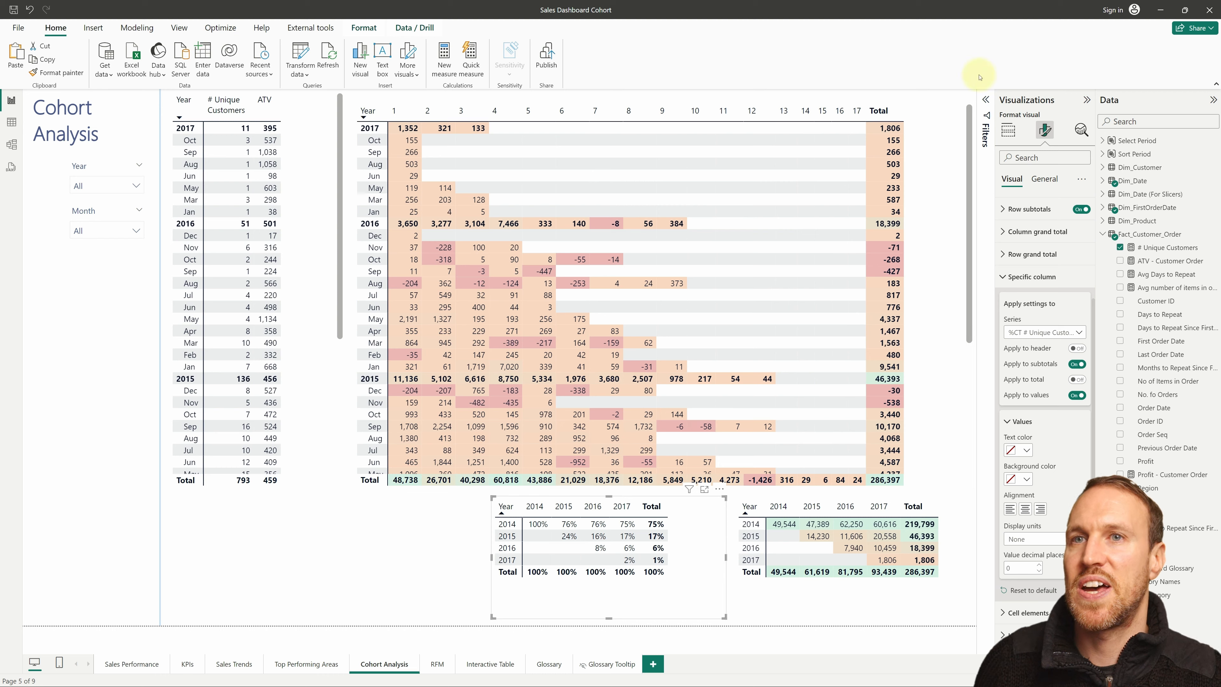
- Add a background colour gradient to the customer percentages with light red minimum, light orange centre and light green #d5f0e4 maximum
left_click(1007, 129)
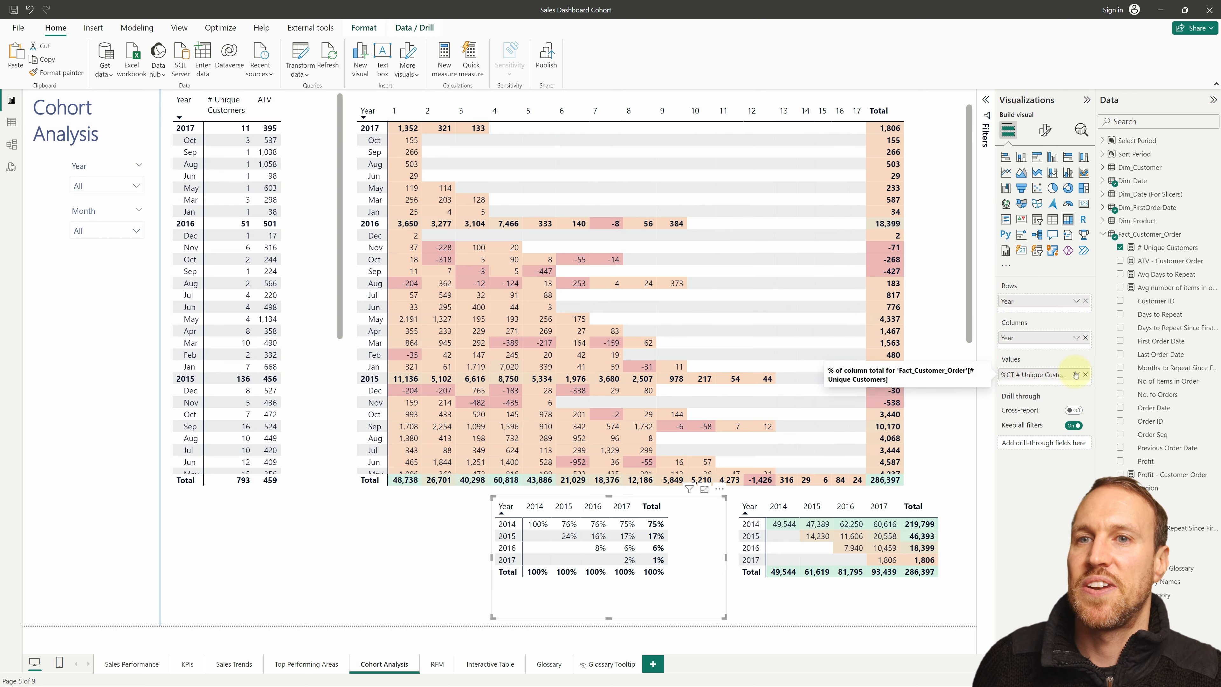
left_click(1075, 374)
mouse_move(1100, 418)
left_click(1014, 419)
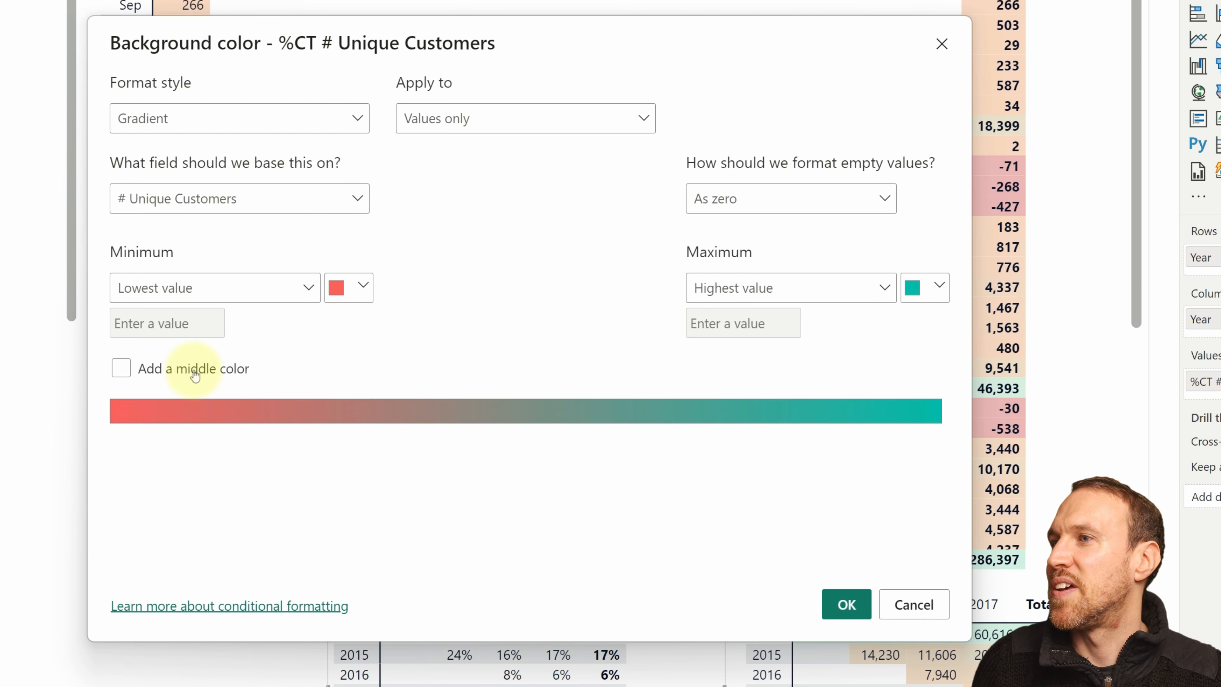
left_click(194, 374)
left_click(362, 286)
left_click(481, 380)
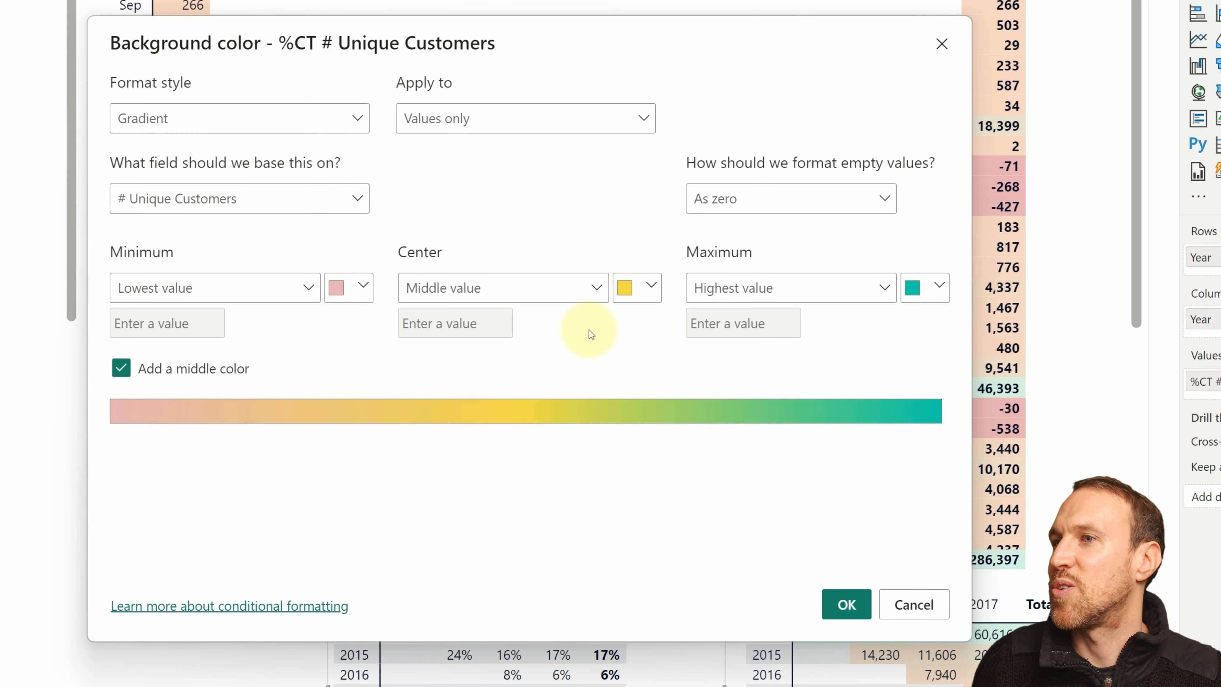
left_click(651, 287)
left_click(846, 361)
left_click(939, 286)
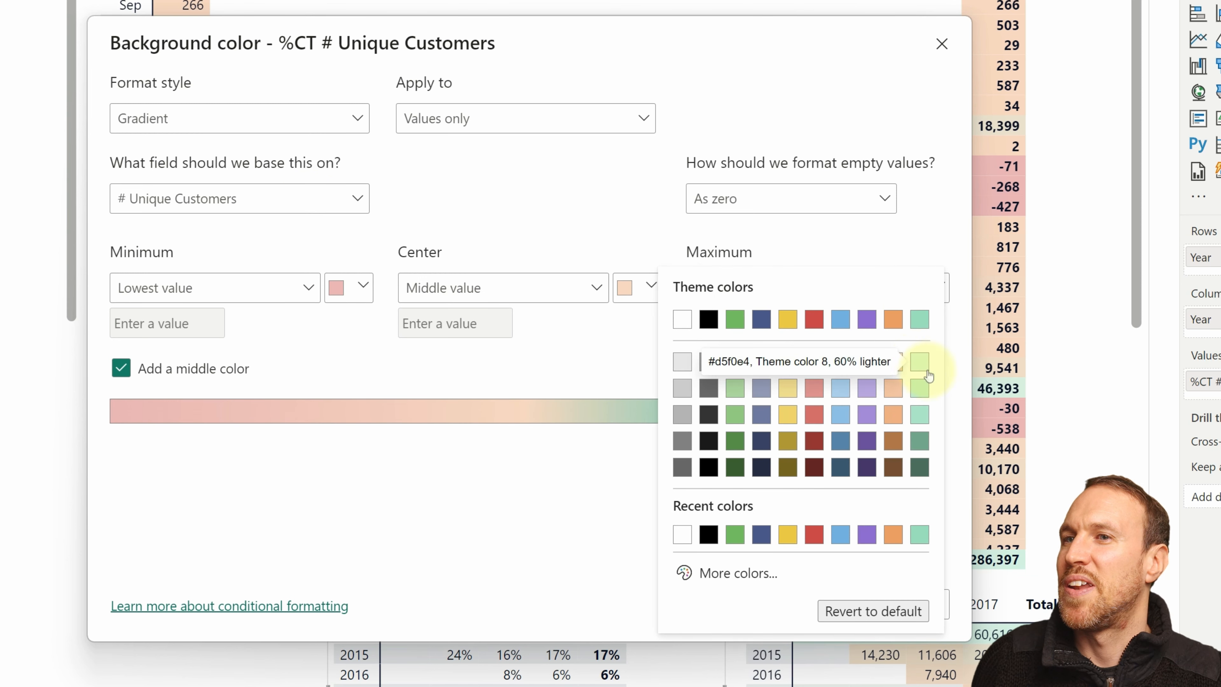
left_click(923, 368)
left_click(845, 602)
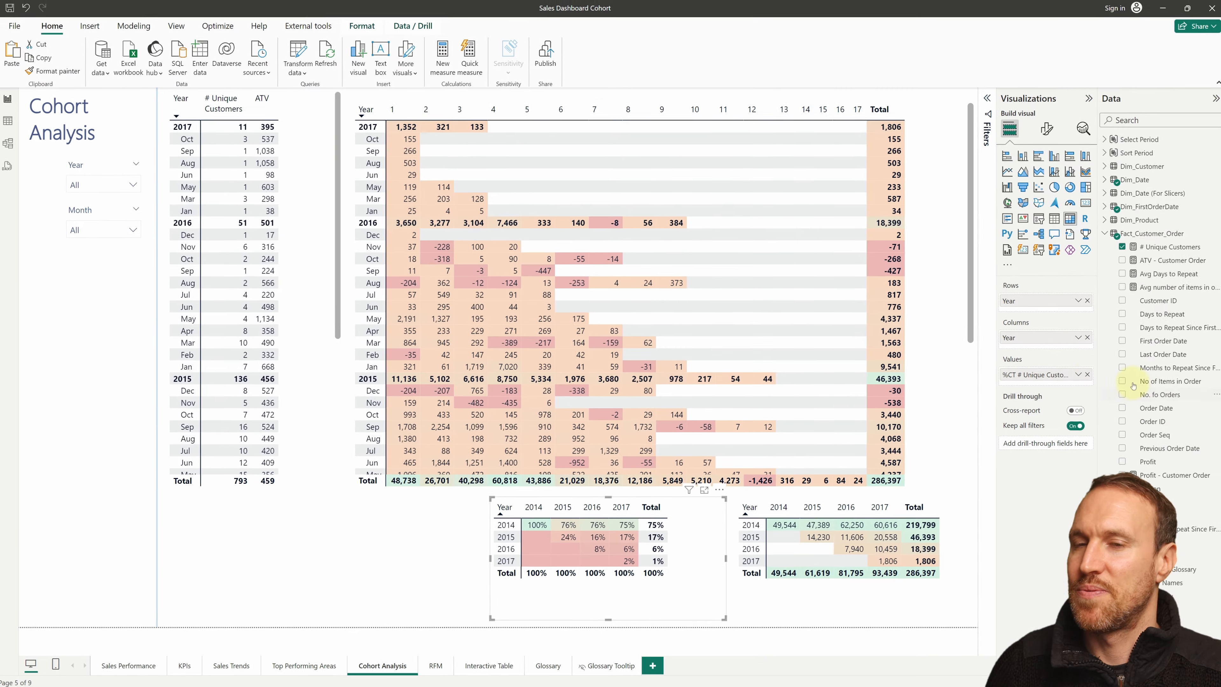
- Set the customer percentage background formatting to leave empty values unformatted with the Don't format option
left_click(1078, 374)
mouse_move(1114, 446)
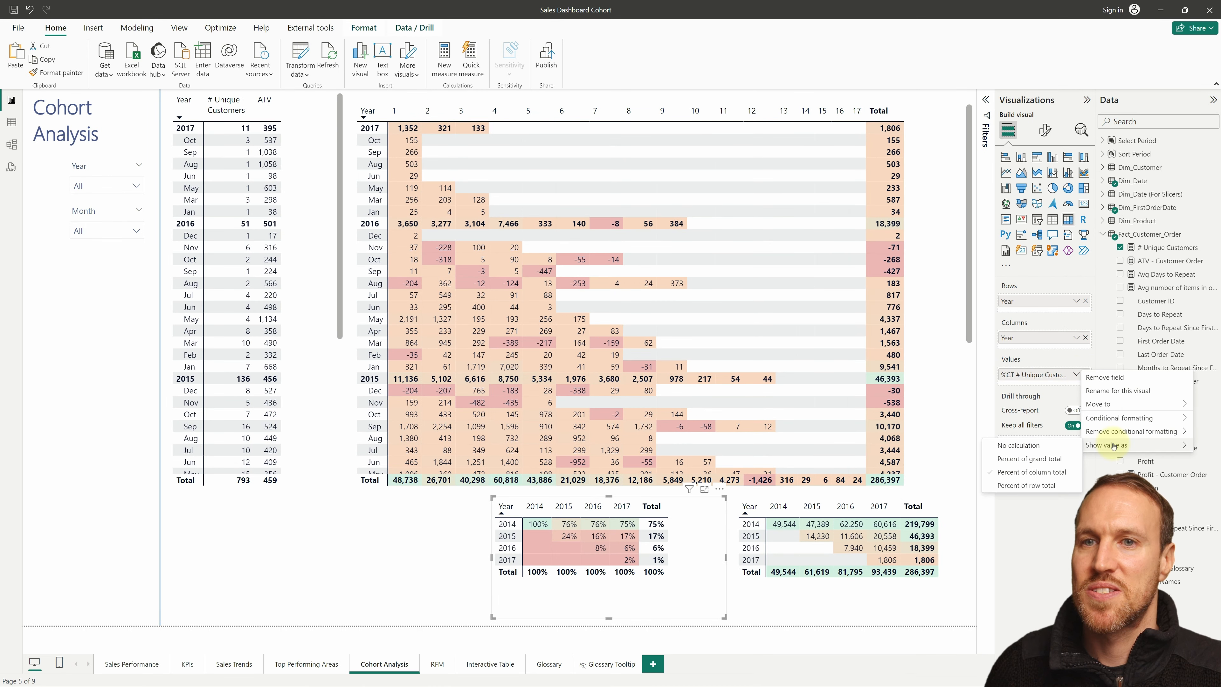
mouse_move(1103, 420)
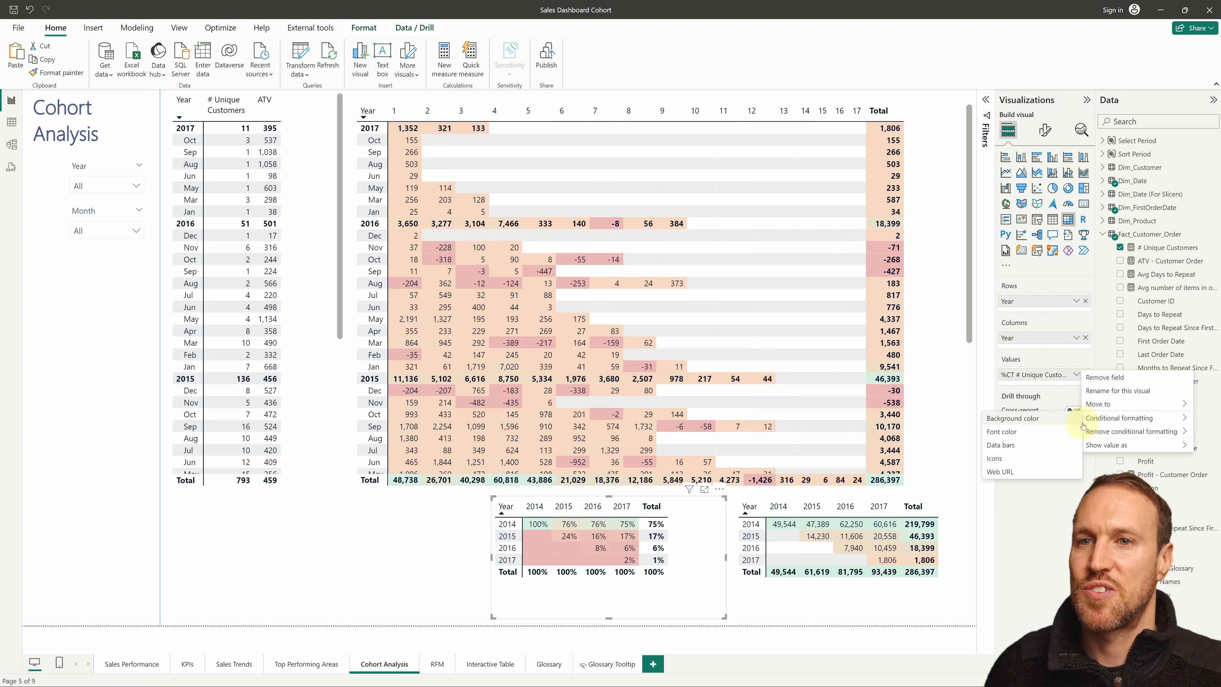
left_click(1045, 421)
left_click(740, 285)
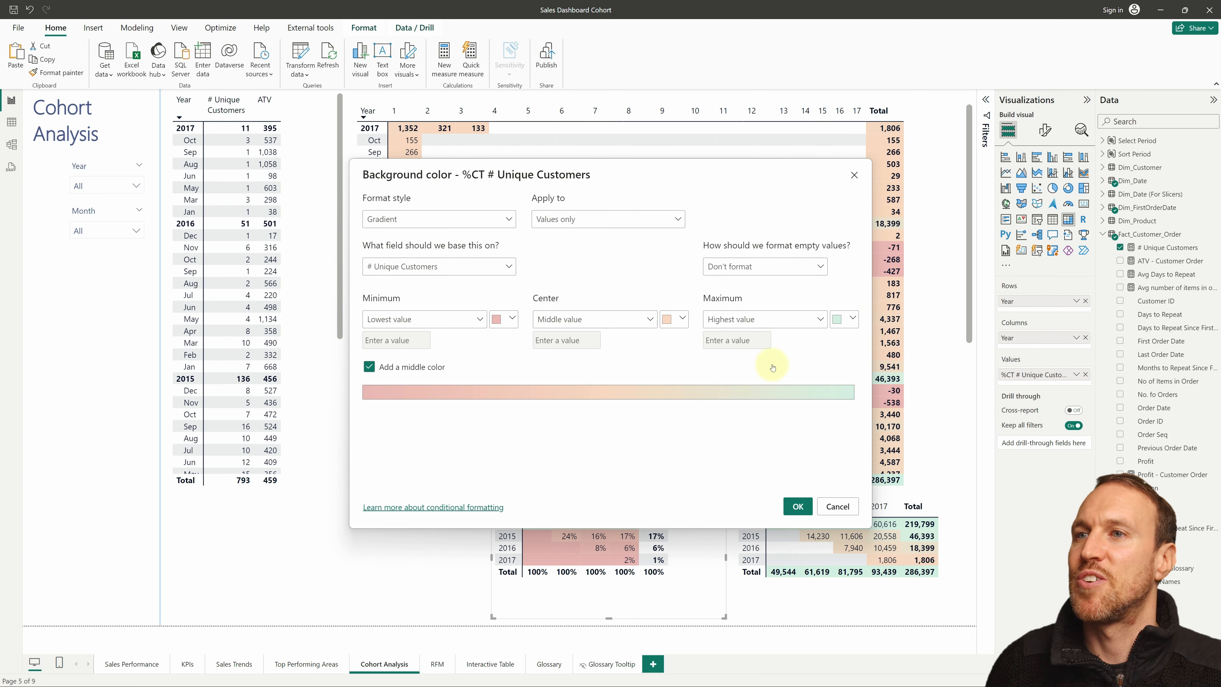
left_click(797, 506)
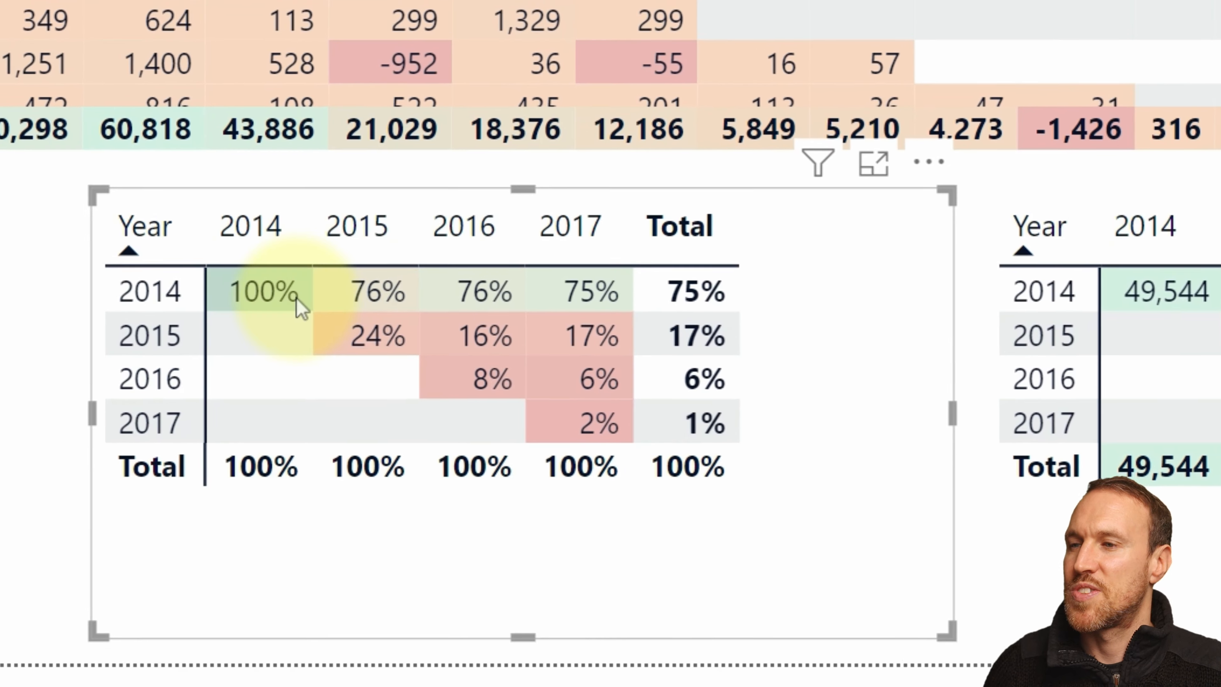
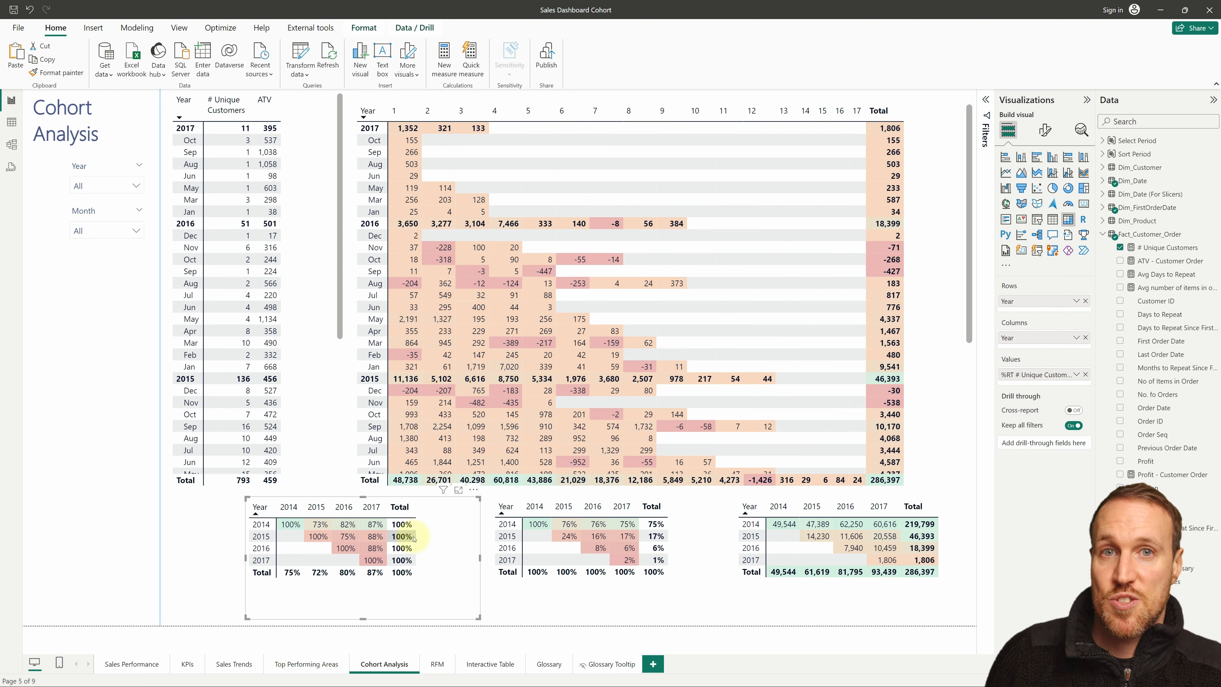
- Filter the cohort page to 2017 with the Year slicer
left_click(704, 548)
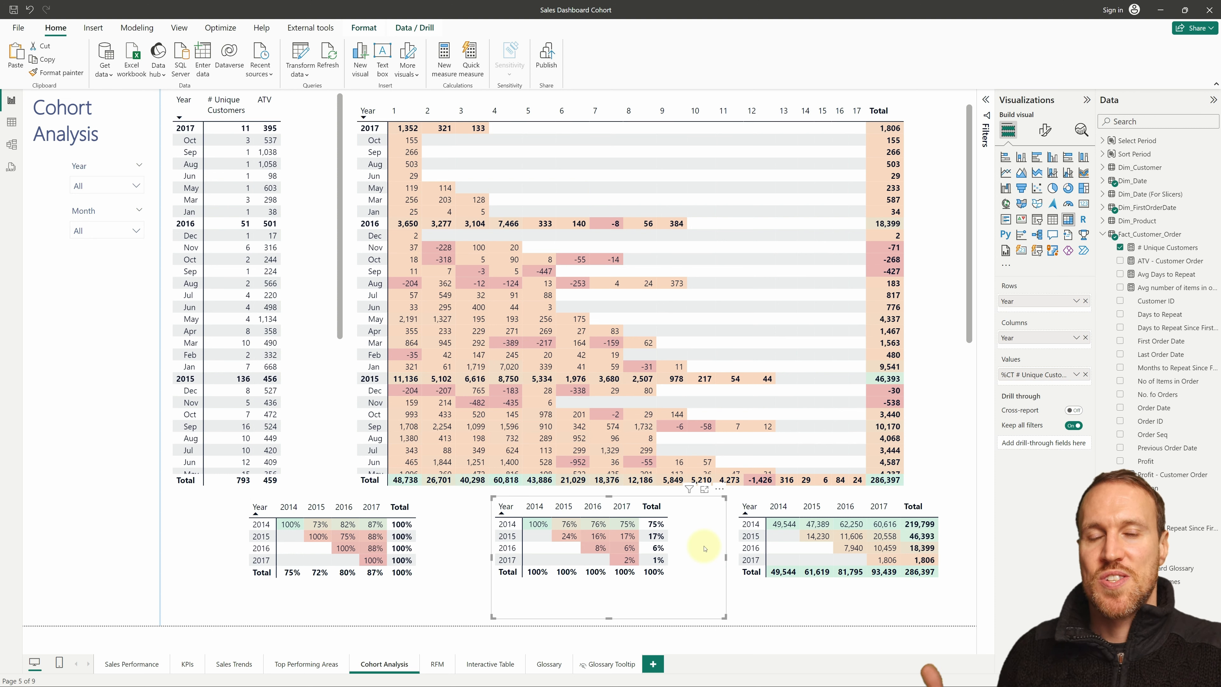
left_click(135, 187)
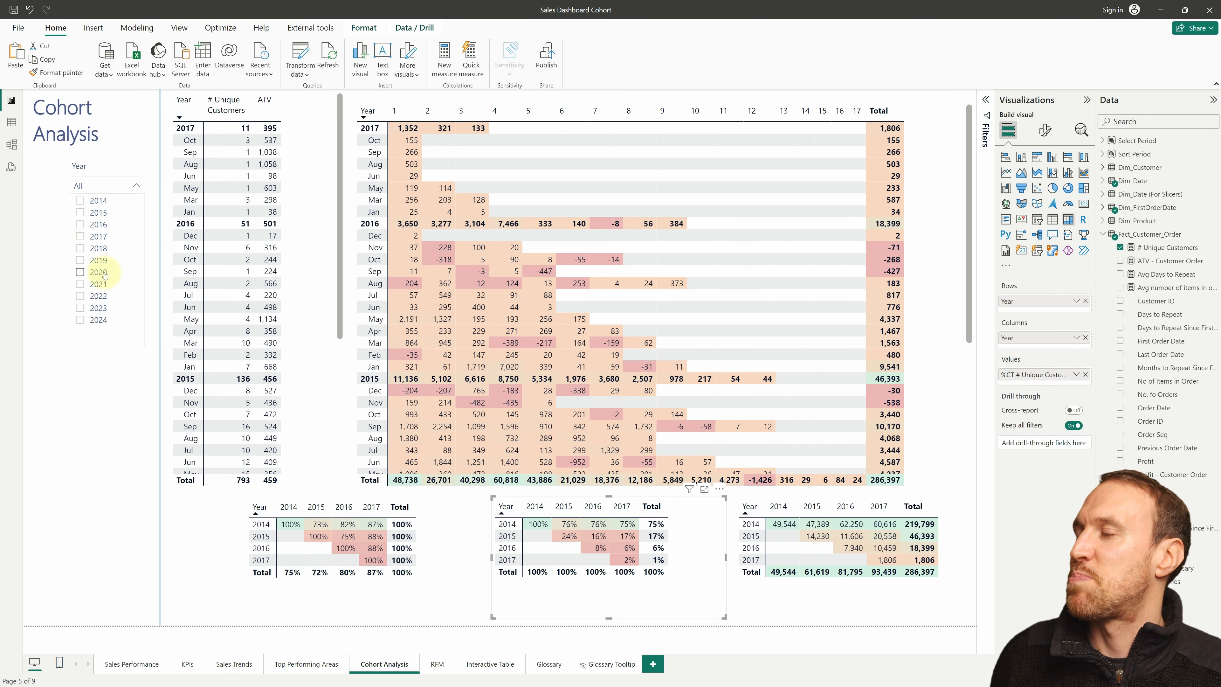
left_click(101, 239)
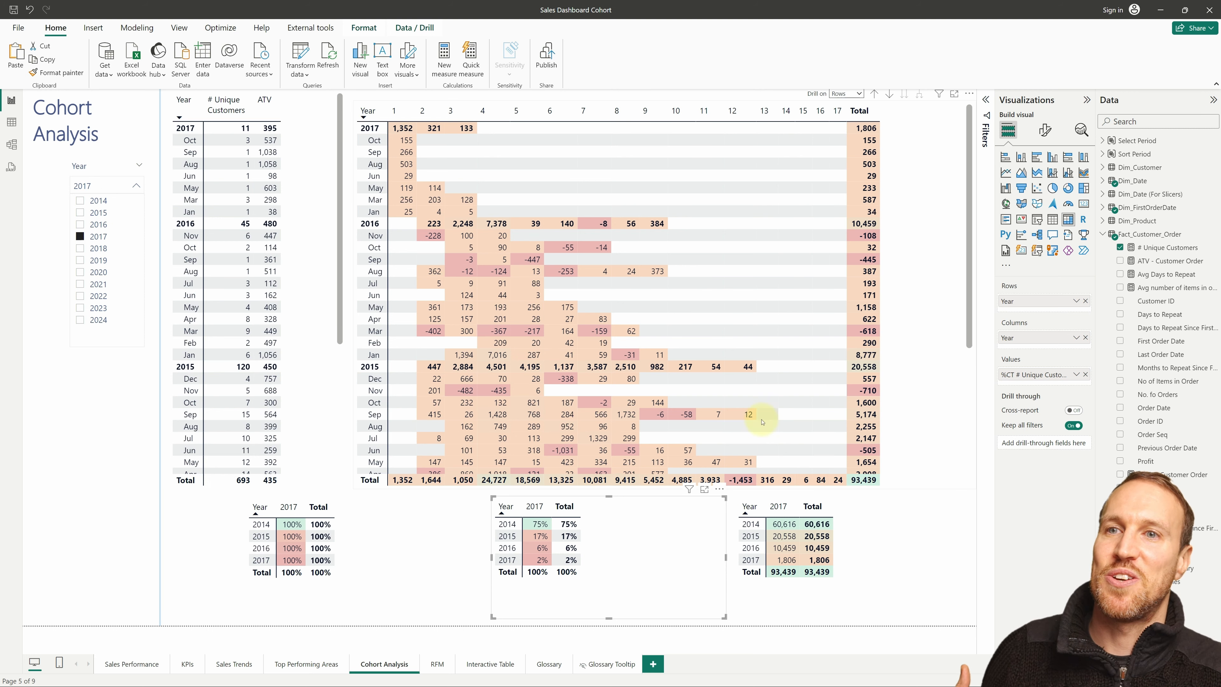
- Replace the profit measure with # Unique Customers as the values of the large monthly cohort matrix
left_click(924, 166)
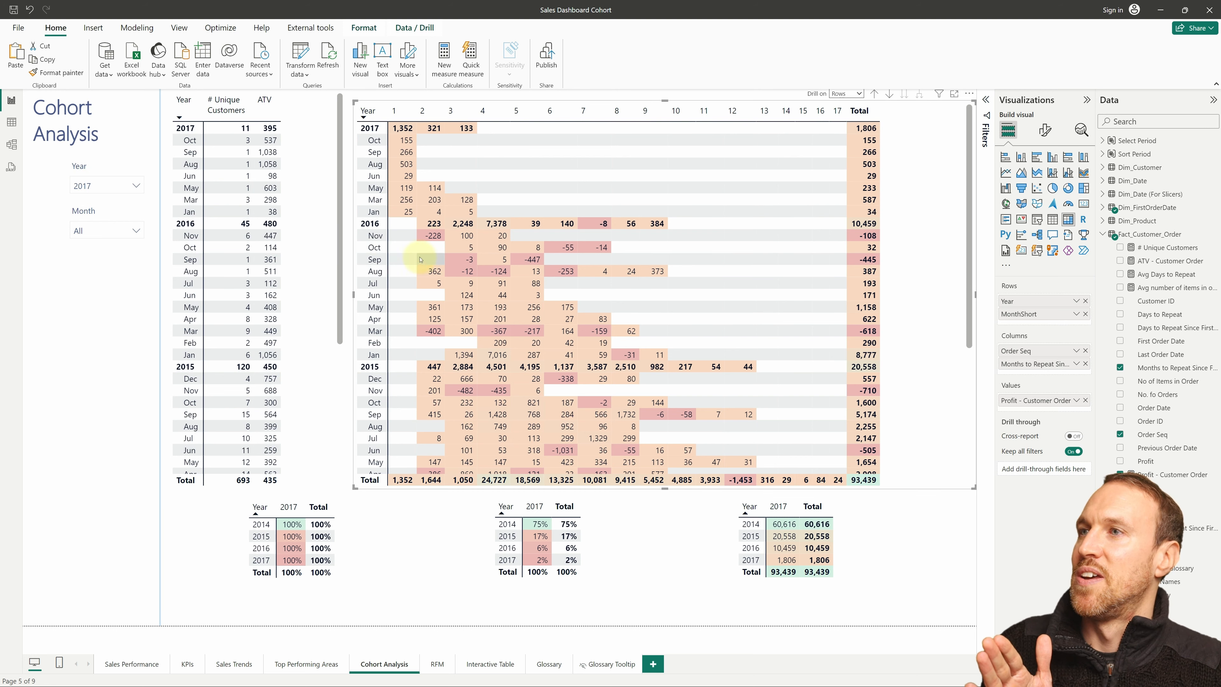
scroll(403, 248, "down", 5)
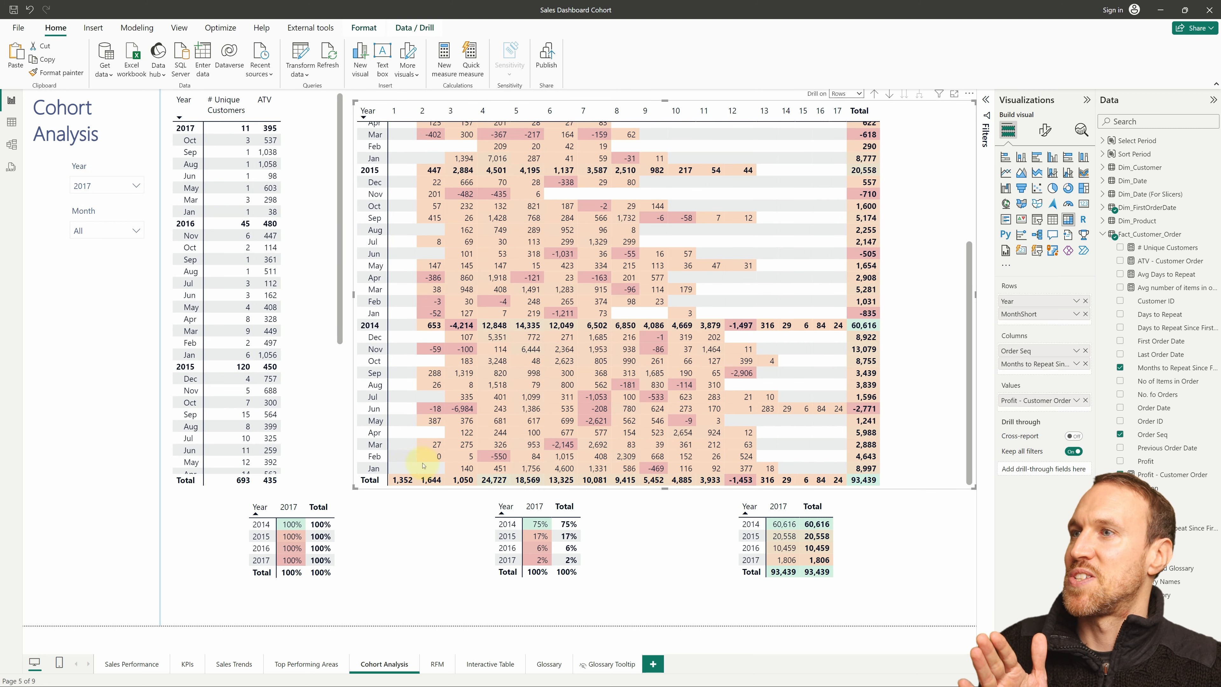
scroll(409, 259, "up", 5)
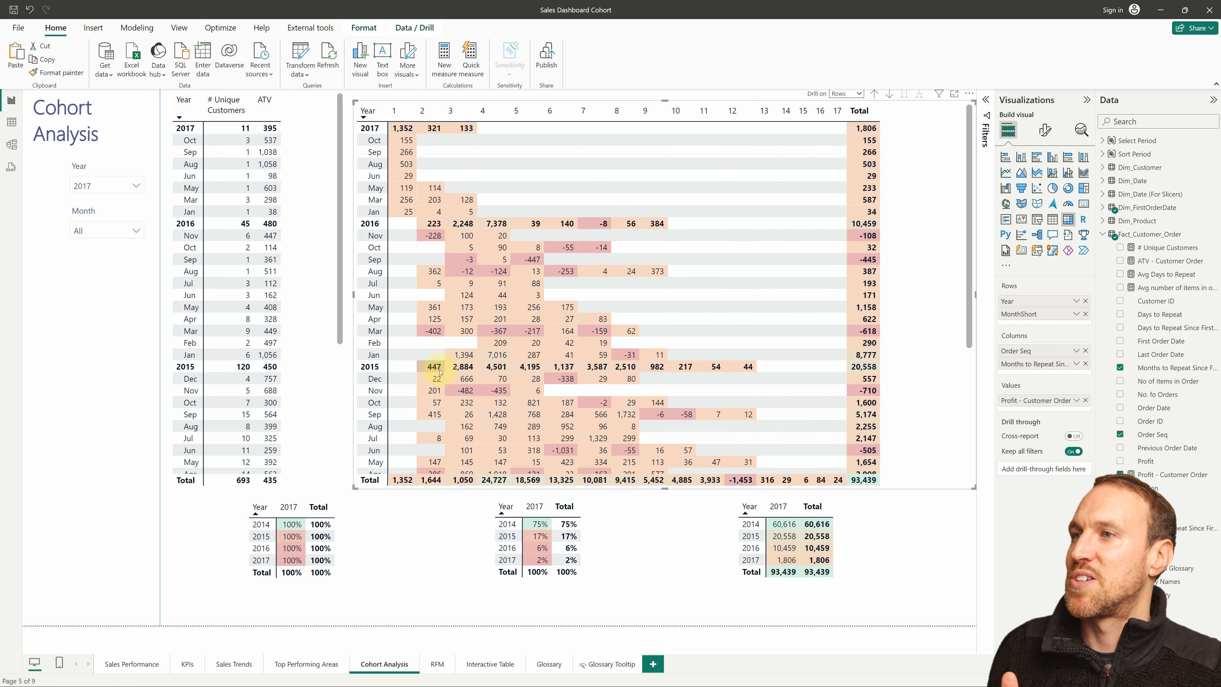
scroll(440, 372, "down", 5)
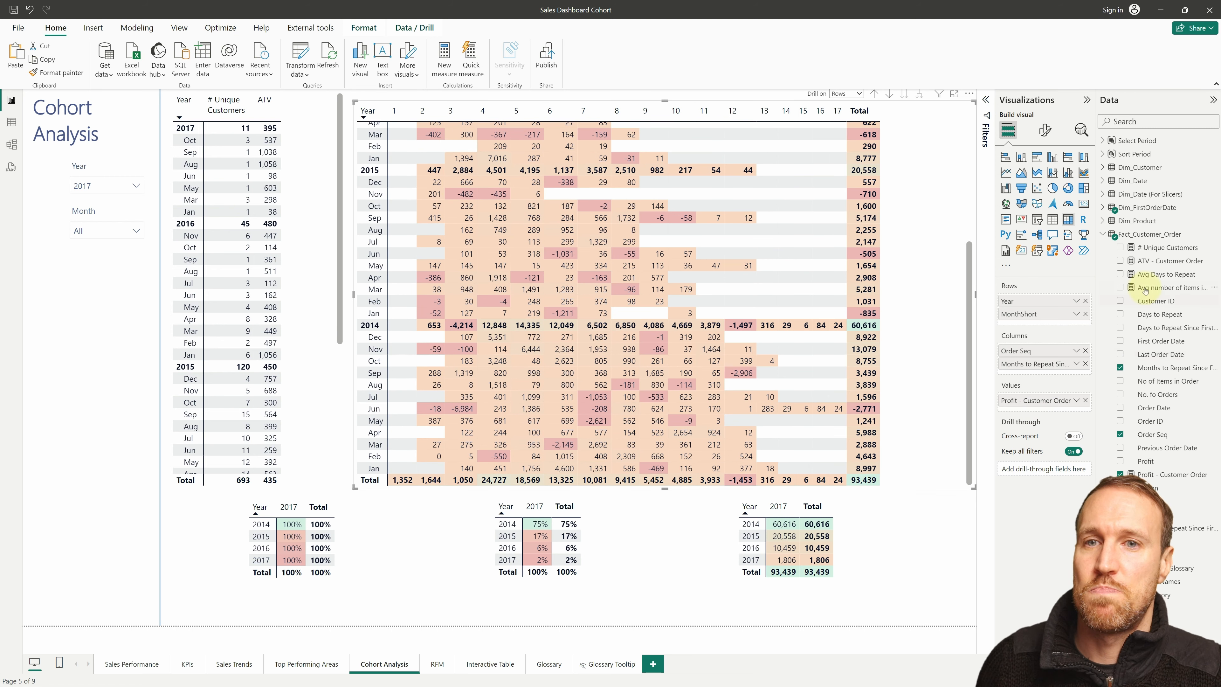
left_click_drag(1160, 247, 1042, 412)
left_click(1085, 400)
- Show the large cohort matrix's # Unique Customers values as percent of row total
left_click(1076, 401)
mouse_move(1106, 481)
left_click(1026, 525)
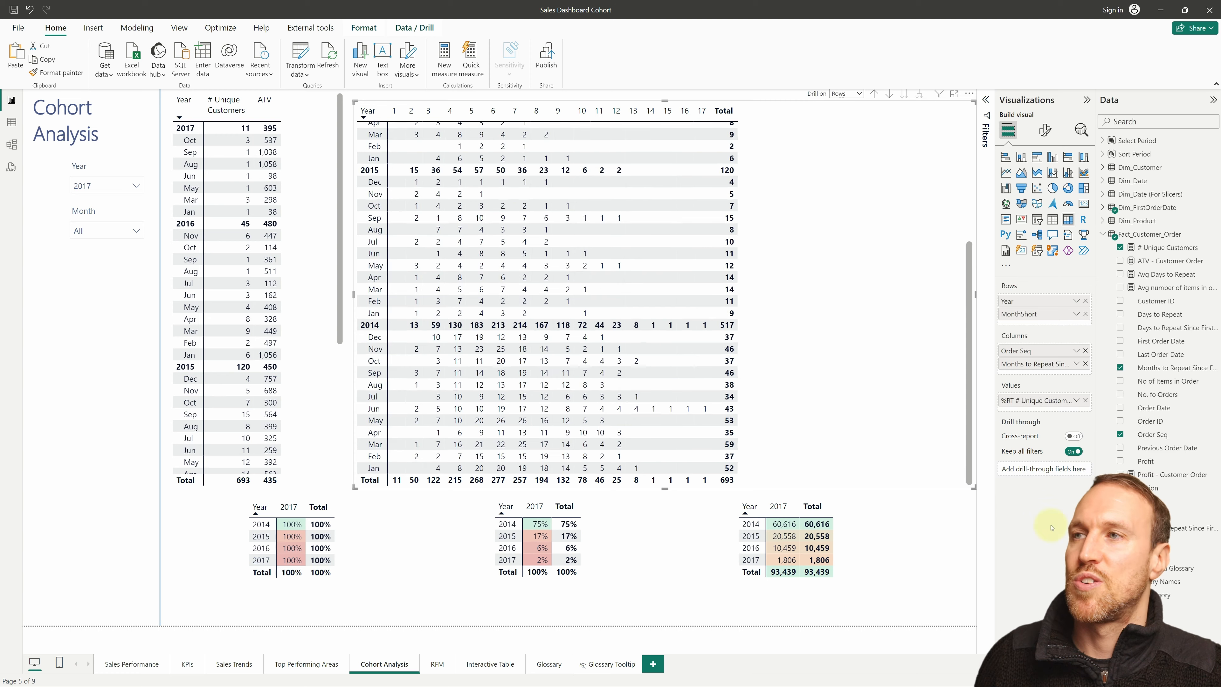
scroll(617, 414, "up", 5)
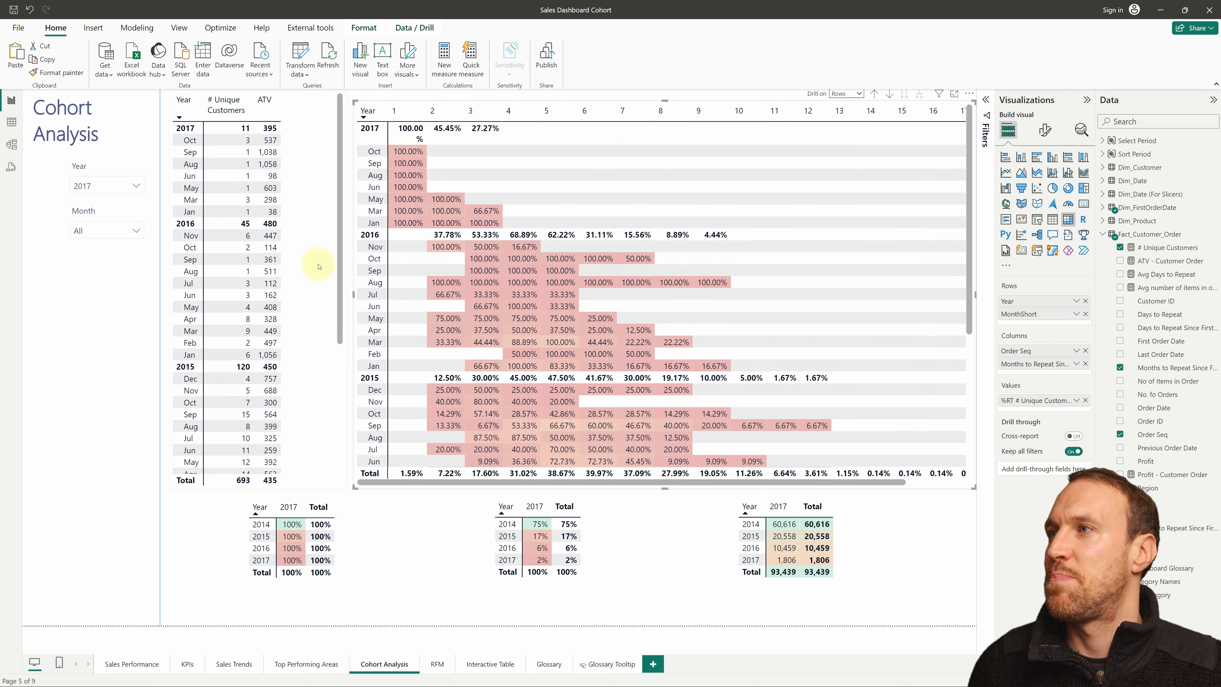
- Switch the Year slicer to 2016 and examine the customer repeat percentages by cohort
left_click(116, 183)
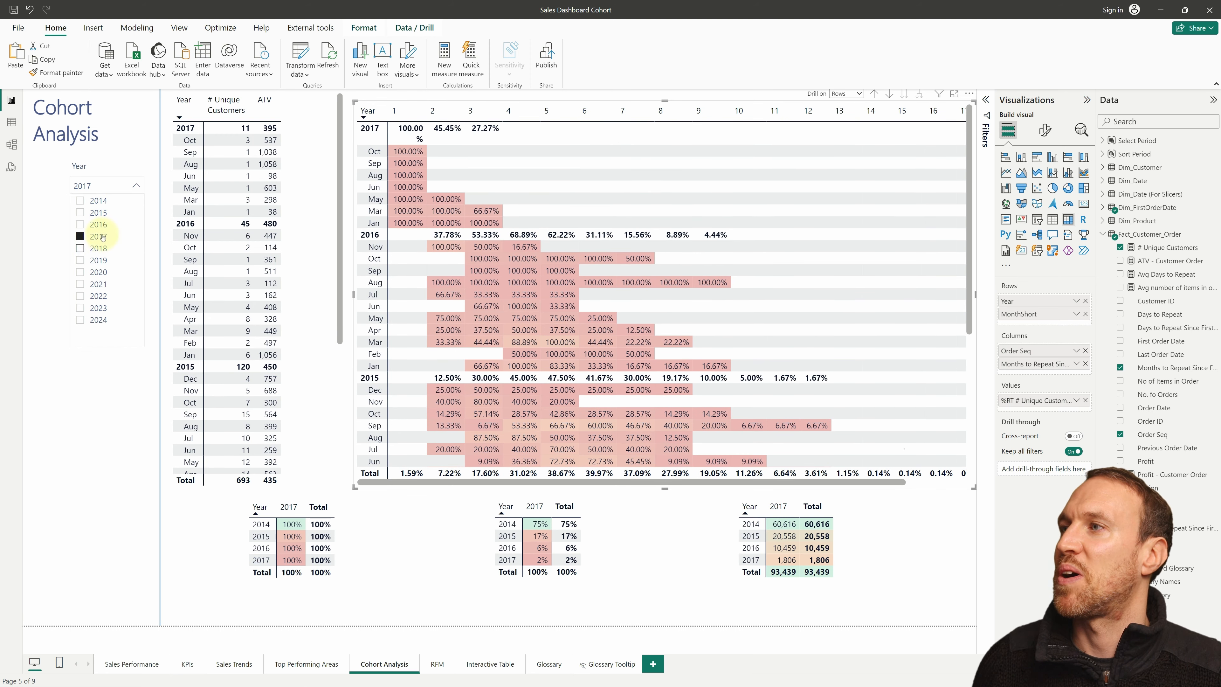
left_click(100, 167)
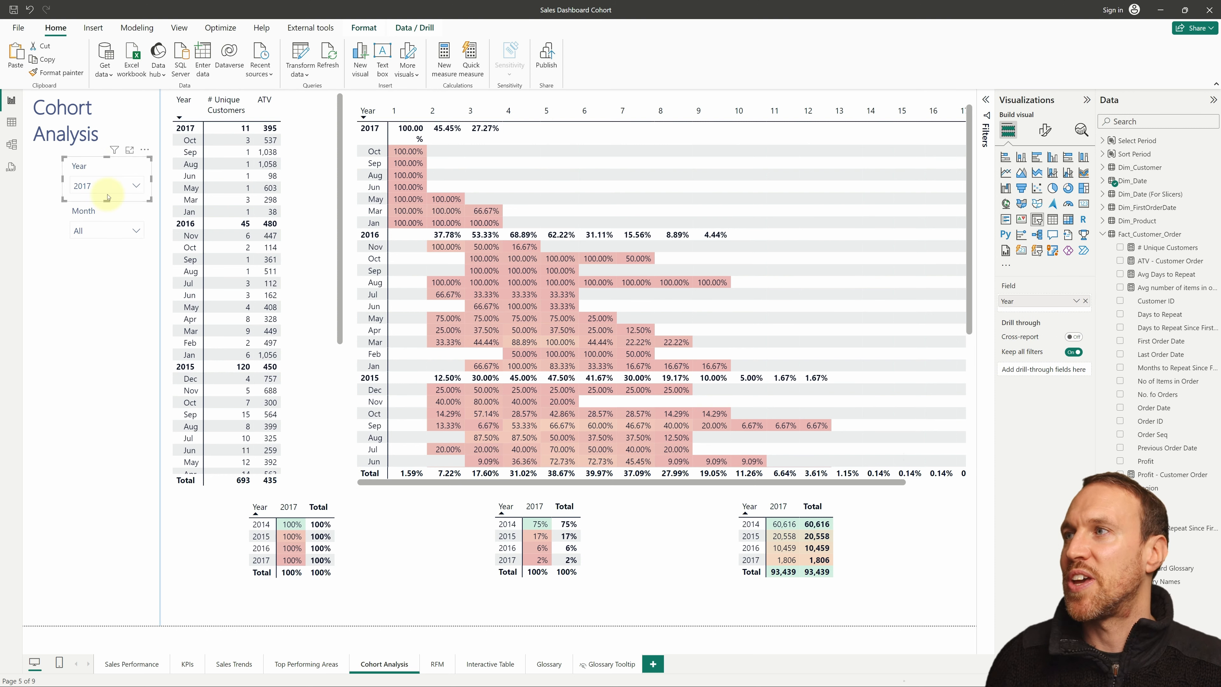
left_click(96, 186)
left_click(98, 225)
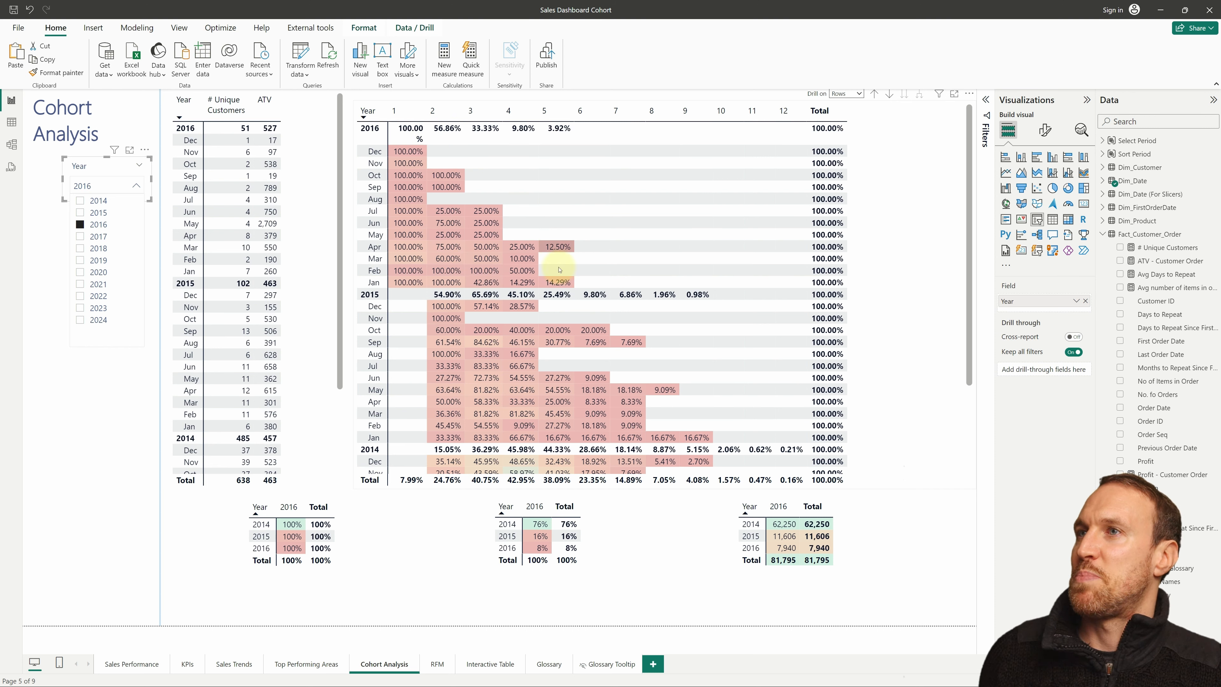
left_click(80, 224)
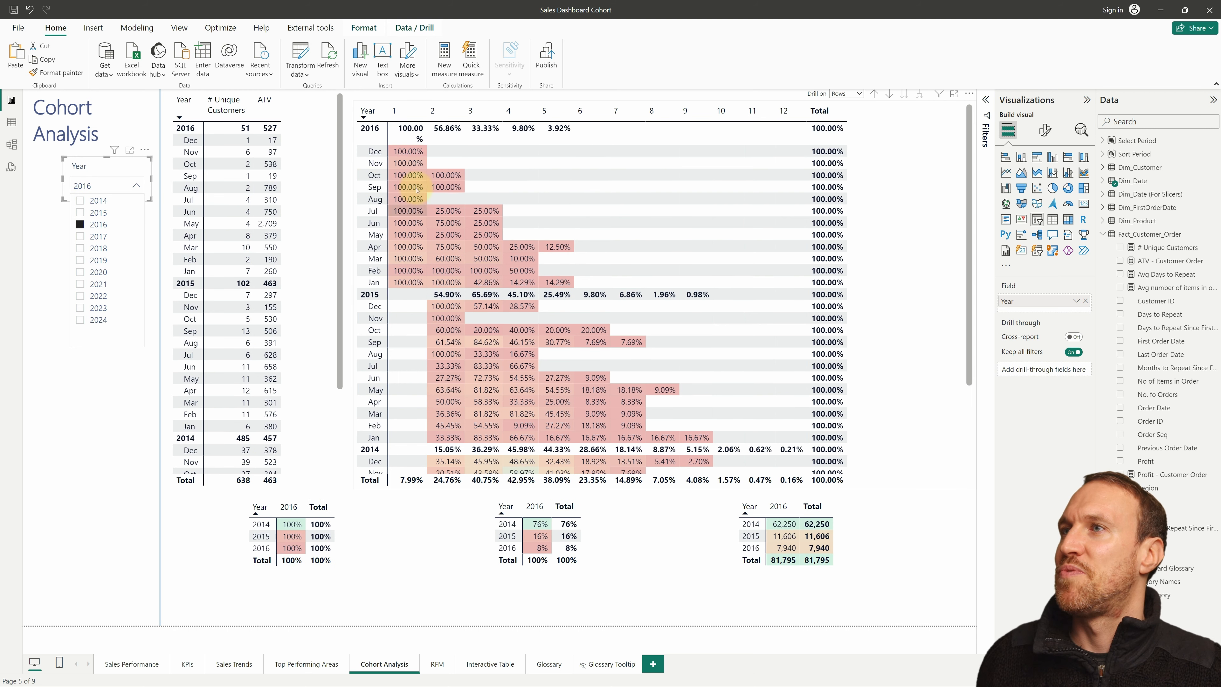
- Return the Year slicer to 2017 and examine the repeat percentages of the older monthly cohorts
left_click(95, 236)
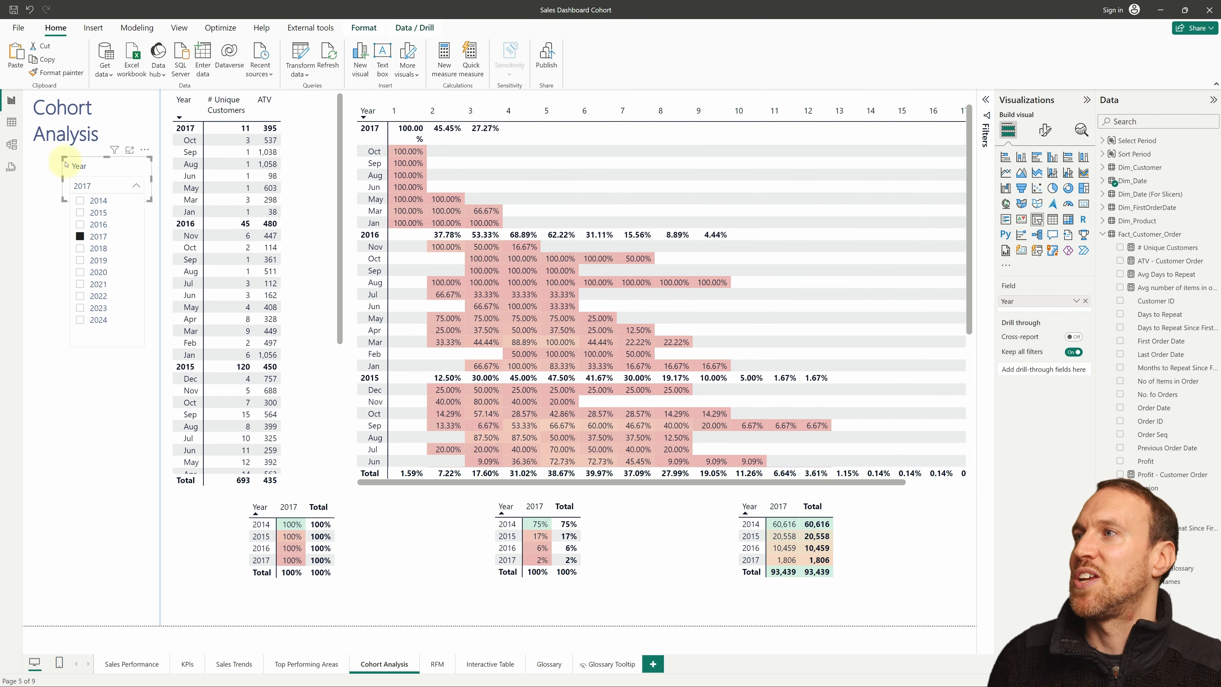
left_click(49, 189)
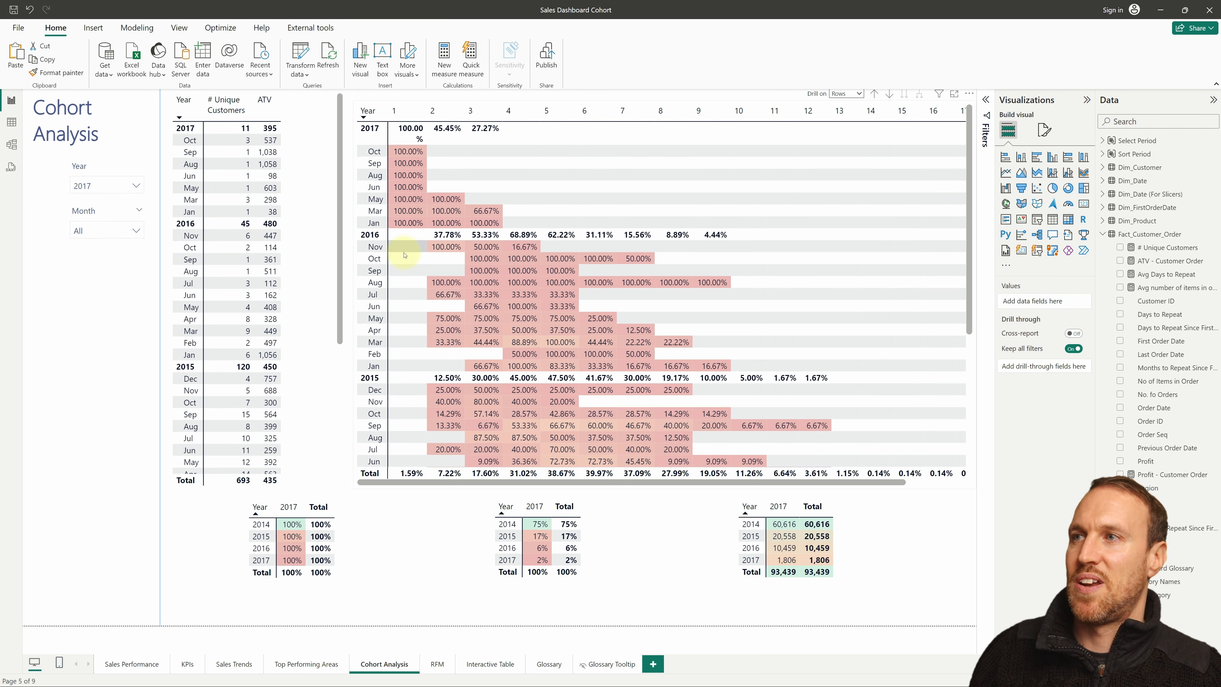
scroll(398, 242, "down", 3)
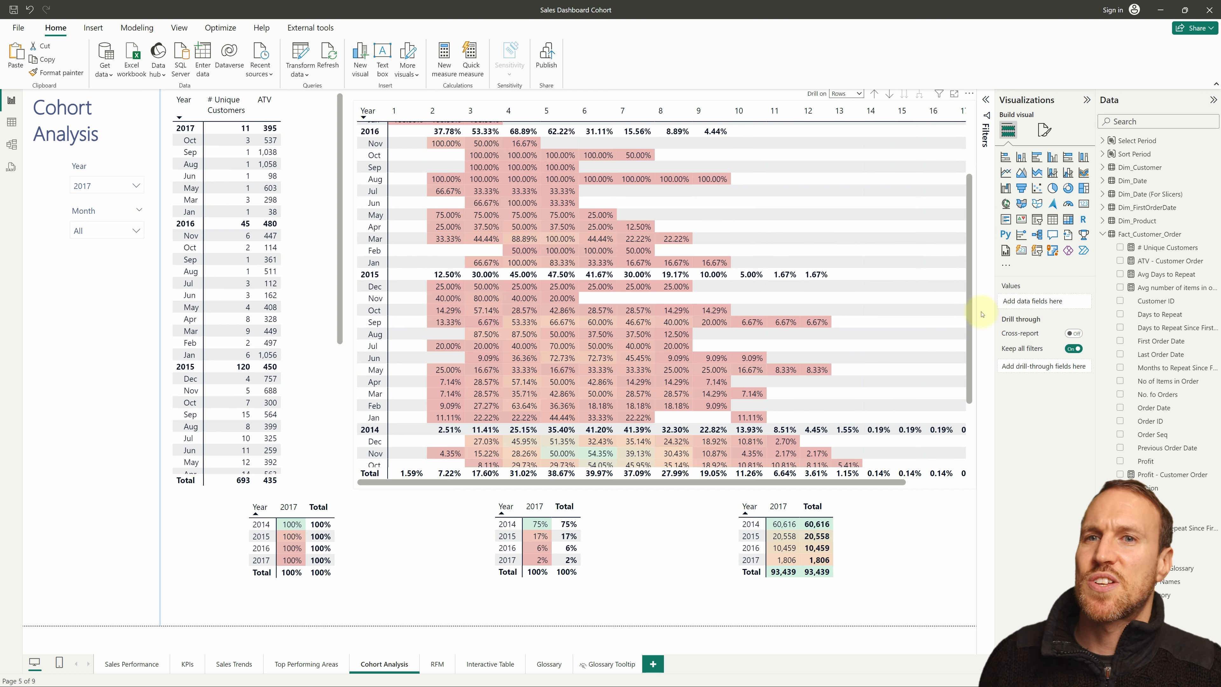
- Replace Month with Region from Fact_Customer_Order as the field of the second slicer
left_click(96, 207)
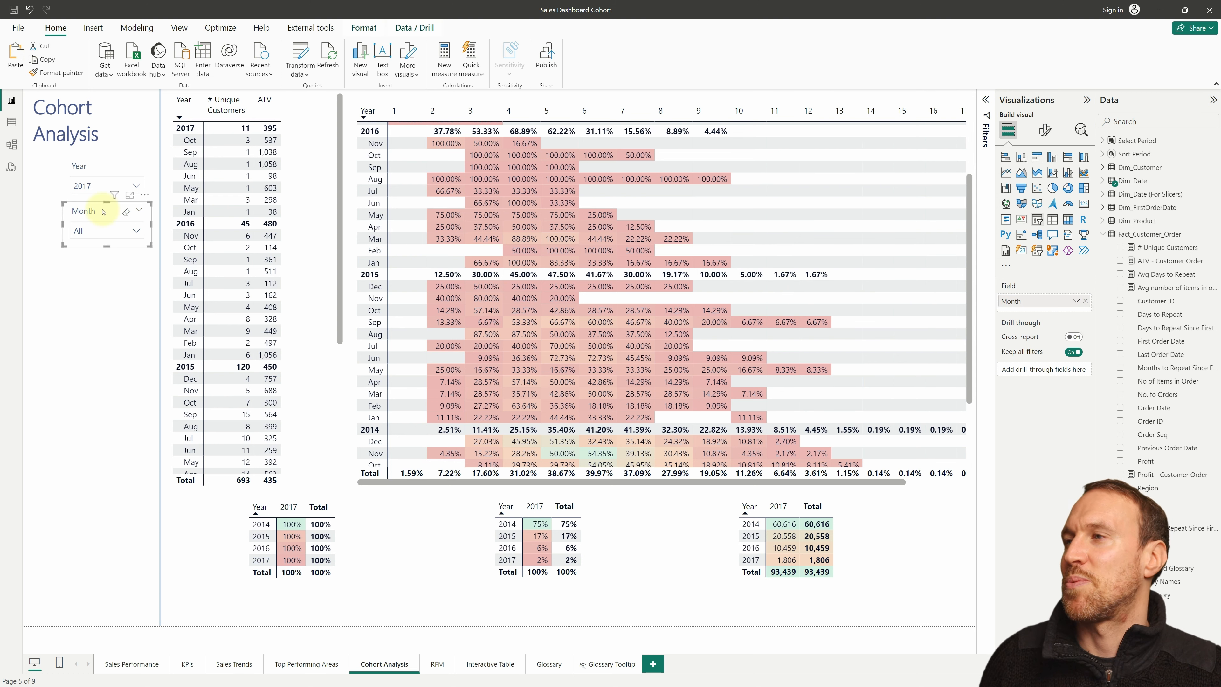
left_click_drag(1151, 488, 1062, 304)
left_click_drag(1062, 304, 1061, 303)
- Clear the Year slicer's selection and filter the report page to the Central region
left_click(132, 185)
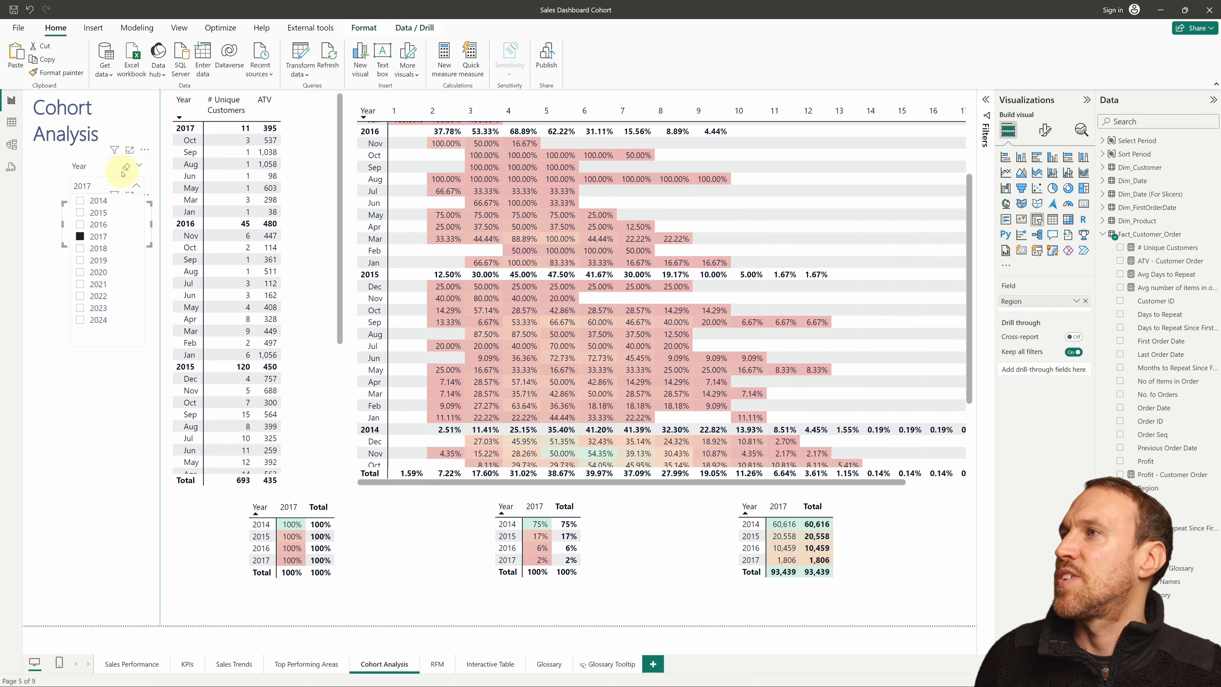
left_click(124, 169)
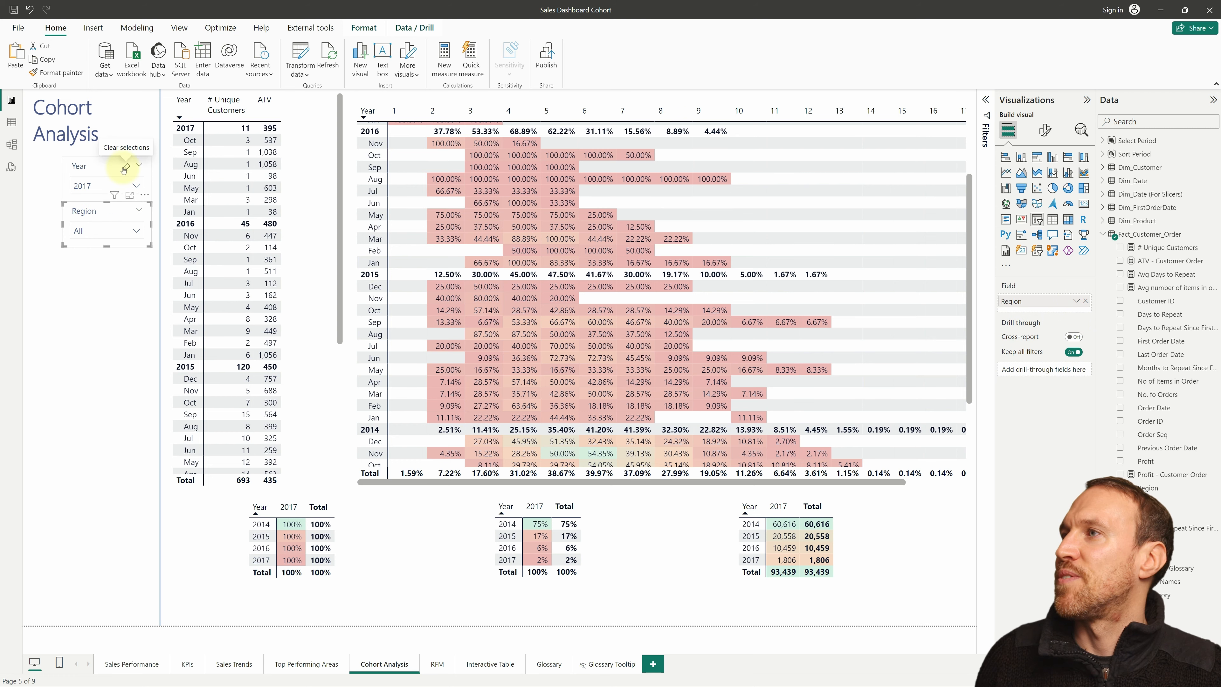
left_click(105, 231)
left_click(103, 247)
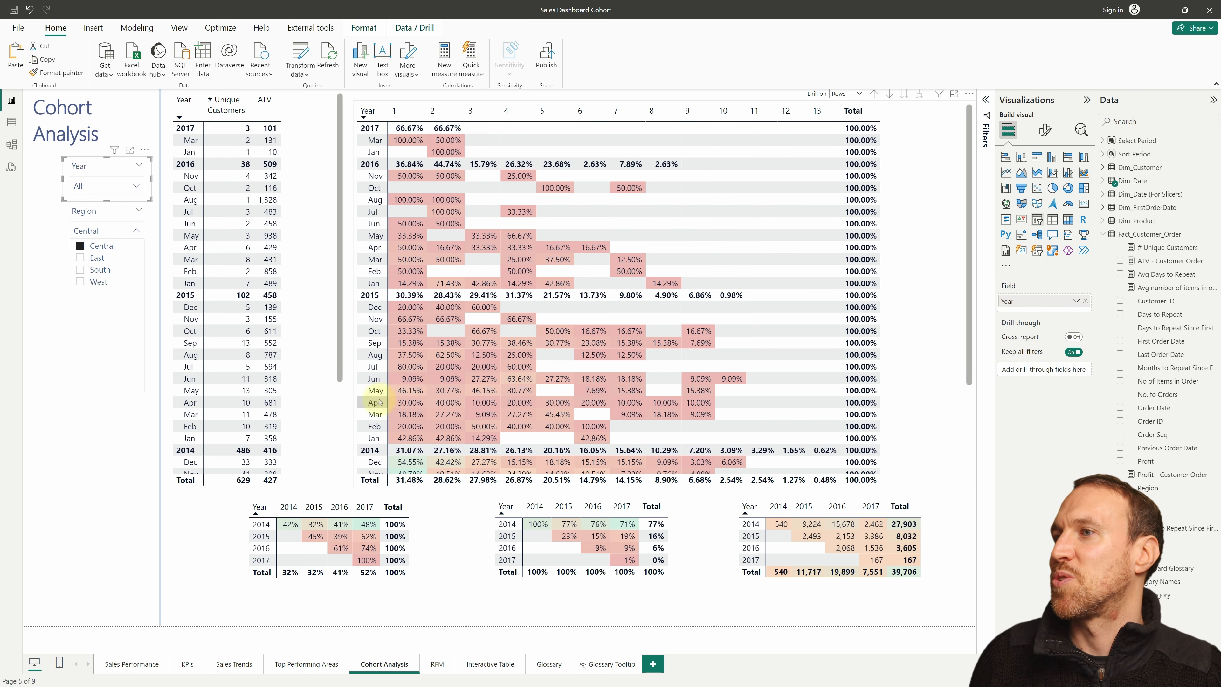
- Examine the Central region's repeat percentages across the yearly and monthly cohorts, and clear the Region selection
scroll(423, 404, "down", 4)
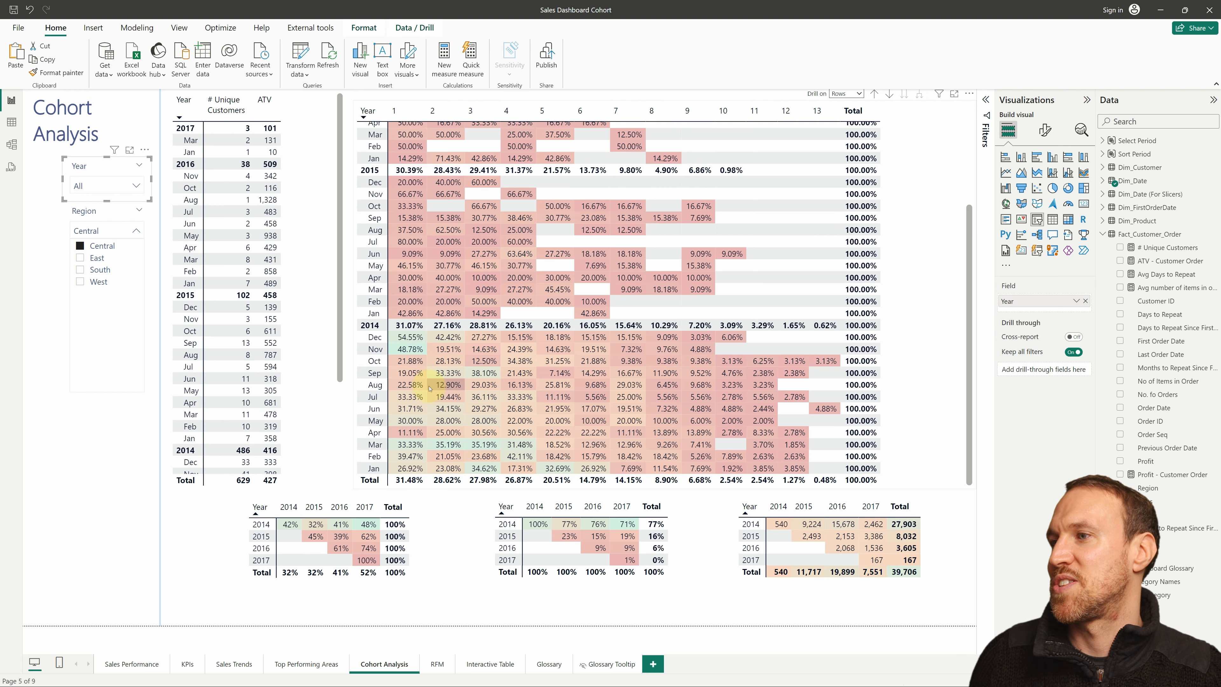
scroll(267, 367, "down", 4)
scroll(419, 175, "up", 4)
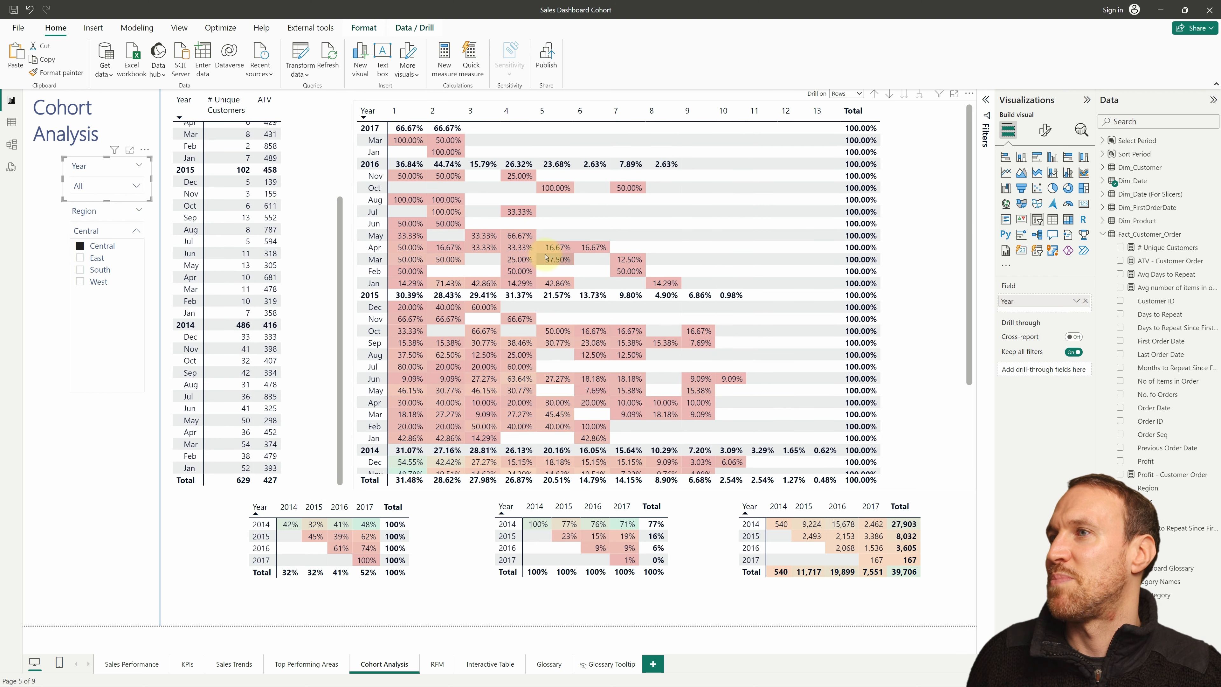
scroll(271, 240, "up", 4)
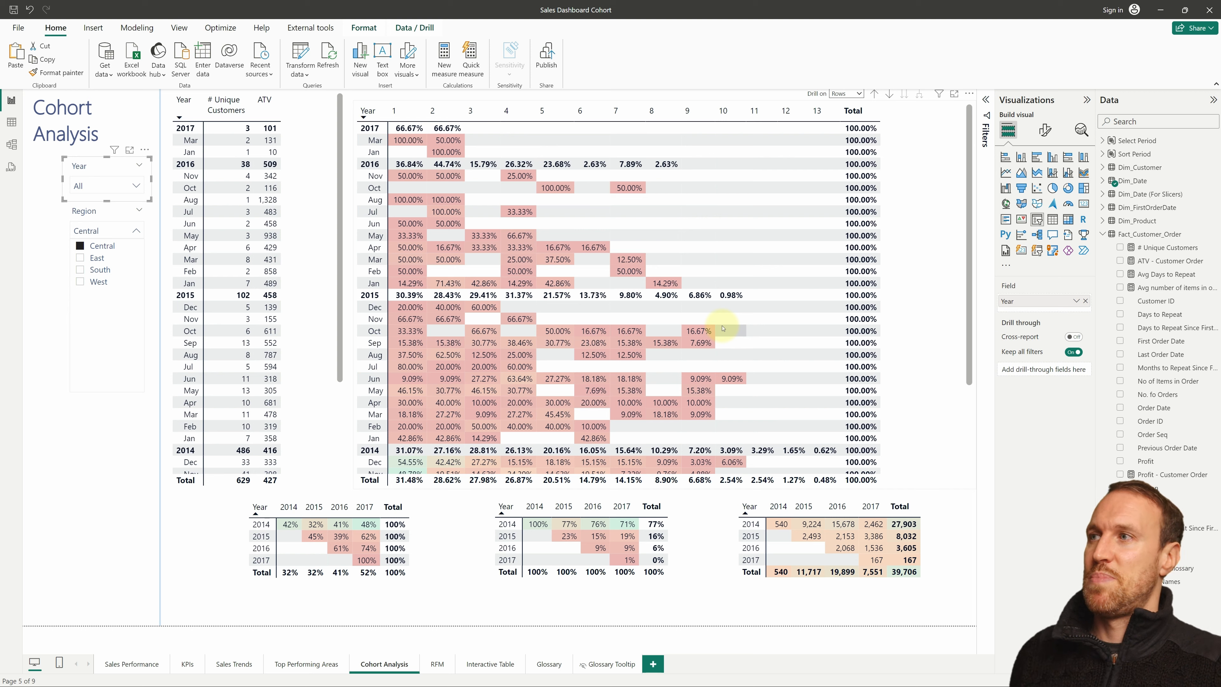
left_click(105, 244)
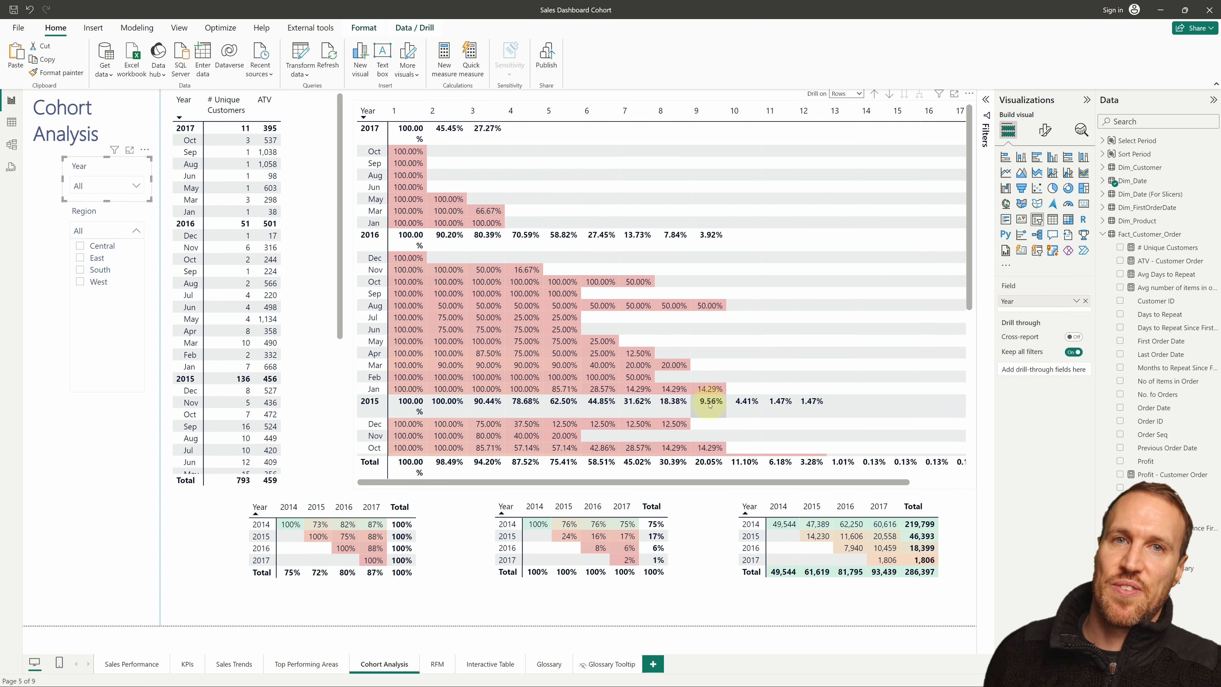
left_click(13, 287)
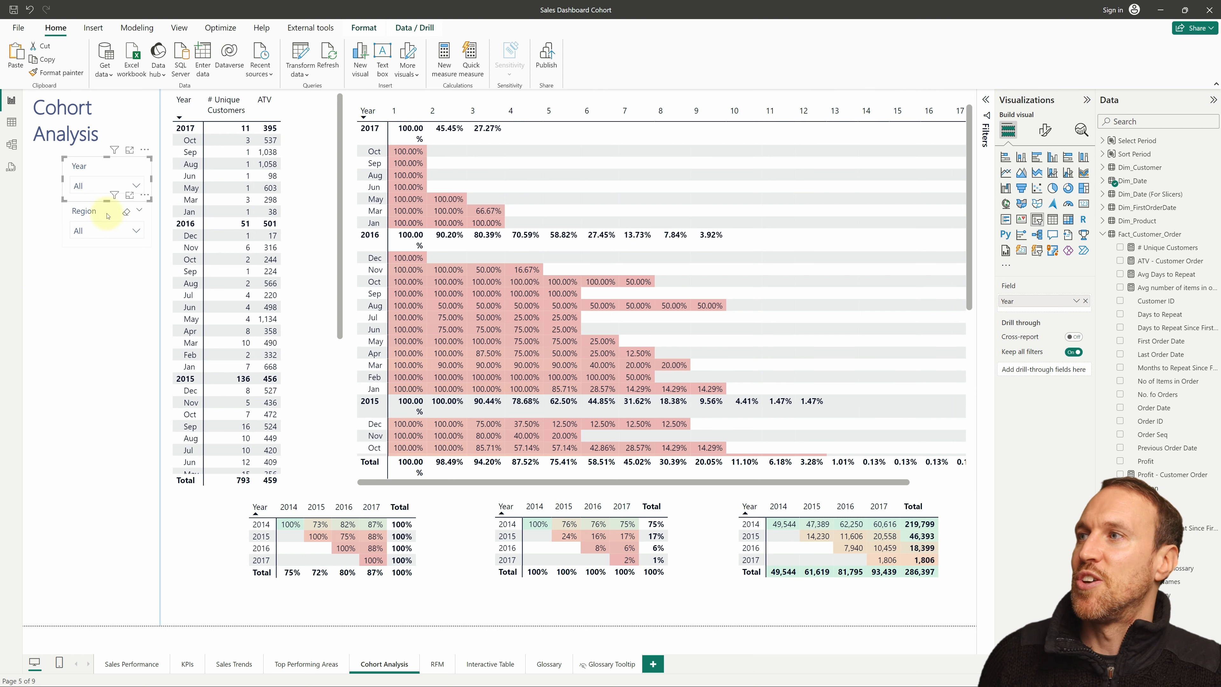
- Duplicate the Region slicer and place the copy directly below the original
left_click(89, 221)
key("ctrl+c")
key("ctrl+v")
left_click_drag(101, 219, 97, 260)
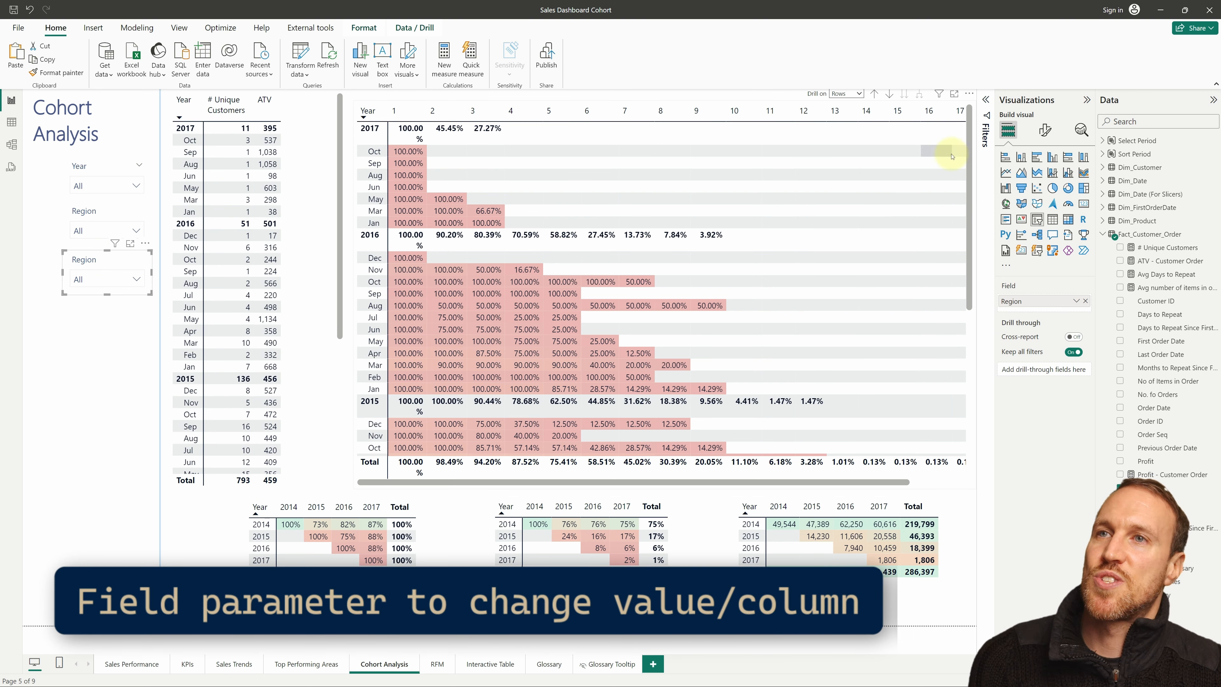
- Drill the large cohort matrix's columns down to Months to Repeat Since First Order and back up to Order Seq
left_click(942, 158)
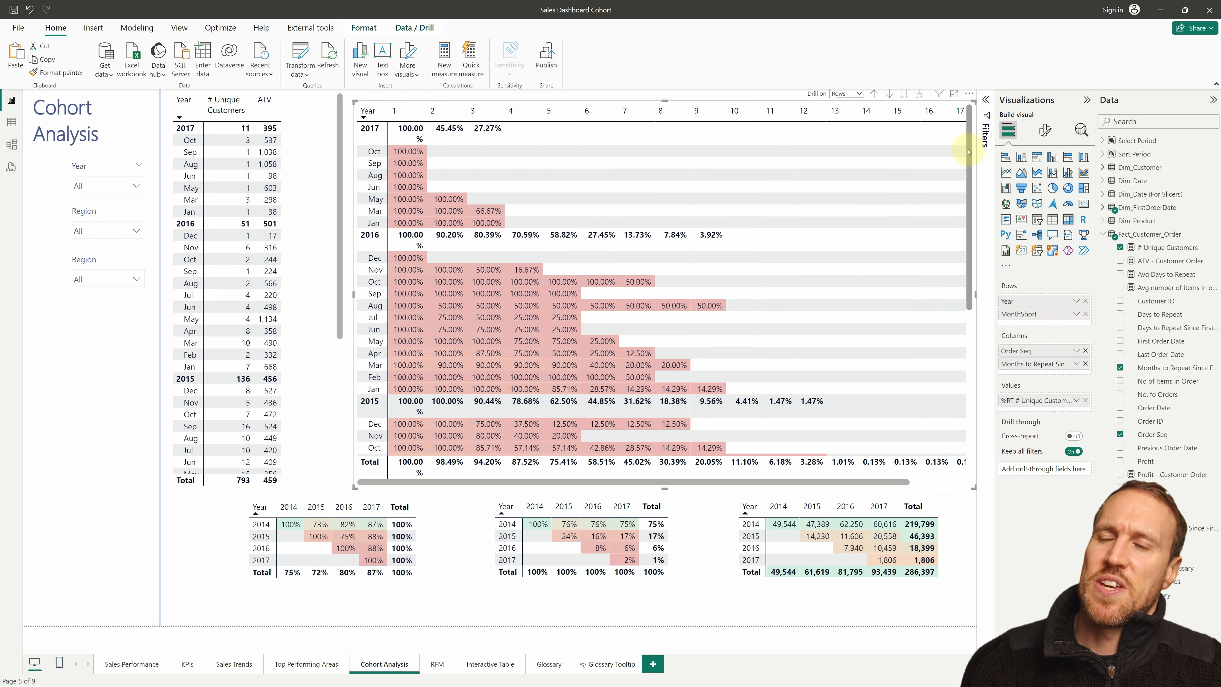
left_click(858, 94)
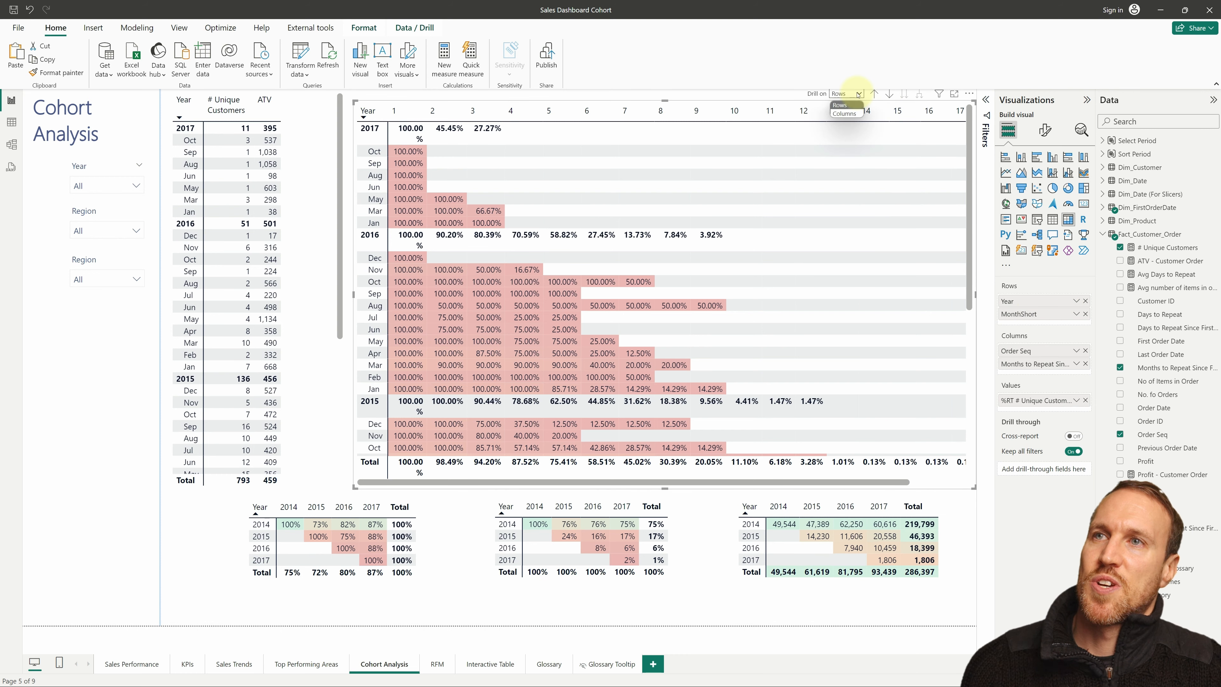
left_click(846, 129)
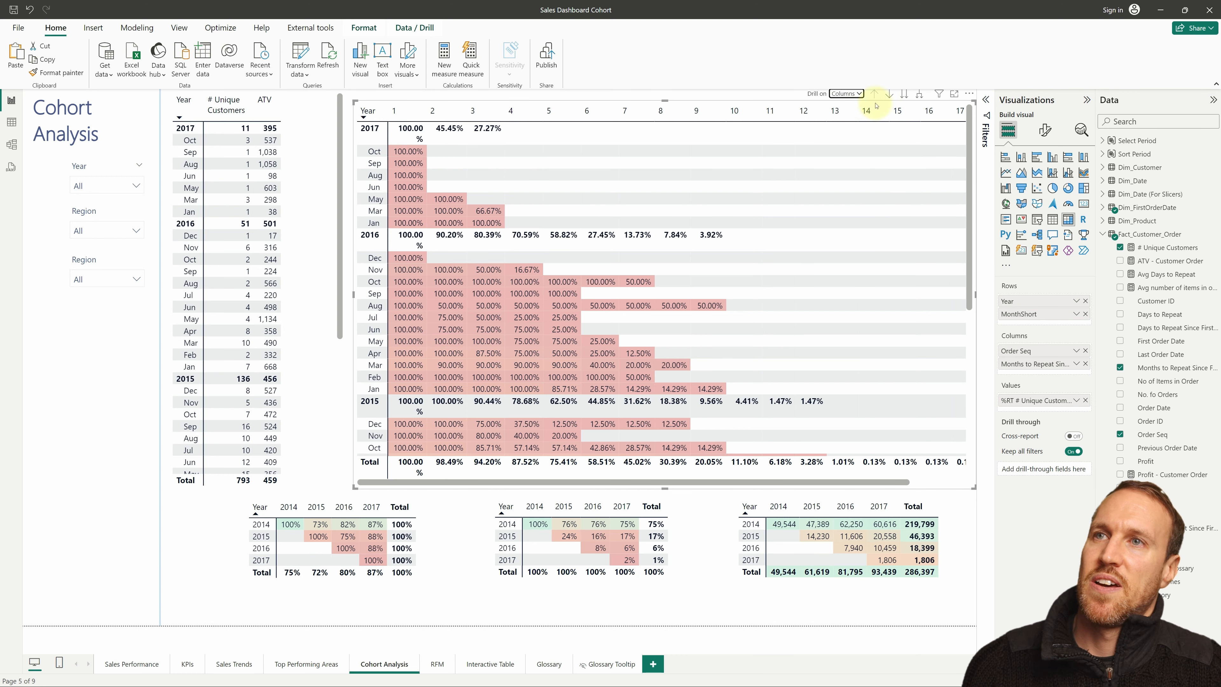
left_click(904, 94)
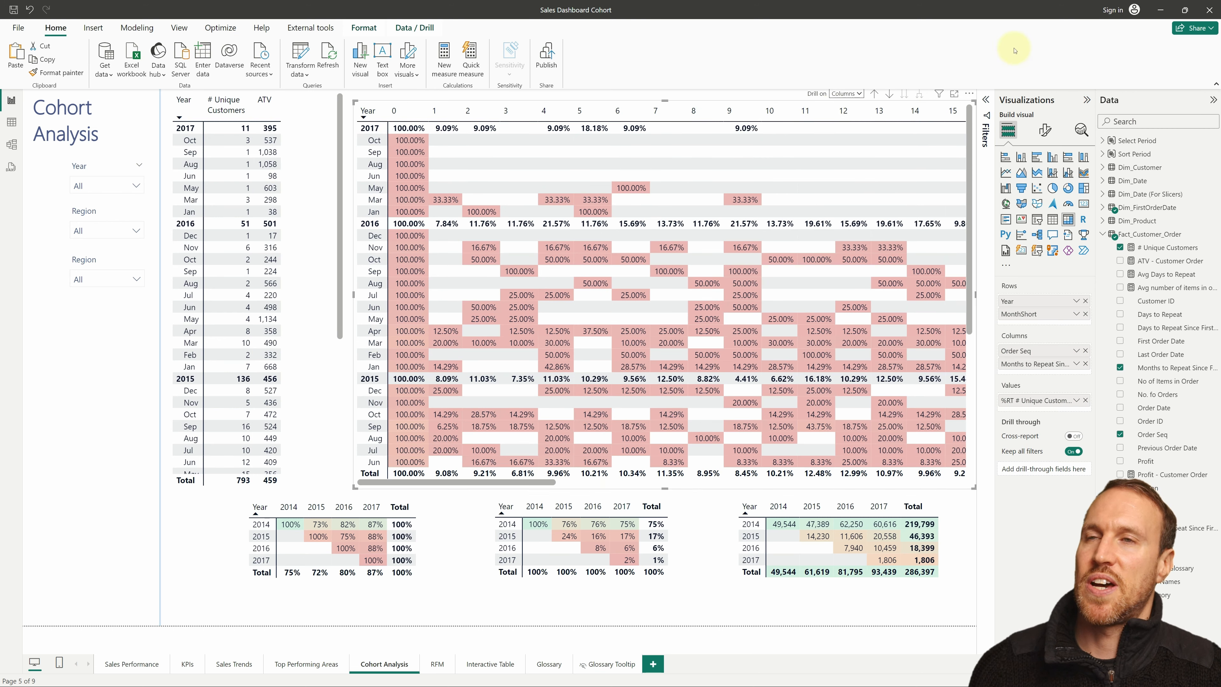
left_click(874, 94)
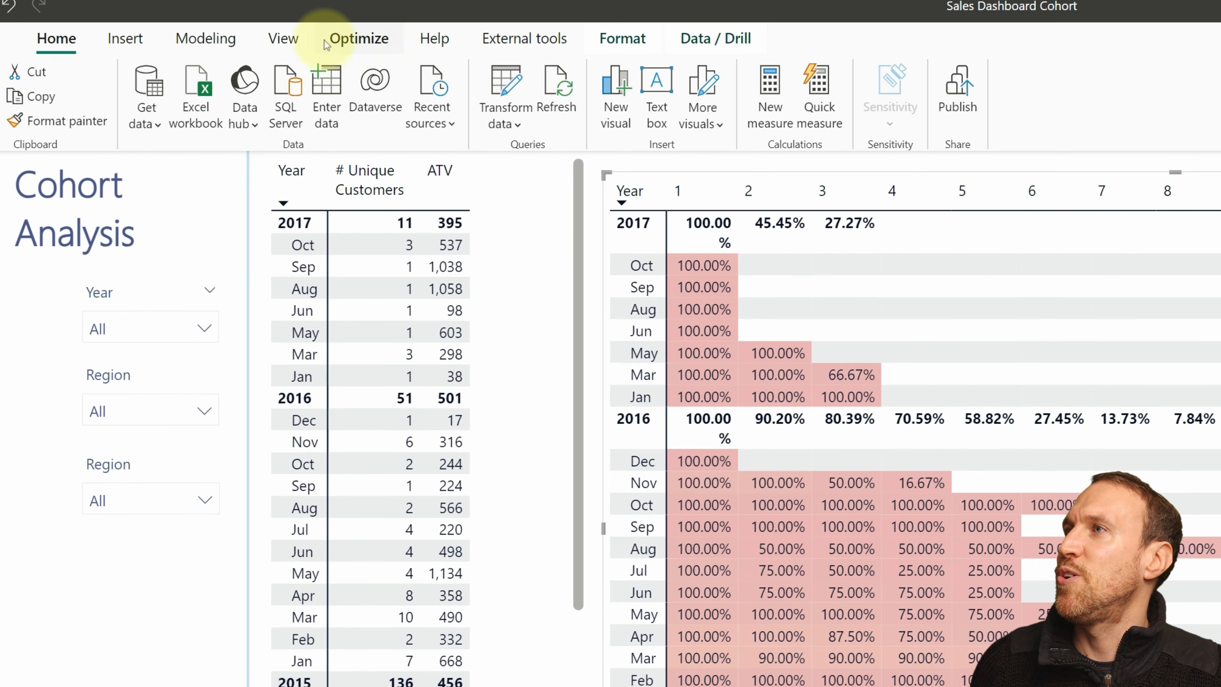
- Start a new fields parameter and add # Unique Customers from Fact_Customer_Order to it
left_click(206, 37)
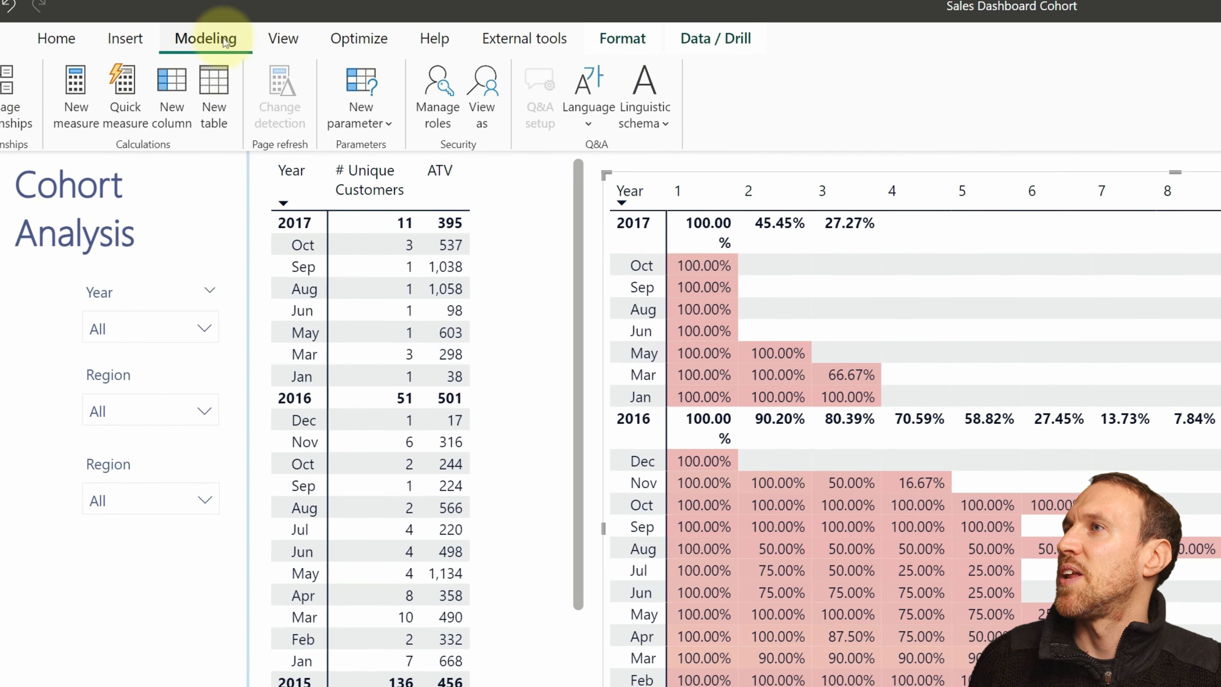
left_click(355, 119)
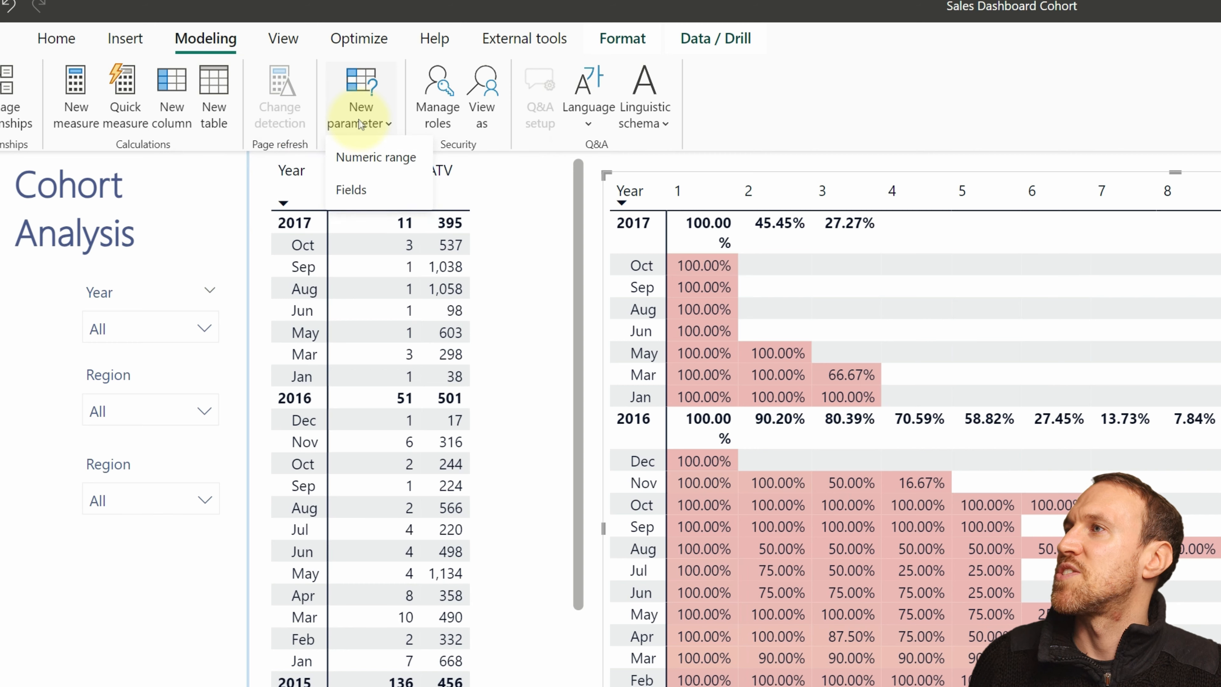
left_click(367, 194)
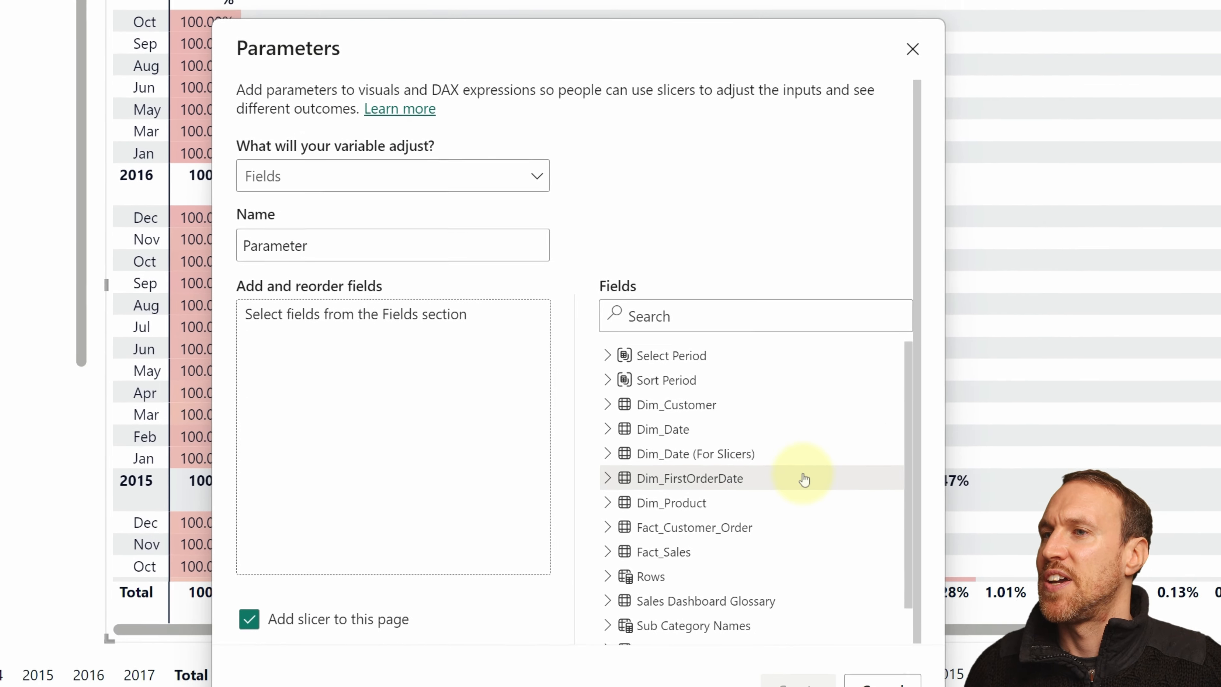
scroll(802, 481, "down", 1)
scroll(703, 502, "up", 1)
scroll(635, 597, "down", 2)
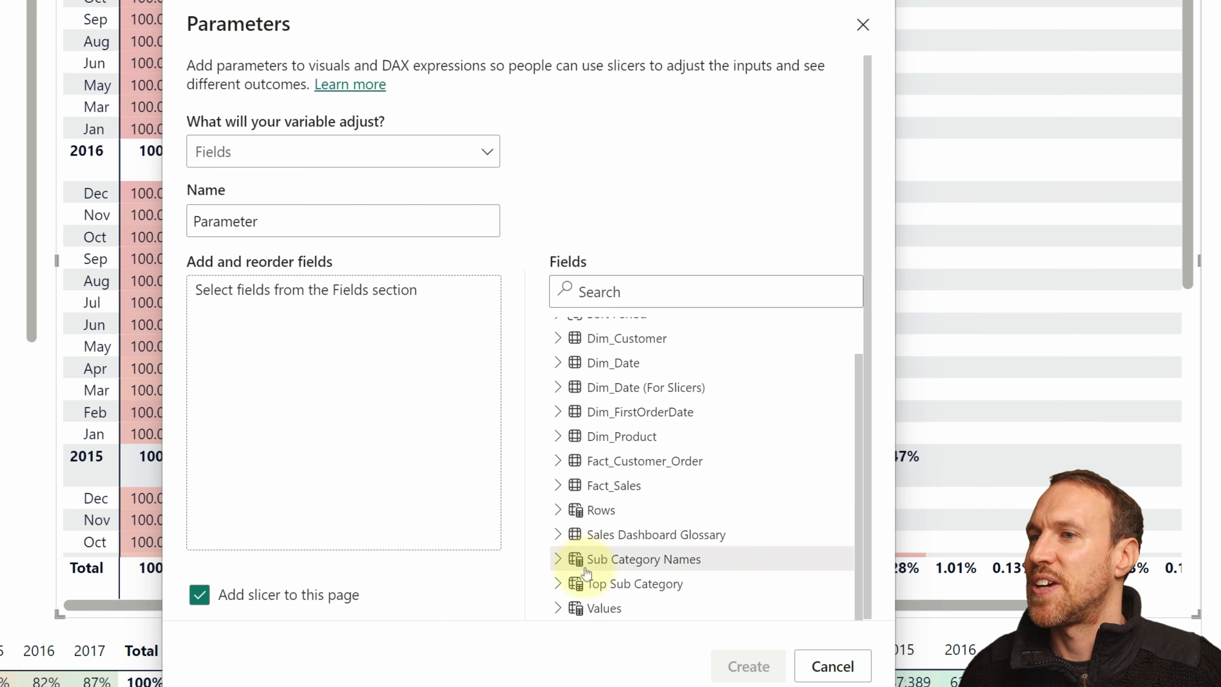
left_click(556, 459)
left_click_drag(681, 390, 344, 298)
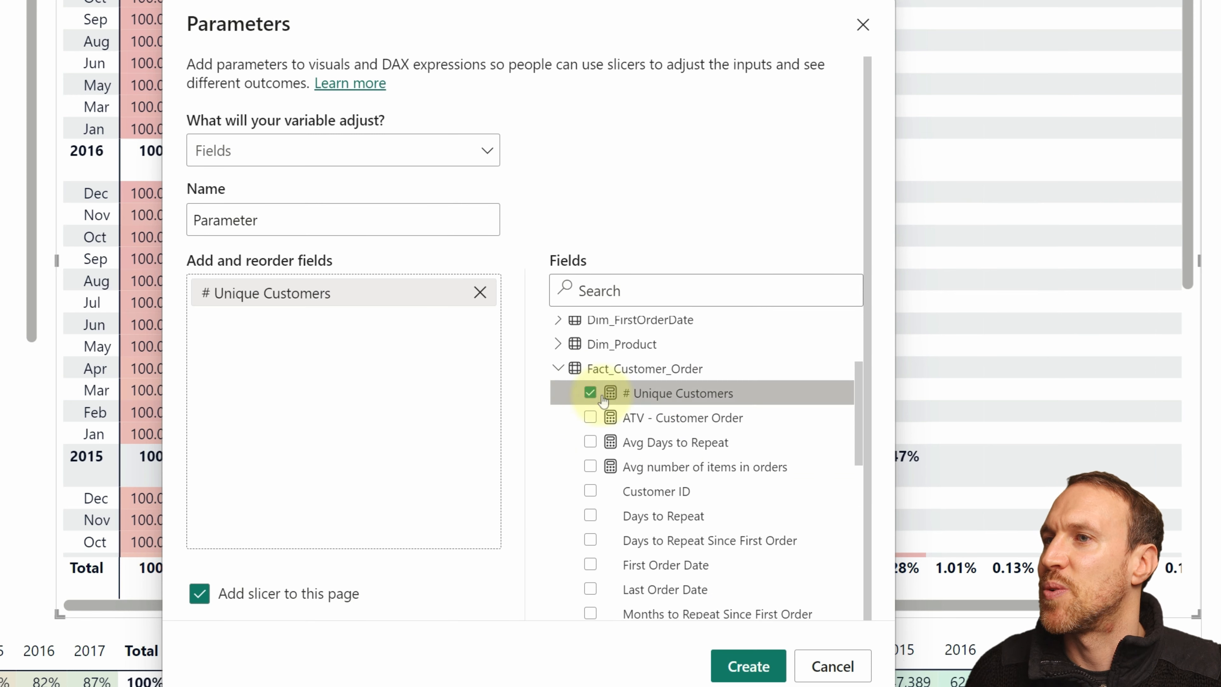
- Add ATV - Customer Order, Avg Days to Repeat, Avg number of items in orders and Profit - Customer Order to the parameter
left_click(655, 418)
left_click(663, 442)
left_click(689, 465)
scroll(696, 466, "down", 3)
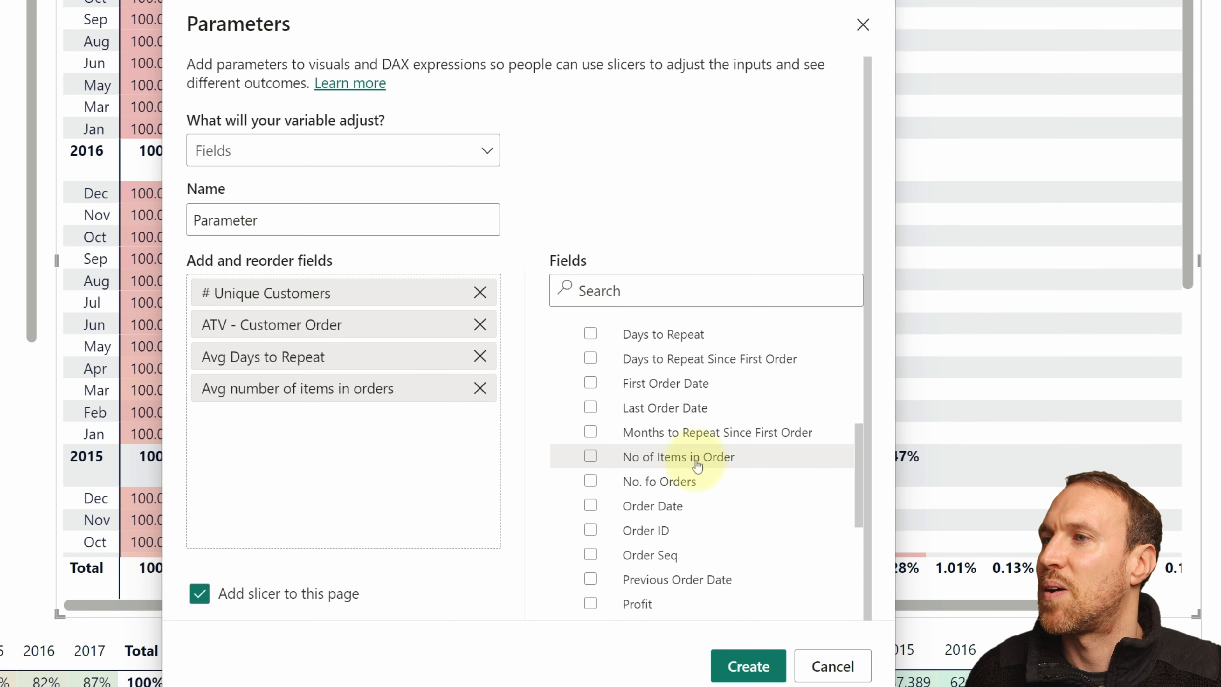
scroll(697, 465, "down", 3)
left_click(654, 445)
- Name the parameter Parameter Values and create it without adding a slicer to the page
left_click_drag(298, 222, 126, 219)
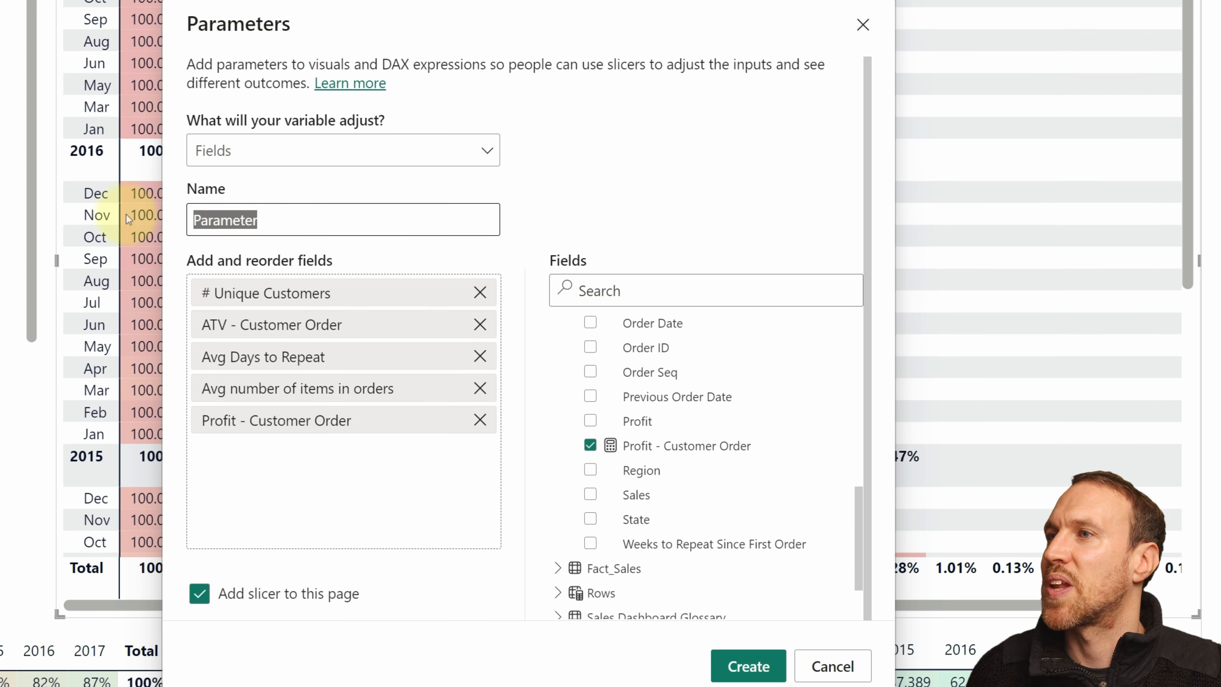
type("Values")
key("Home")
type("Parameter")
left_click(276, 594)
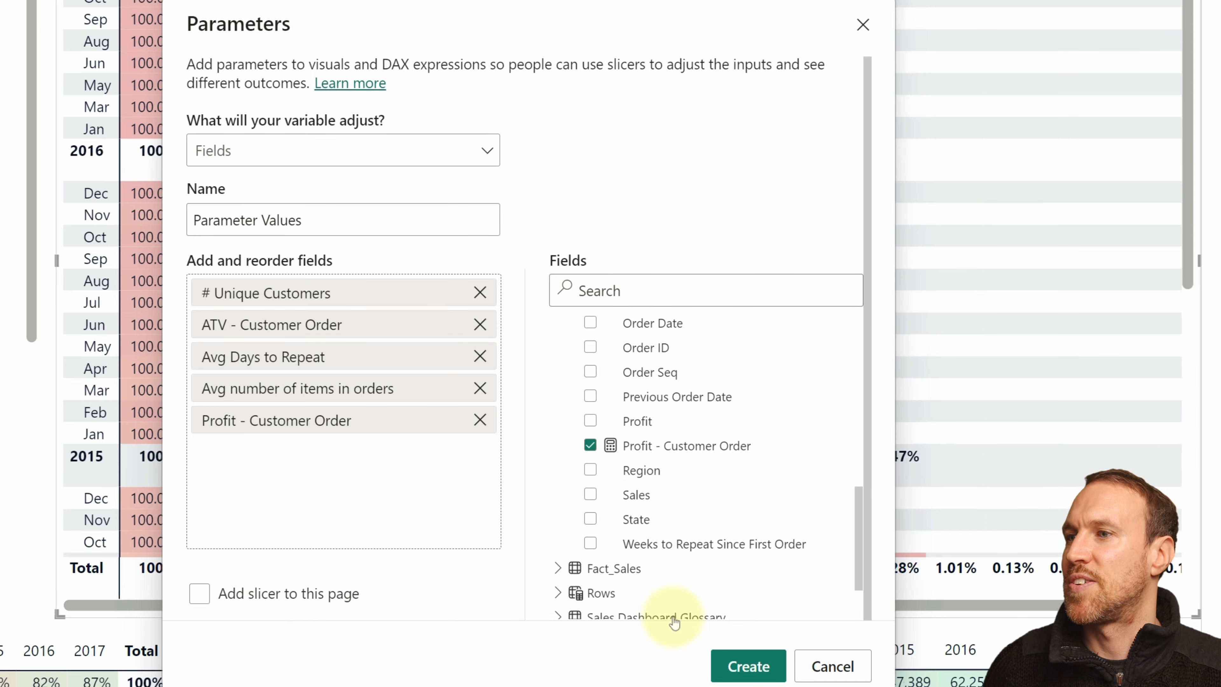
left_click(725, 667)
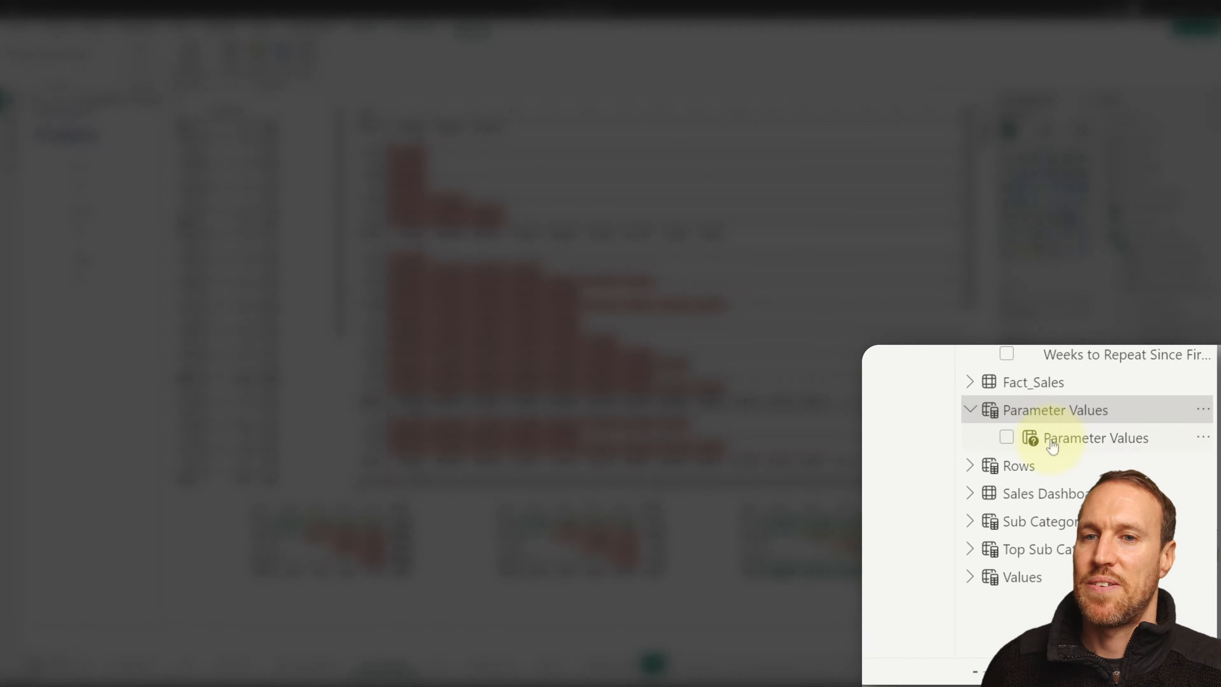
- Replace the large matrix's customer value with Parameter Values and the upper Region slicer's field with the same parameter
left_click_drag(1052, 445, 1053, 403)
left_click(1110, 431)
left_click(89, 229)
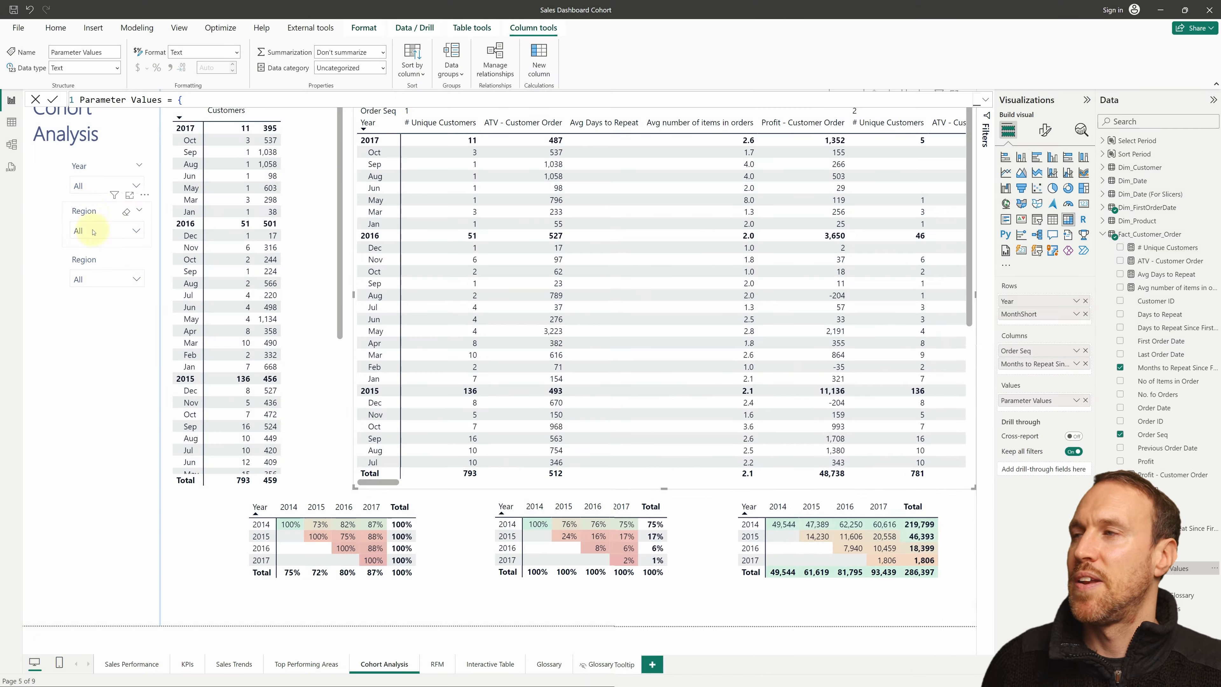
left_click_drag(1172, 568, 1045, 298)
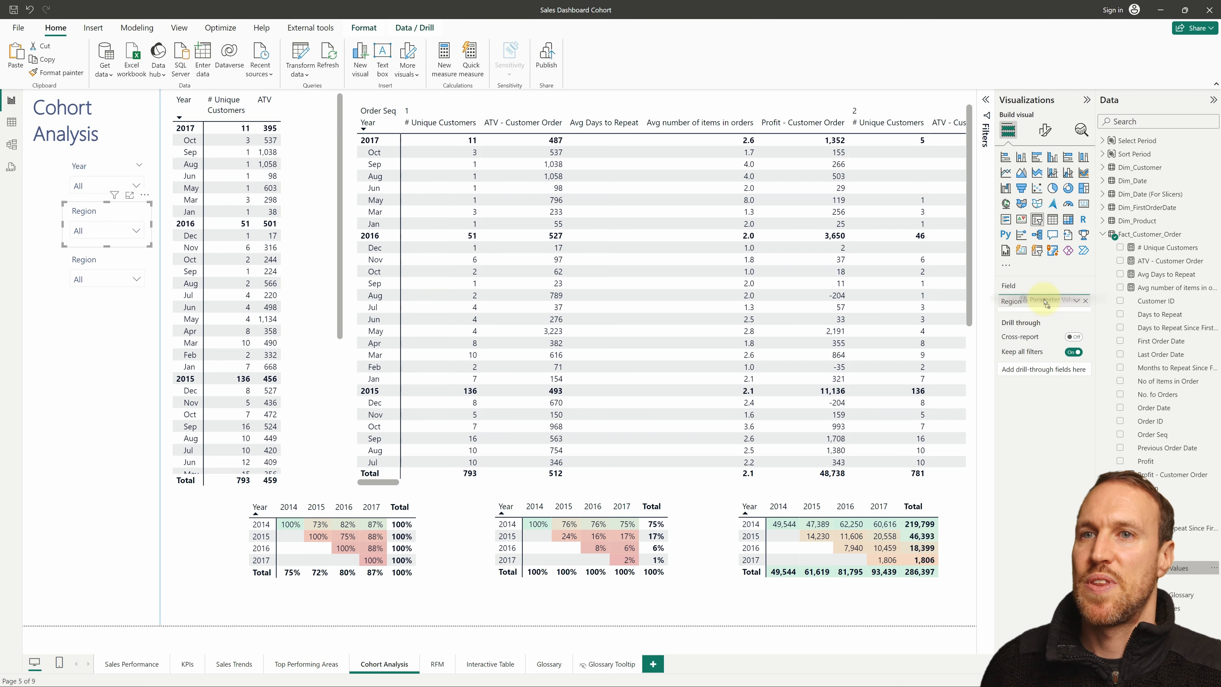
- Try each measure in the Parameter Values slicer on the large matrix, ending with # Unique Customers selected
left_click(86, 231)
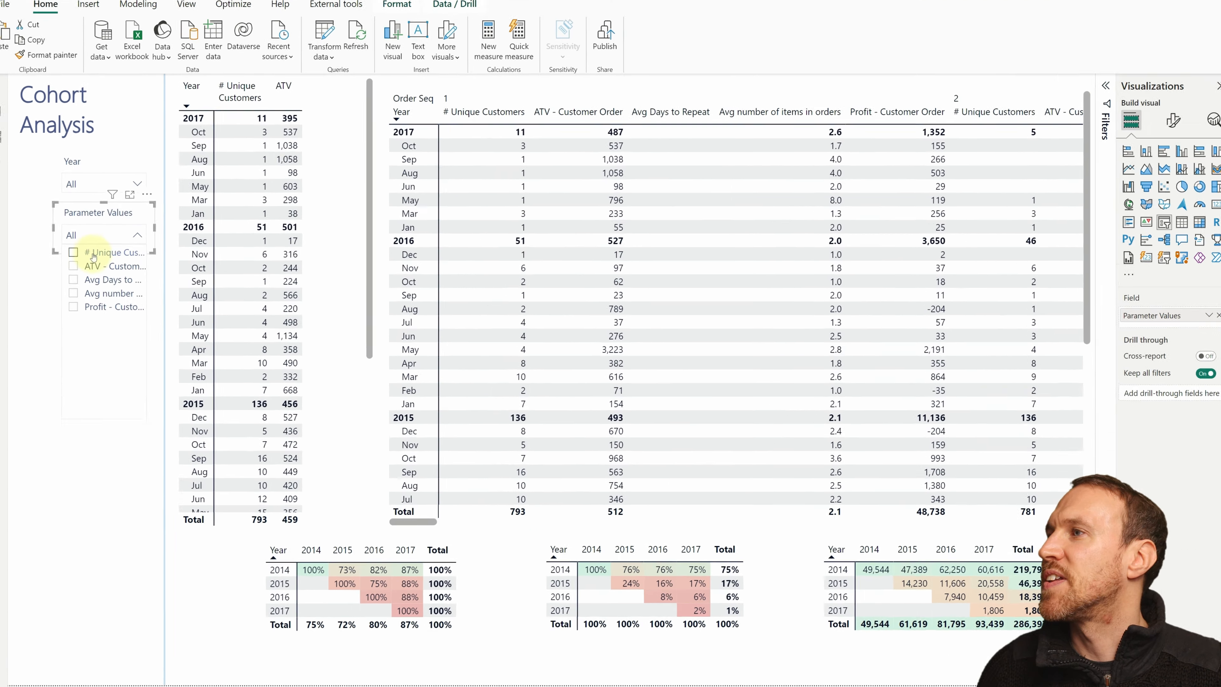
left_click(93, 254)
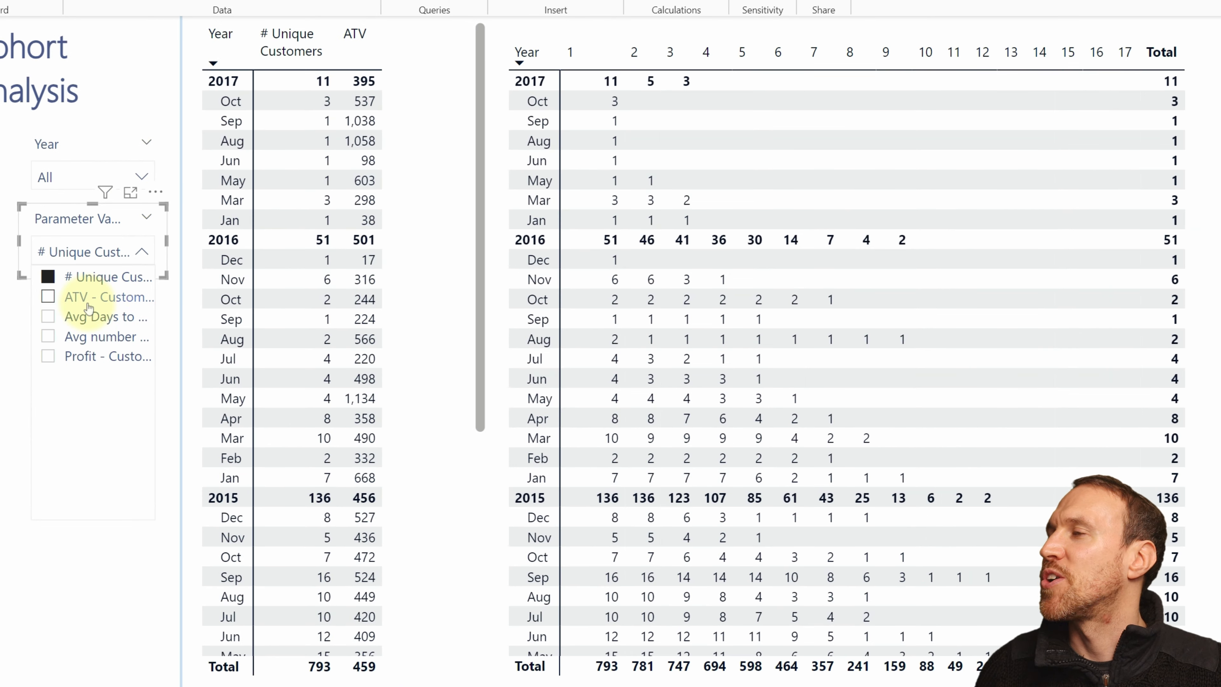
left_click(101, 269)
left_click(94, 318)
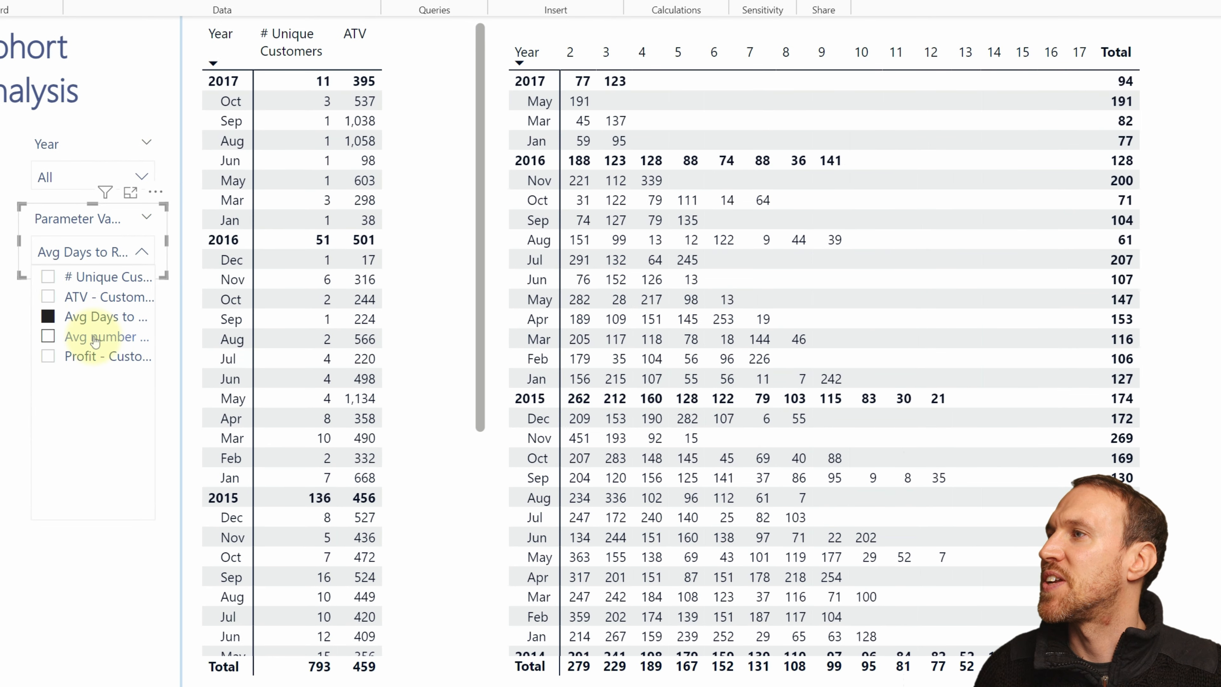
left_click(98, 336)
left_click(101, 356)
left_click(107, 279)
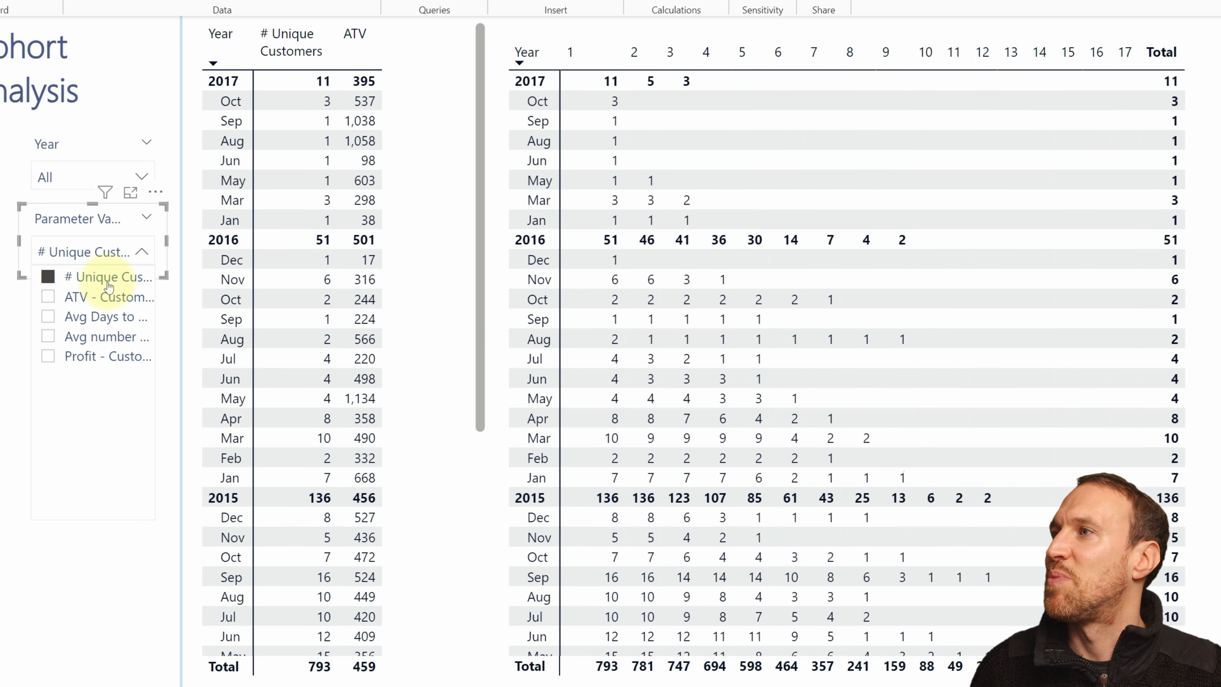